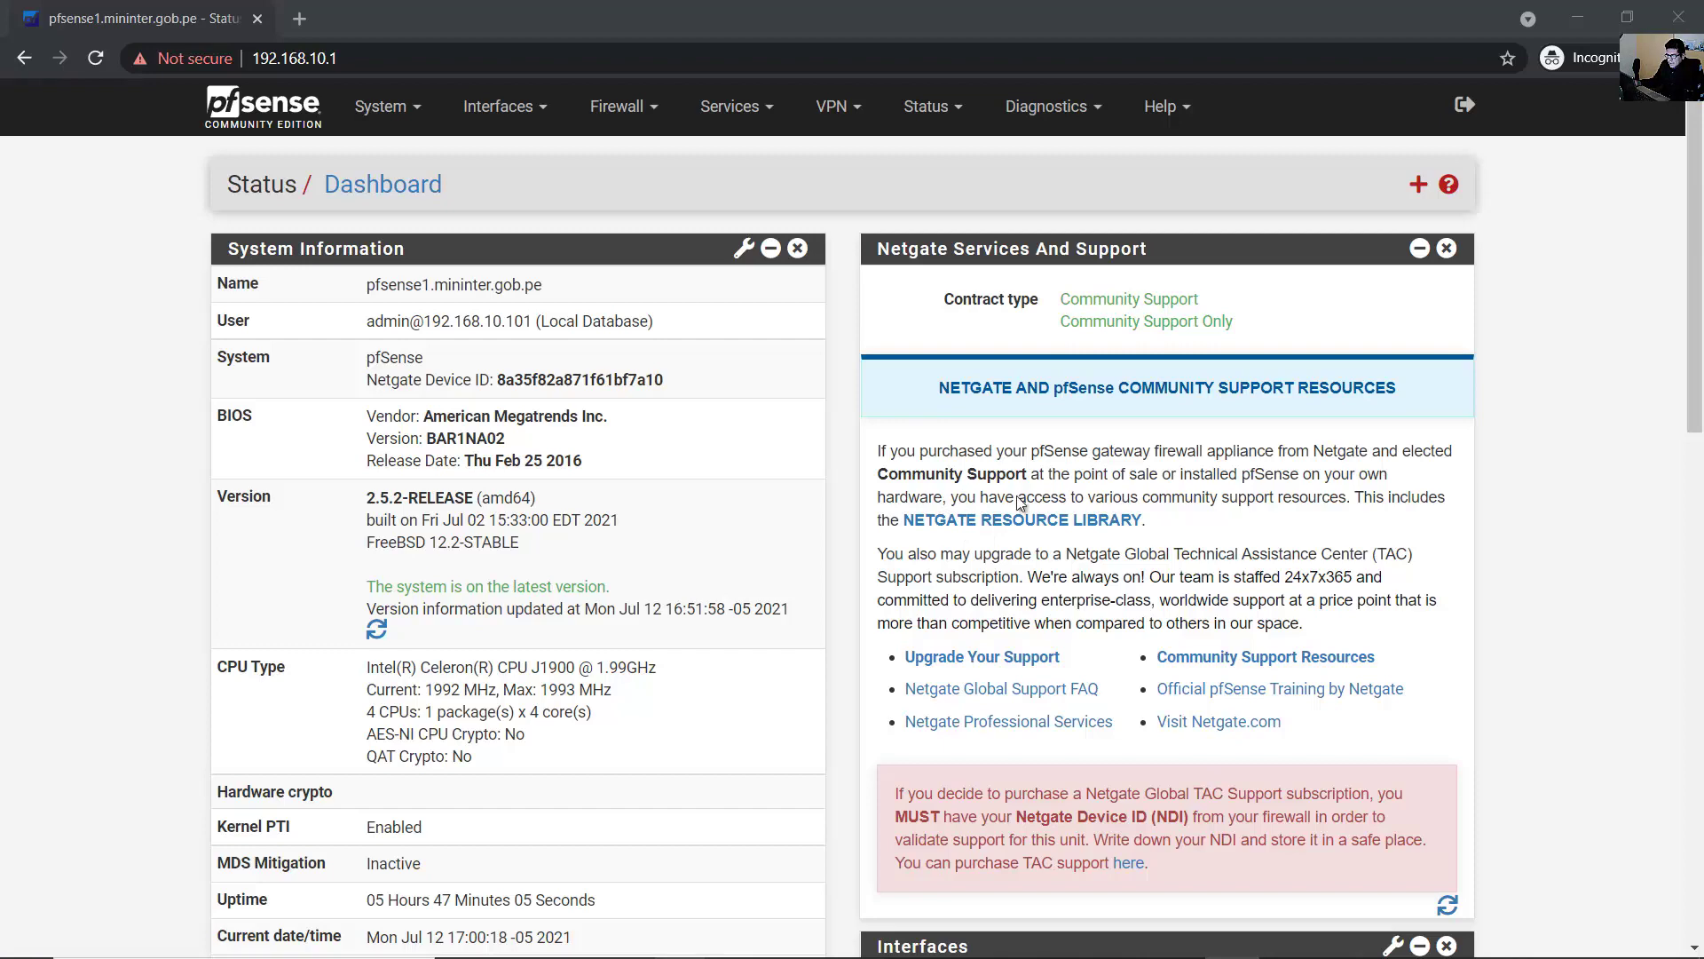
# - Review the WAN interface name, link speed and addresses on the dashboard
pyautogui.scroll(-8, 1019, 502)
pyautogui.scroll(1, 1119, 487)
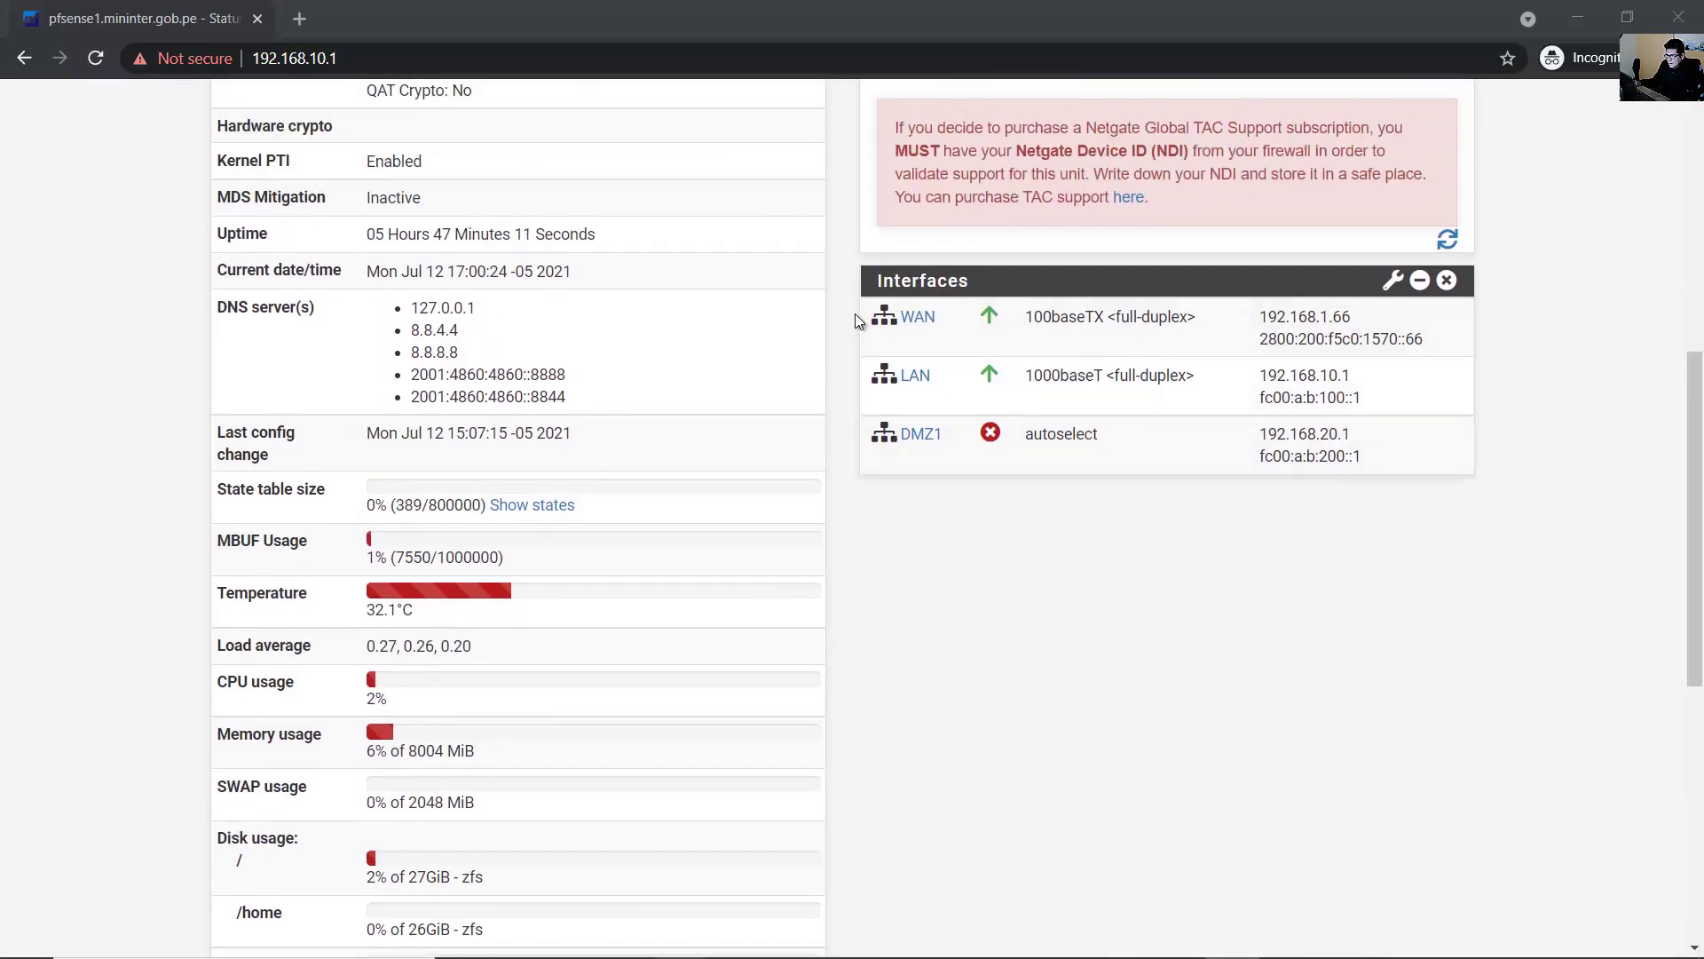
pyautogui.doubleClick(918, 317)
pyautogui.moveTo(1099, 309); pyautogui.dragTo(1521, 324)
pyautogui.click(1521, 324)
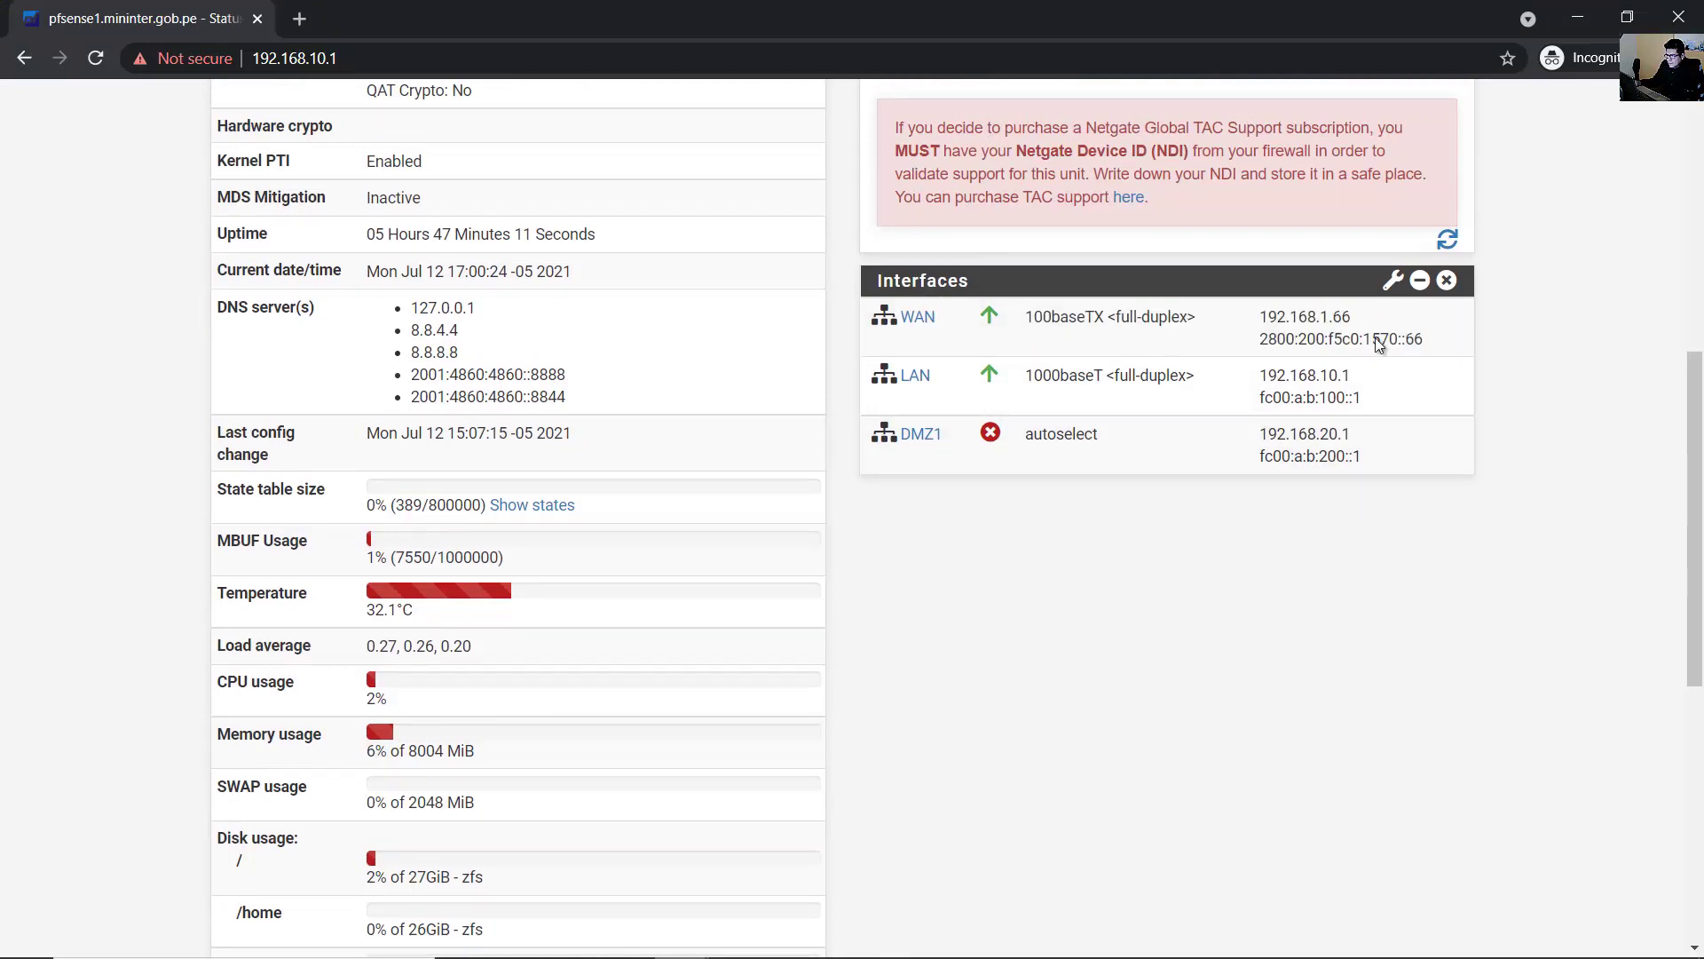
pyautogui.moveTo(1254, 325); pyautogui.dragTo(861, 322)
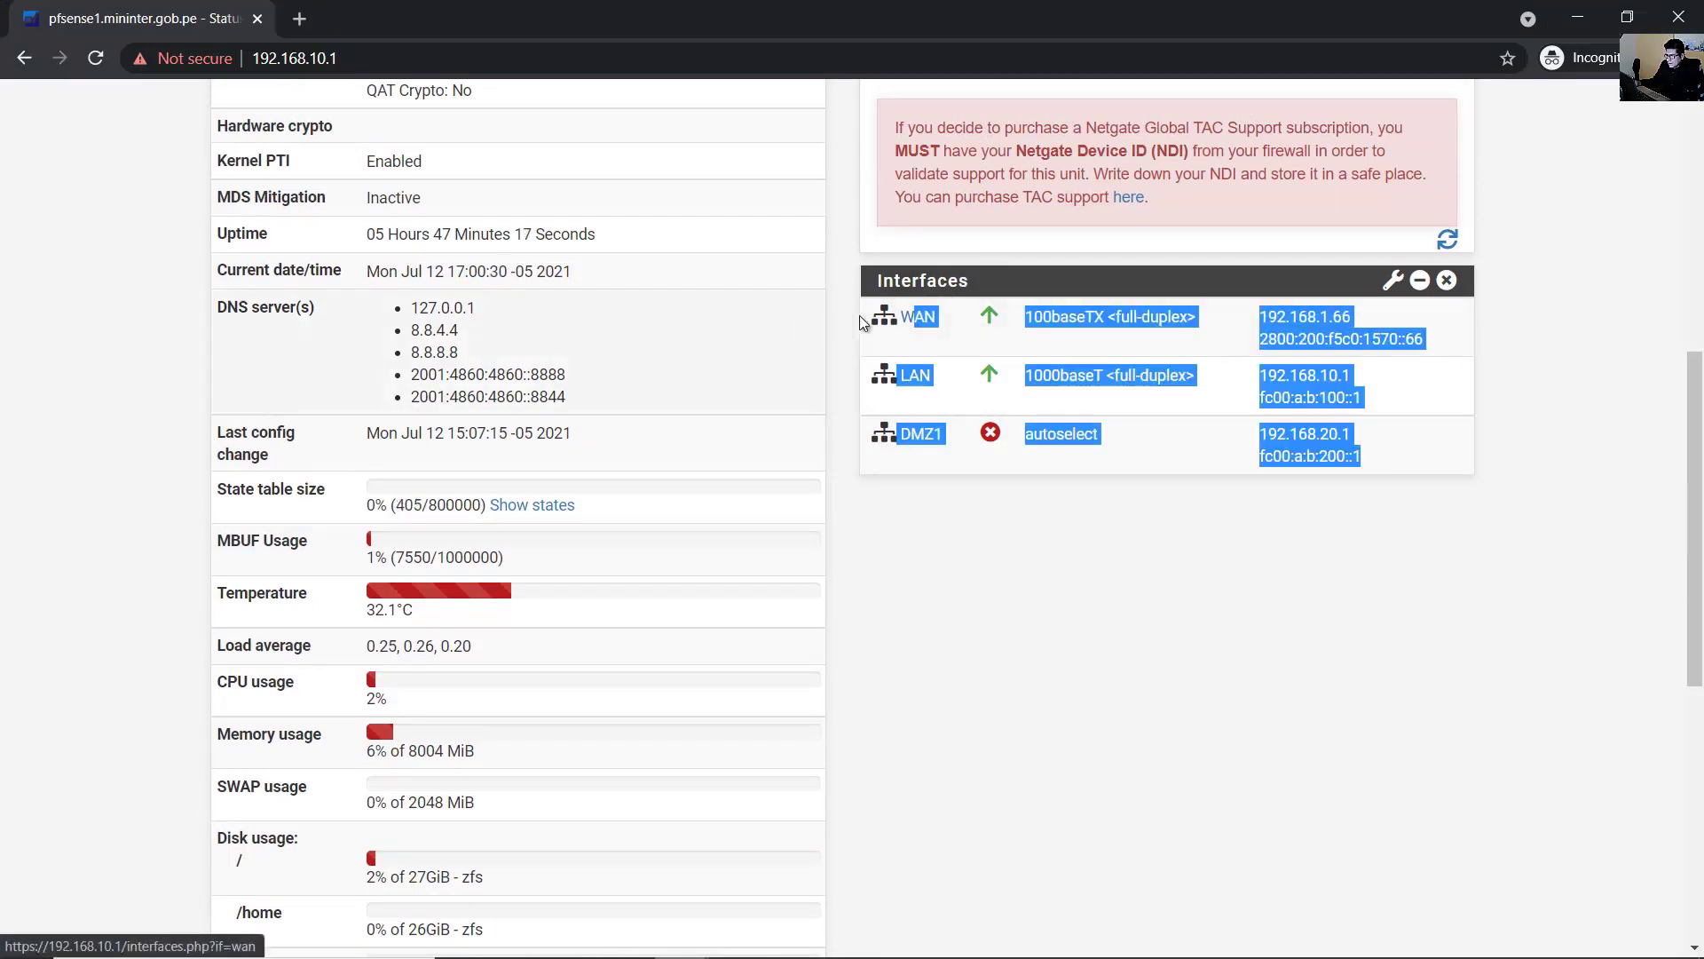
pyautogui.click(854, 353)
# - Review the LAN row's link speed and addresses on the dashboard
pyautogui.moveTo(986, 379); pyautogui.dragTo(925, 383)
pyautogui.click(1390, 391)
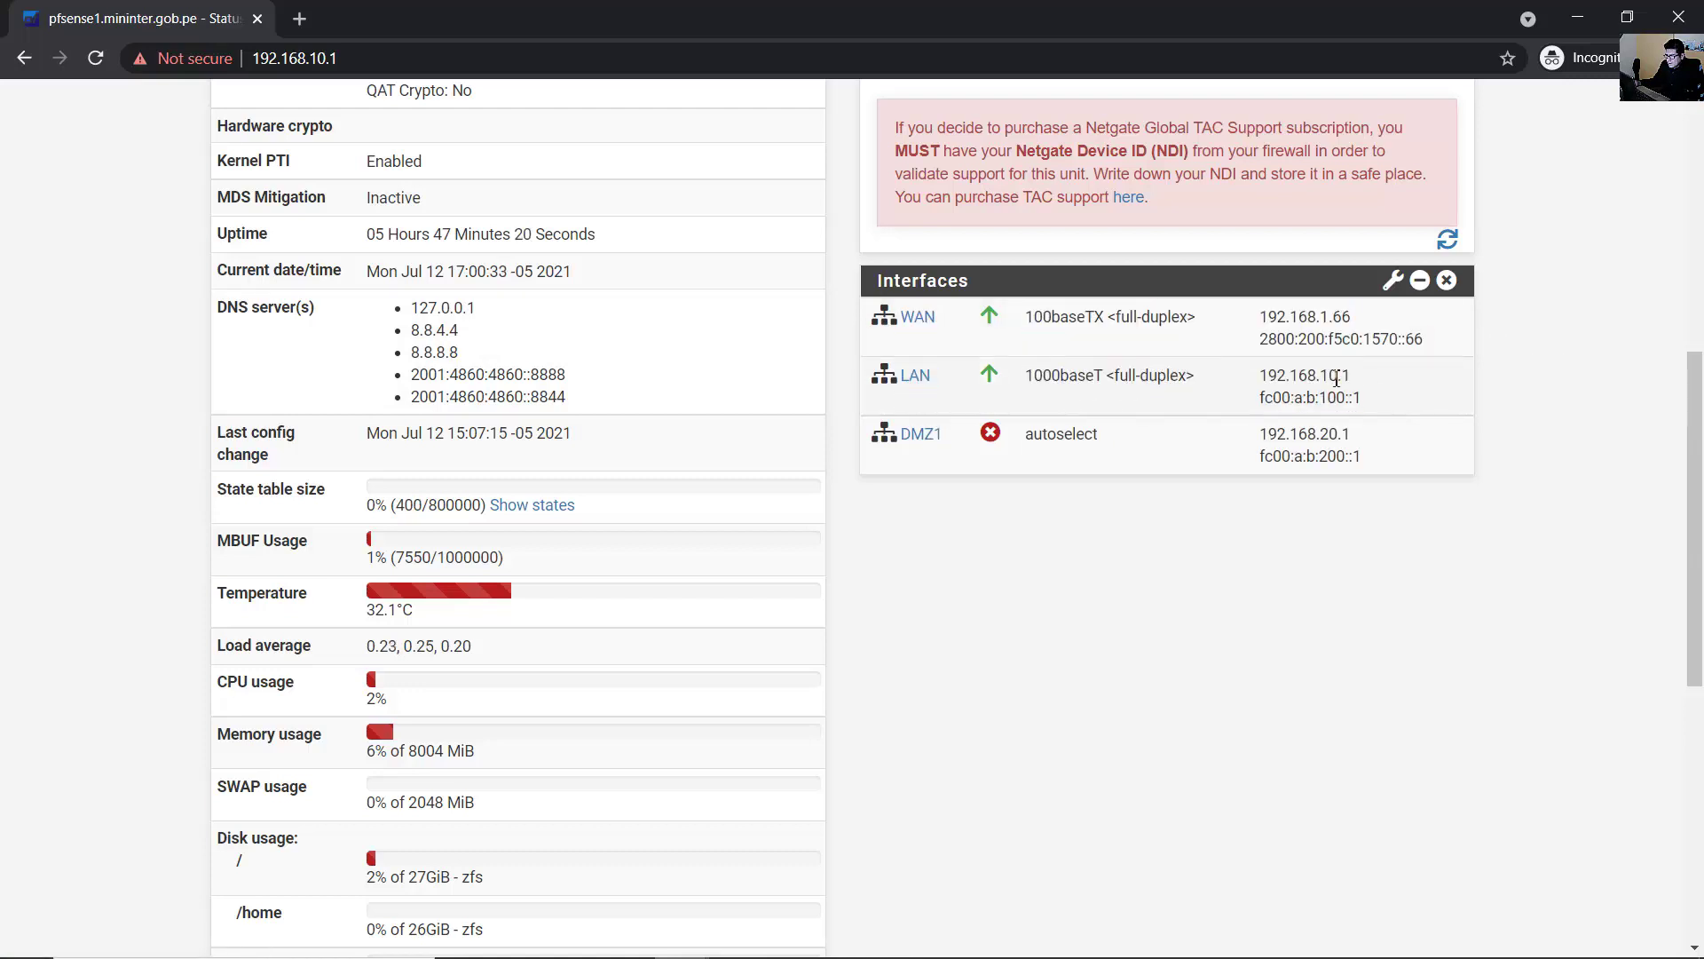
pyautogui.moveTo(897, 316); pyautogui.dragTo(1348, 377)
pyautogui.click(1420, 382)
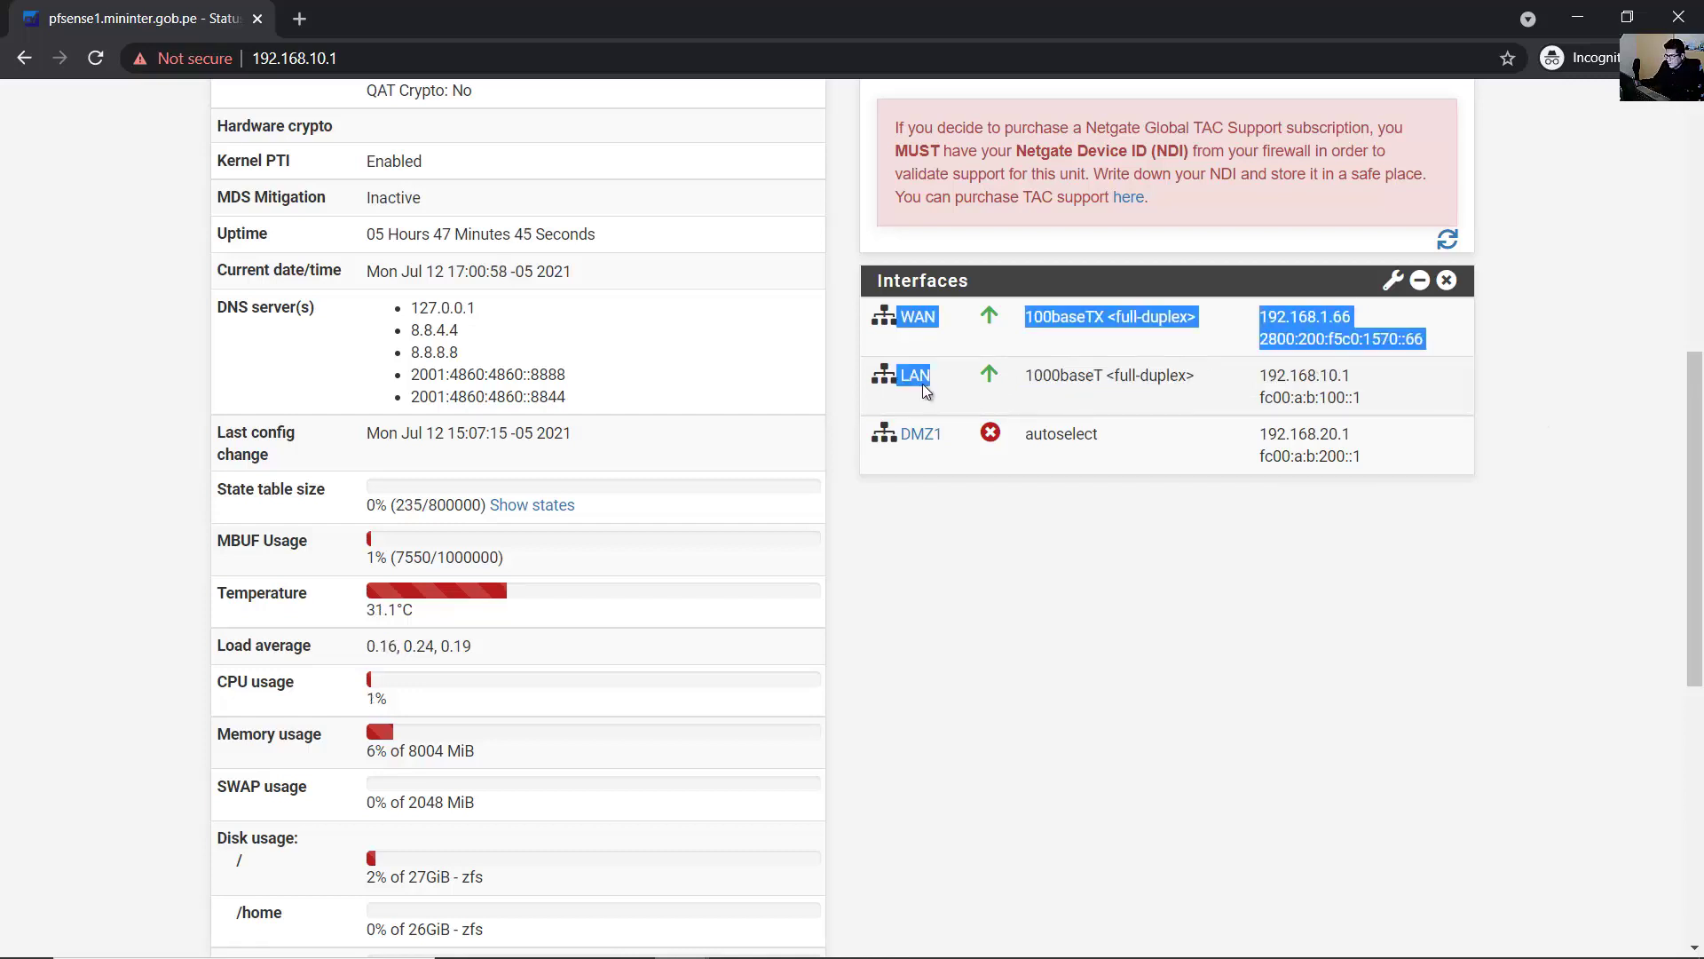
pyautogui.moveTo(926, 391); pyautogui.dragTo(1004, 388)
pyautogui.click(1341, 397)
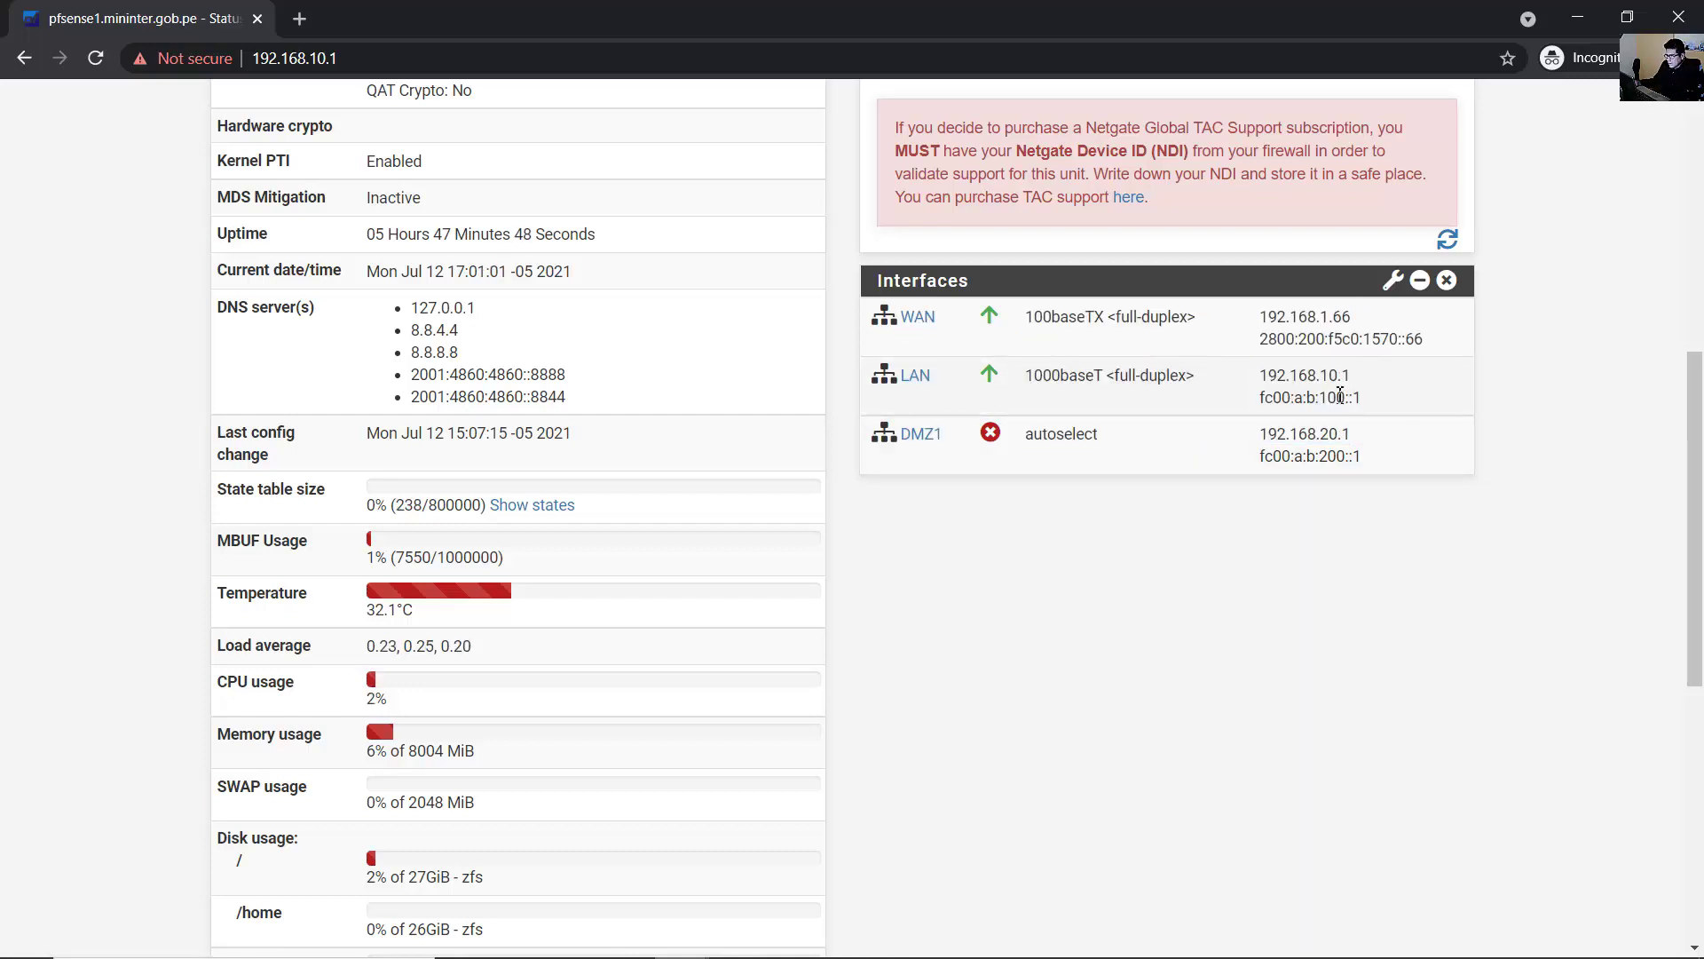
pyautogui.moveTo(1363, 399); pyautogui.dragTo(915, 380)
pyautogui.click(1474, 418)
pyautogui.moveTo(1360, 398); pyautogui.dragTo(904, 378)
pyautogui.click(1601, 391)
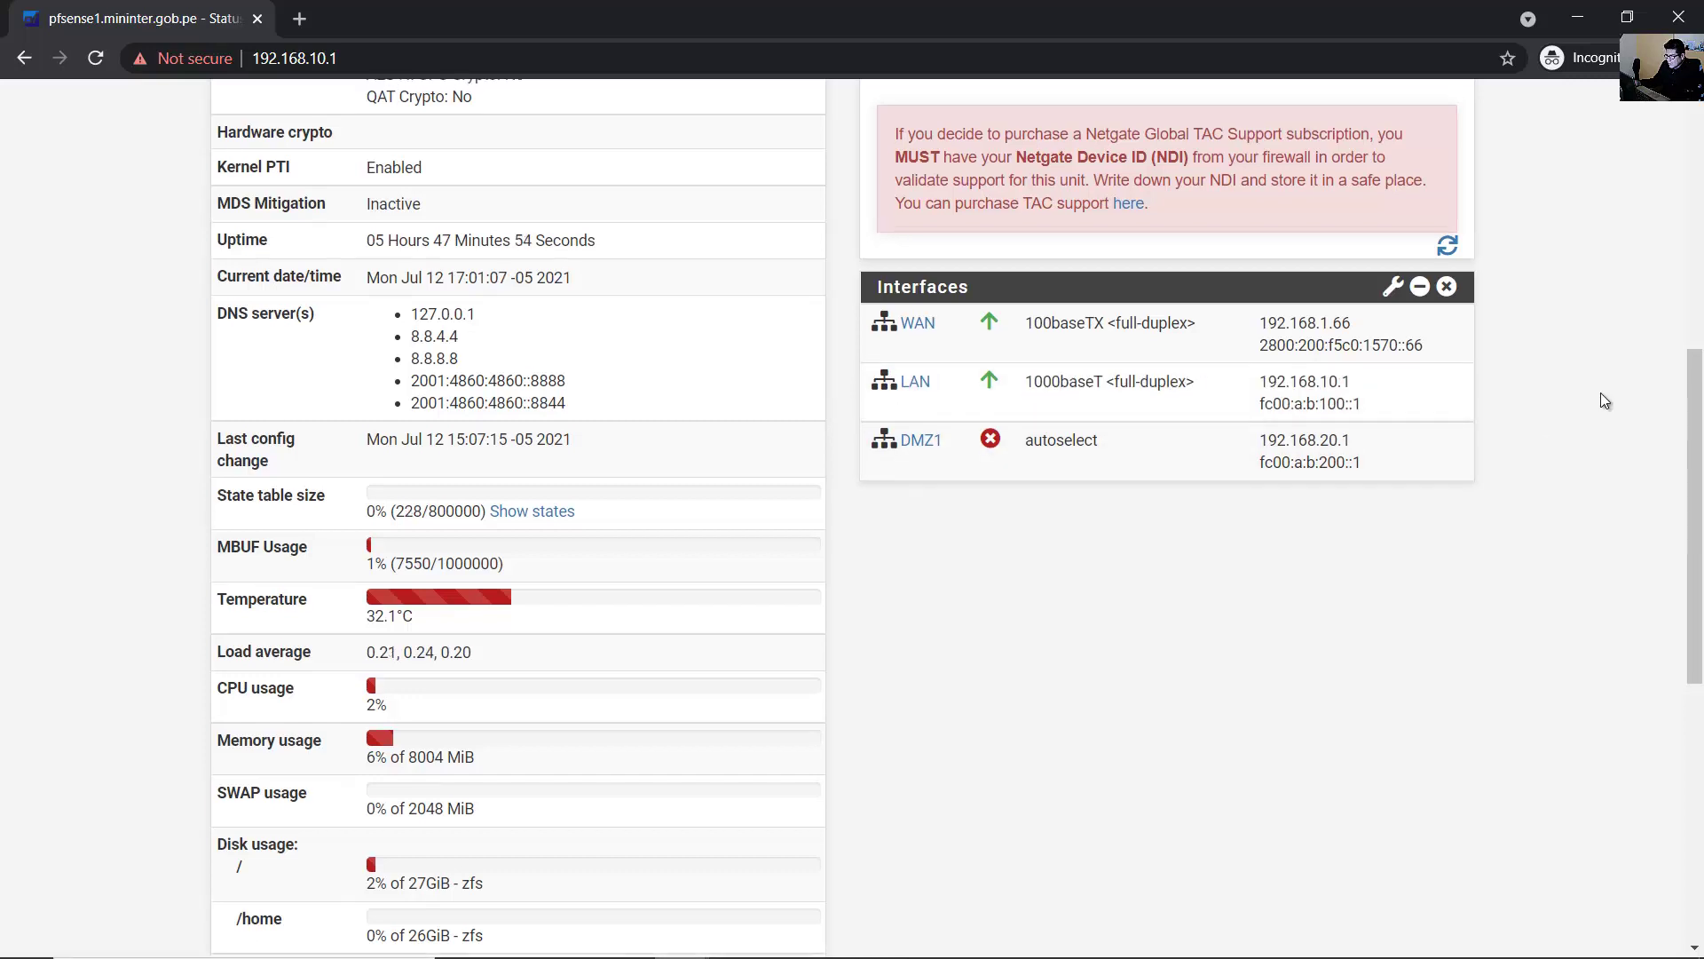
pyautogui.scroll(7, 1602, 392)
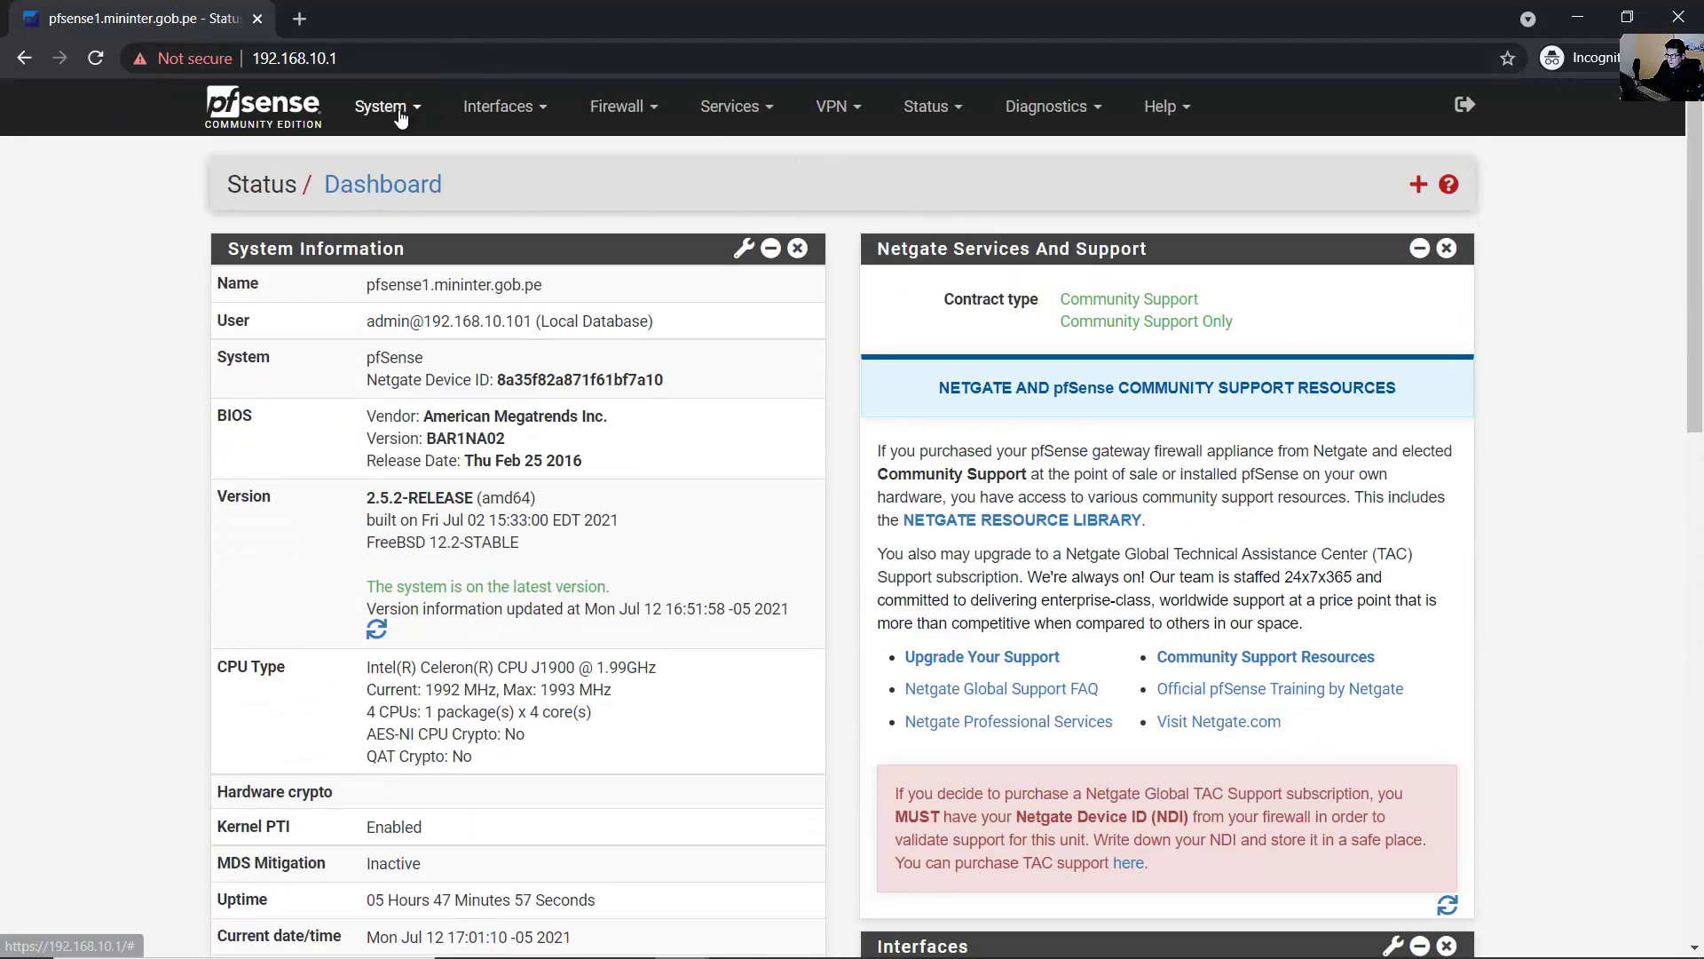
# - In System > Package Manager, confirm no packages are installed and list Available Packages
pyautogui.click(401, 116)
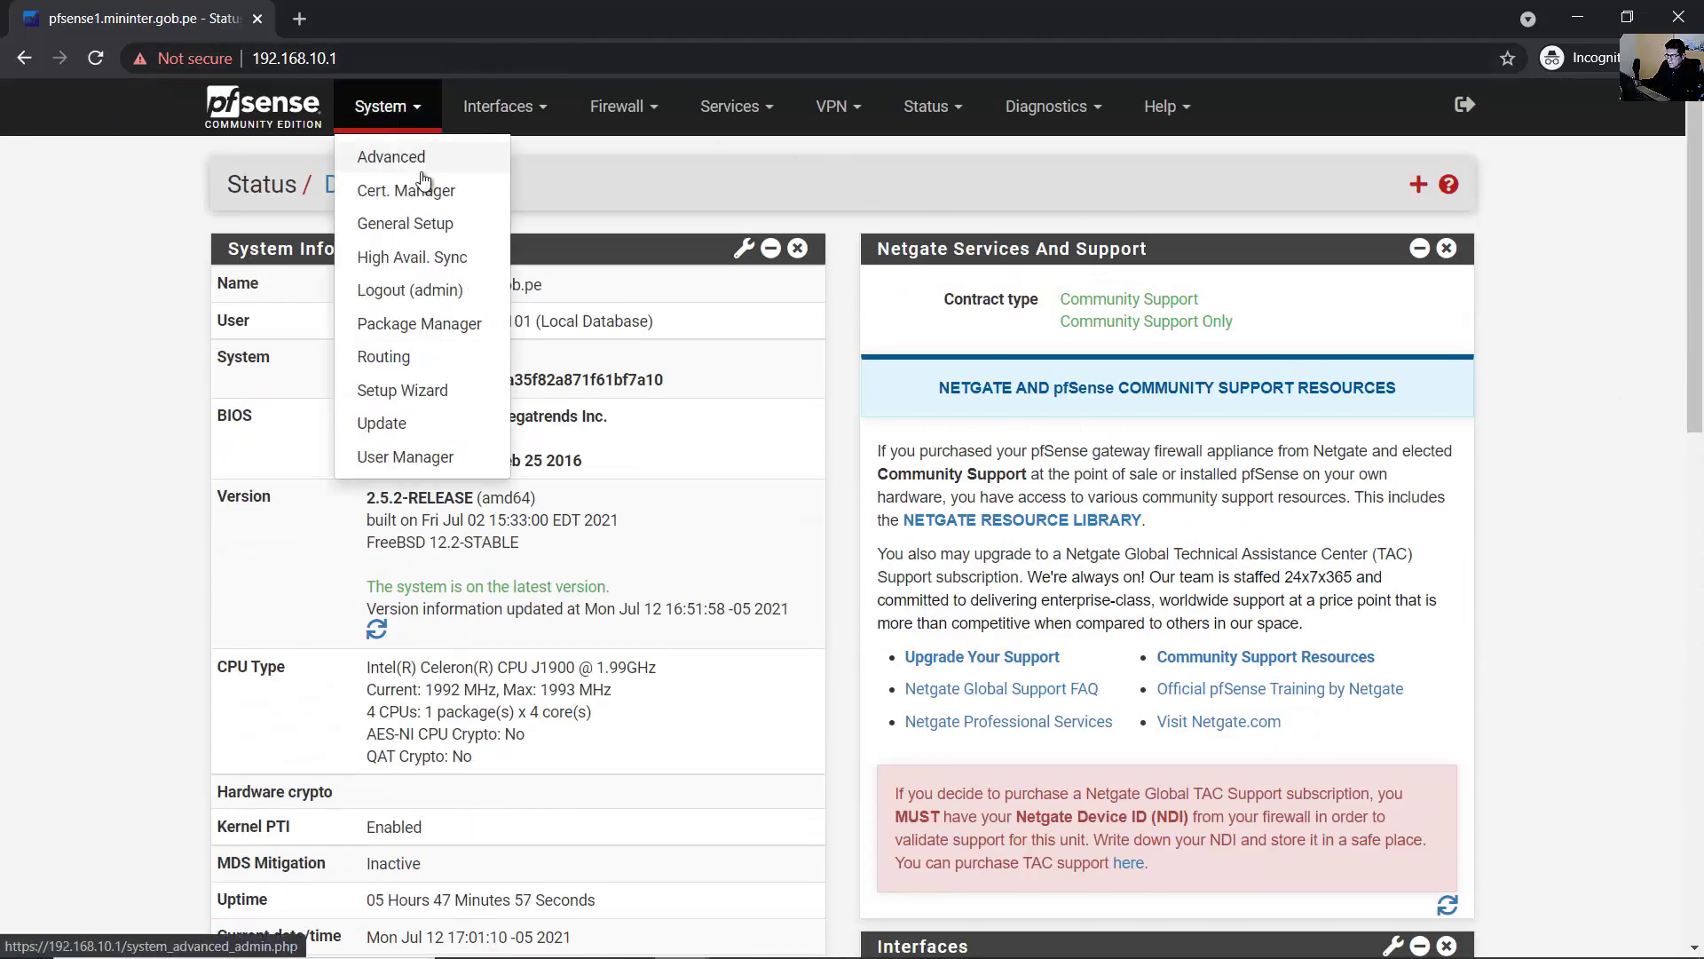
pyautogui.click(437, 333)
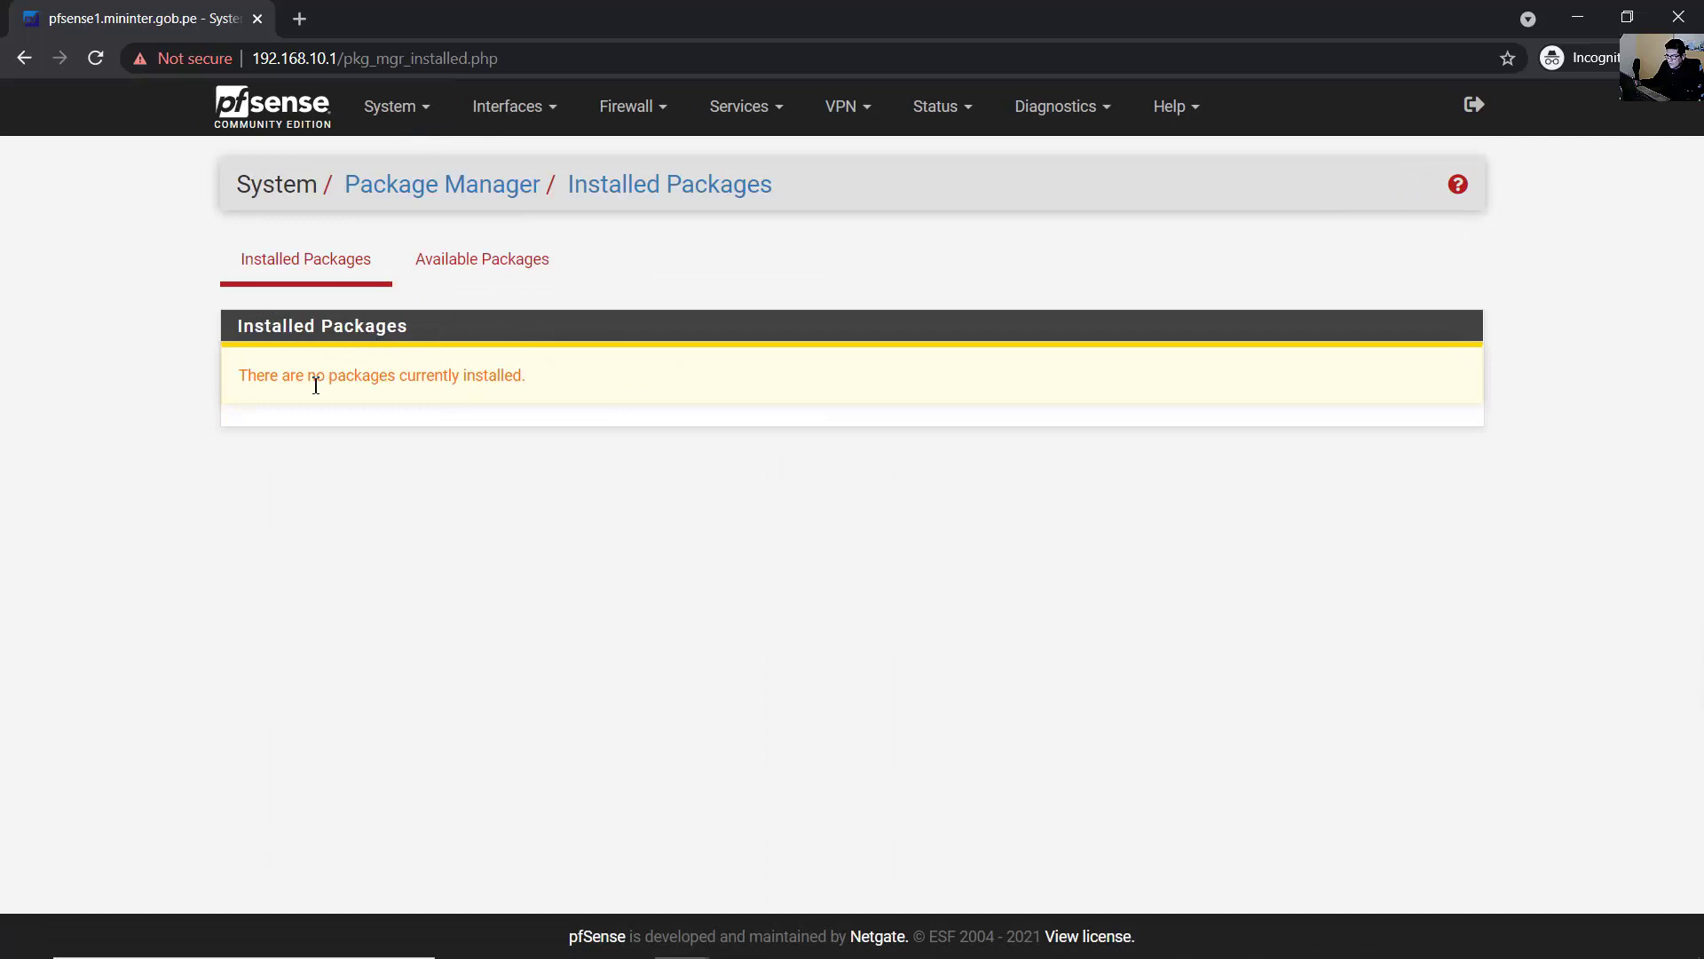
pyautogui.moveTo(279, 385); pyautogui.dragTo(481, 380)
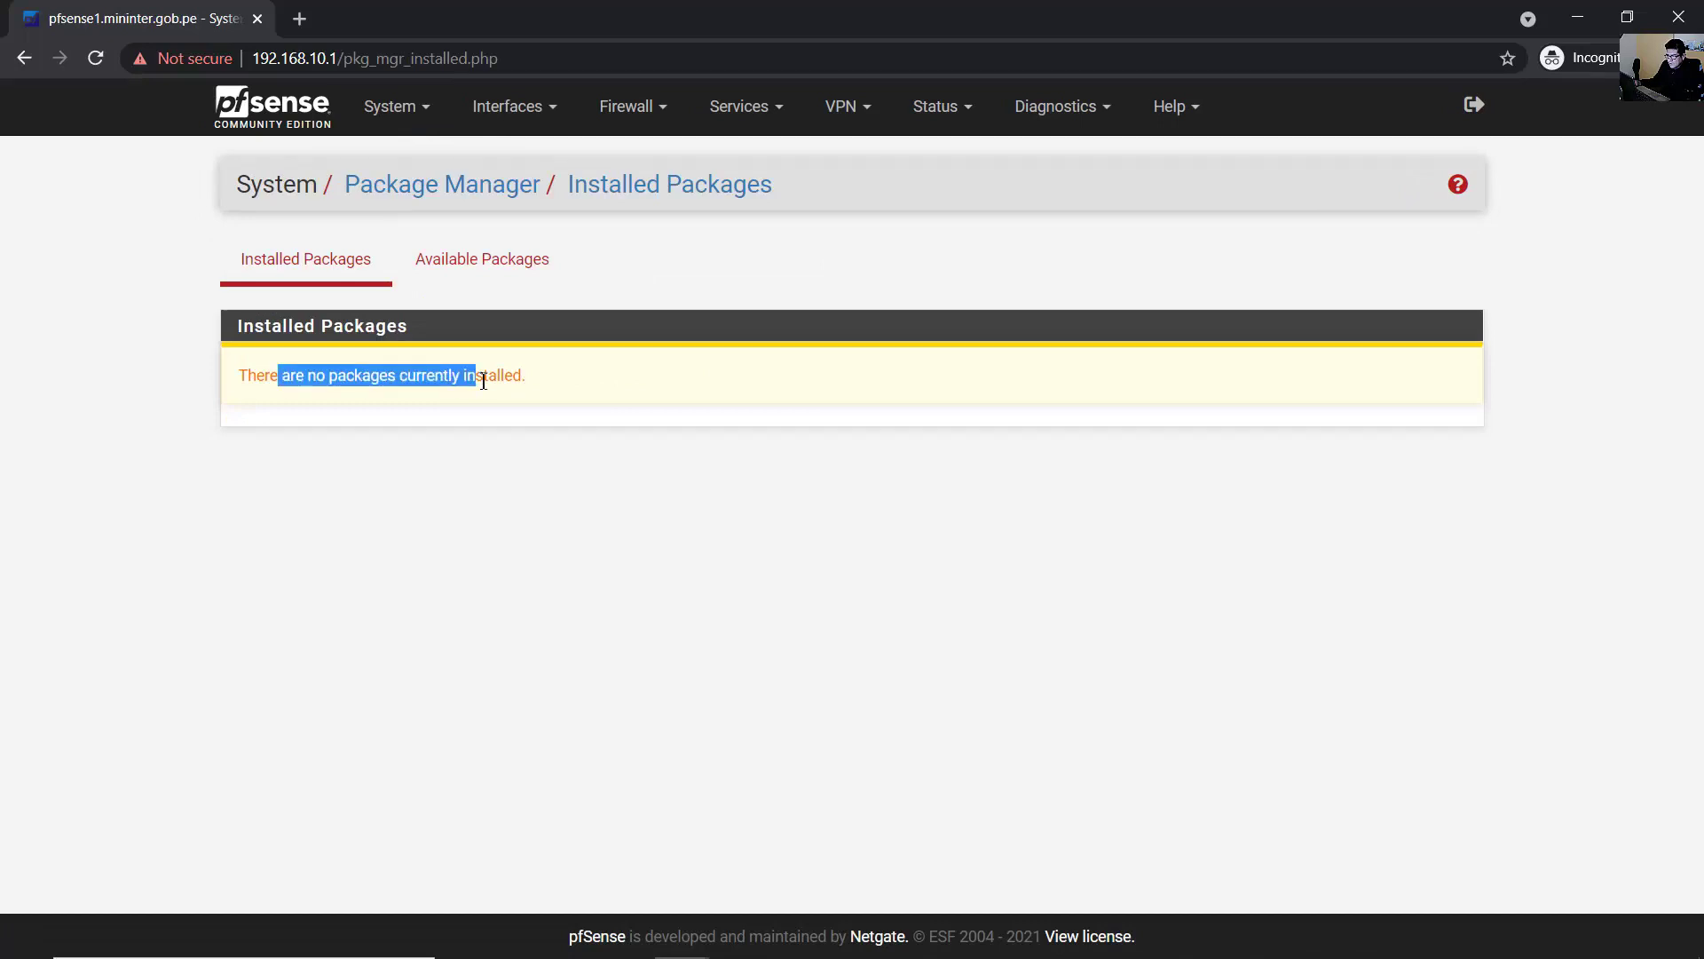
pyautogui.click(477, 268)
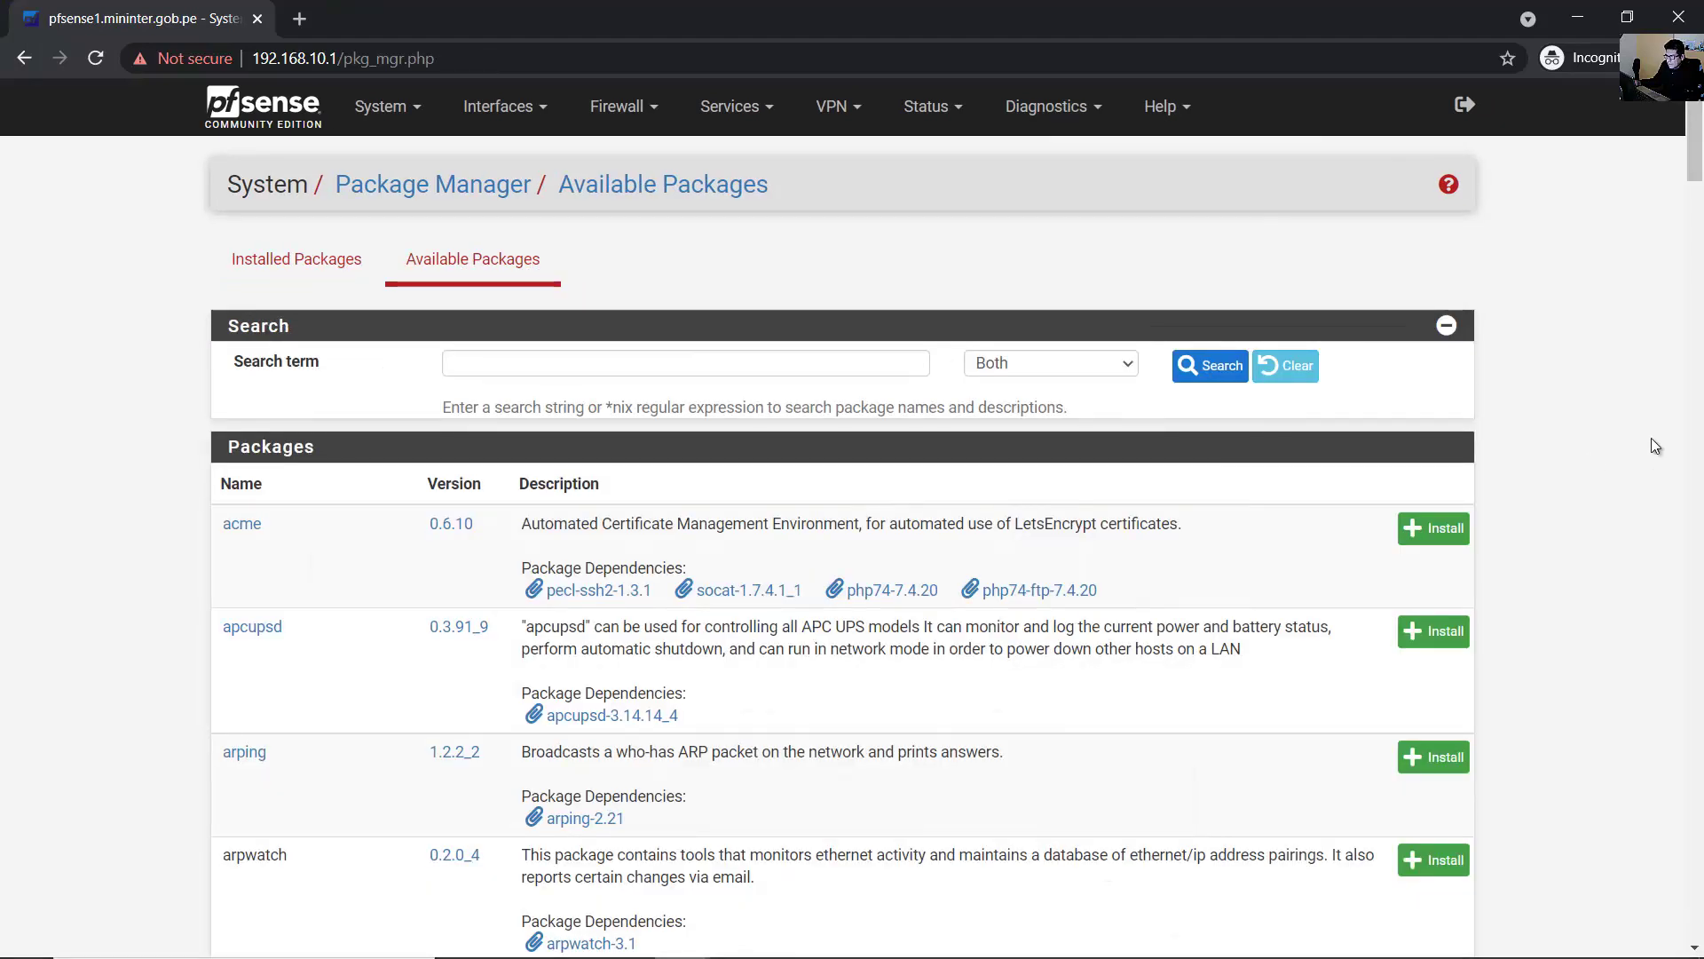
# - Search the available packages for 'ntop'
pyautogui.click(577, 365)
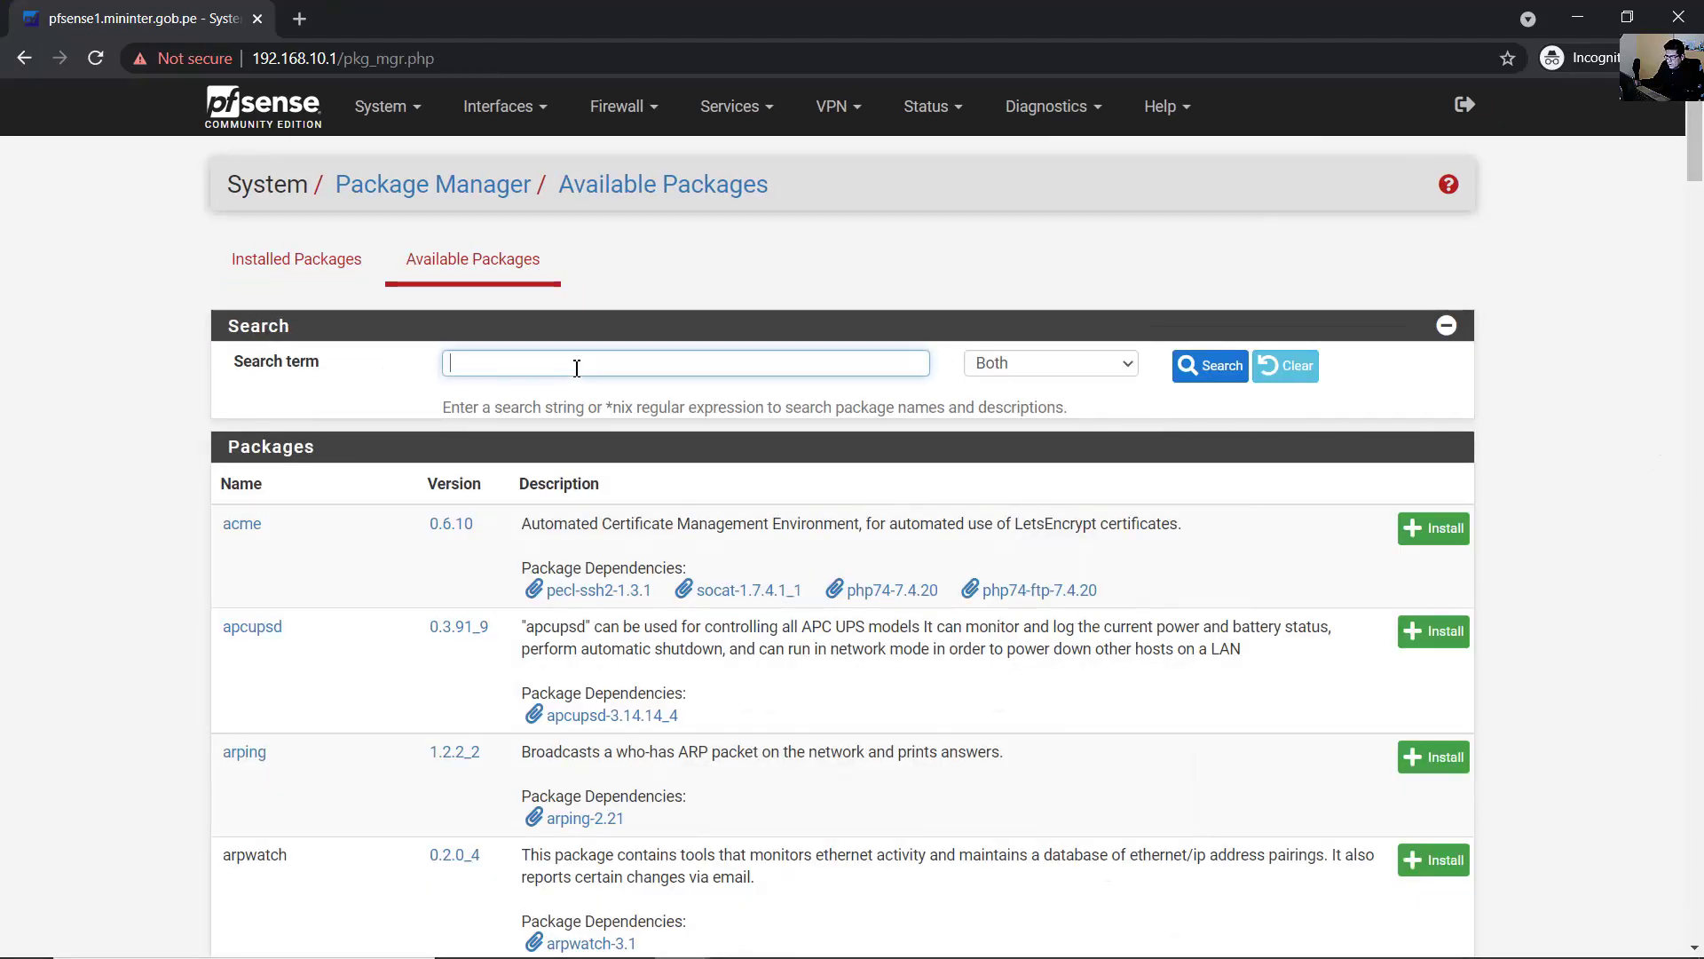
pyautogui.write('ntop')
pyautogui.click(1220, 388)
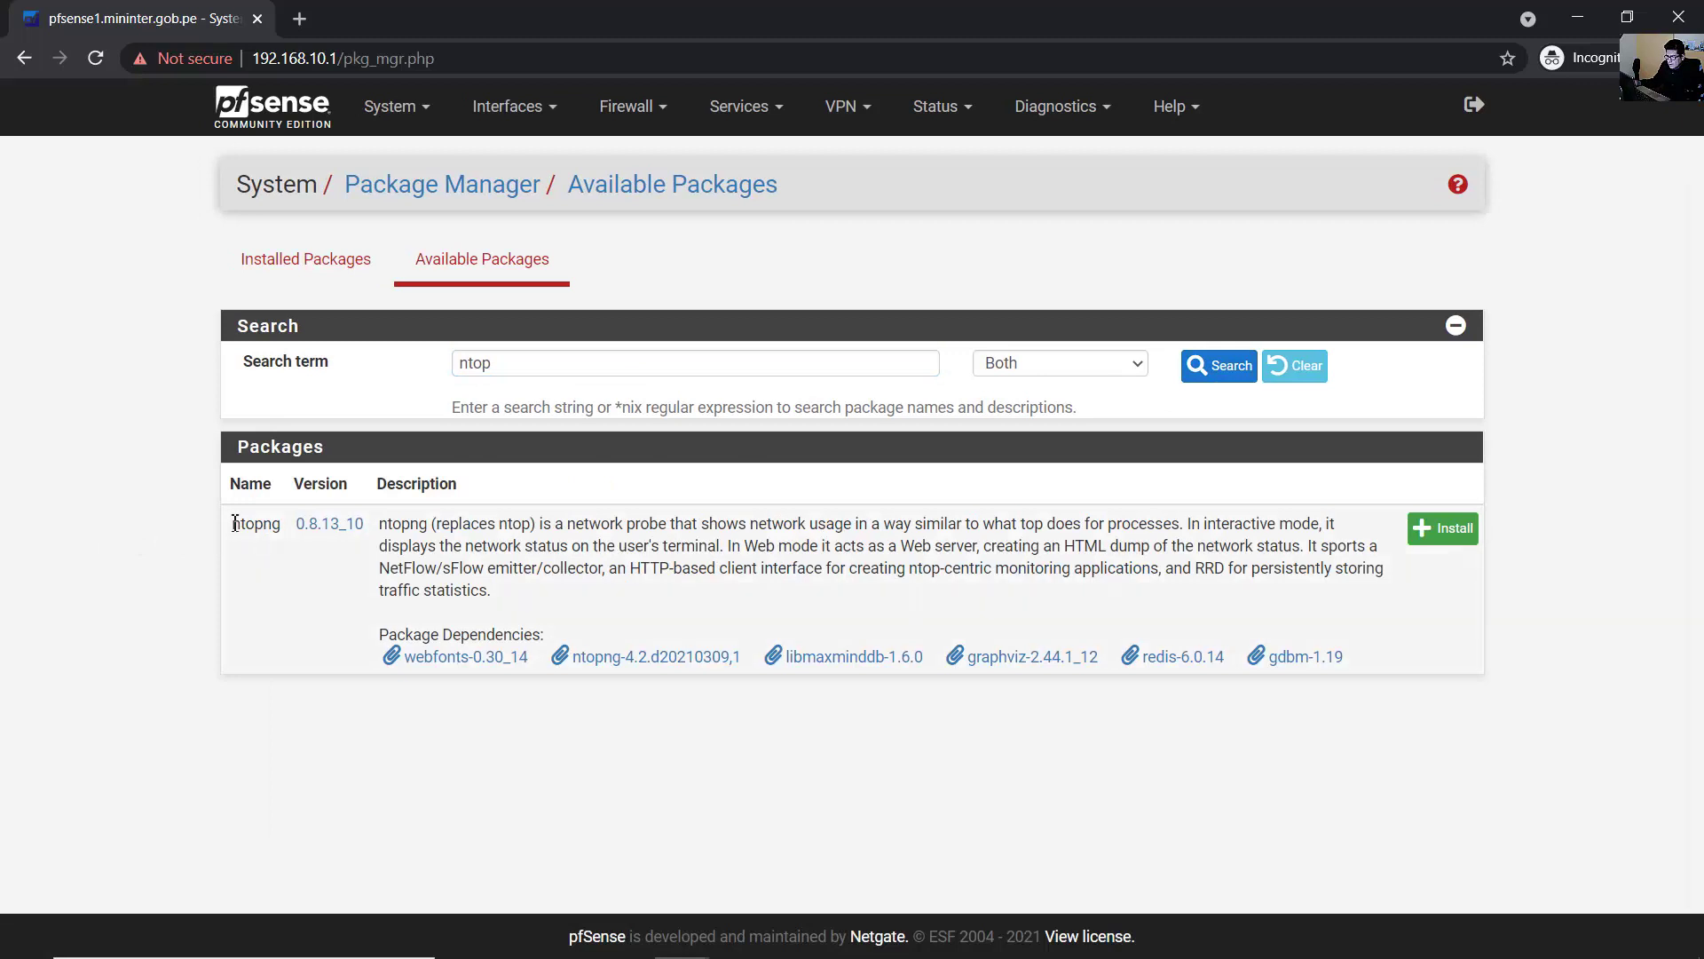
# - Check the ntopng result and start installing it
pyautogui.moveTo(230, 526); pyautogui.dragTo(395, 533)
pyautogui.click(344, 586)
pyautogui.click(1442, 528)
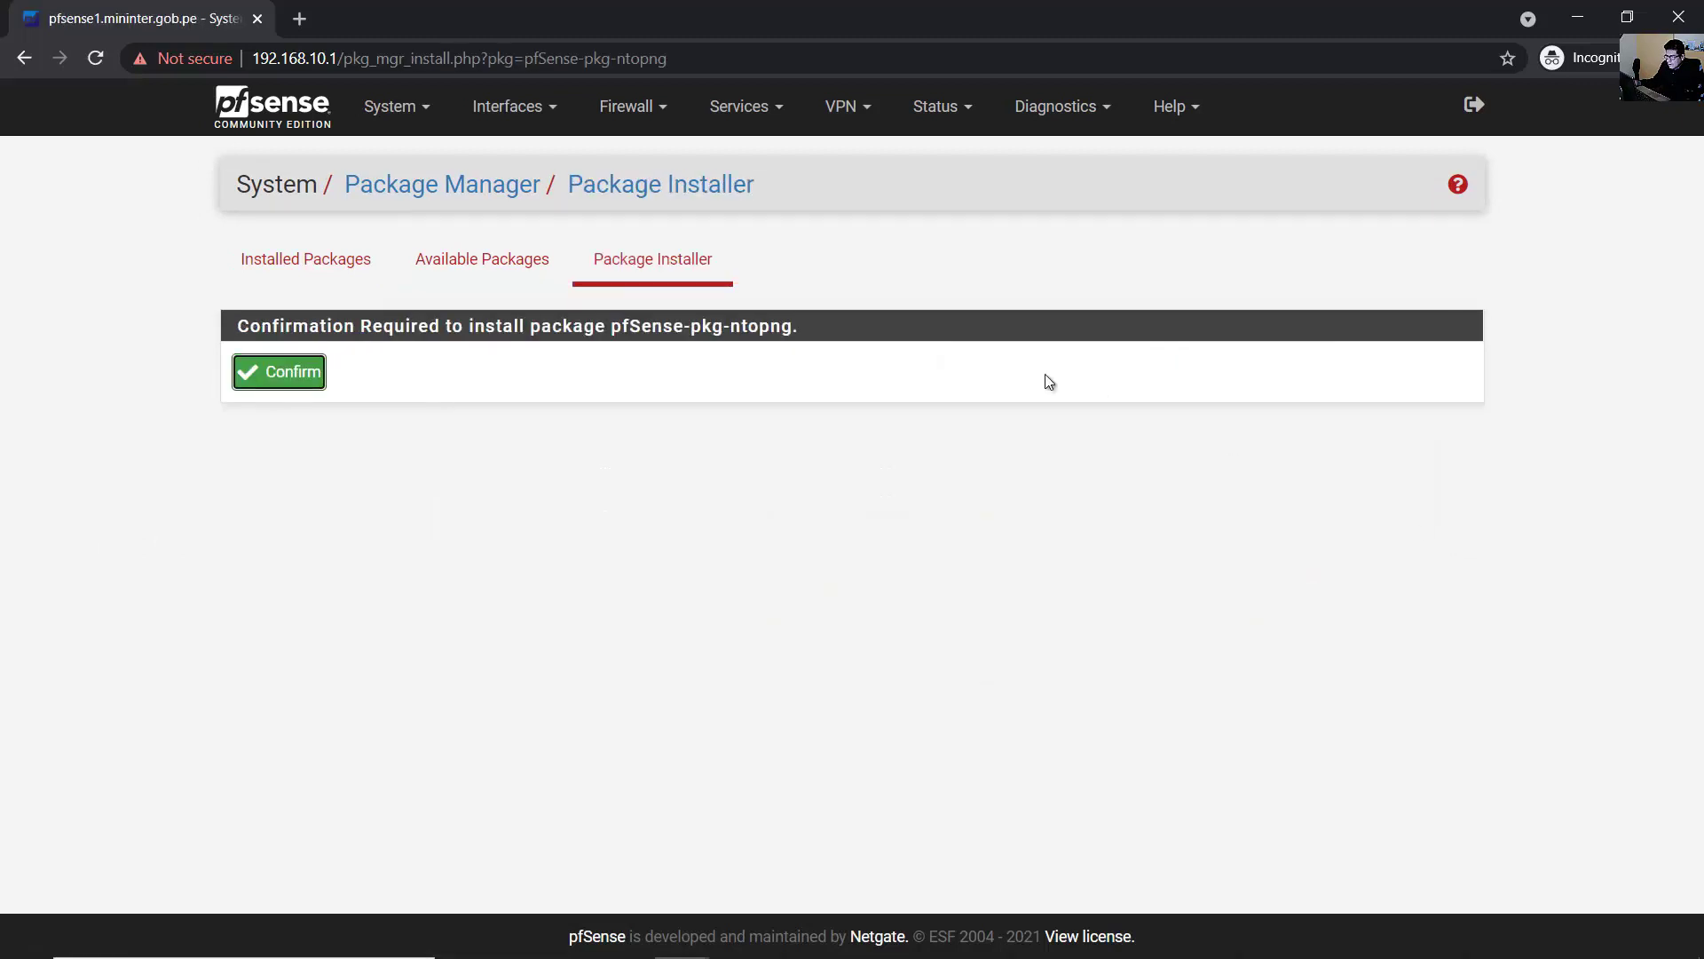
# - Confirm the pfSense-pkg-ntopng install, verify the log reports Success, then view Installed Packages
pyautogui.click(275, 378)
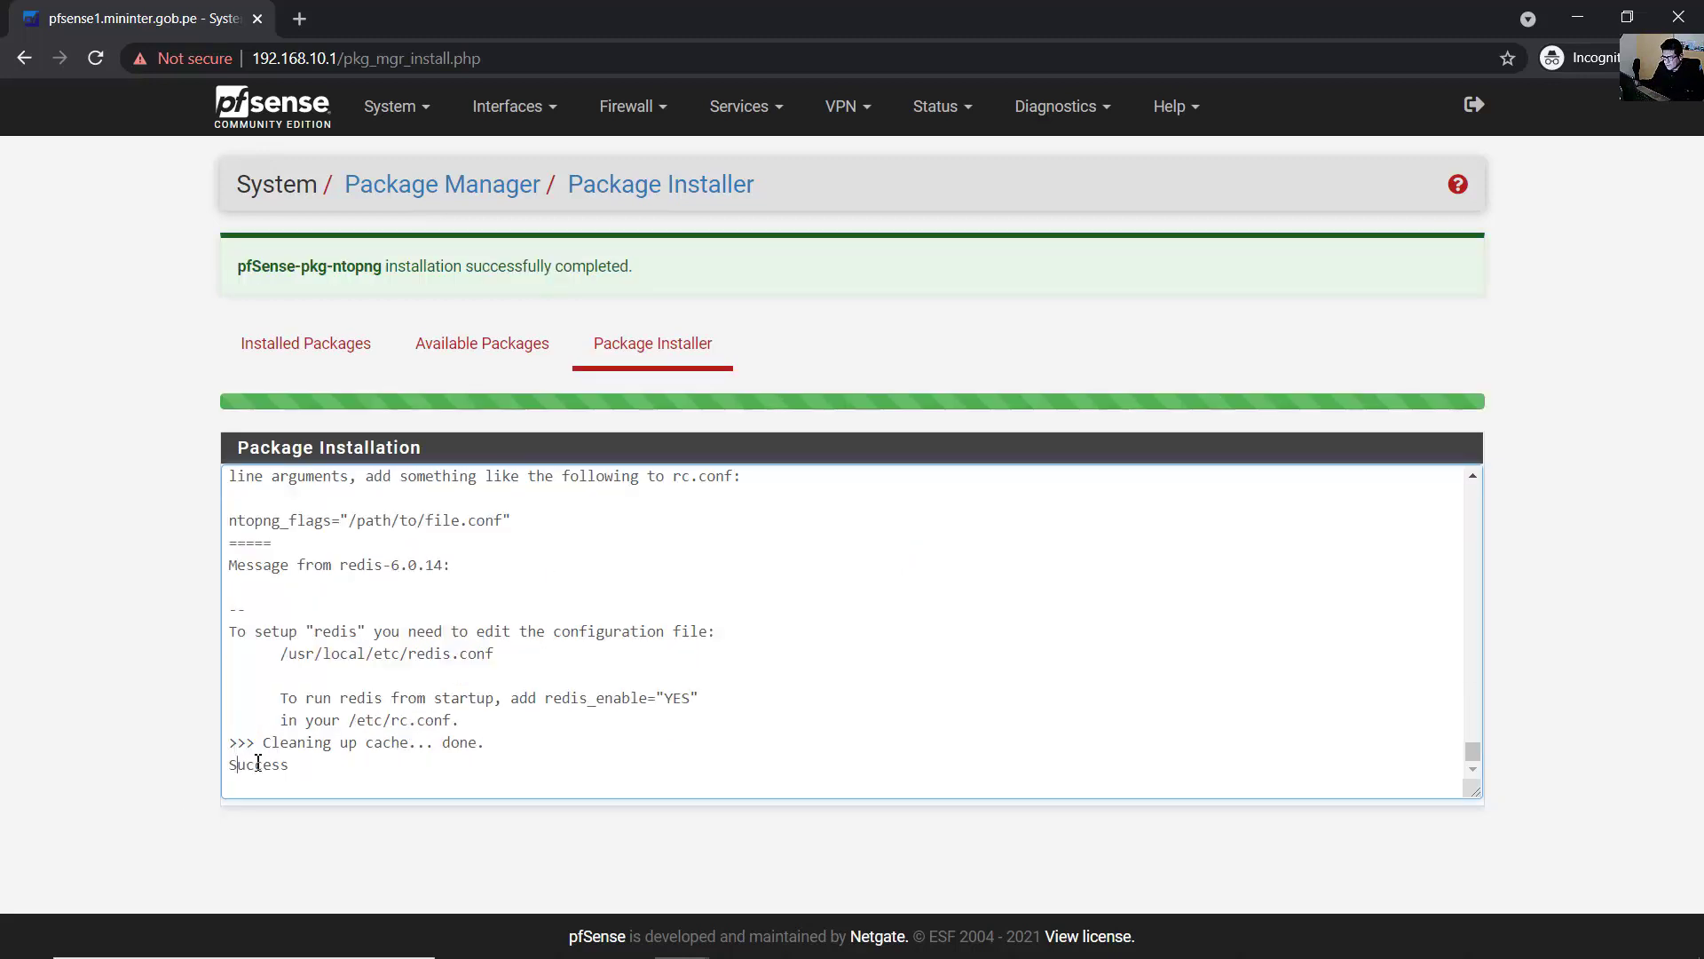
pyautogui.moveTo(237, 765); pyautogui.dragTo(291, 766)
pyautogui.click(750, 744)
pyautogui.click(315, 344)
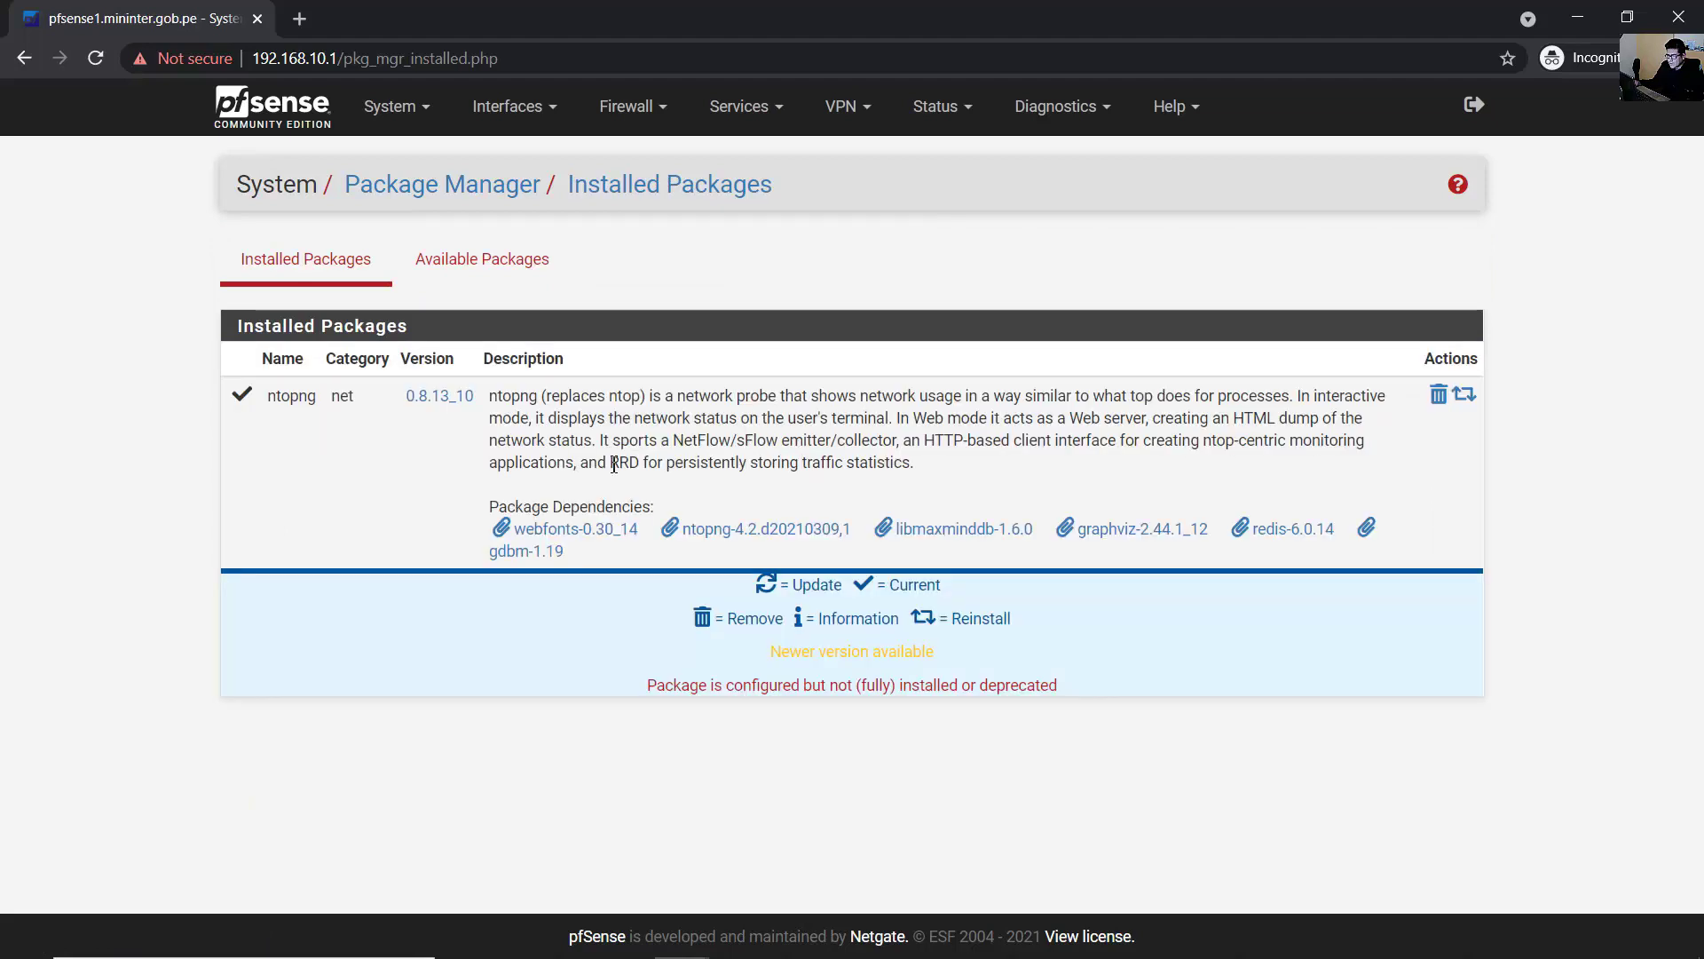
# - Check the installed ntopng 0.8.13_10 entry, then open the Diagnostics menu
pyautogui.moveTo(300, 404); pyautogui.dragTo(1442, 568)
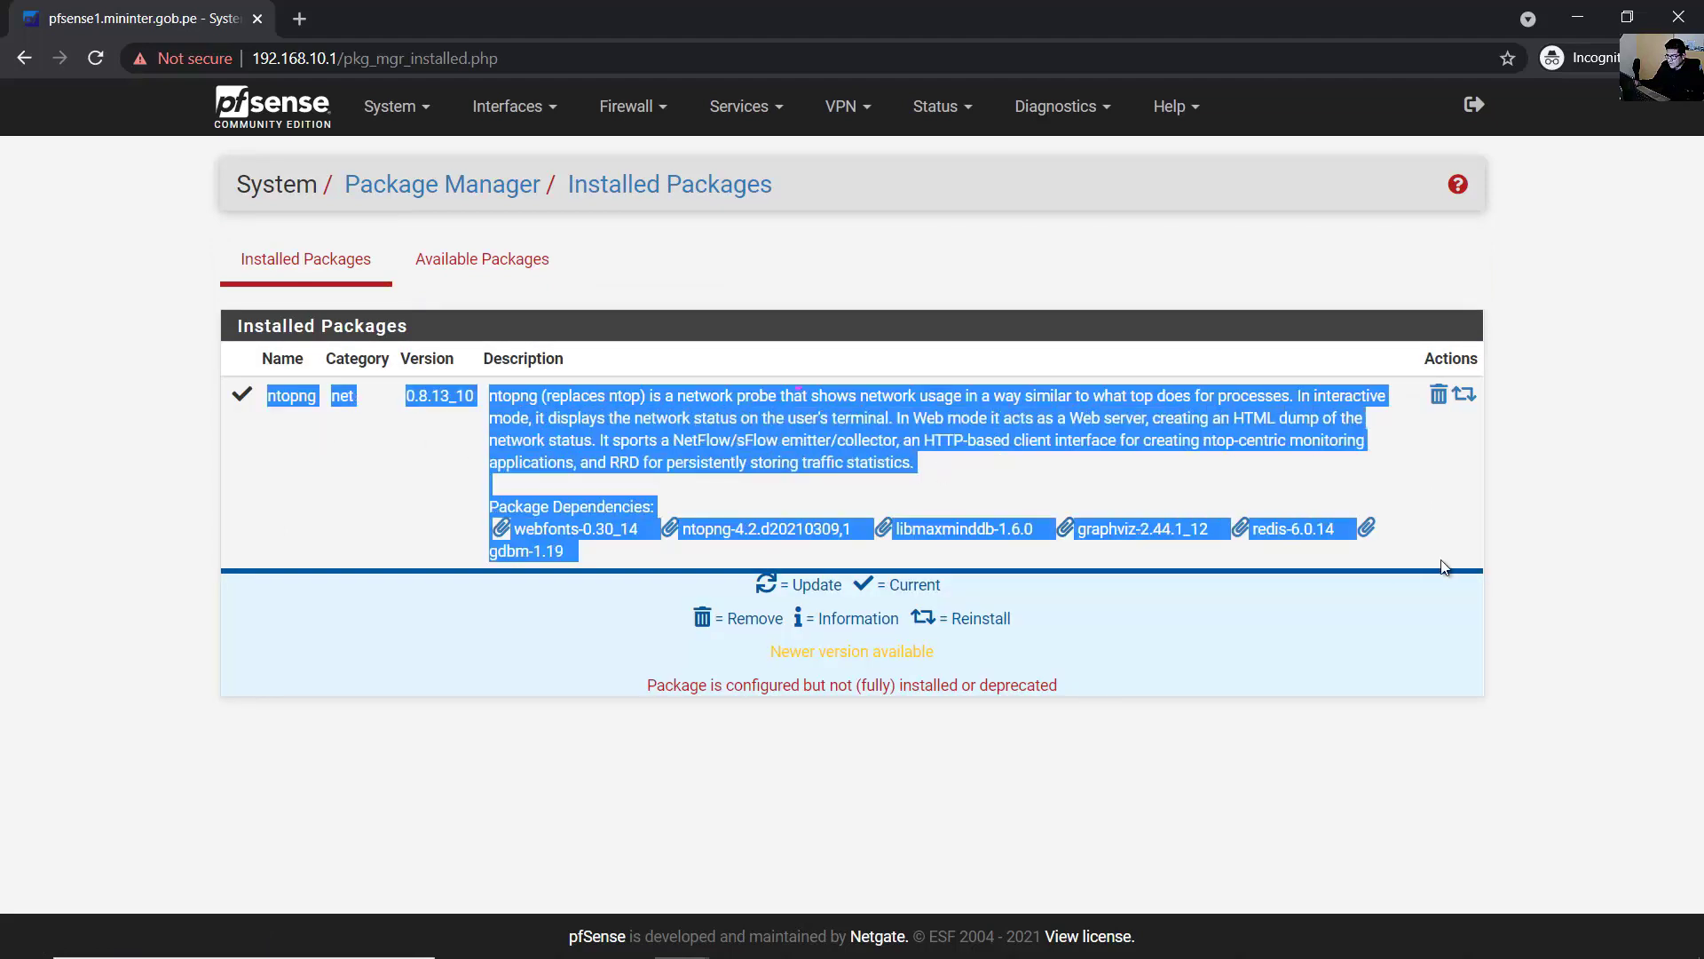
pyautogui.click(1539, 532)
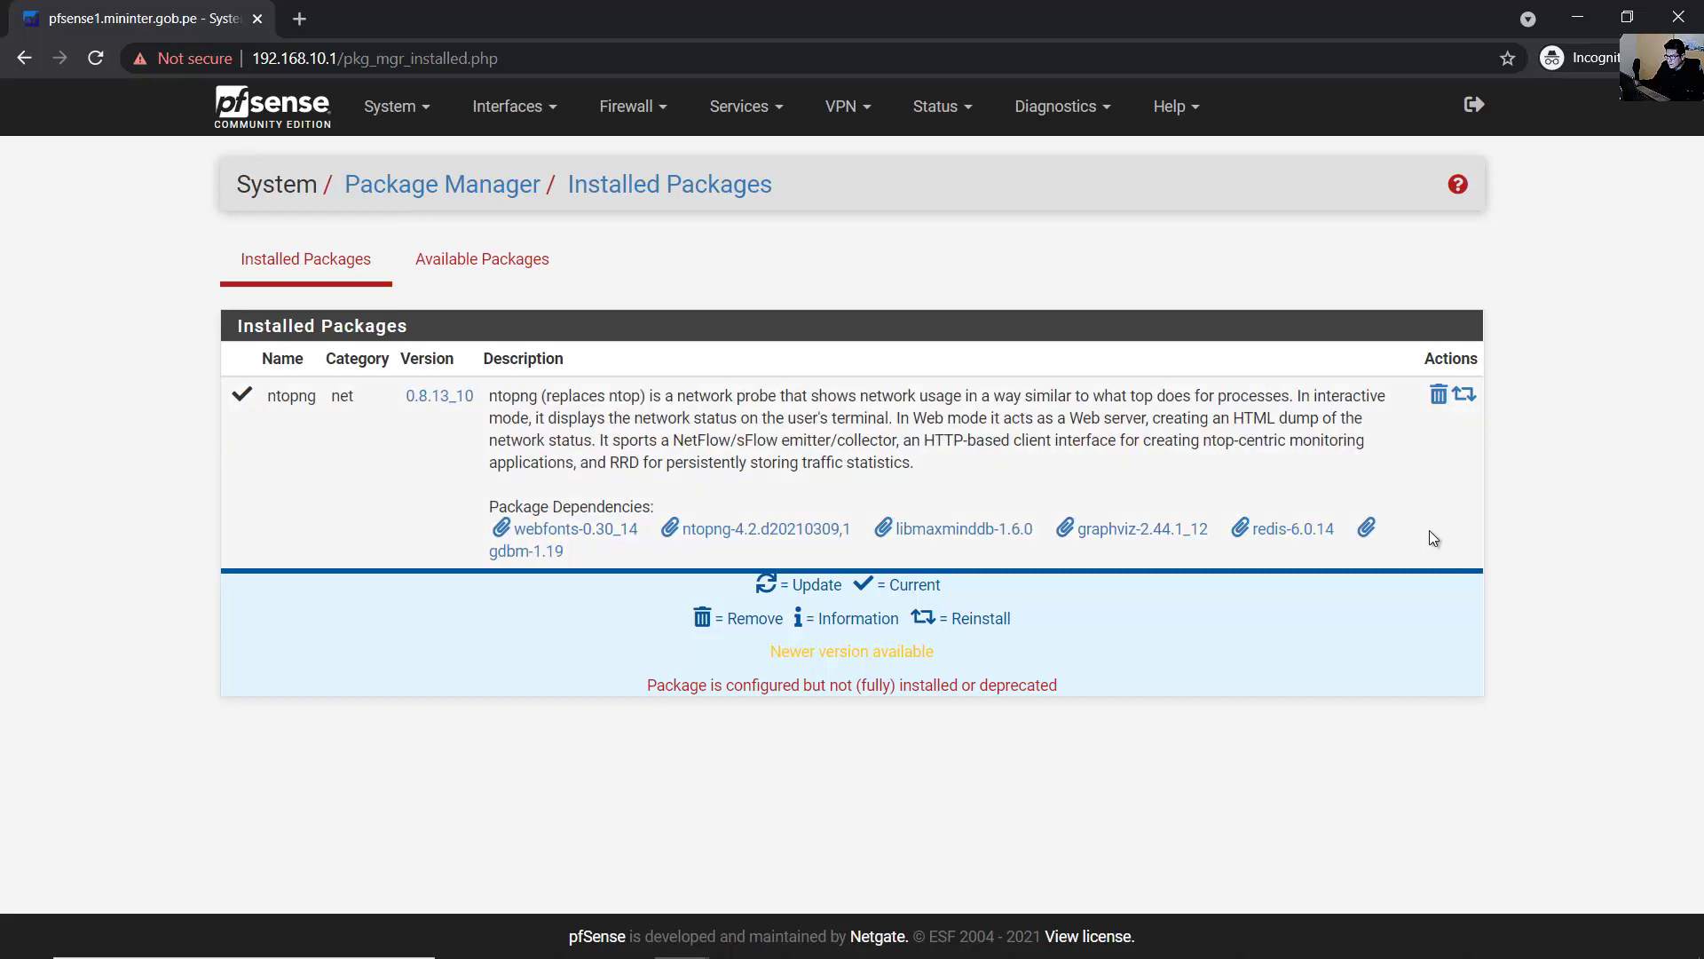
pyautogui.moveTo(916, 467); pyautogui.dragTo(246, 386)
pyautogui.click(1530, 493)
pyautogui.click(1065, 108)
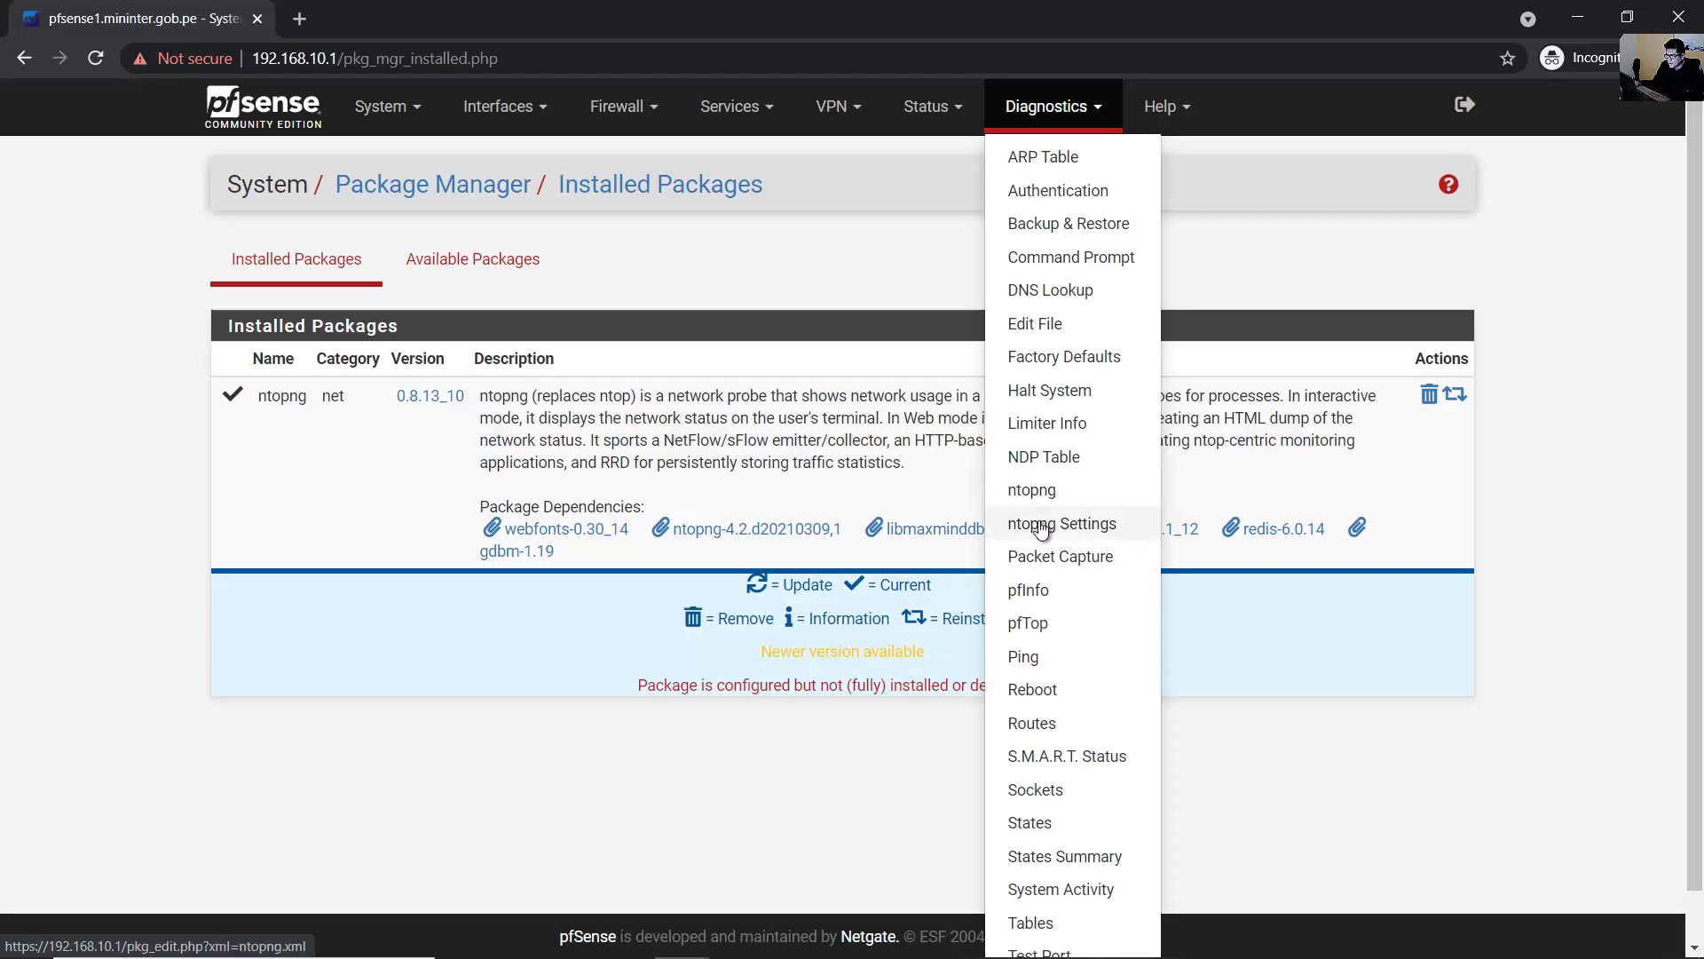
# - In ntopng Settings, enable ntopng and paste the admin password into both password fields
pyautogui.click(1098, 526)
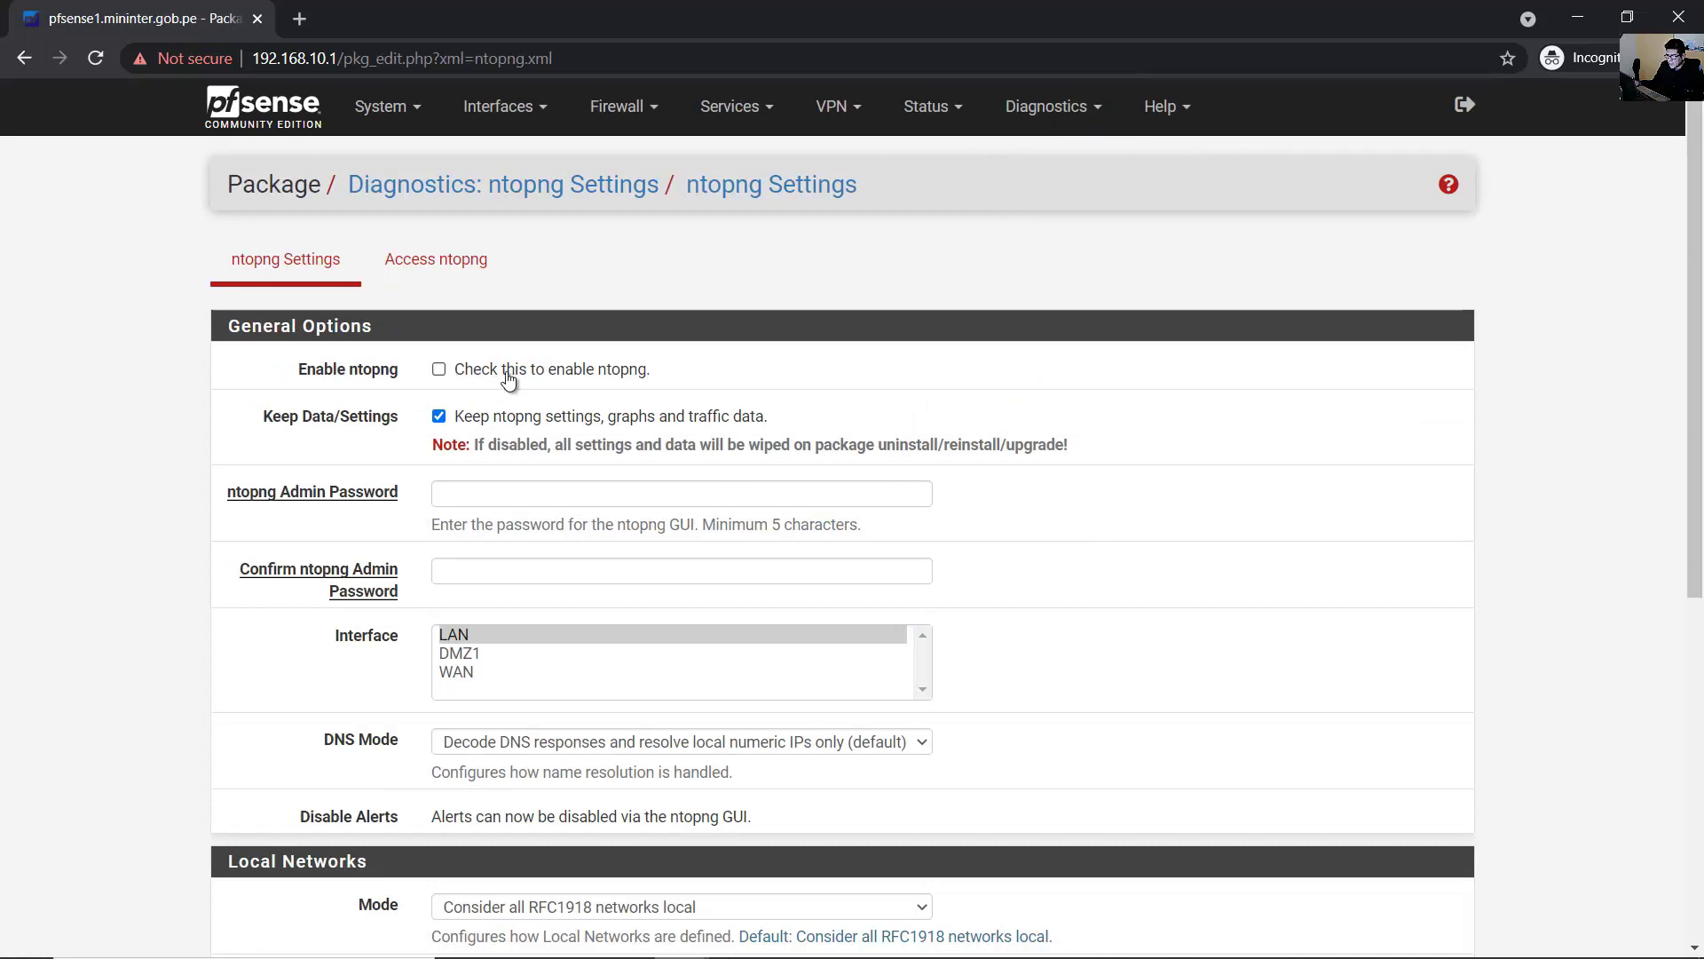
pyautogui.moveTo(473, 377); pyautogui.dragTo(639, 373)
pyautogui.click(439, 369)
pyautogui.scroll(-1, 464, 380)
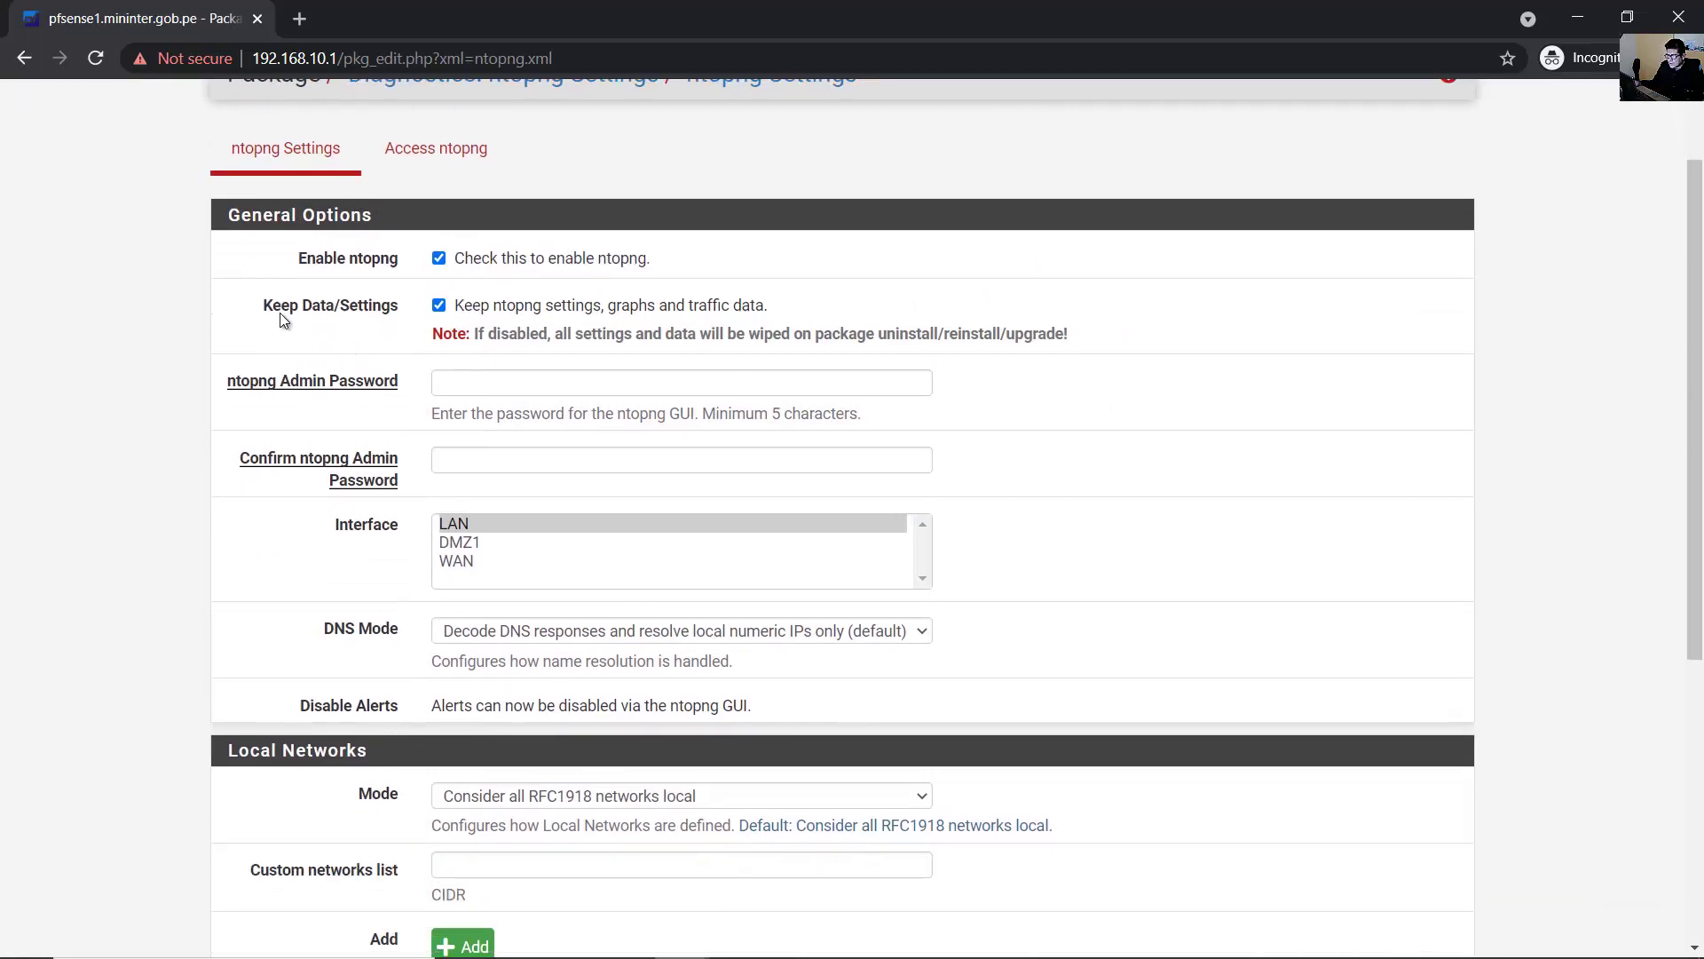
pyautogui.moveTo(279, 312); pyautogui.dragTo(382, 307)
pyautogui.moveTo(510, 316); pyautogui.dragTo(712, 322)
pyautogui.click(476, 383)
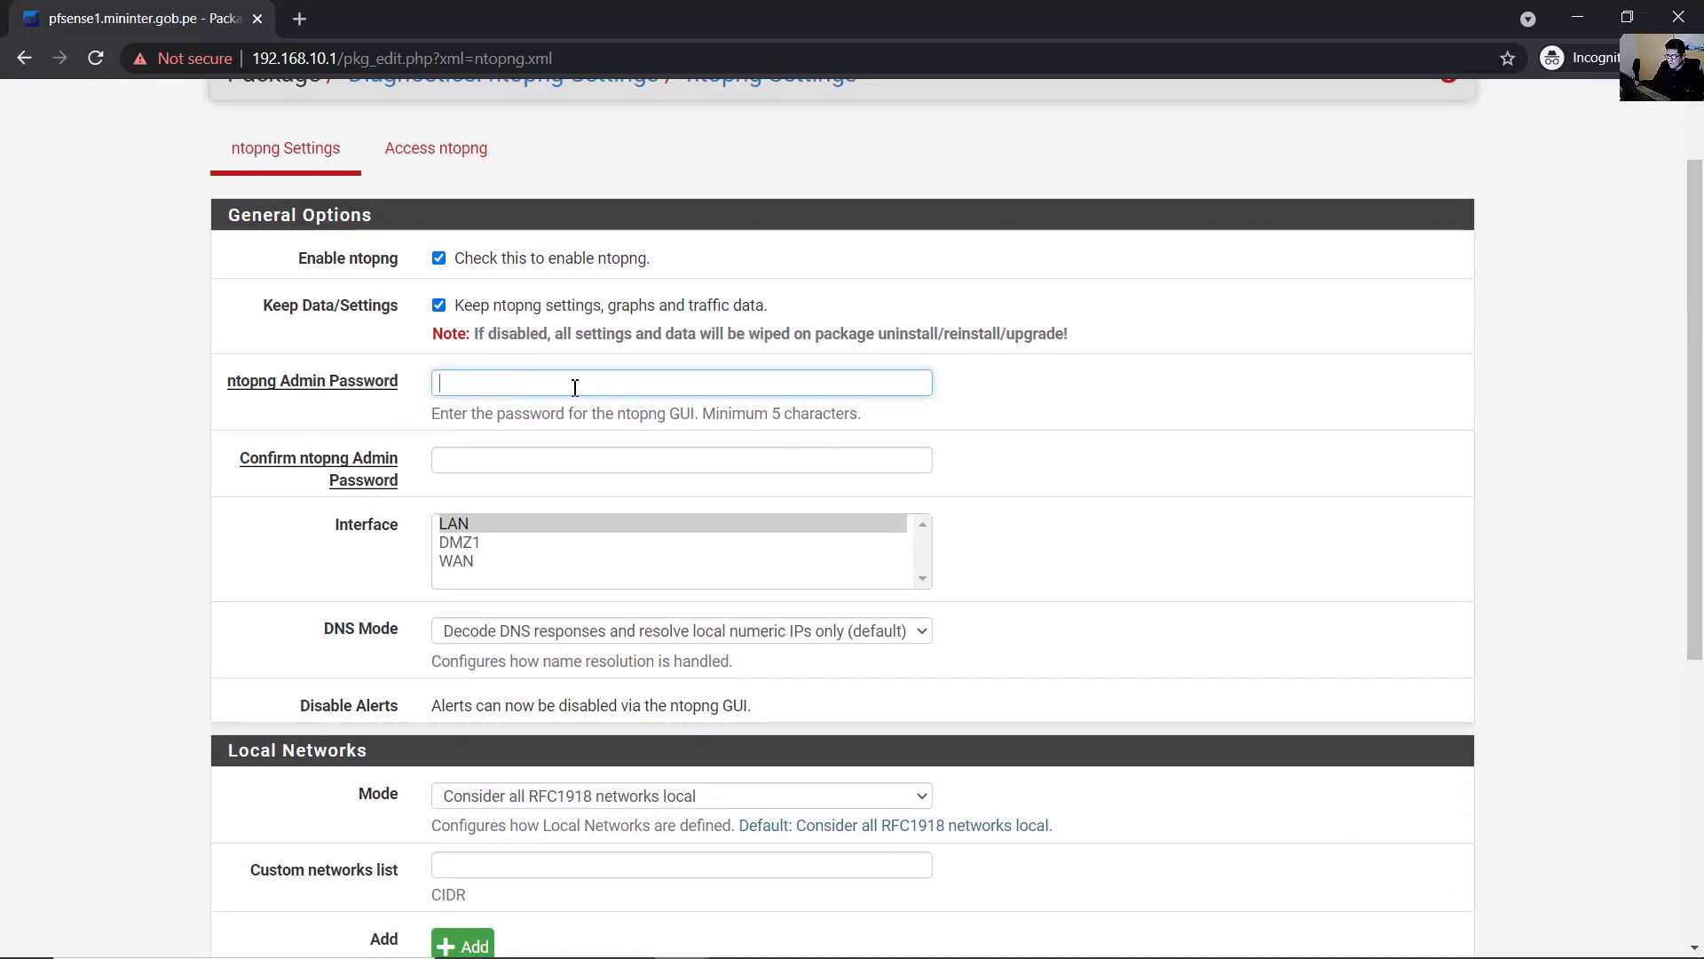
pyautogui.hotkey('ctrl', 'v')
pyautogui.click(543, 459)
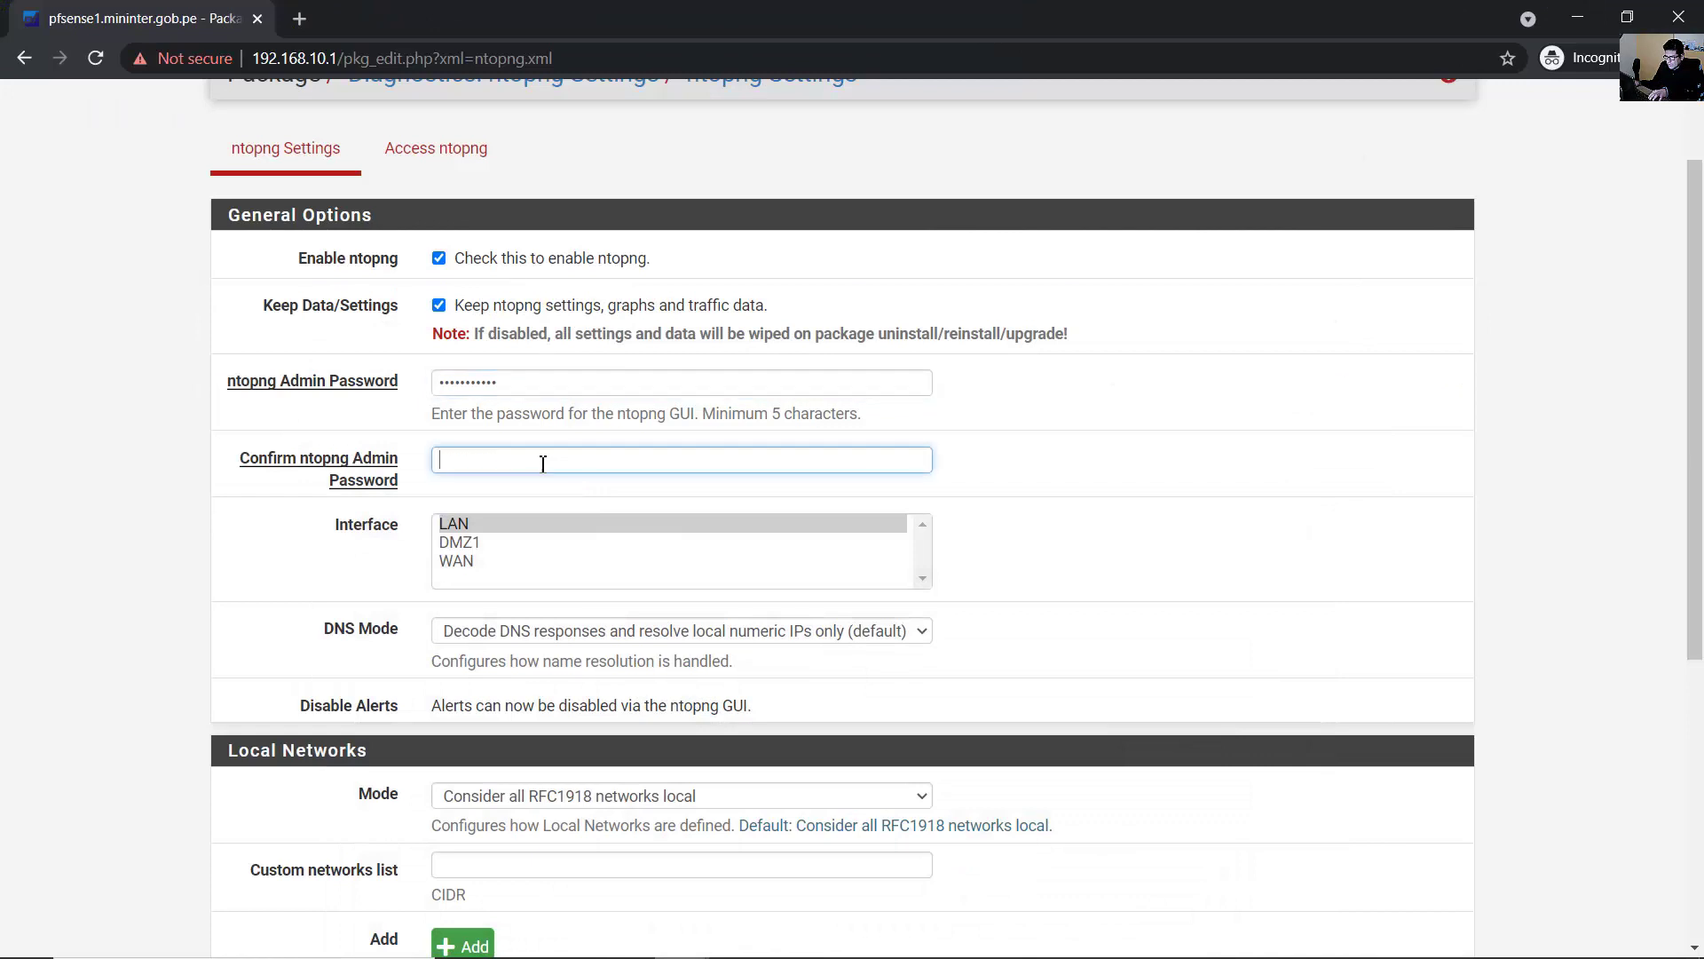
pyautogui.hotkey('ctrl', 'v')
# - Try LAN, WAN and DMZ1 as the single monitored interface, ending on LAN
pyautogui.click(465, 530)
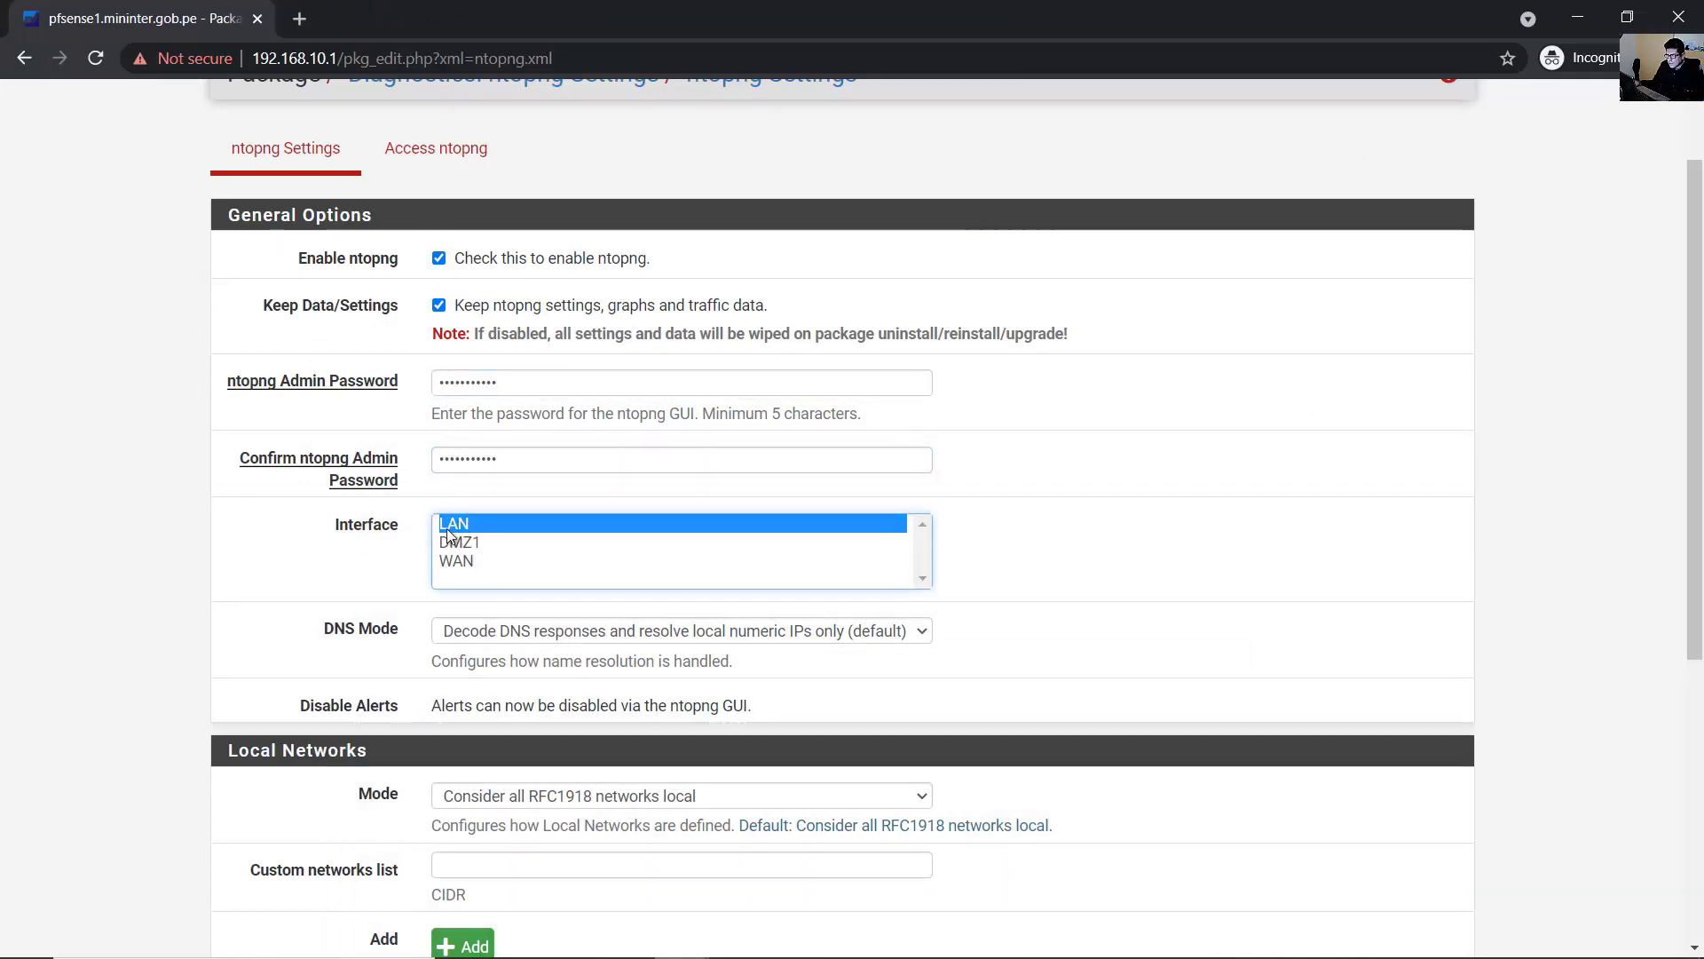
pyautogui.click(472, 561)
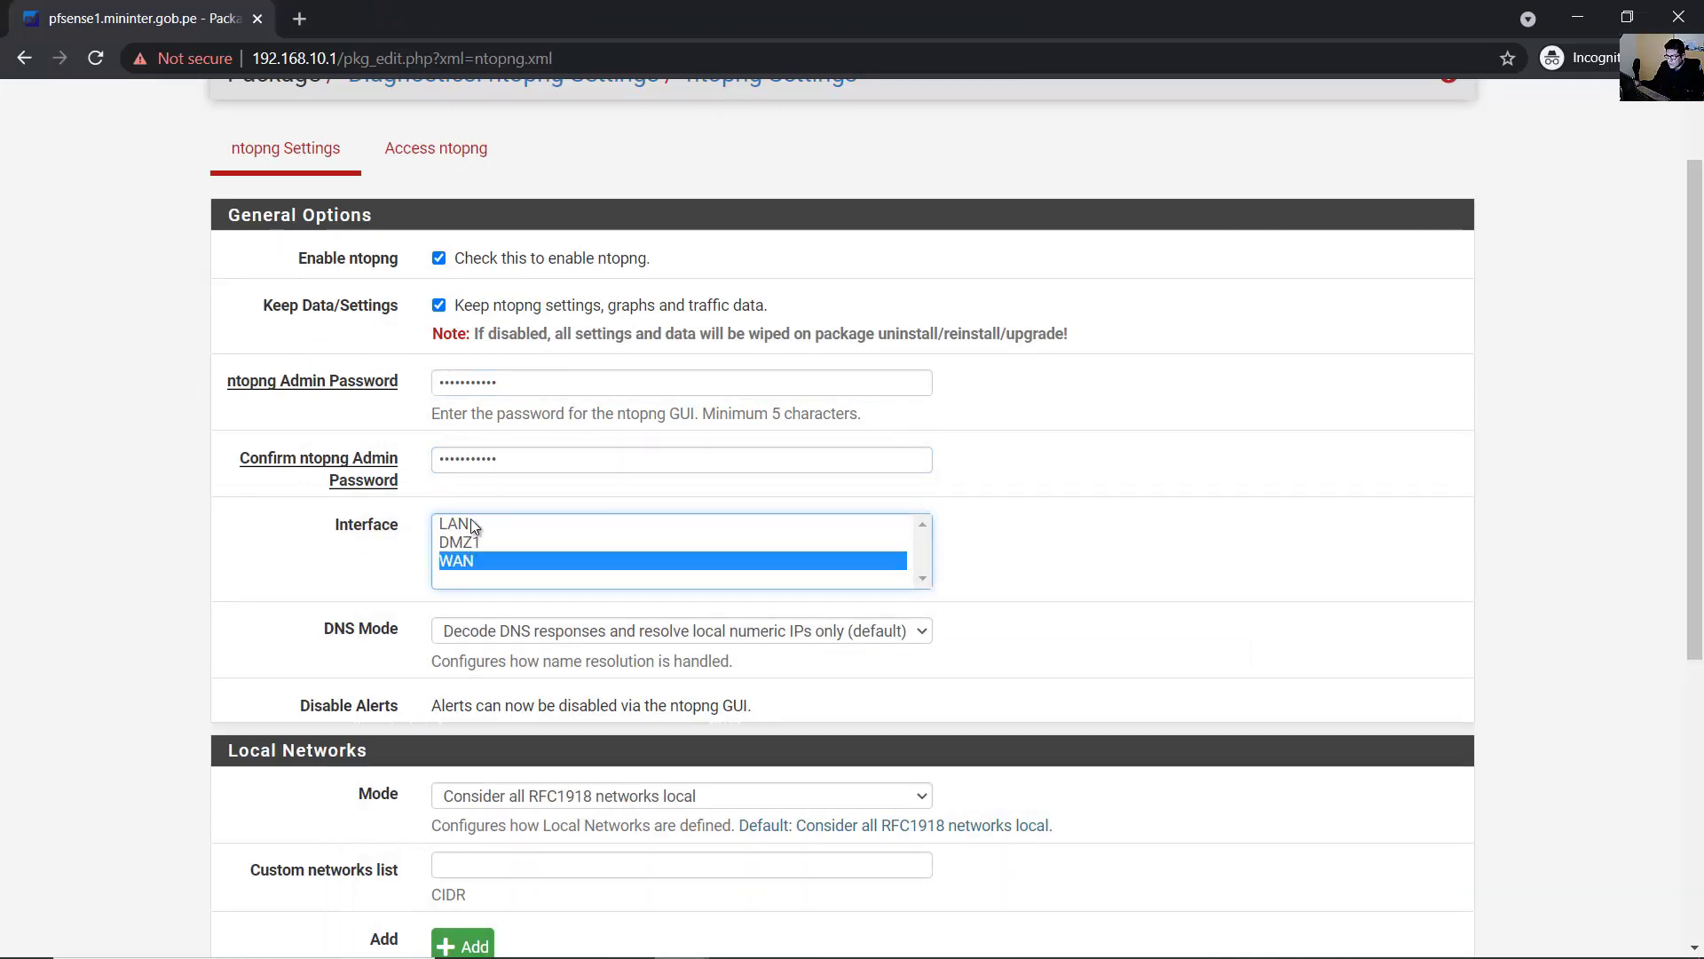
pyautogui.click(472, 525)
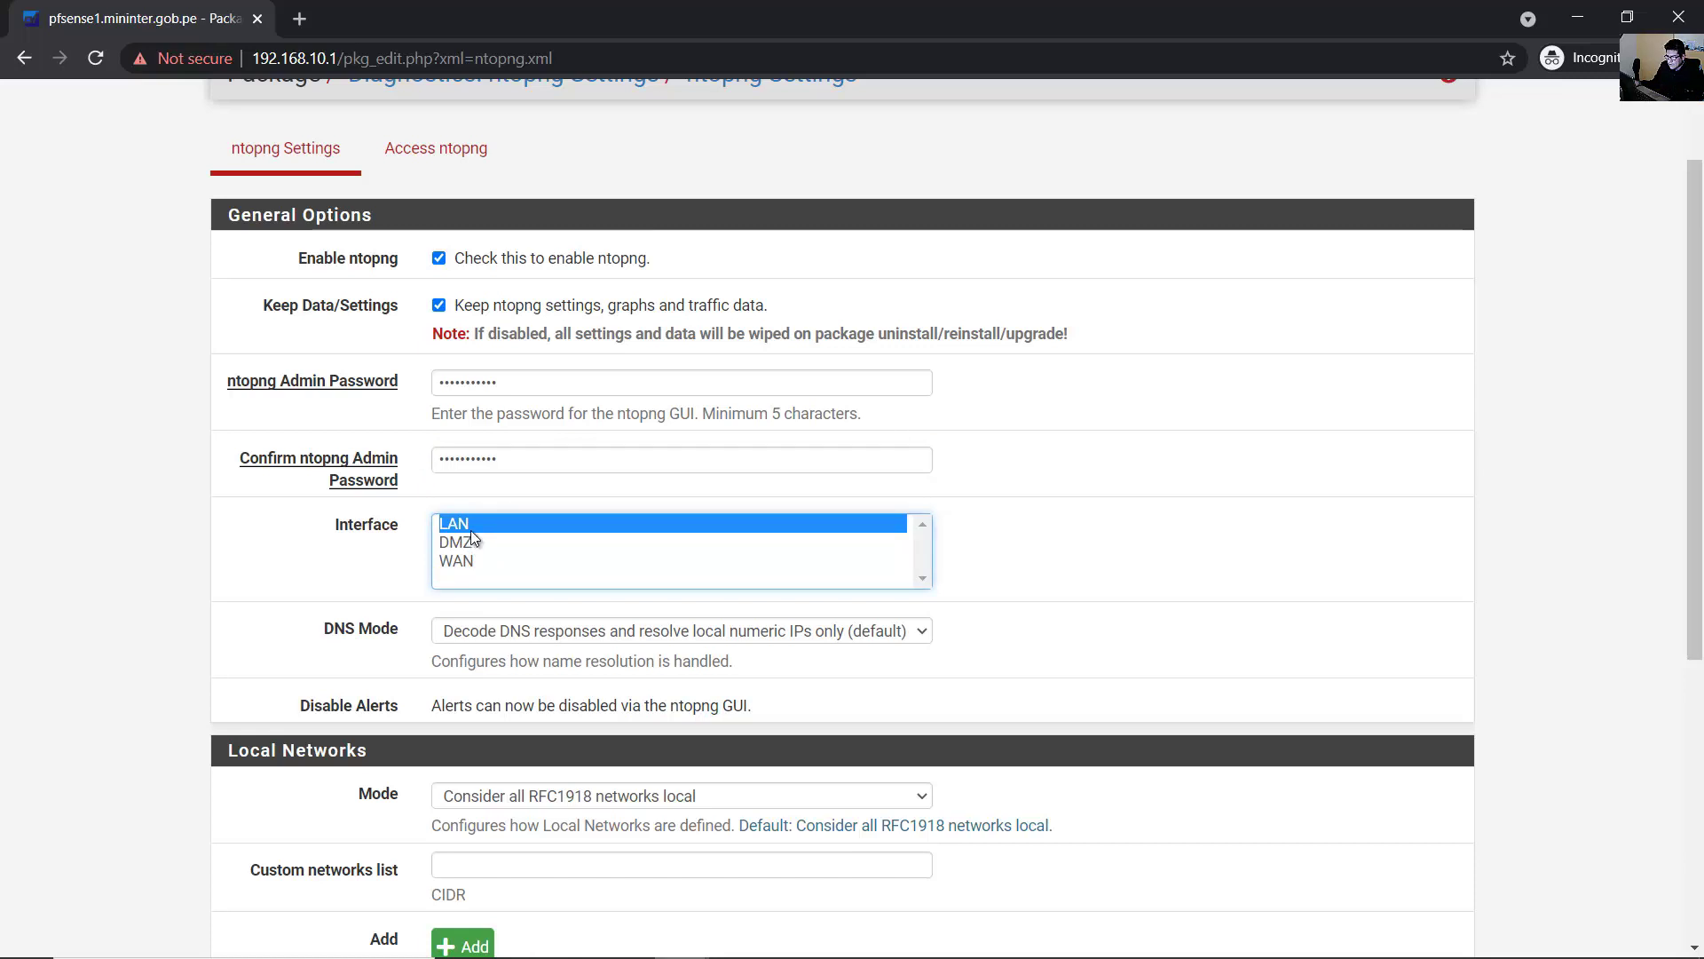
pyautogui.click(471, 558)
pyautogui.click(470, 524)
pyautogui.click(469, 540)
pyautogui.click(469, 557)
pyautogui.click(497, 525)
# - Select both LAN and DMZ1 together in the Interface list
pyautogui.scroll(-1, 1349, 493)
pyautogui.keyDown('shift'); pyautogui.click(473, 451); pyautogui.keyUp('shift')
pyautogui.click(481, 436)
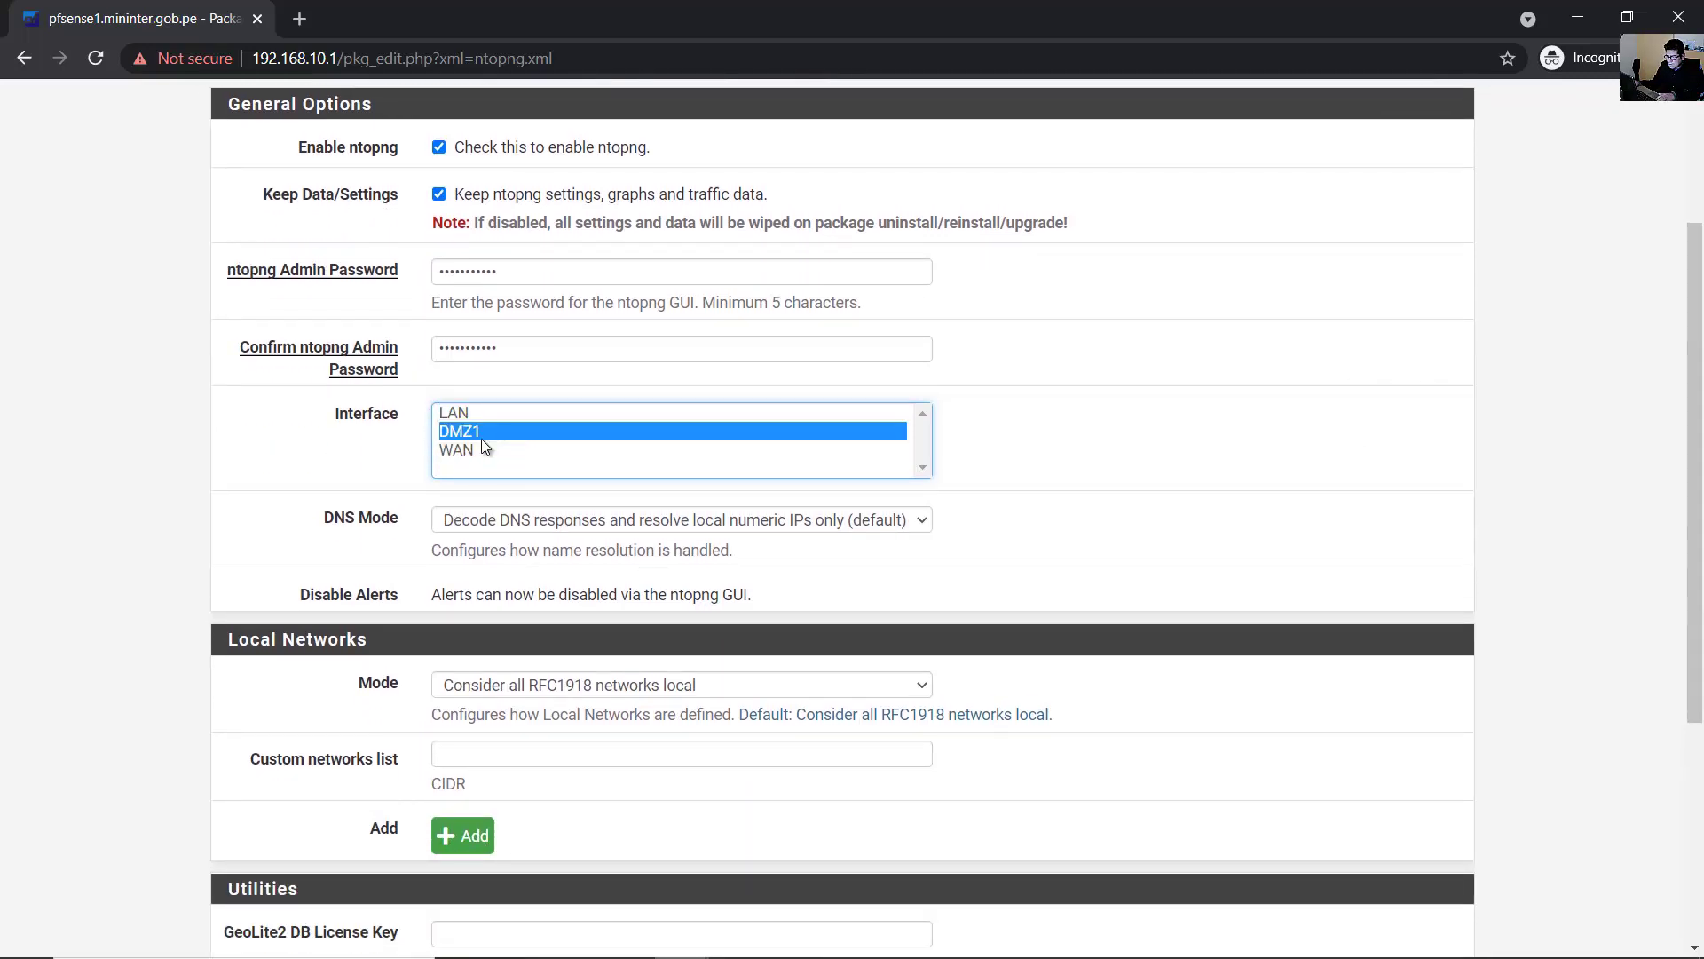
pyautogui.click(482, 415)
pyautogui.keyDown('shift'); pyautogui.click(481, 431); pyautogui.keyUp('shift')
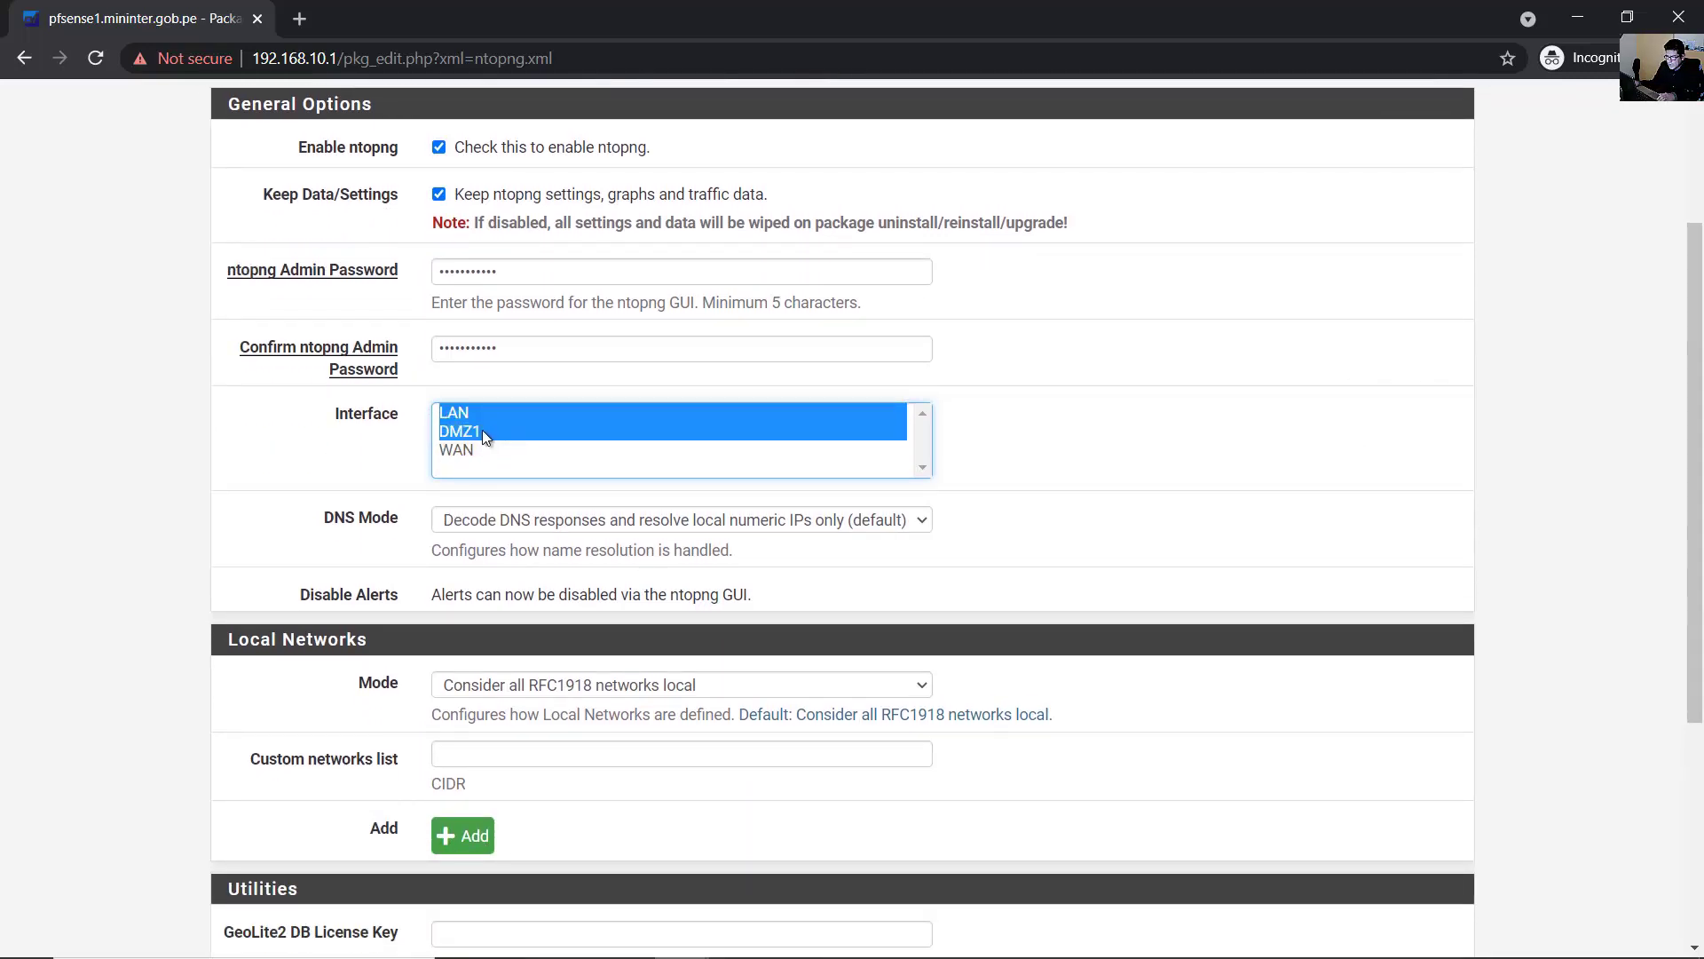
pyautogui.click(469, 415)
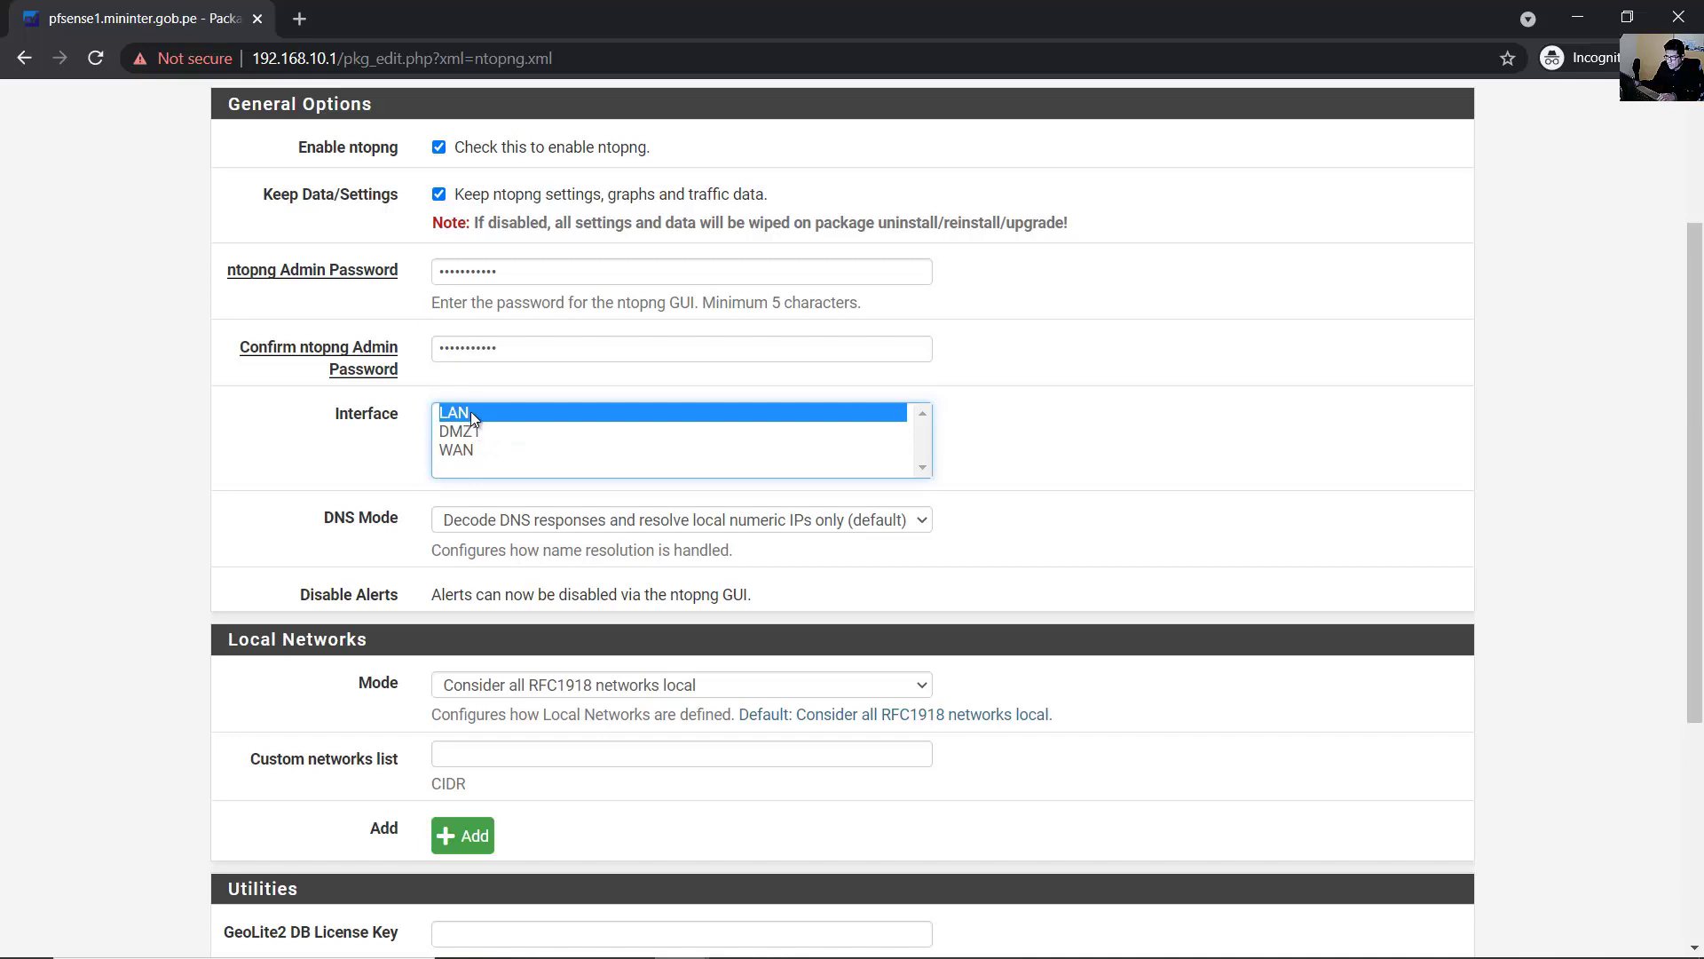
pyautogui.keyDown('shift'); pyautogui.click(483, 433); pyautogui.keyUp('shift')
pyautogui.click(470, 412)
pyautogui.keyDown('shift'); pyautogui.click(476, 432); pyautogui.keyUp('shift')
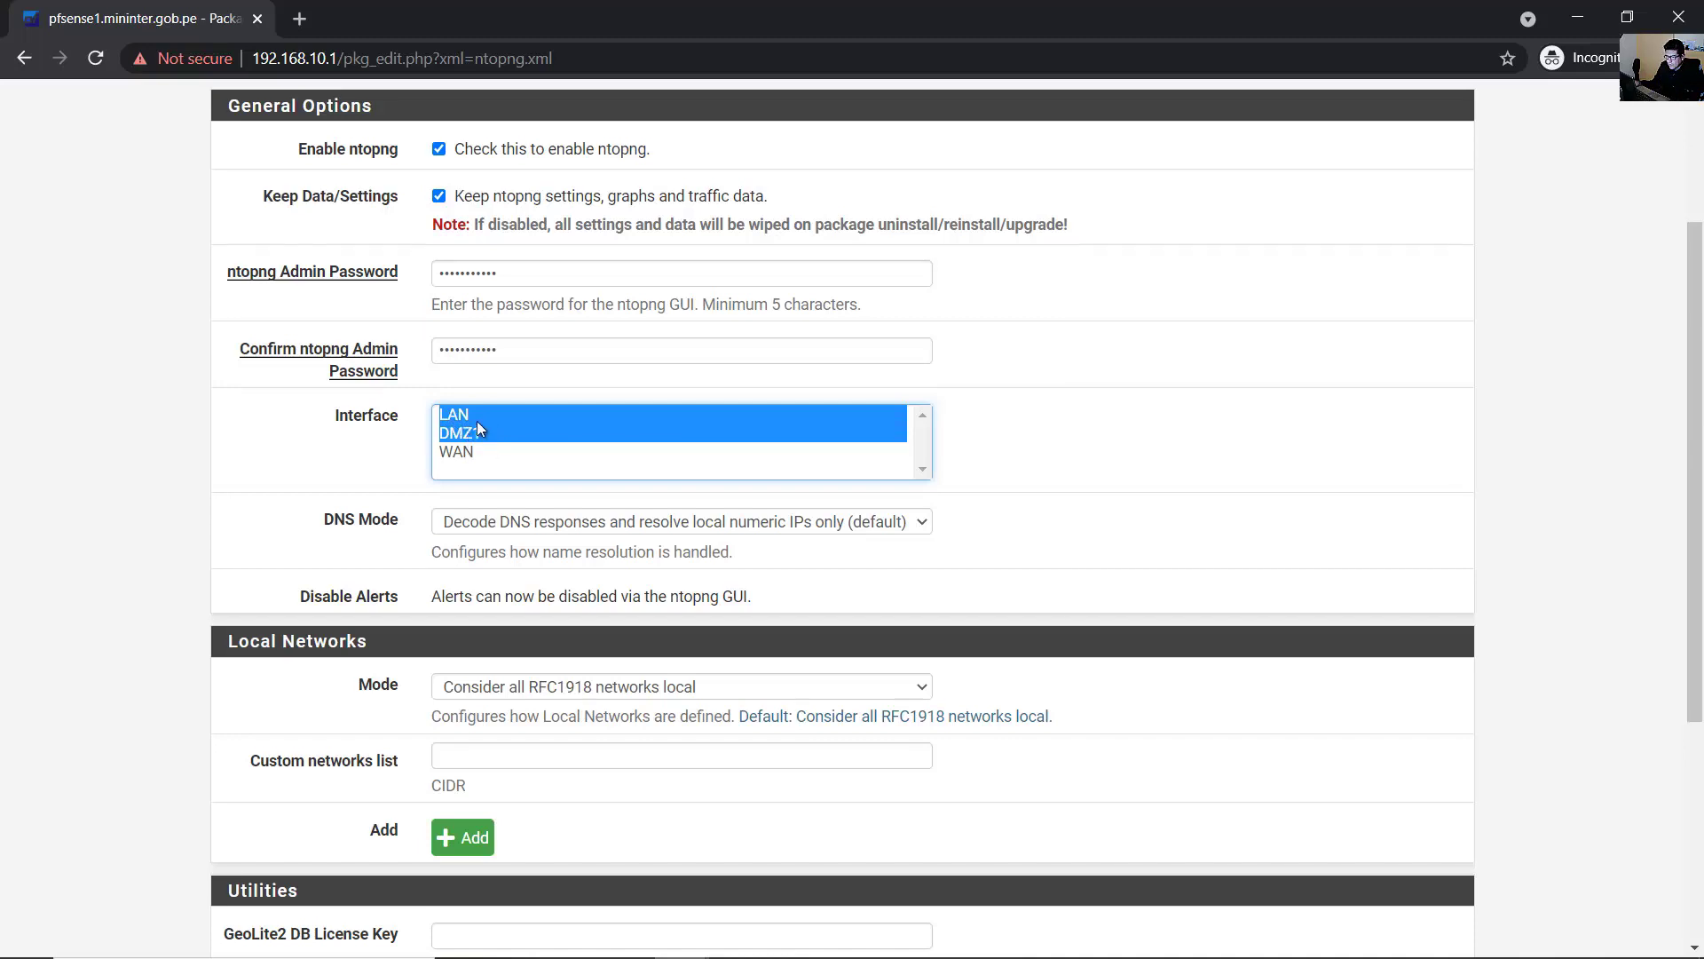
pyautogui.scroll(1, 481, 428)
pyautogui.scroll(-3, 484, 439)
pyautogui.scroll(2, 520, 488)
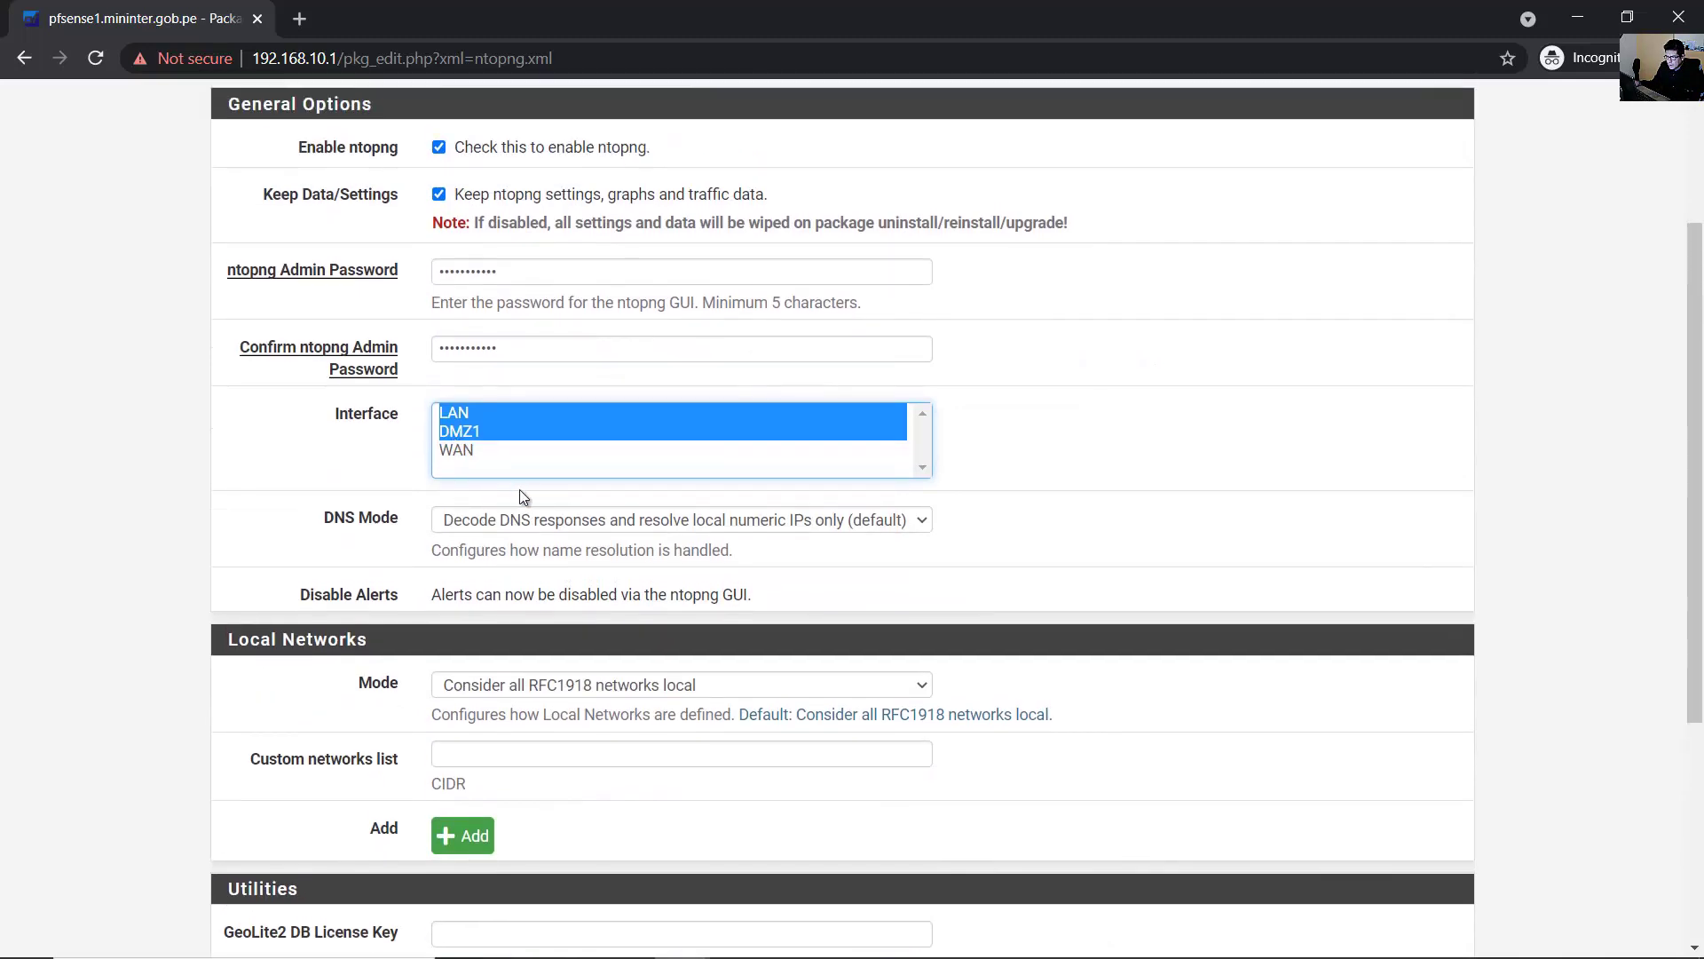
# - Leave DNS Mode at its default option
pyautogui.click(608, 524)
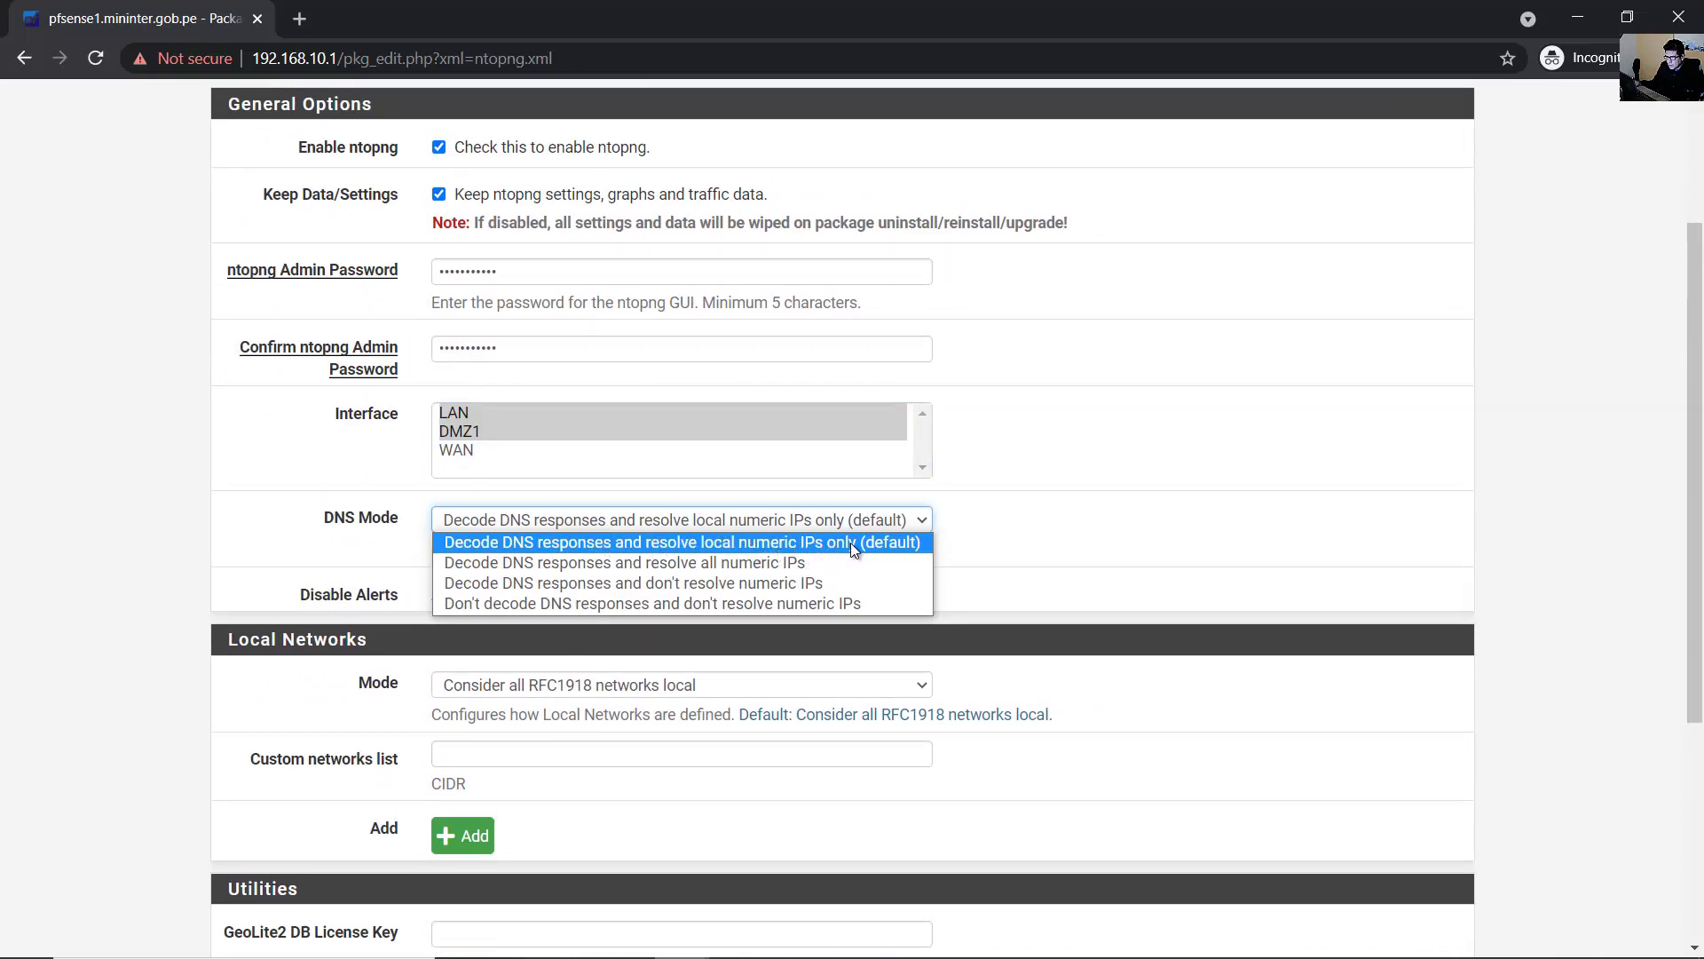
pyautogui.click(805, 541)
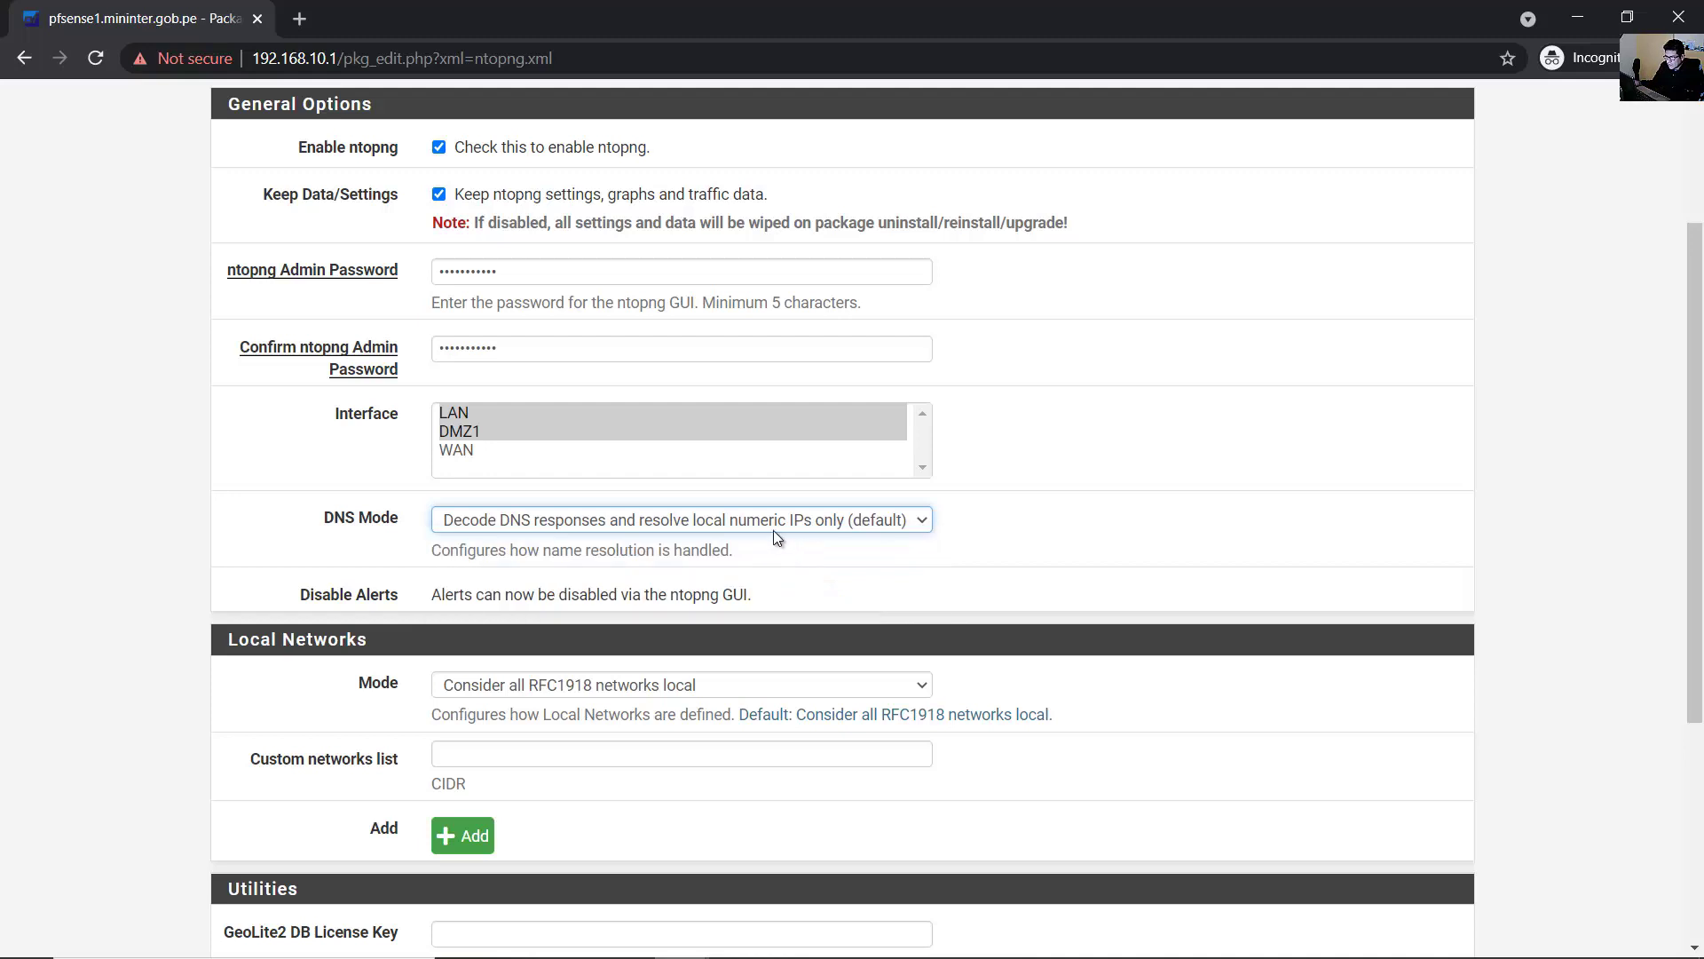
pyautogui.click(565, 523)
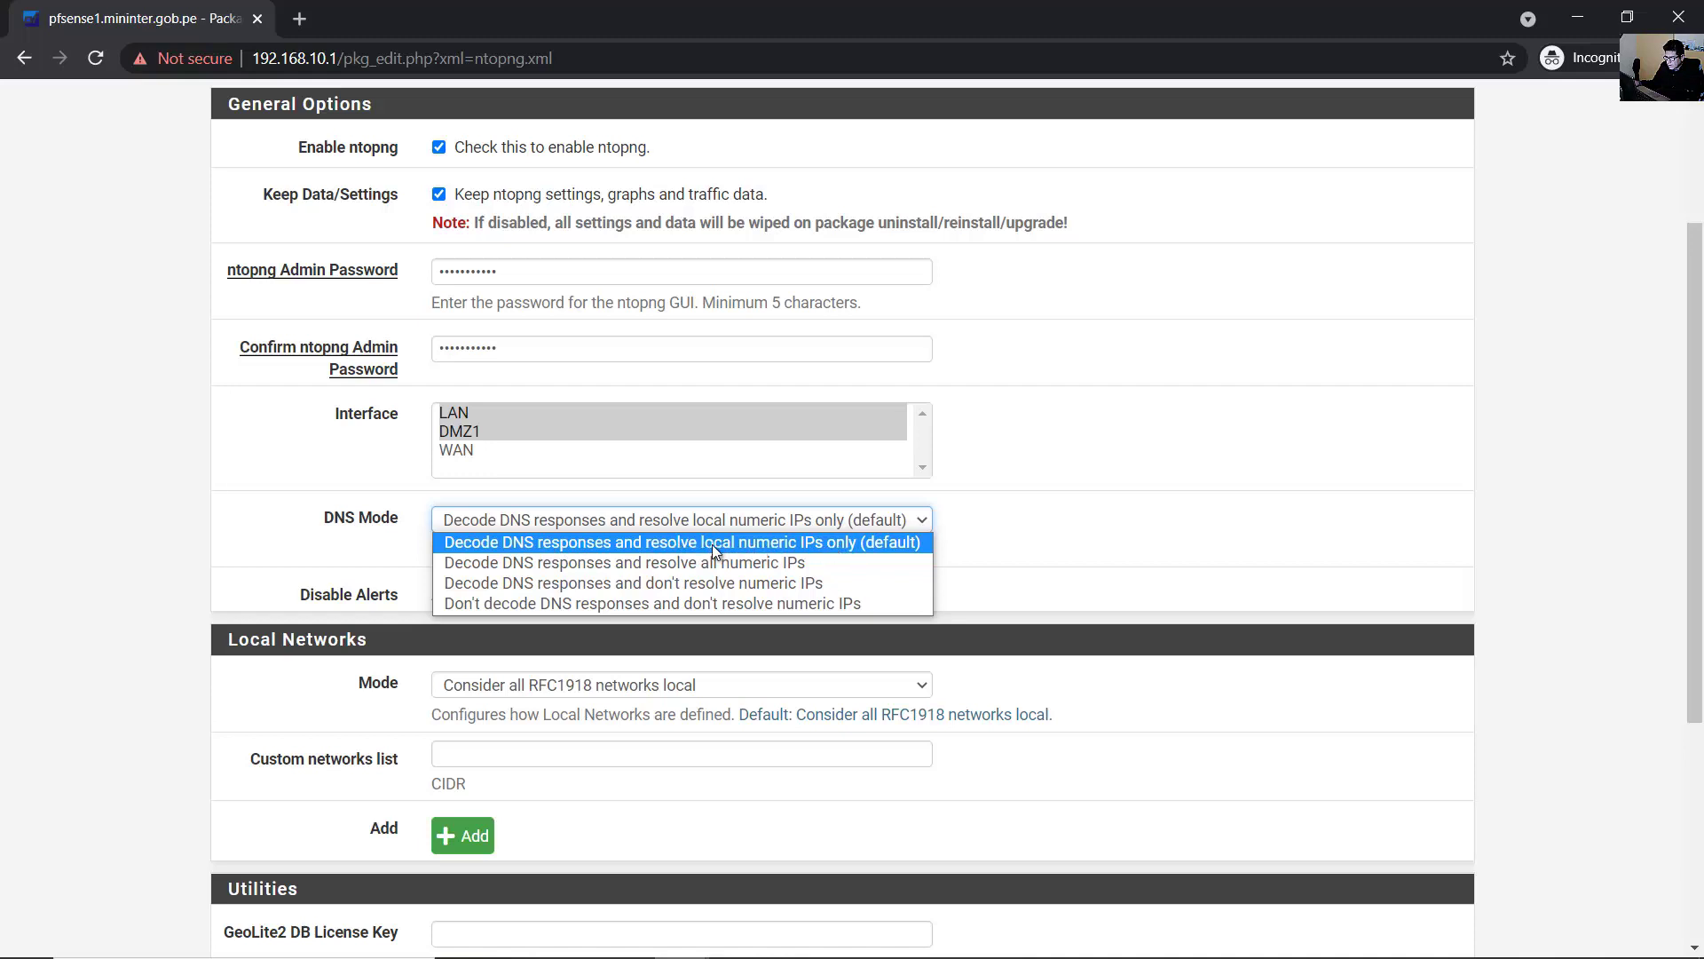
pyautogui.click(801, 544)
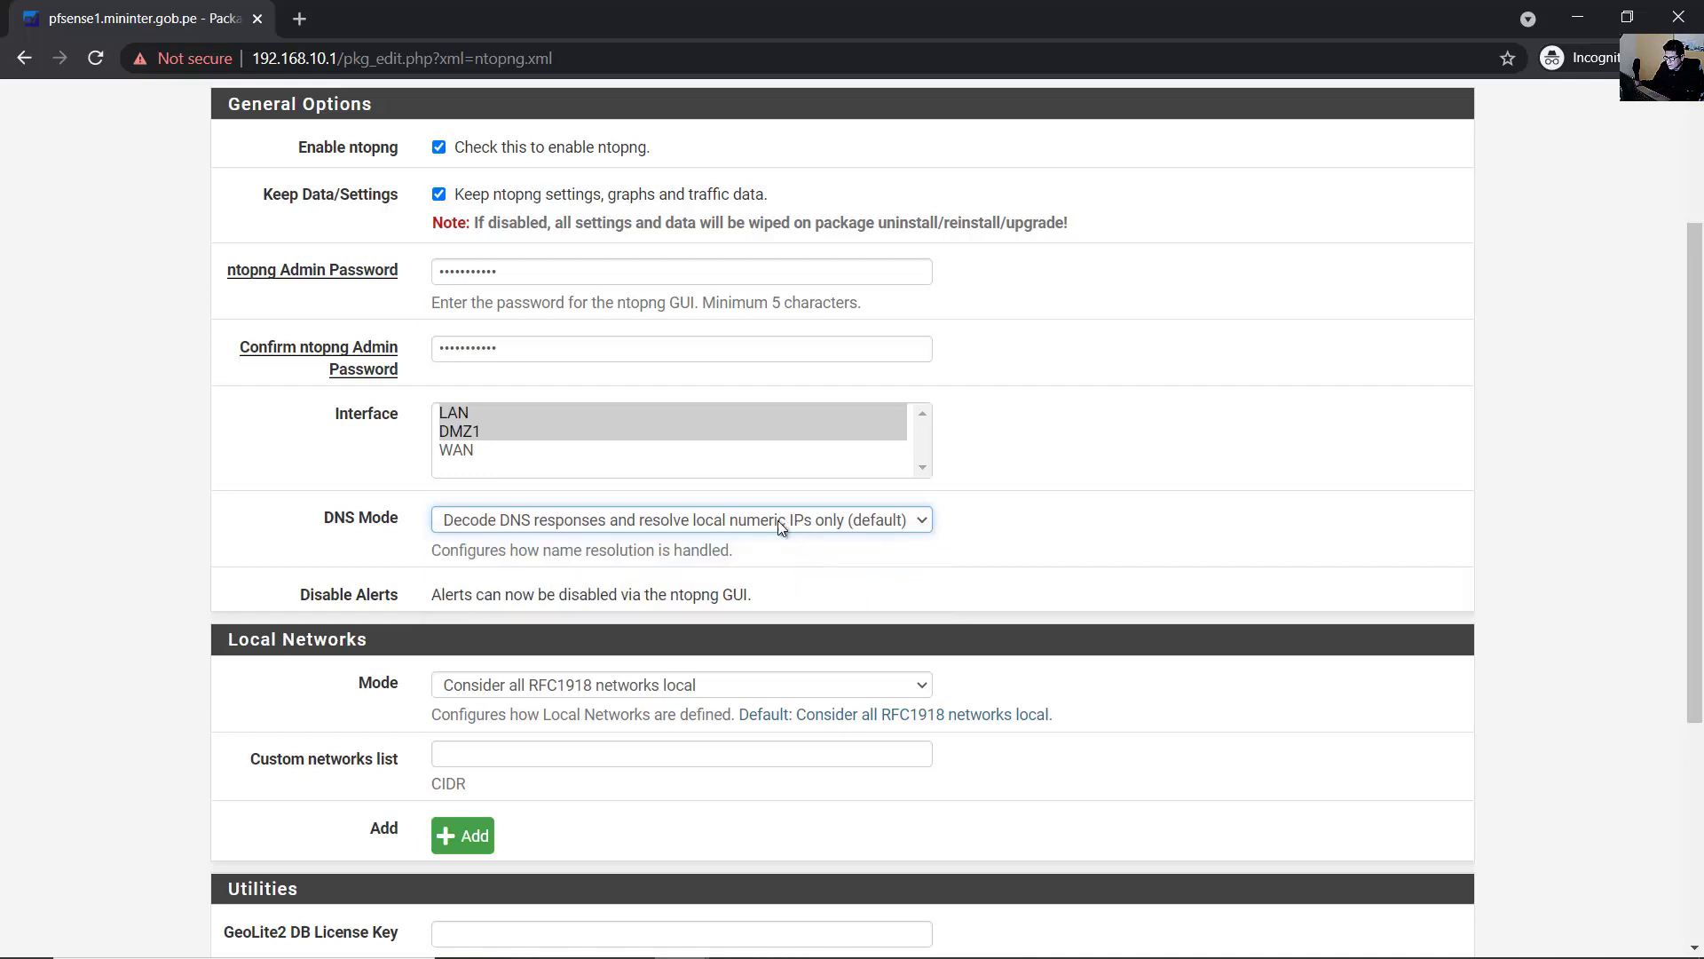
pyautogui.scroll(-1, 726, 562)
pyautogui.click(437, 480)
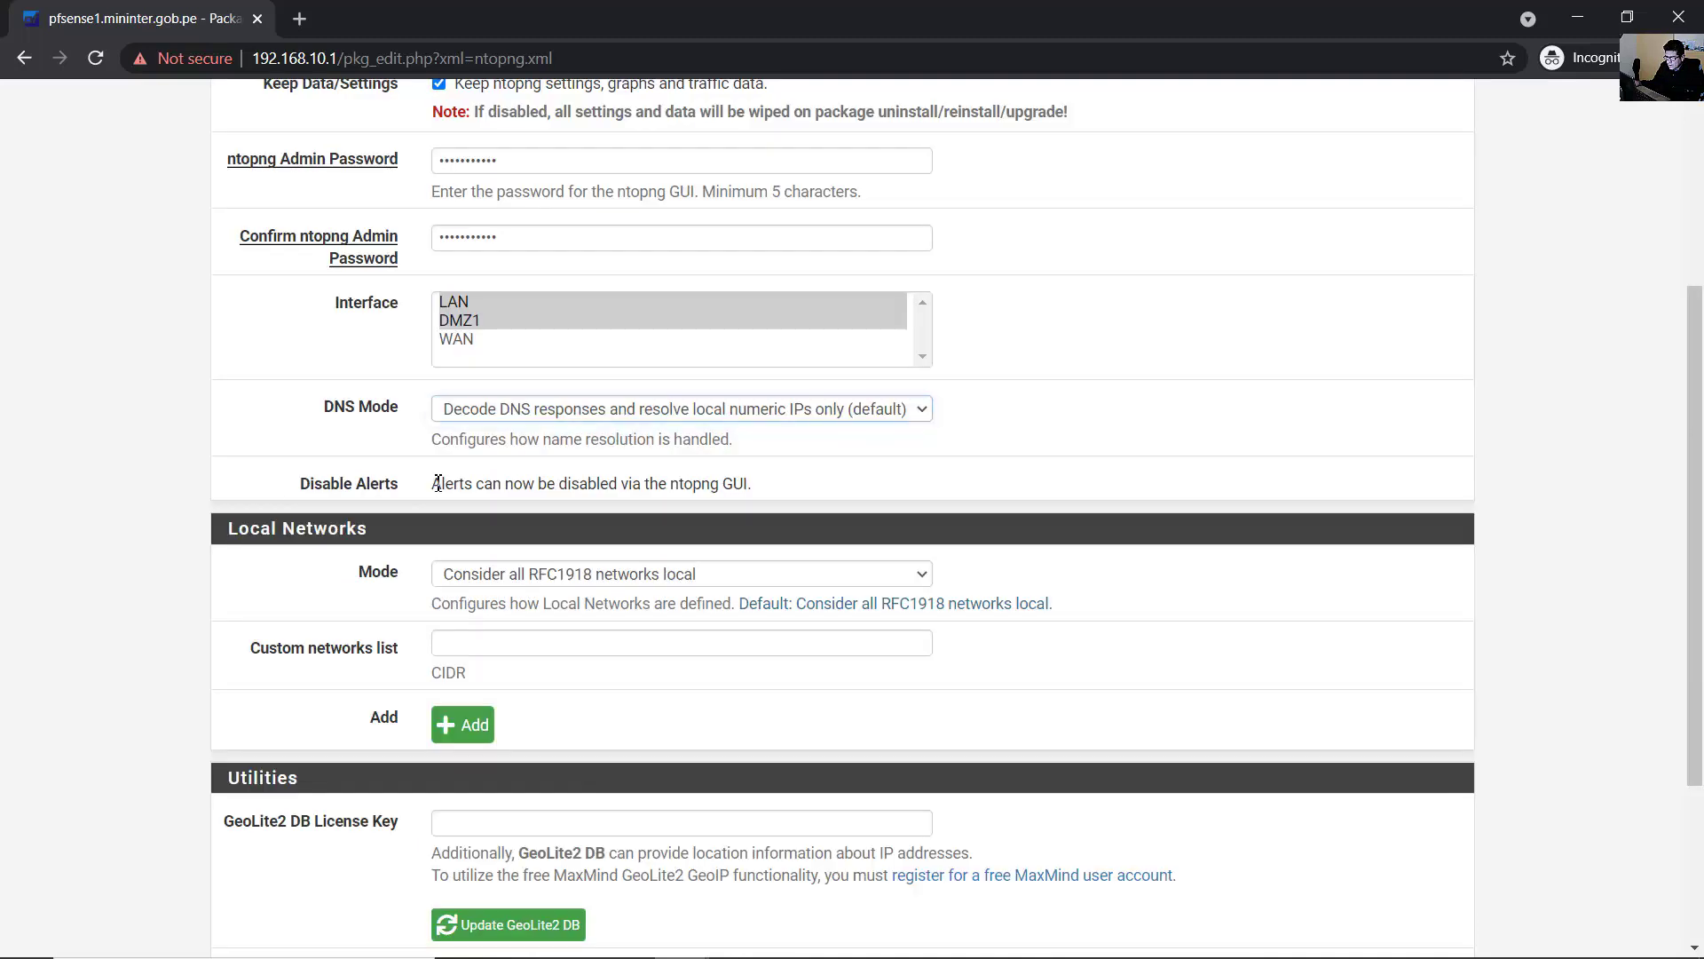
# - Keep Local Networks Mode at 'Consider all RFC1918 networks local'
pyautogui.moveTo(455, 482); pyautogui.dragTo(736, 483)
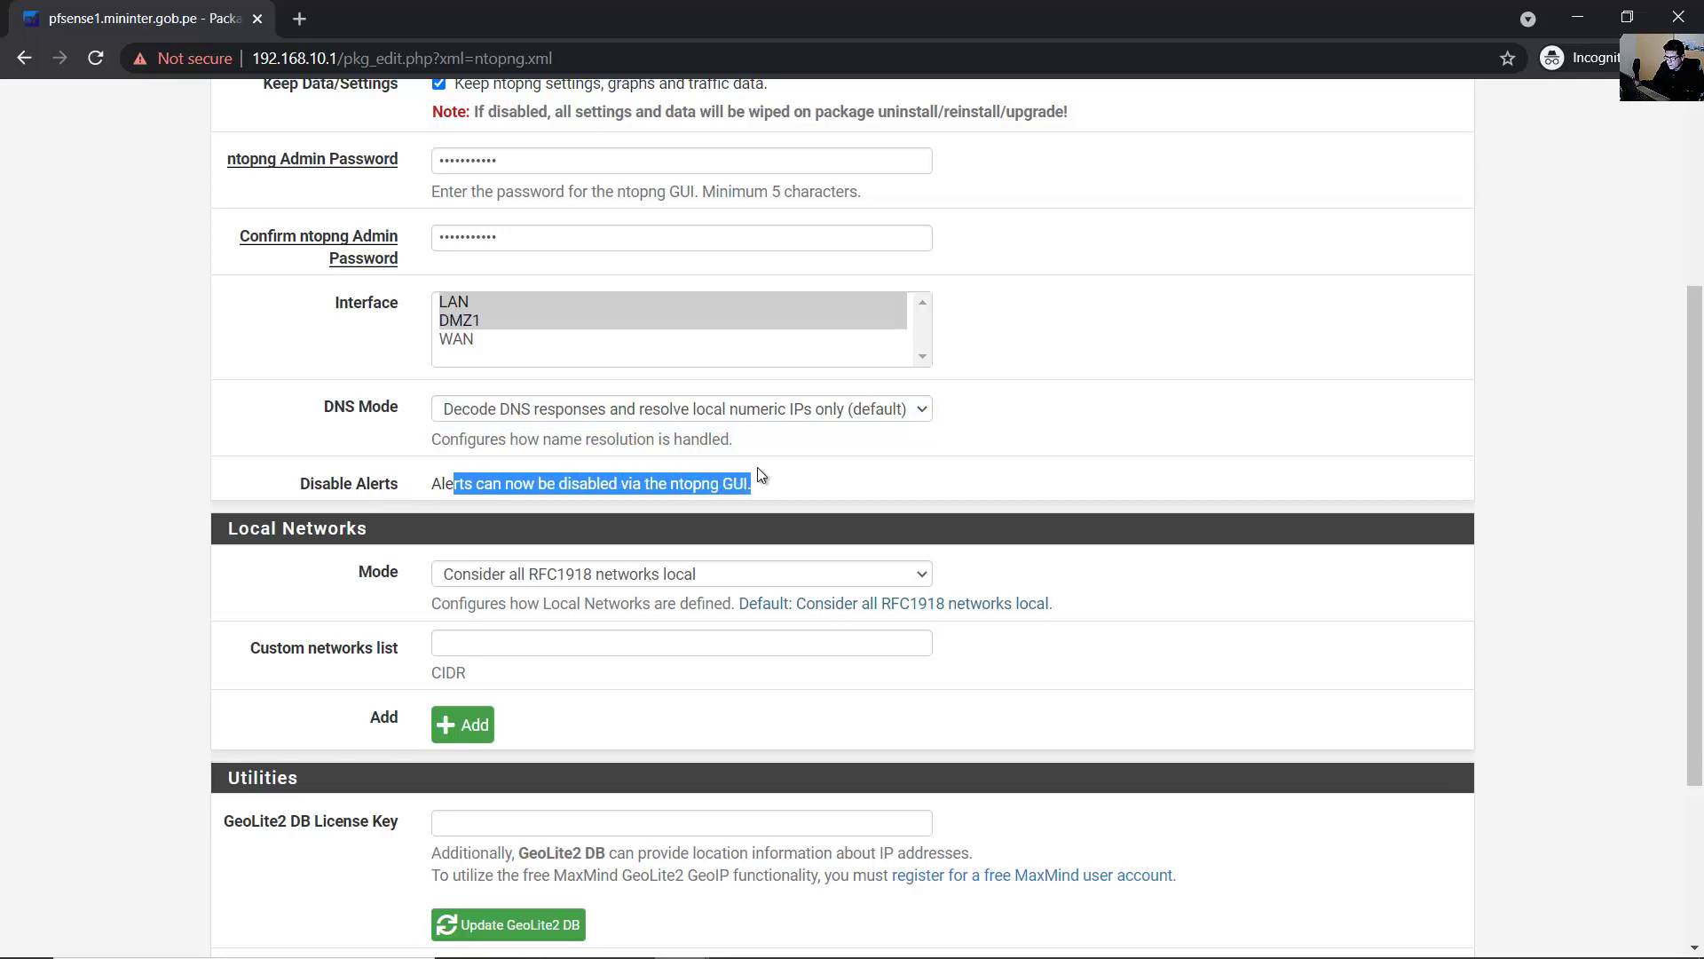
pyautogui.scroll(-1, 606, 541)
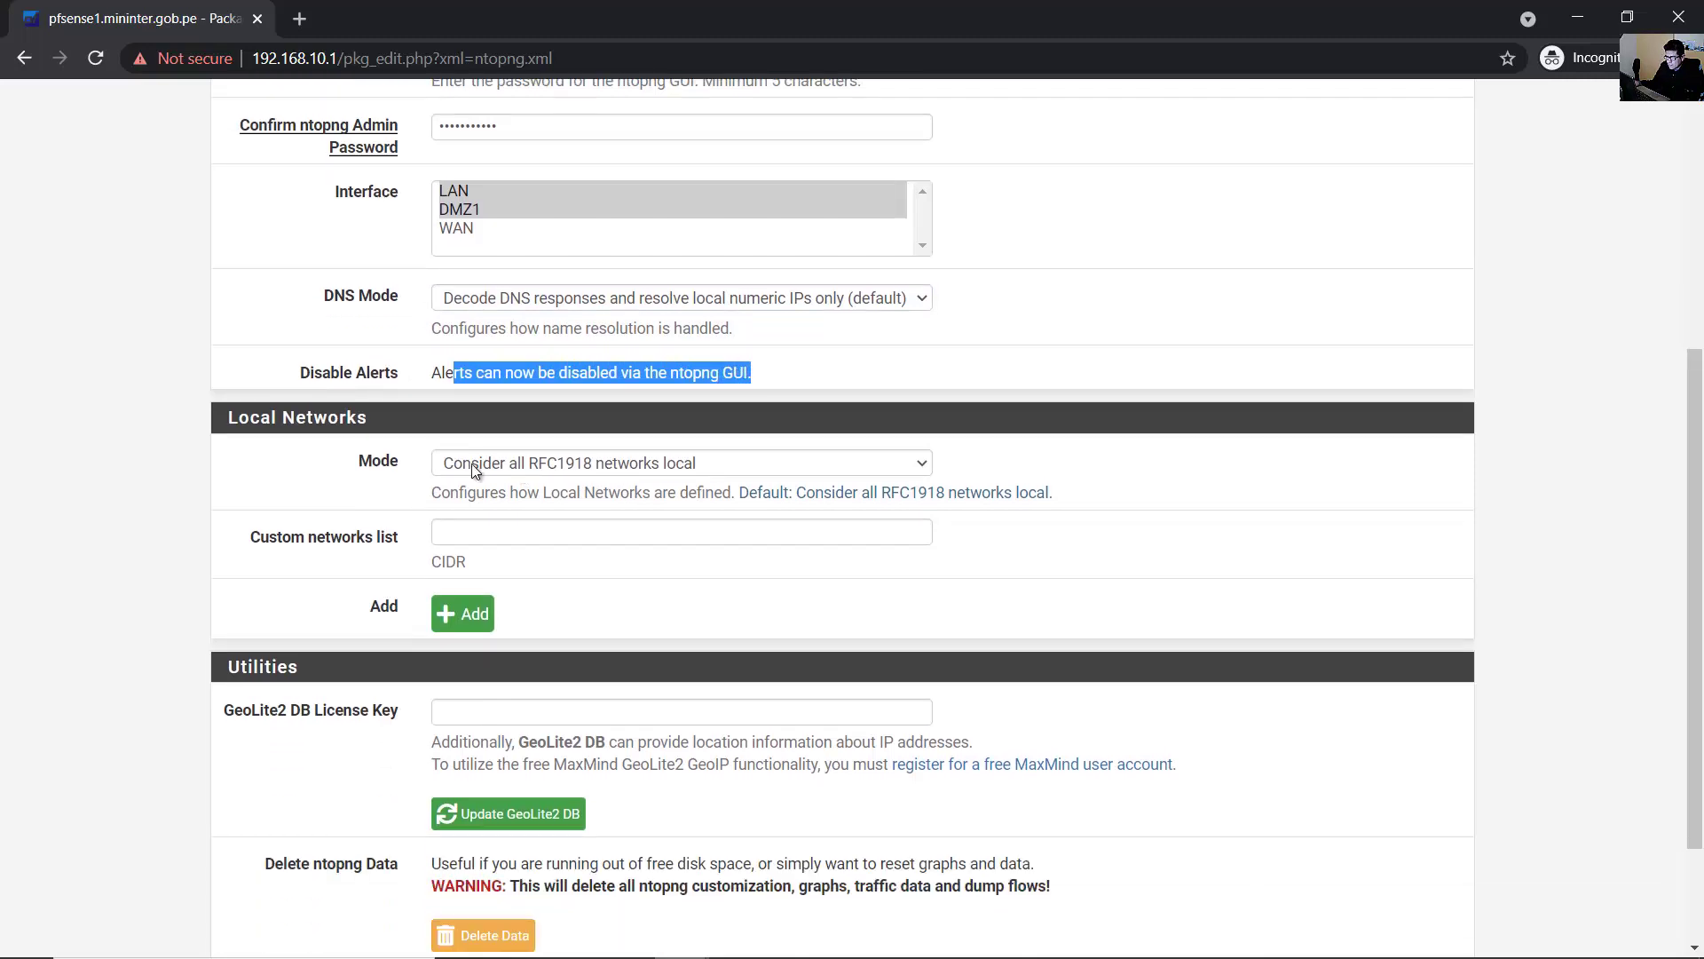
pyautogui.click(473, 466)
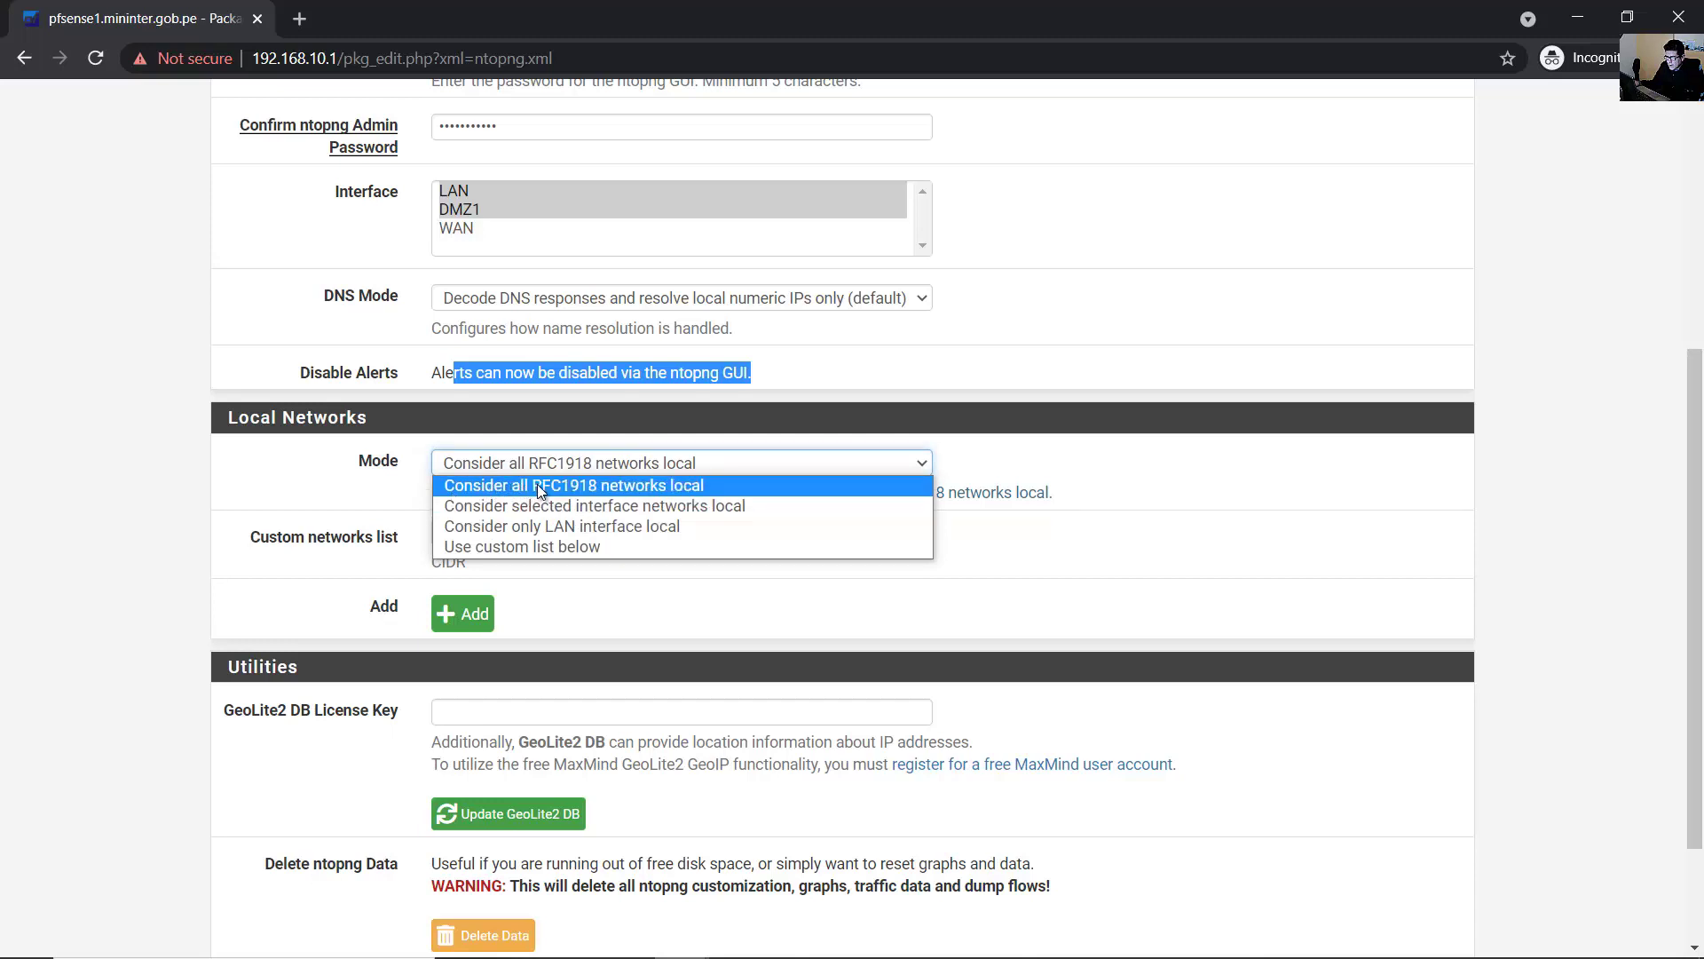
pyautogui.click(693, 486)
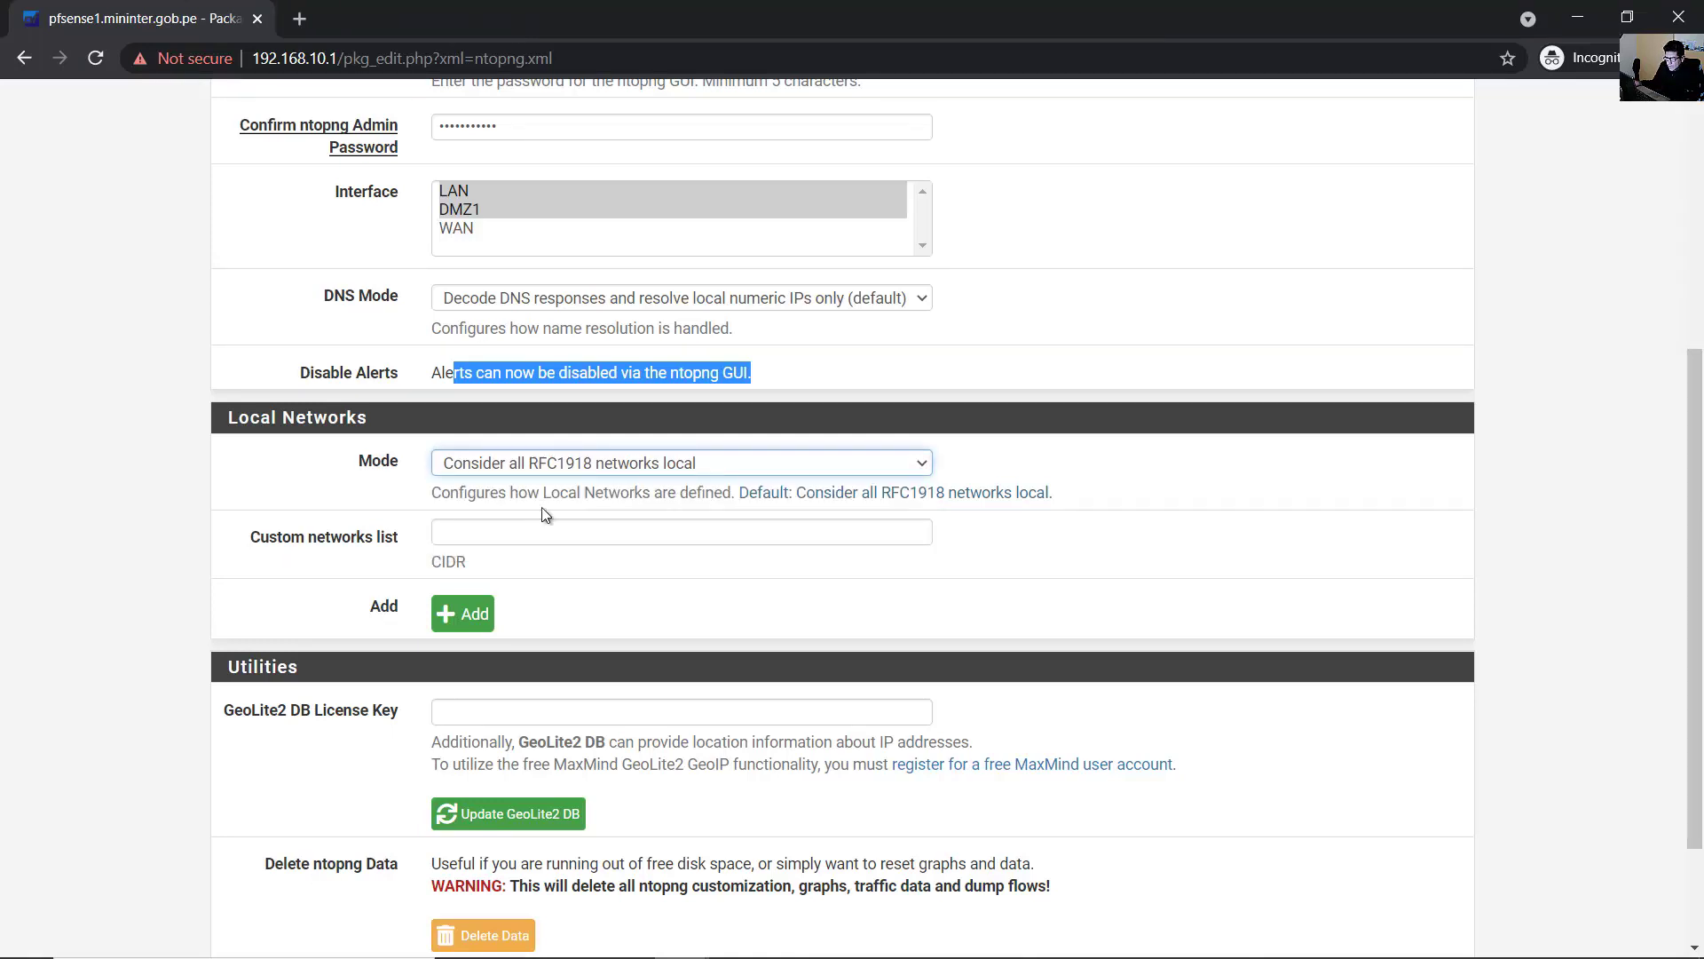
pyautogui.click(555, 462)
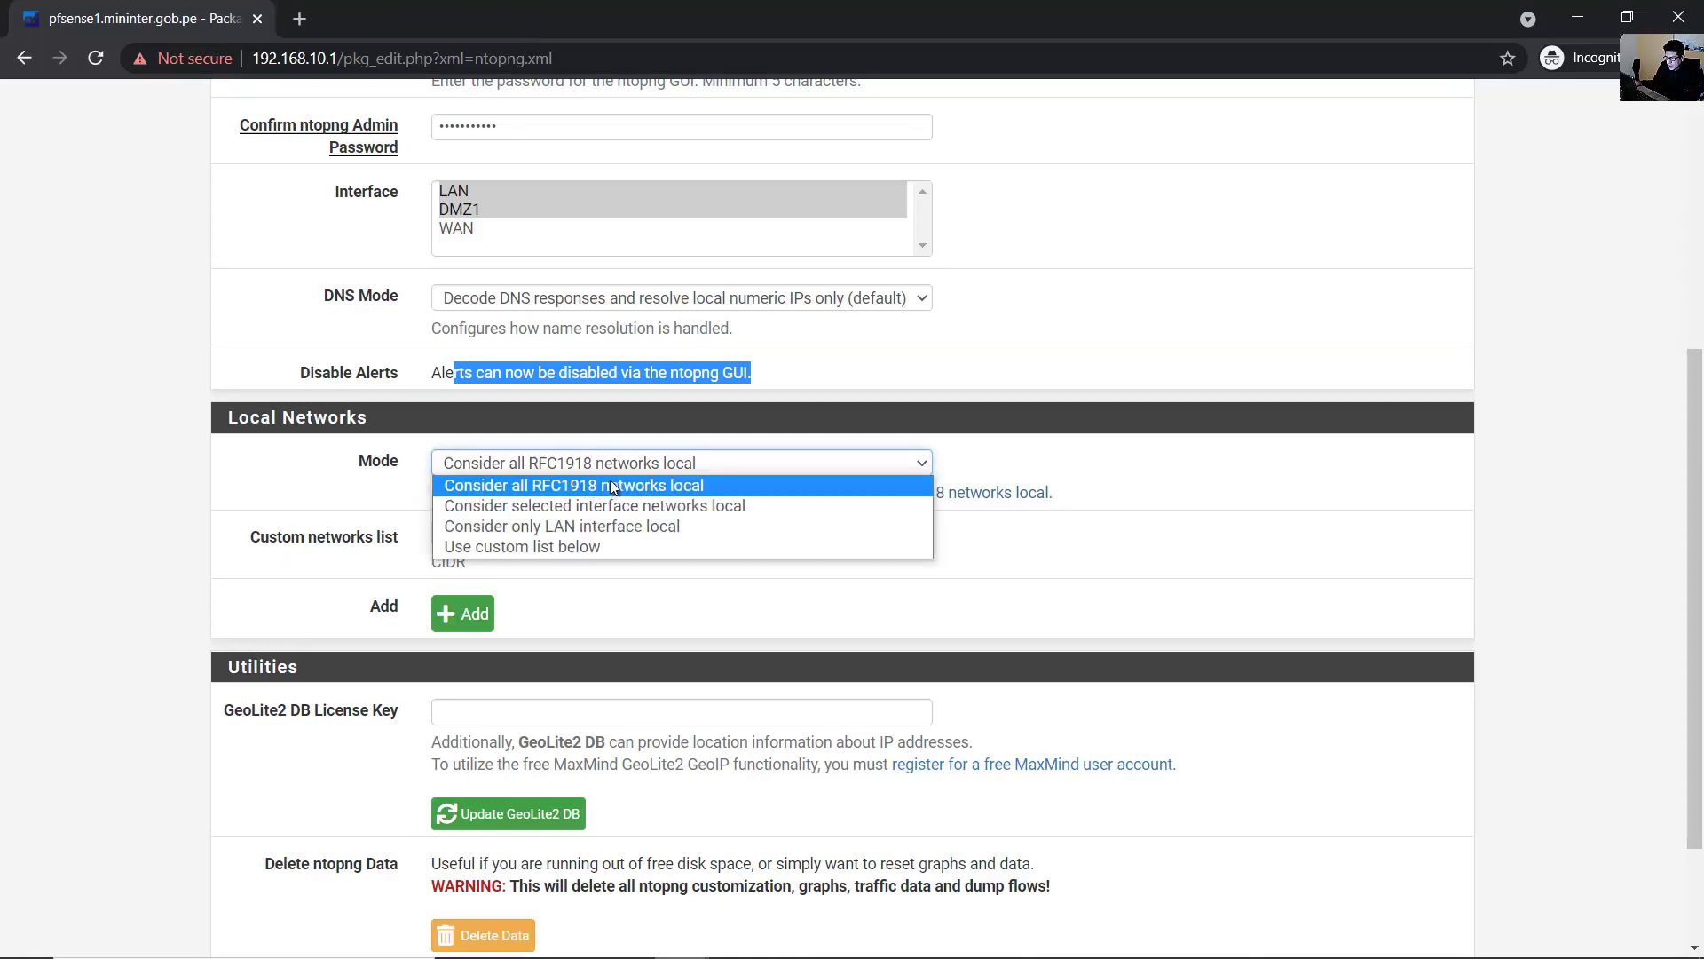
pyautogui.click(711, 484)
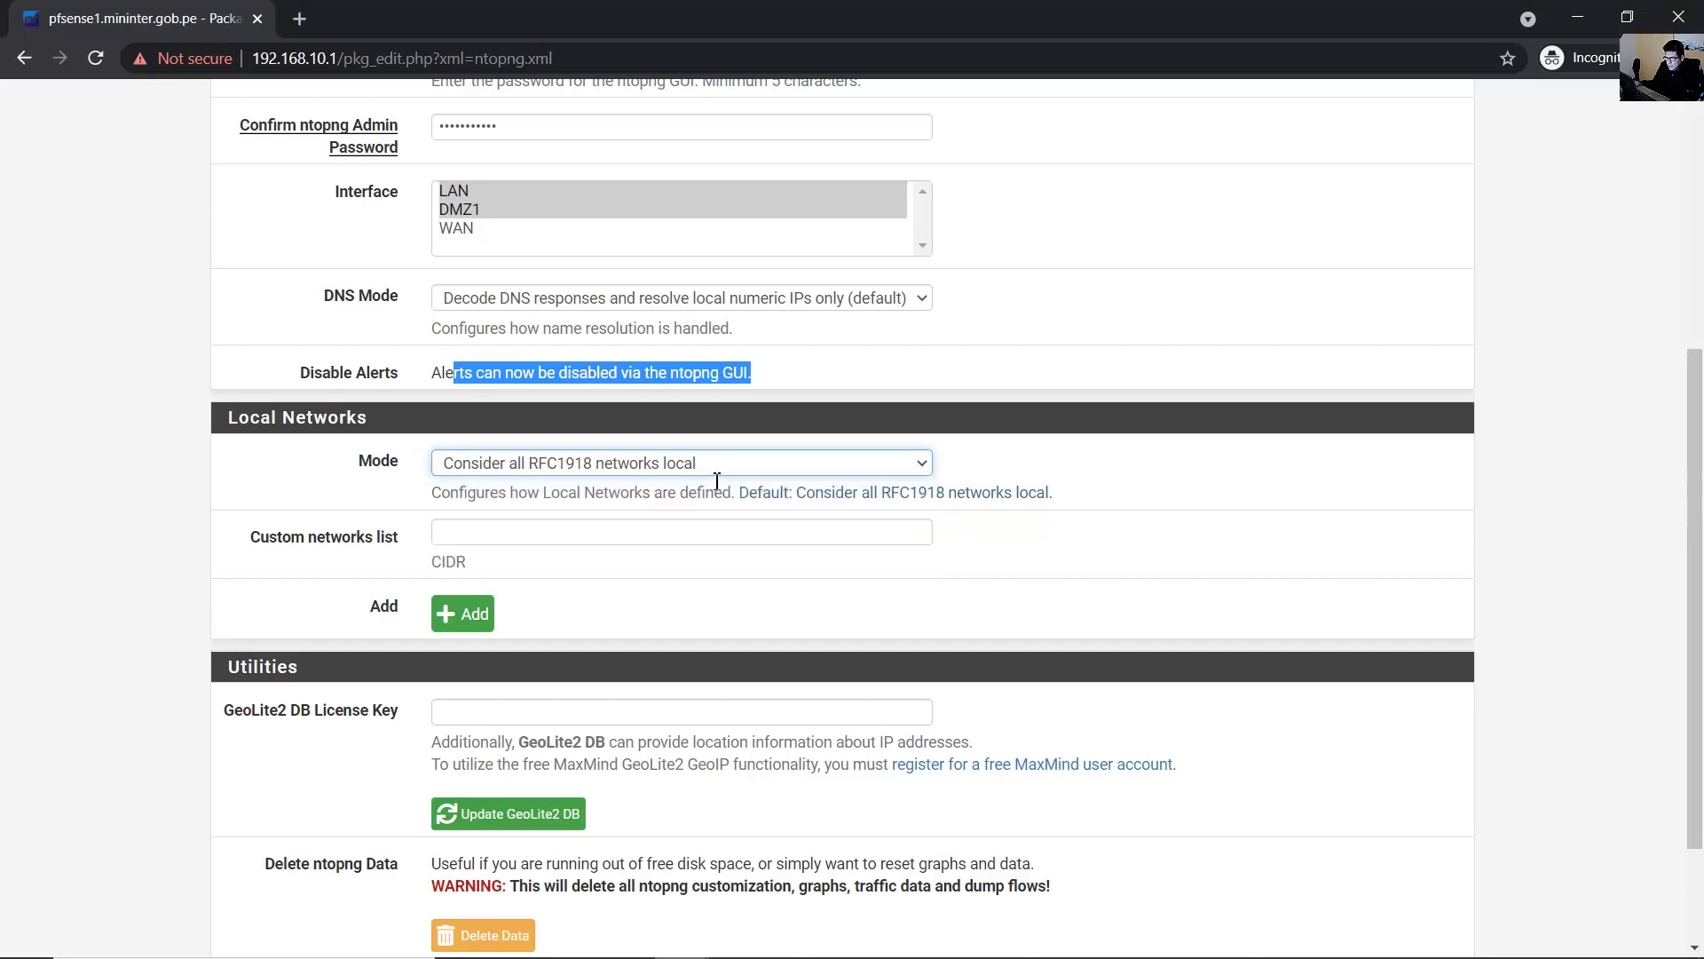
pyautogui.click(705, 473)
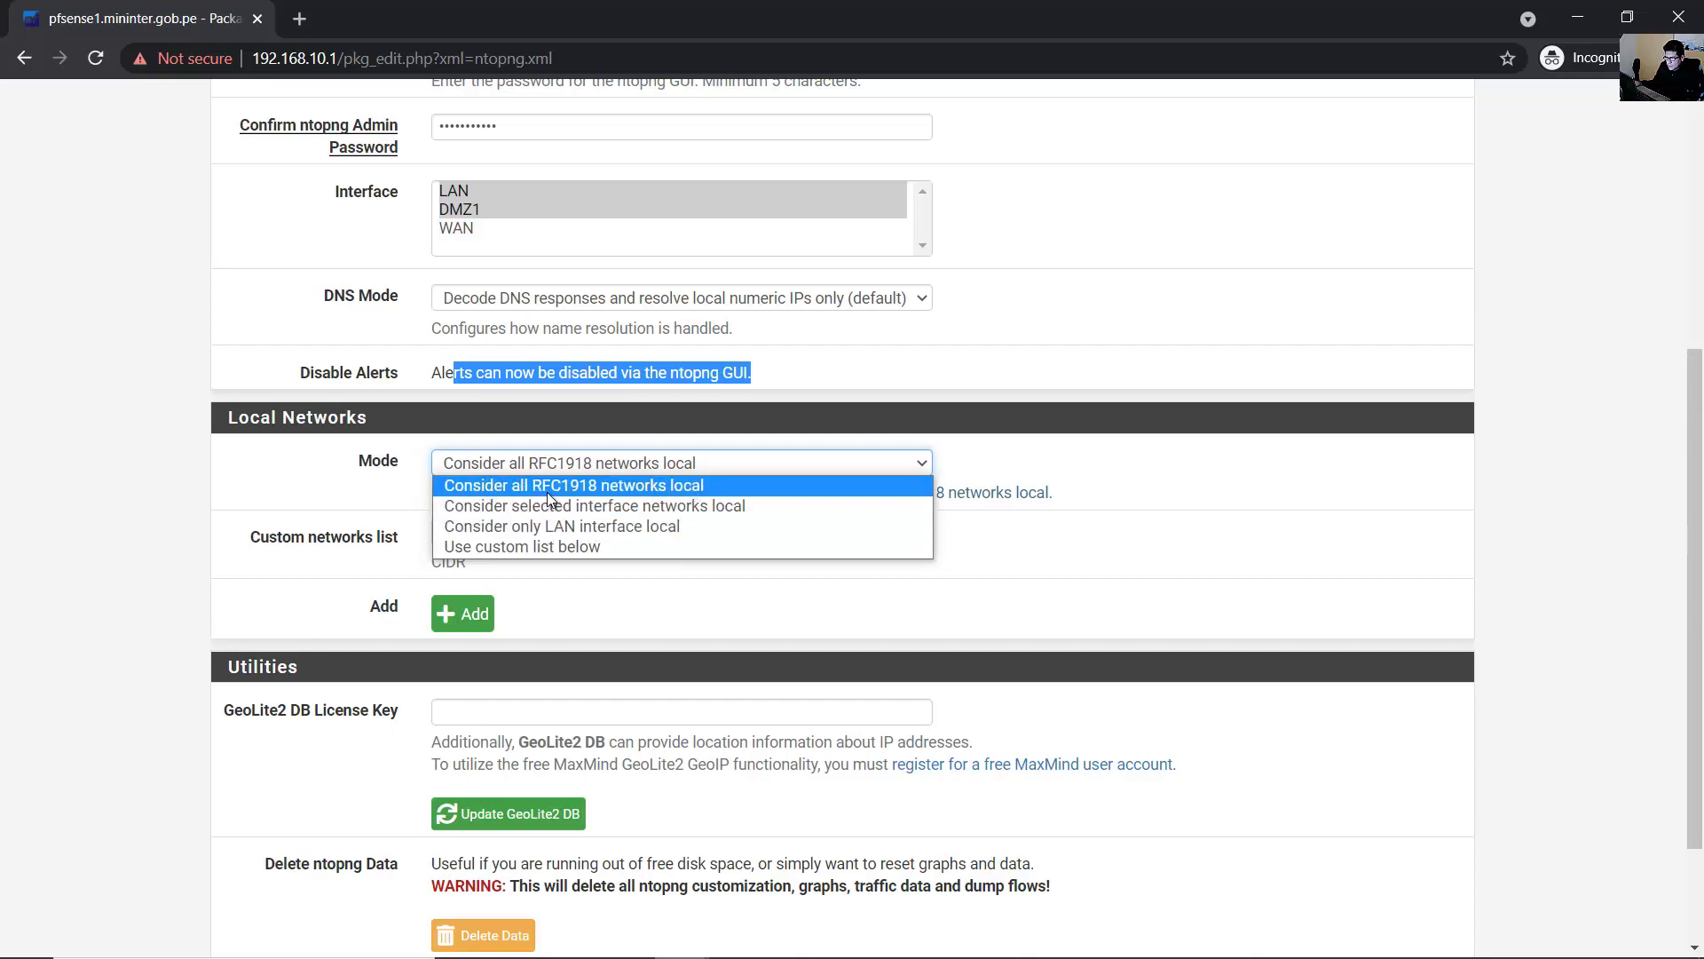
pyautogui.click(582, 485)
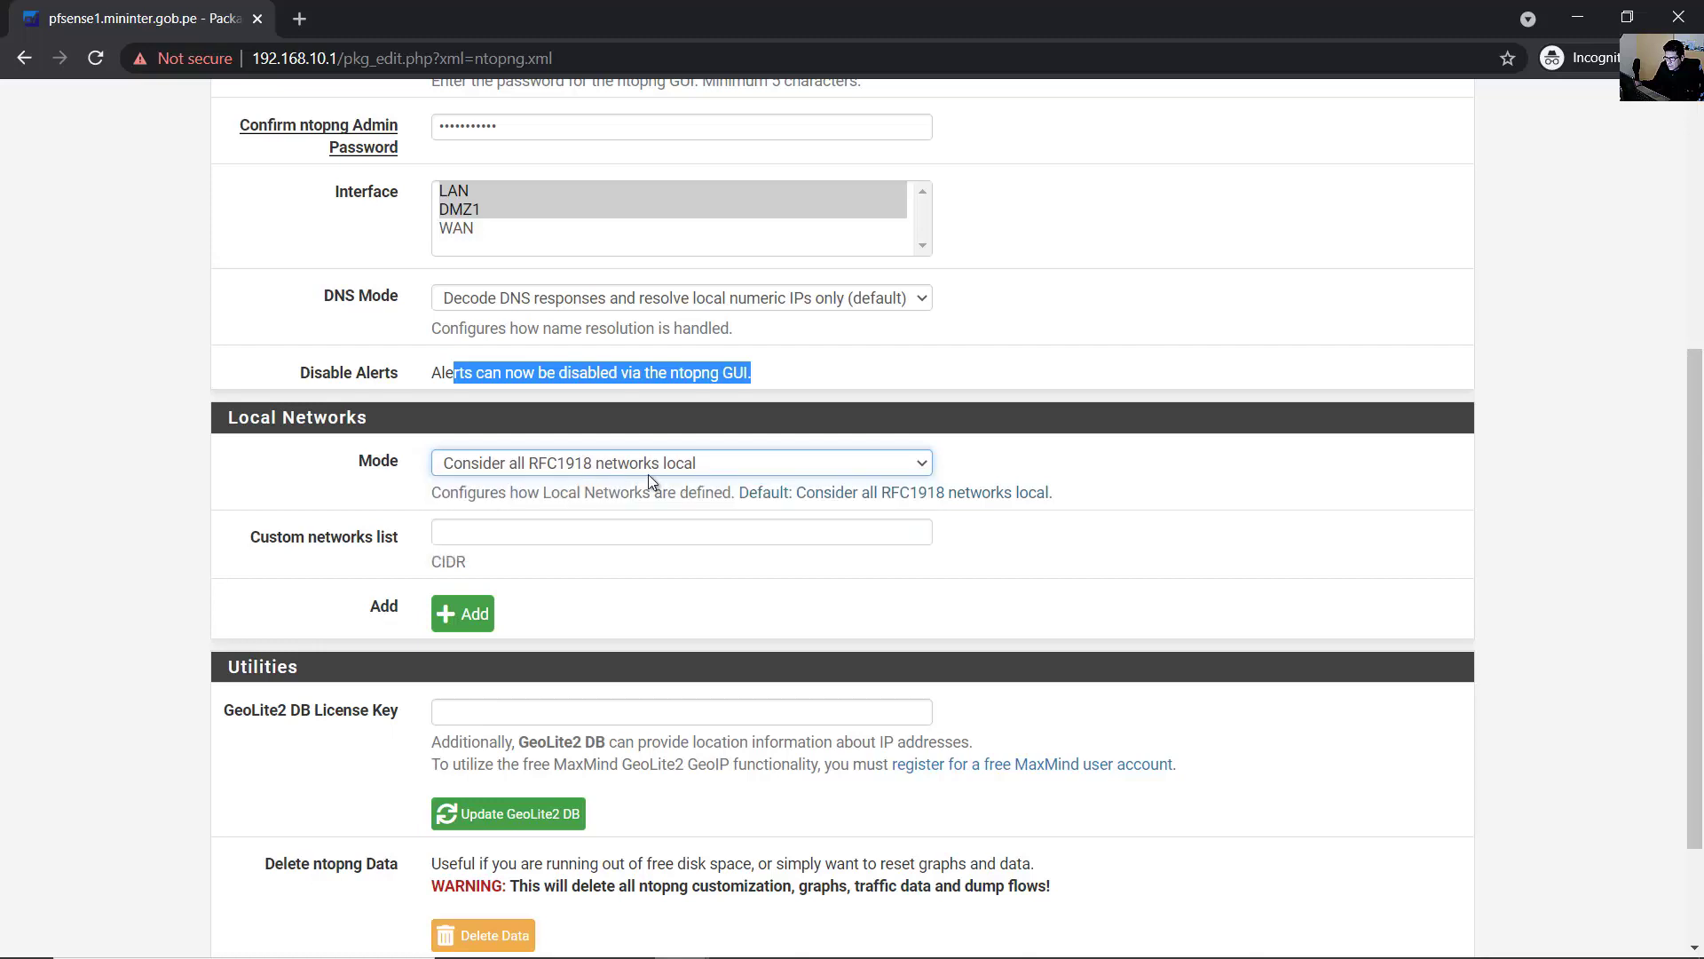
pyautogui.click(1127, 530)
# - Read the GeoLite2 note and save the ntopng settings
pyautogui.scroll(-2, 1120, 524)
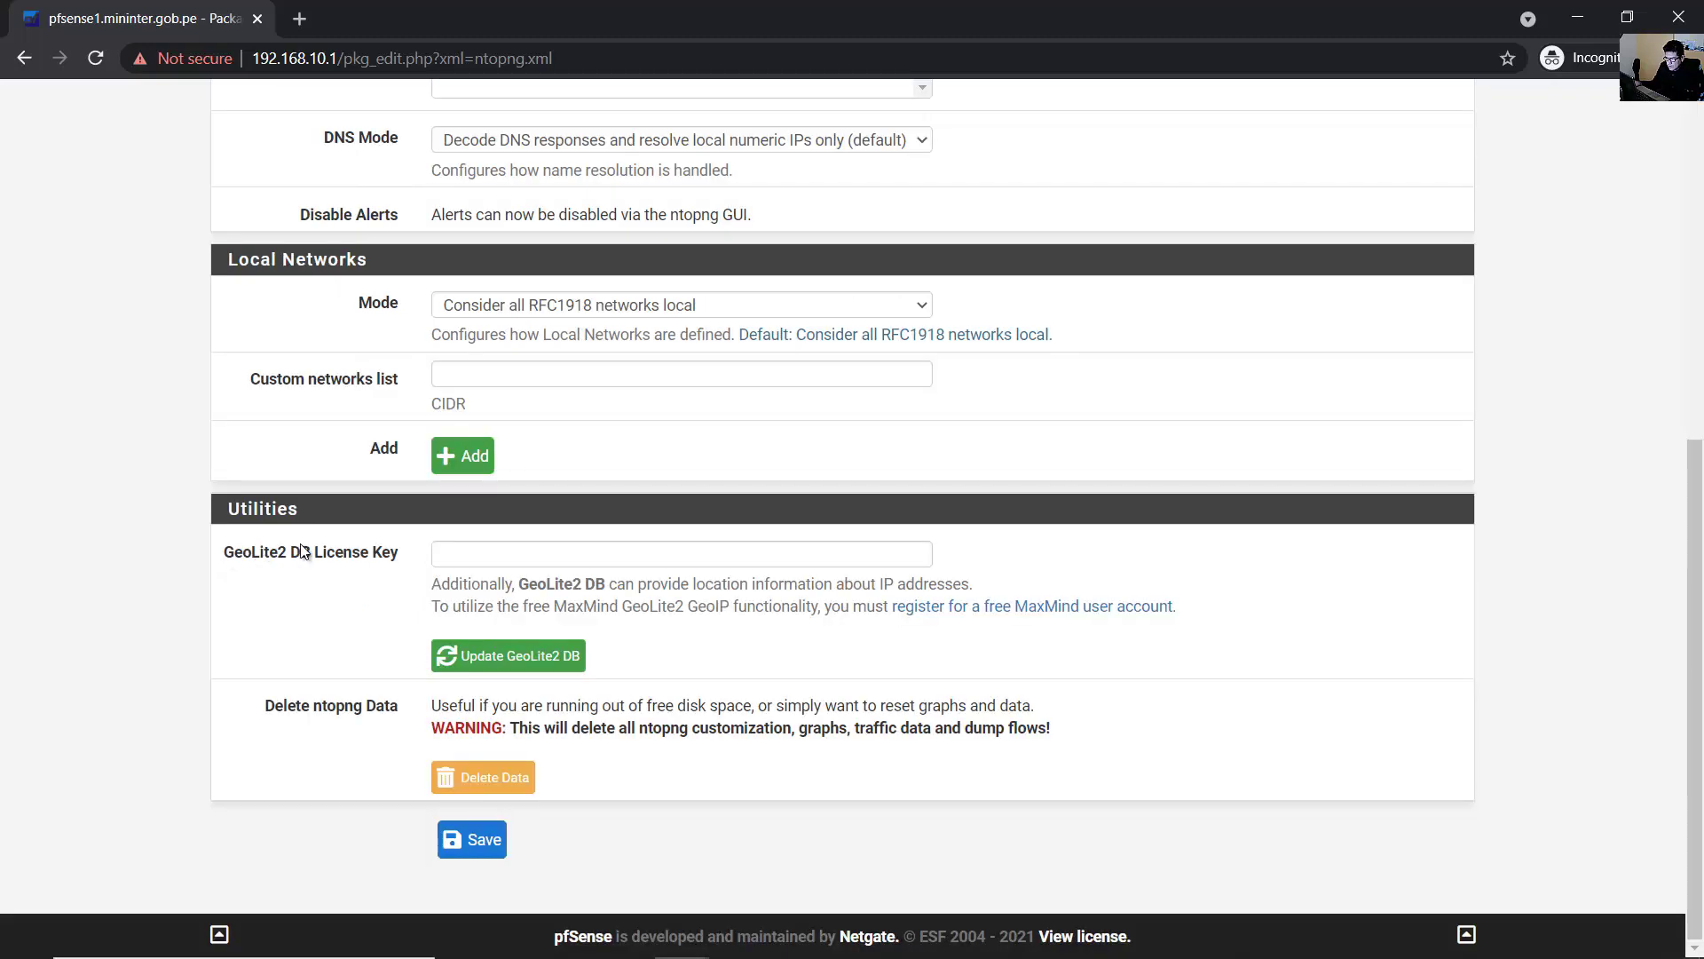
pyautogui.moveTo(433, 584); pyautogui.dragTo(890, 582)
pyautogui.moveTo(928, 581); pyautogui.dragTo(977, 582)
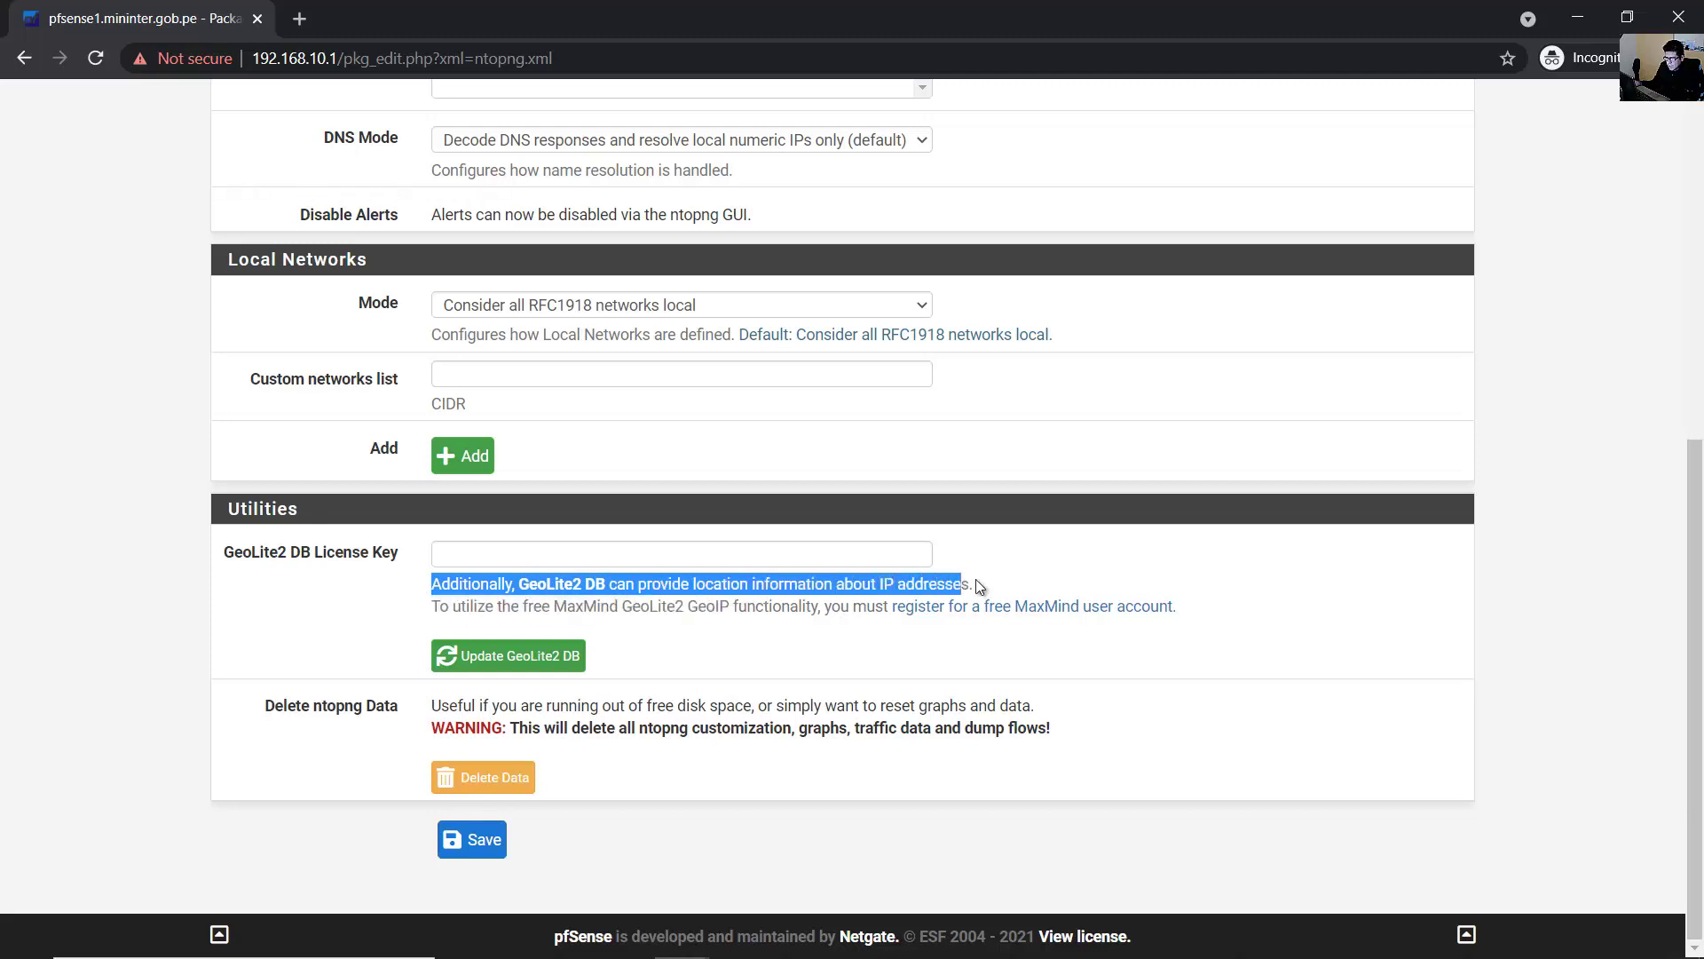
pyautogui.click(1306, 593)
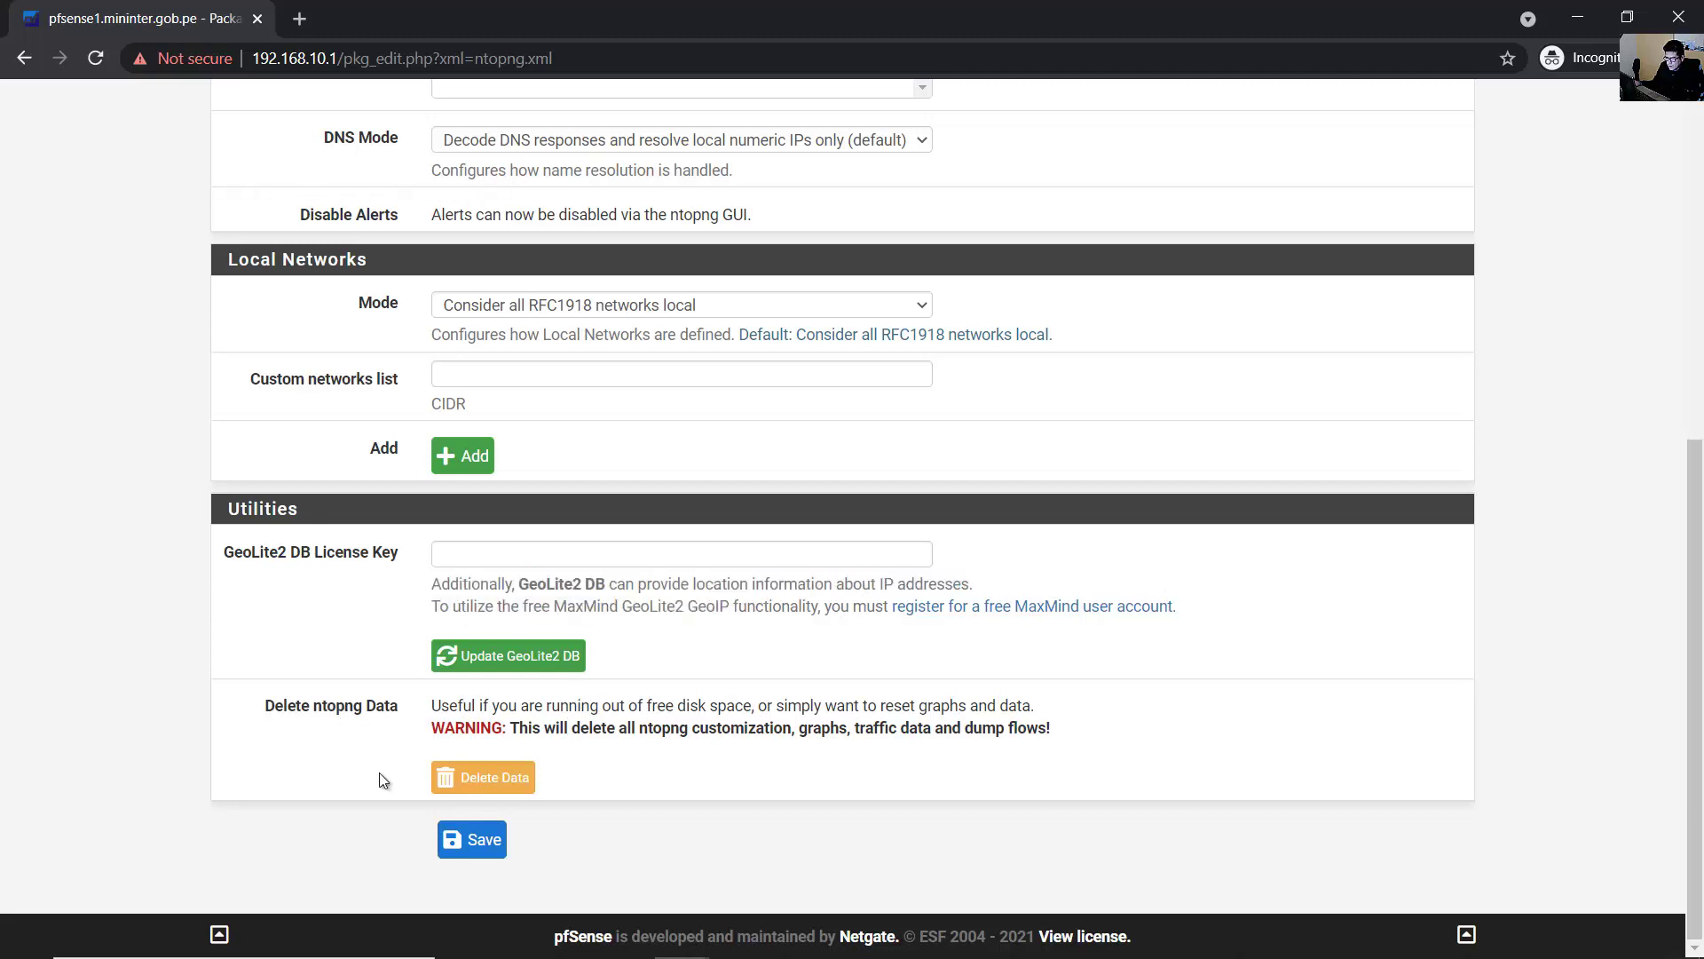
pyautogui.click(485, 851)
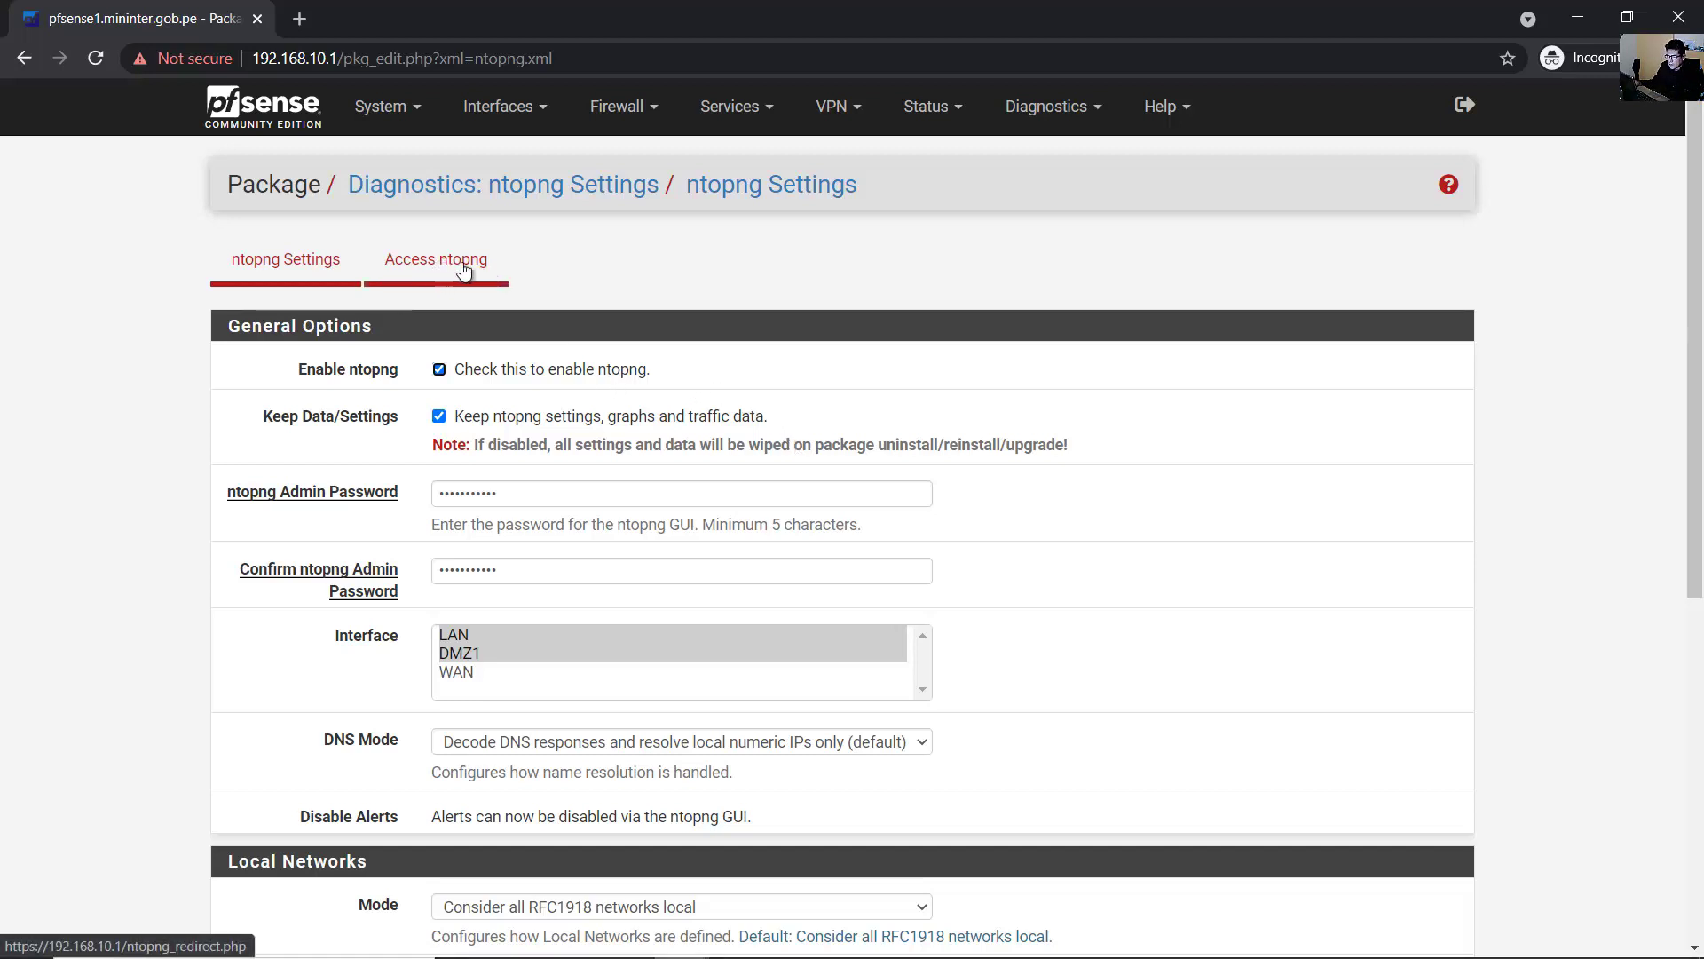
pyautogui.click(1034, 111)
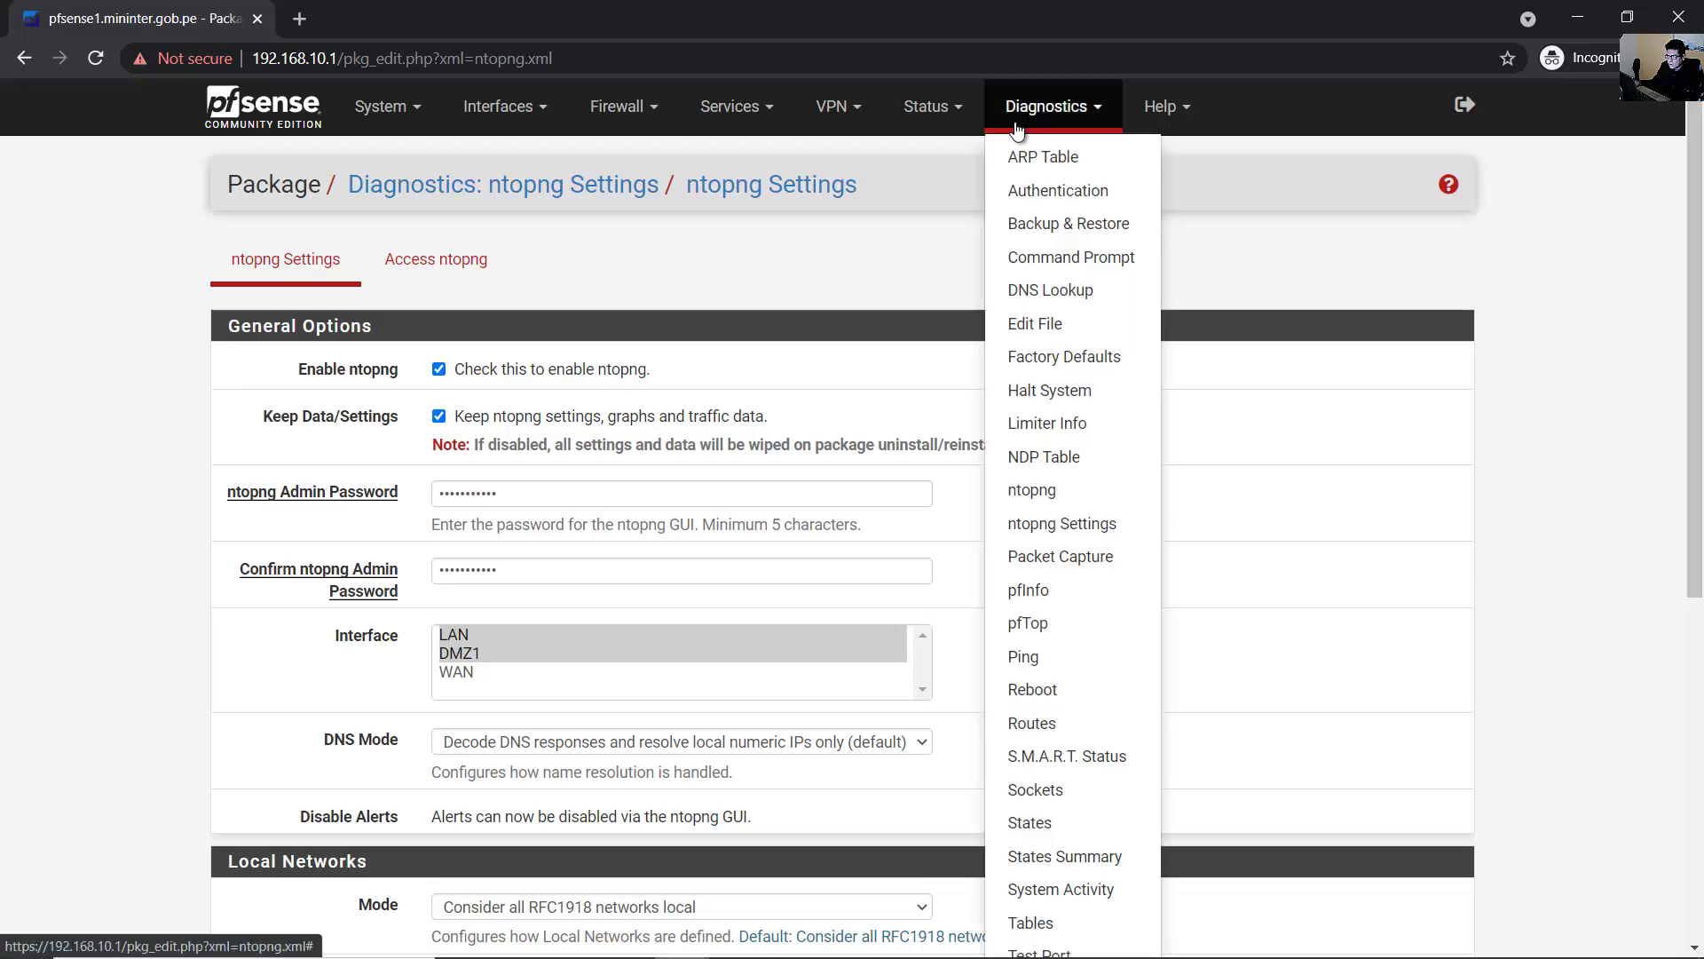
# - Open Diagnostics > ntopng and log in as admin with the admin password
pyautogui.click(1069, 488)
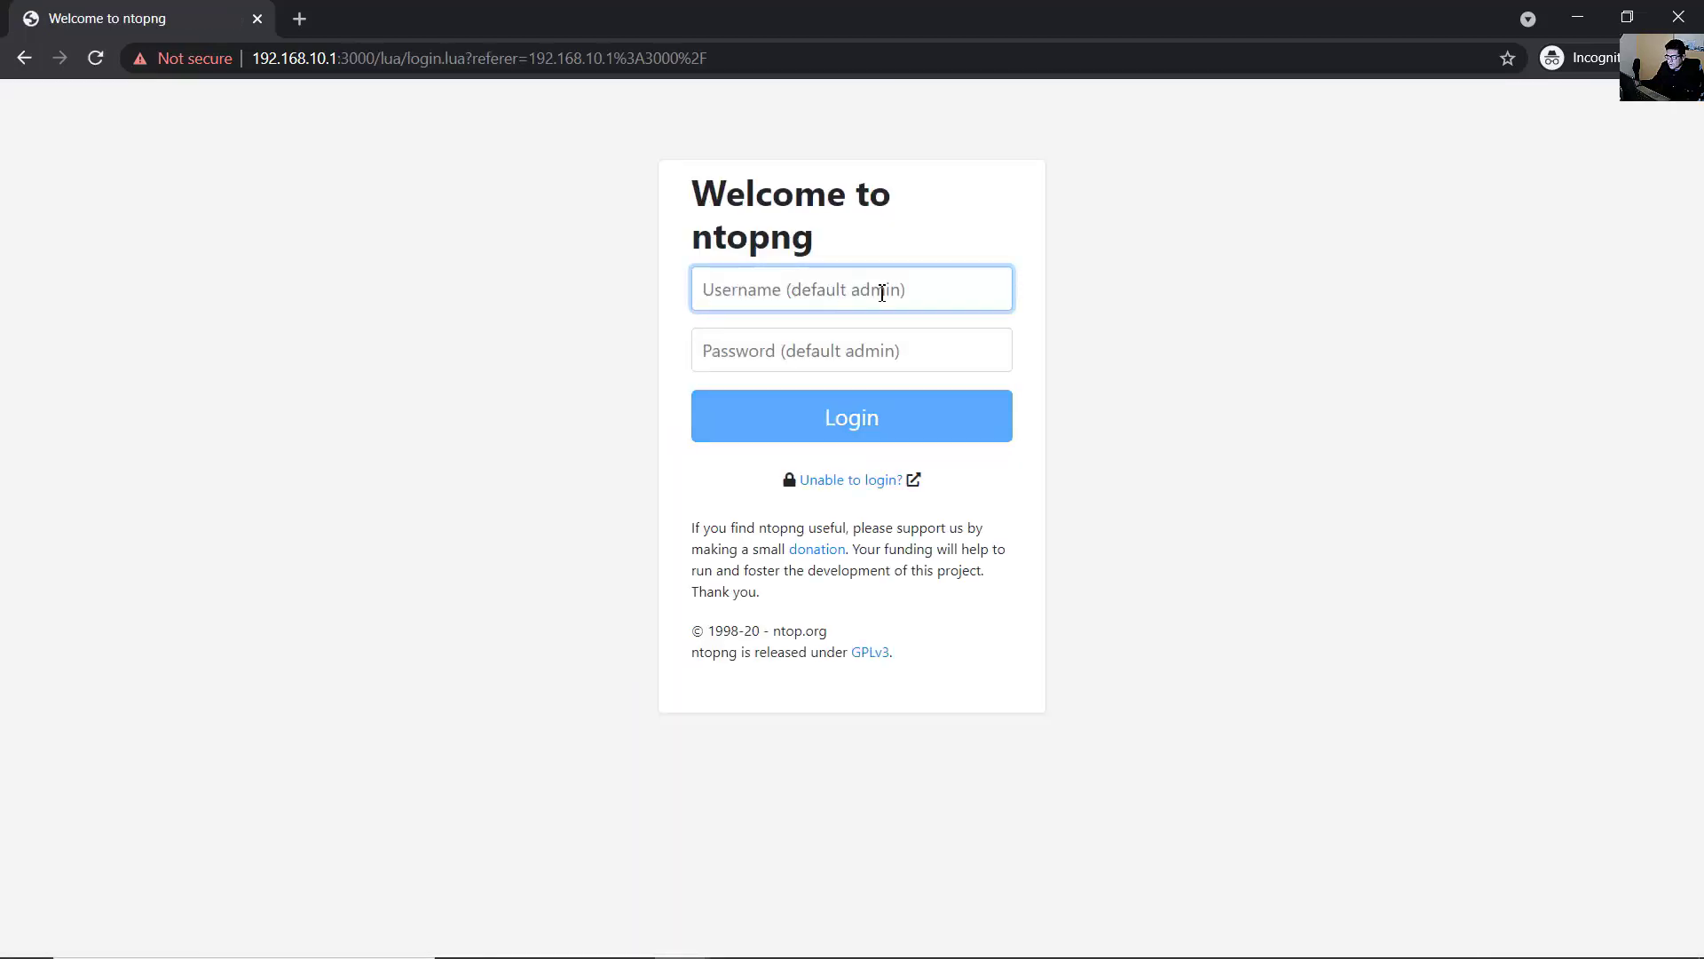
pyautogui.write('admin')
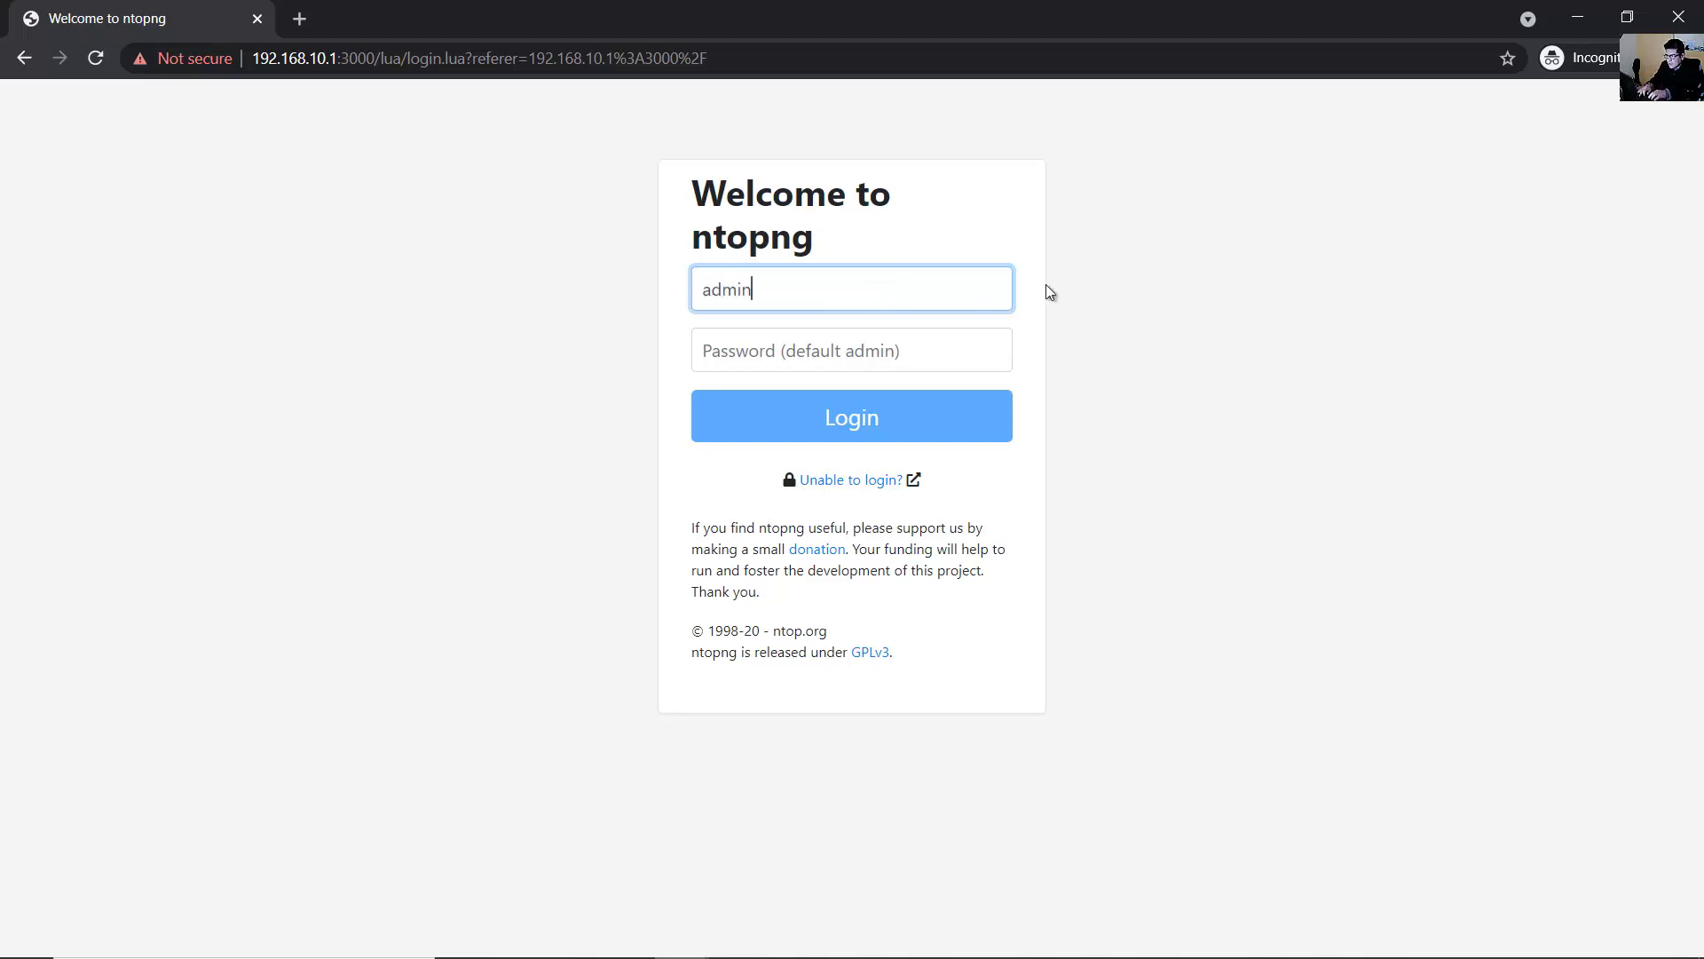
pyautogui.click(829, 354)
pyautogui.hotkey('ctrl', 'v')
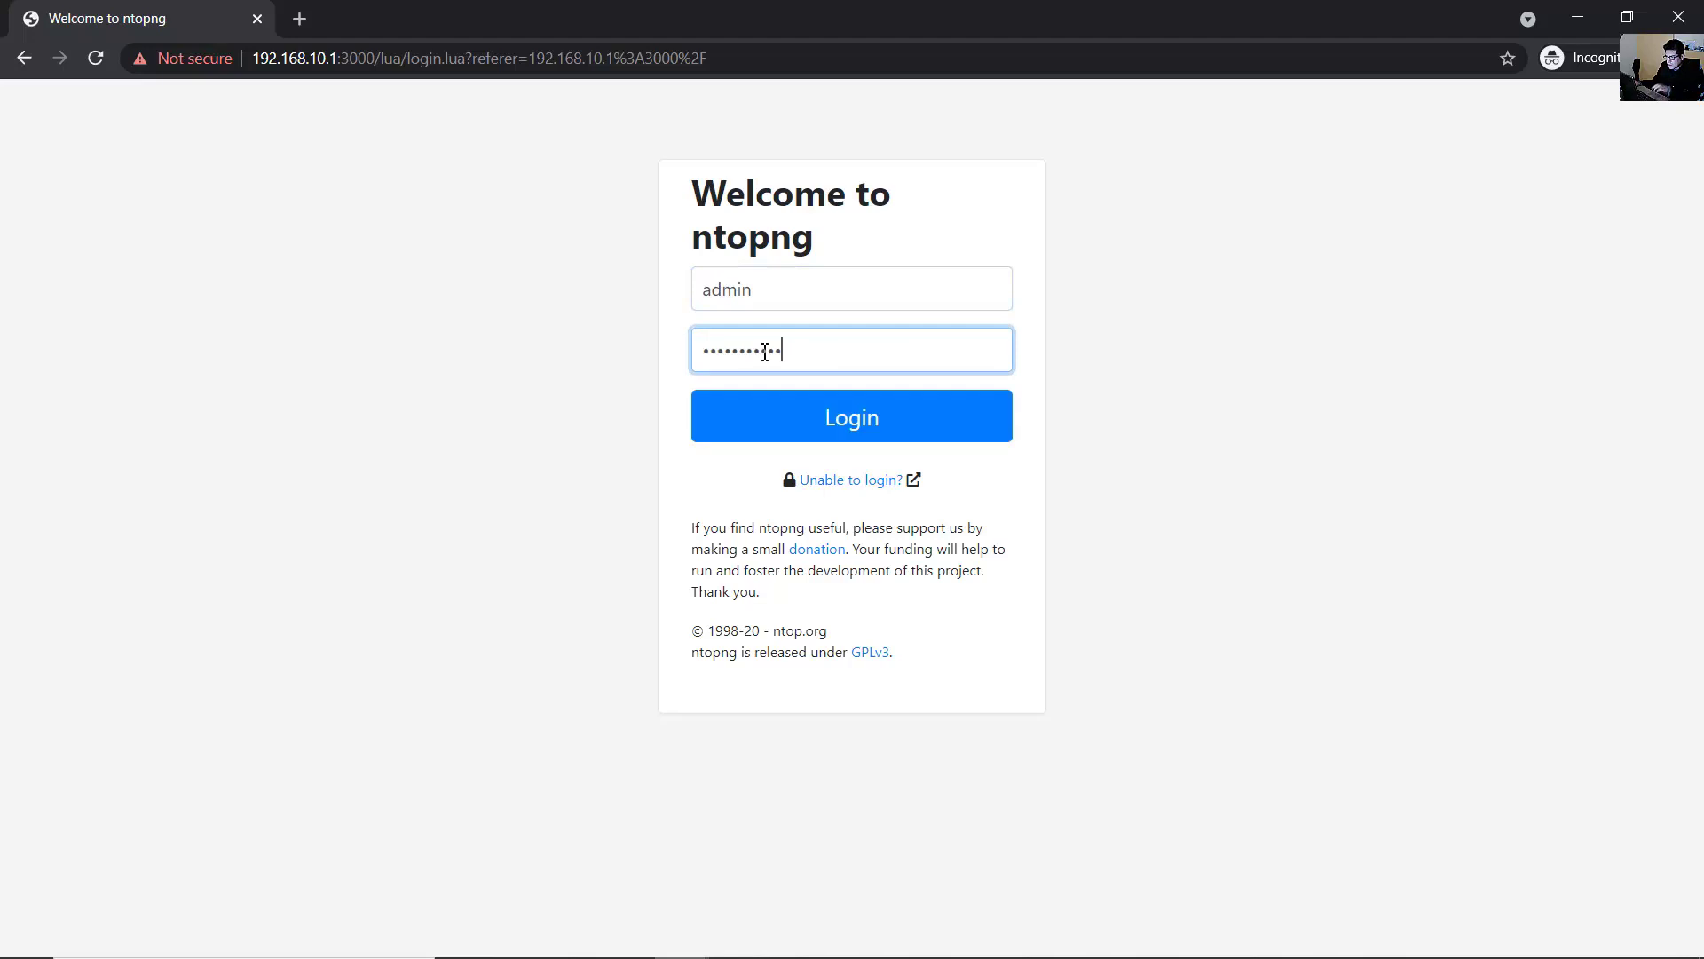
pyautogui.click(871, 424)
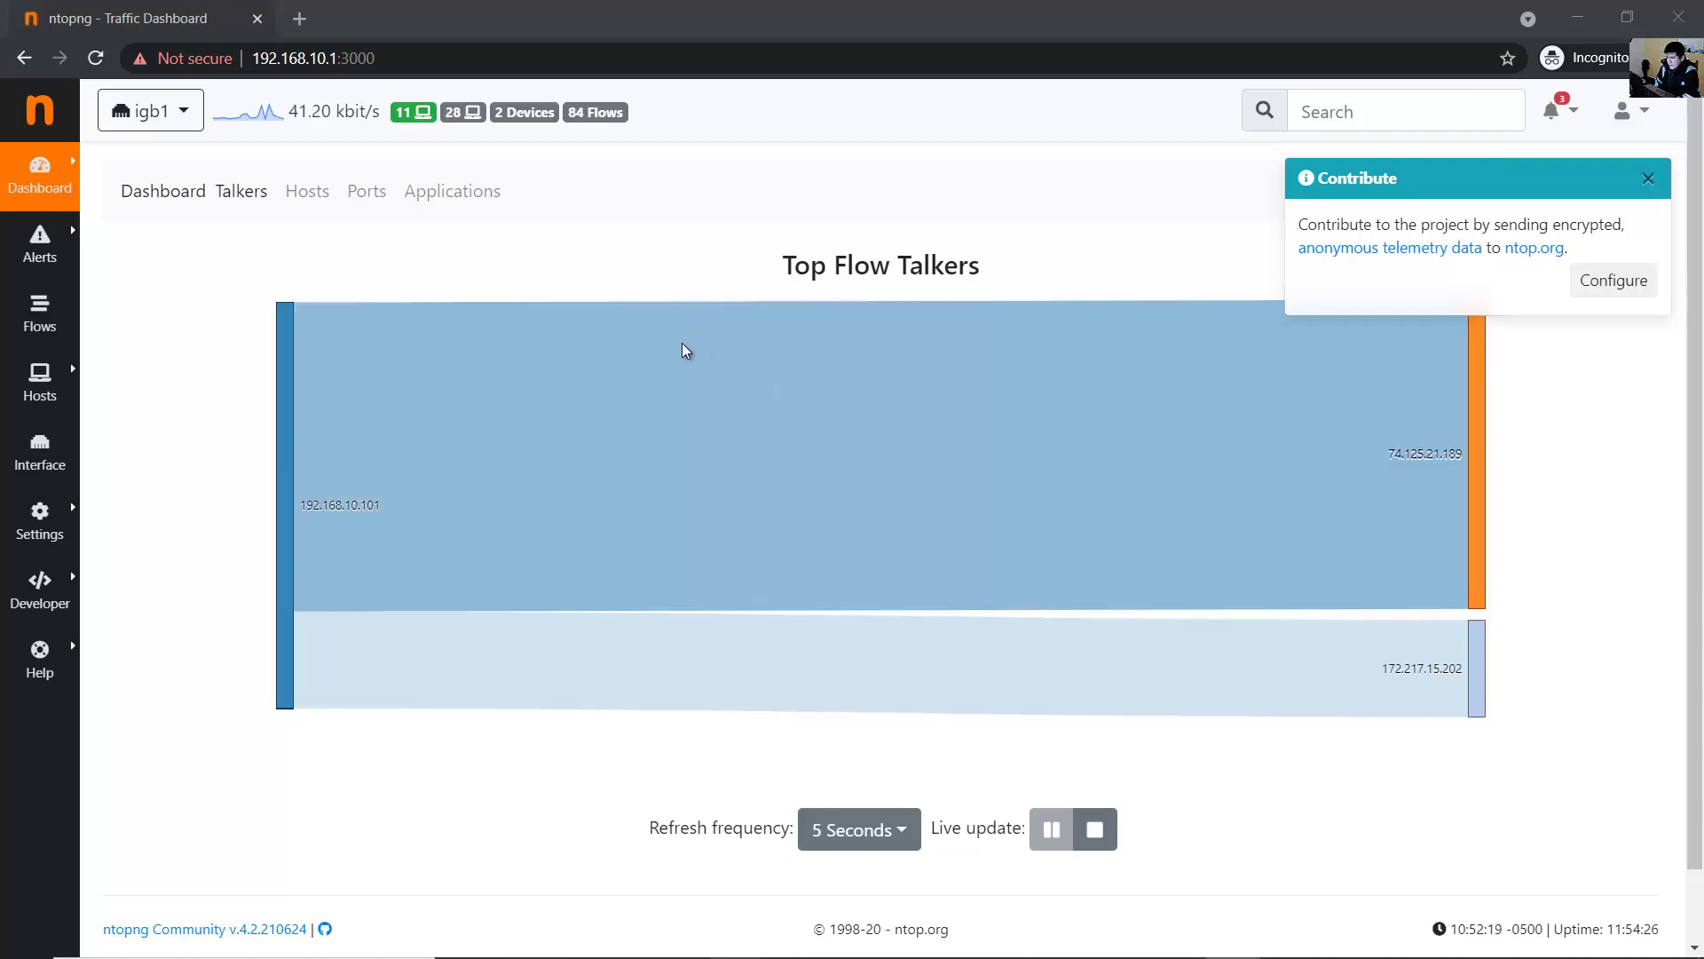
# - Reload the Traffic Dashboard, review top hosts like 192.168.10.101, then show the Ports charts
pyautogui.moveTo(3, 171)
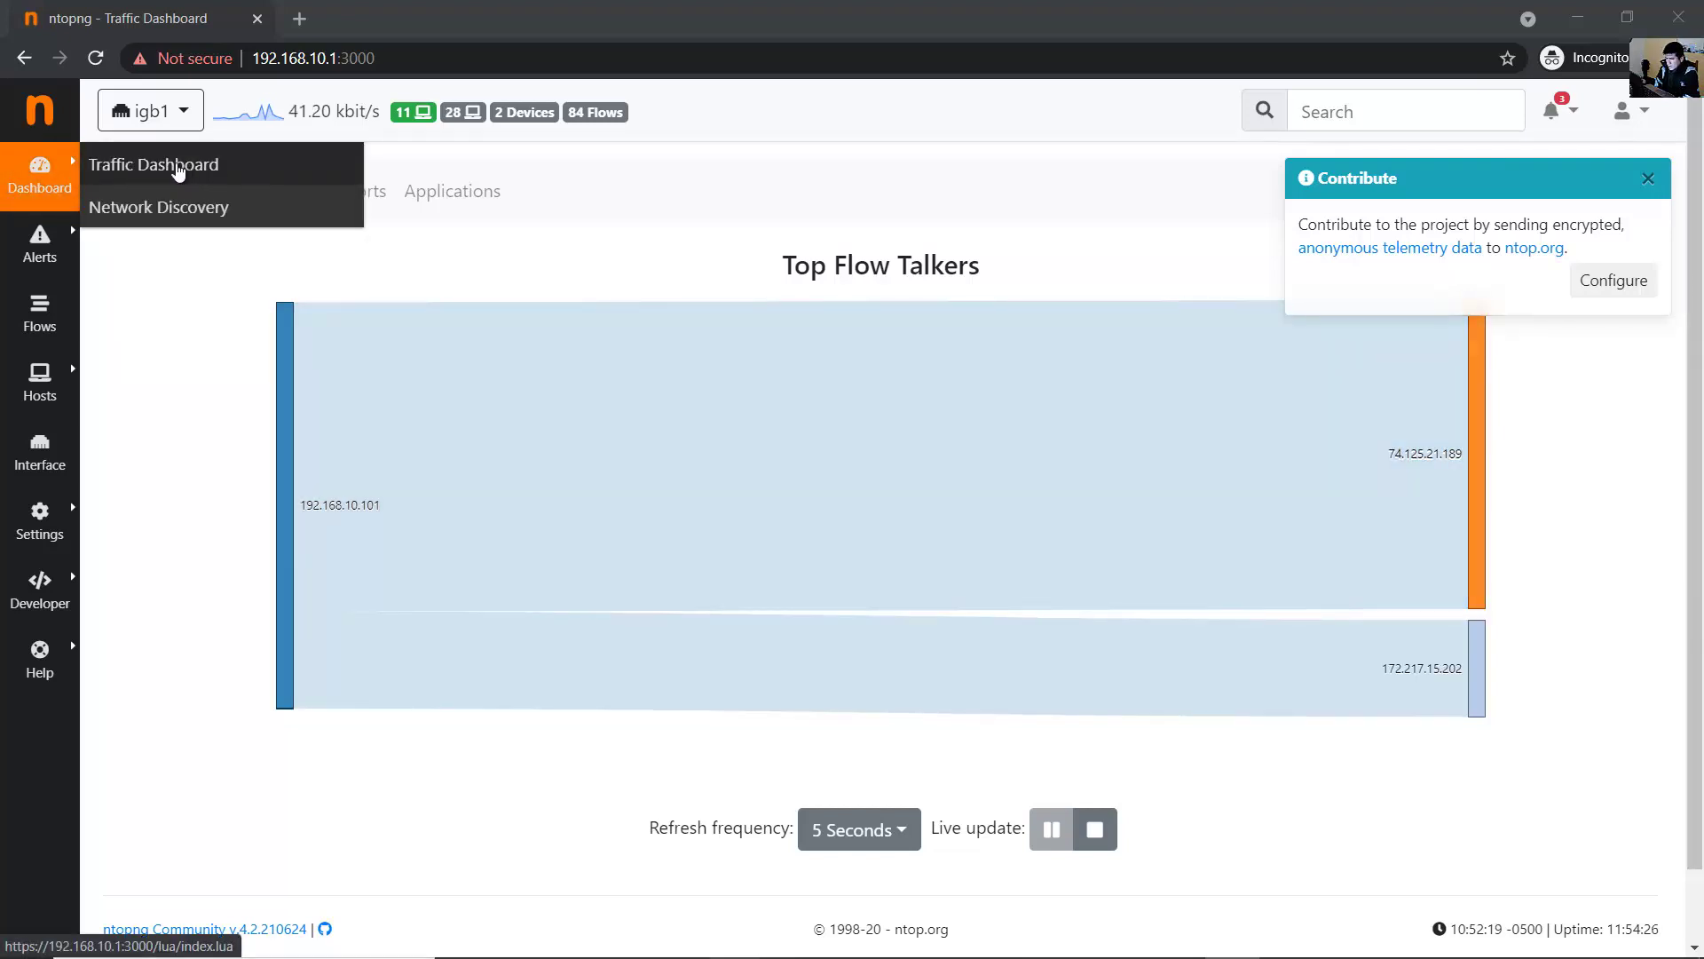
pyautogui.click(191, 171)
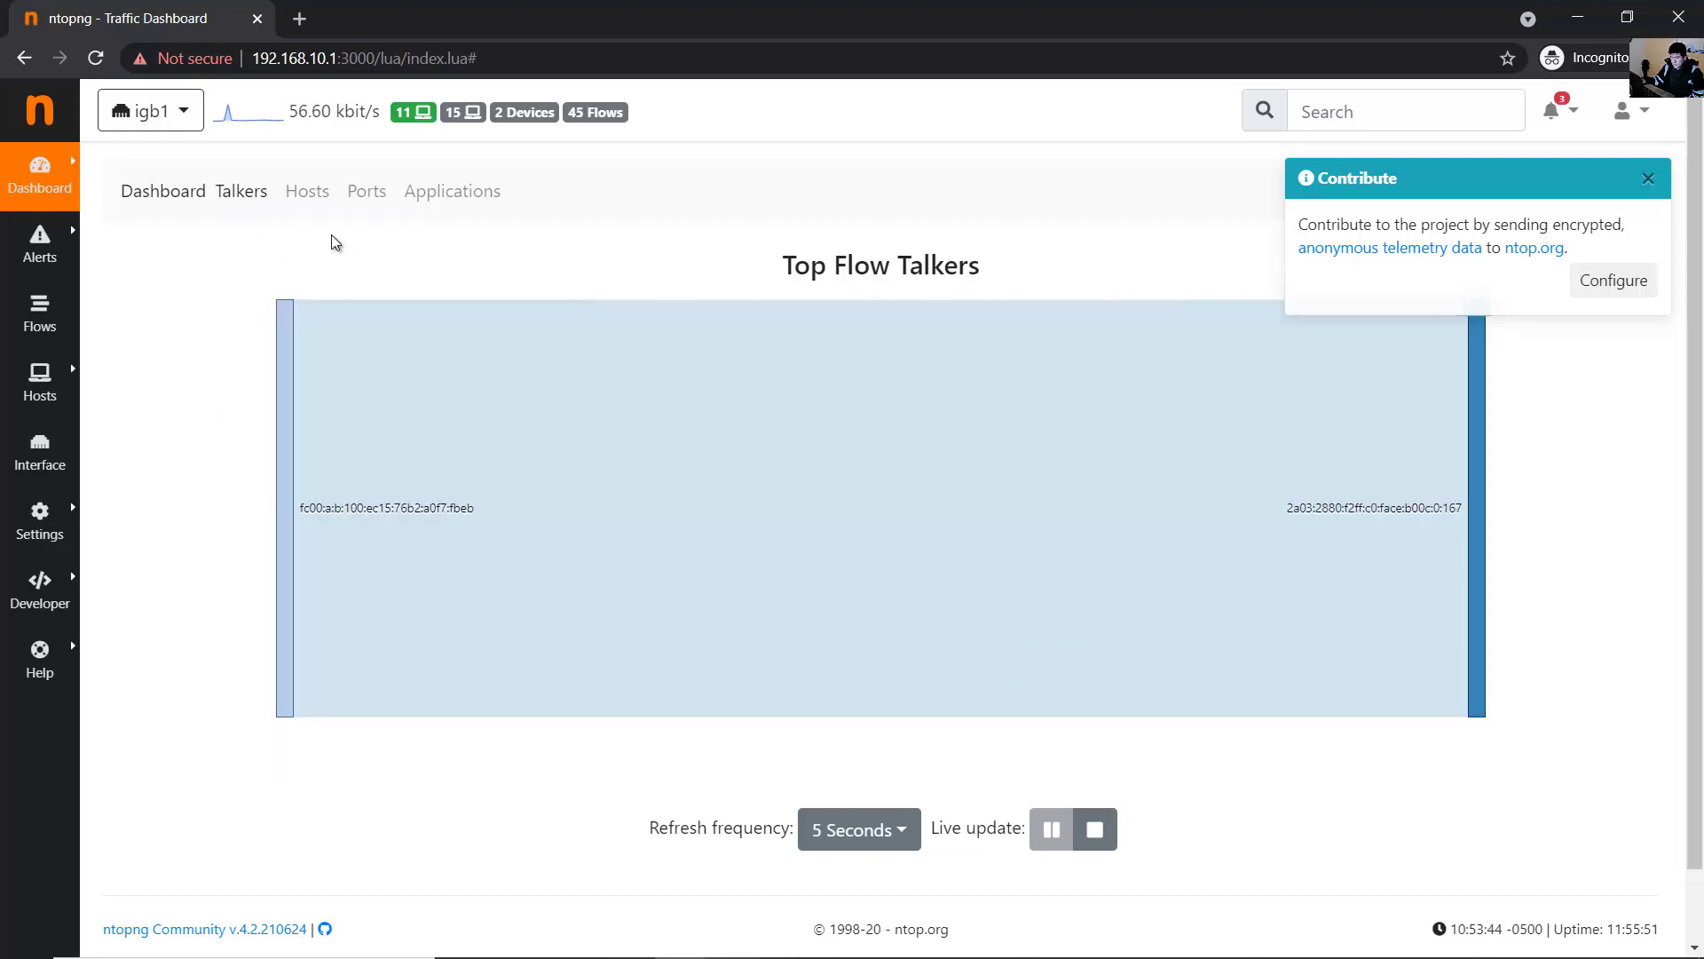
pyautogui.click(310, 197)
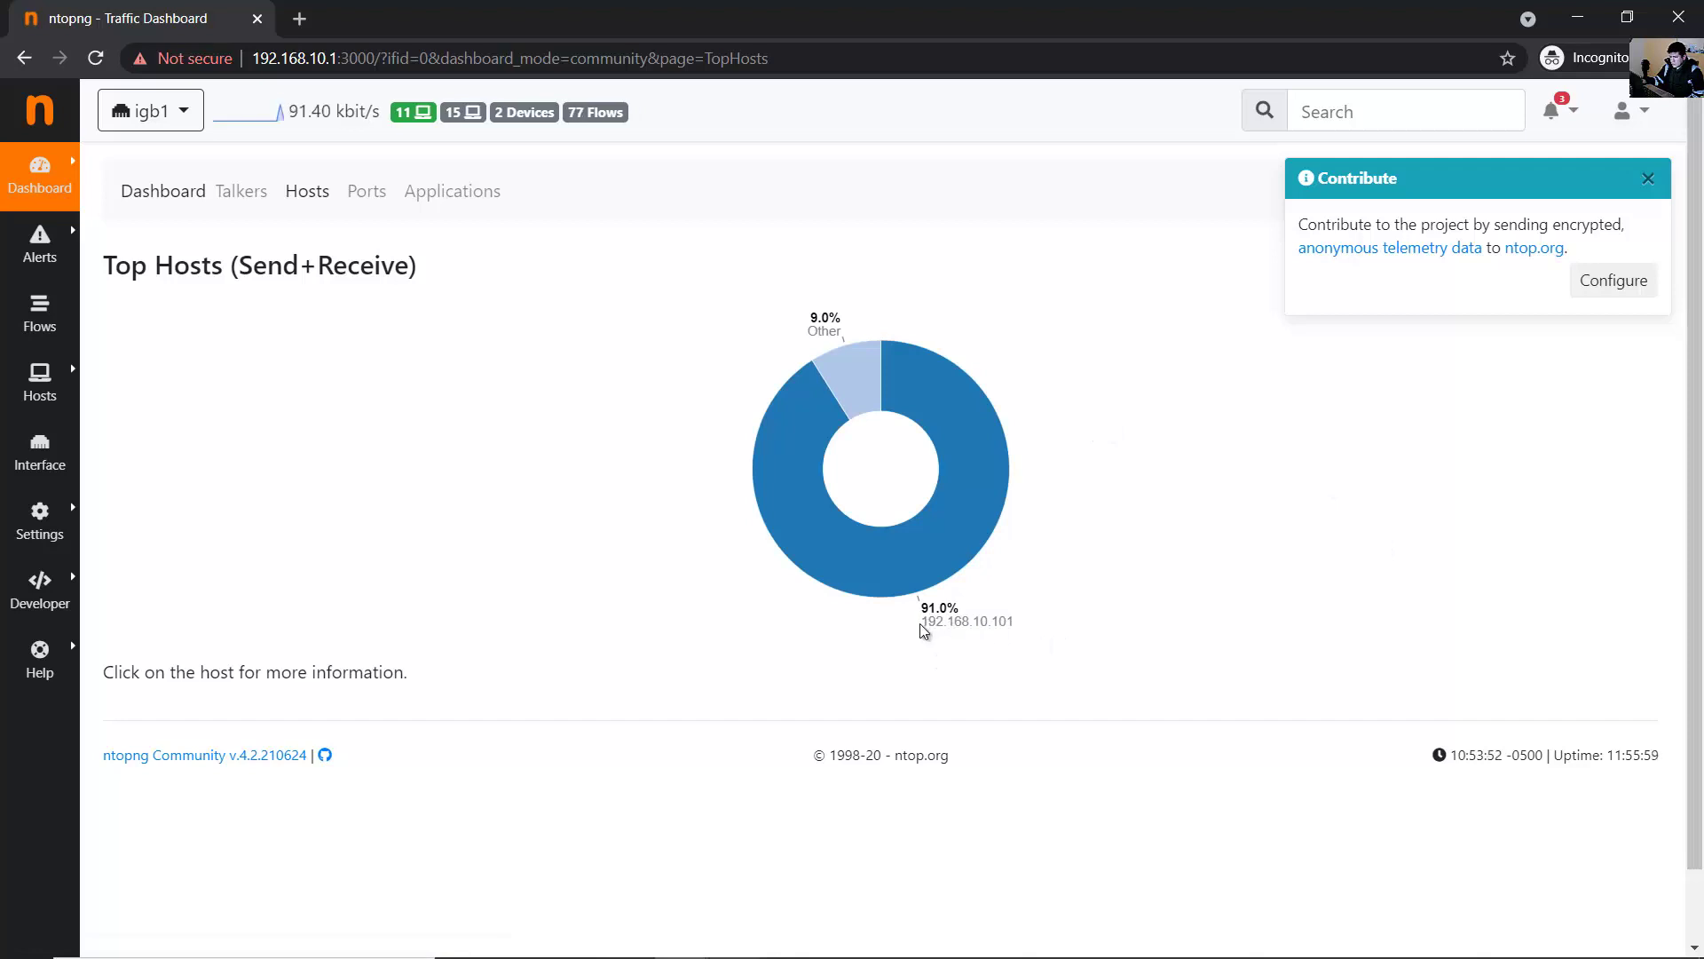
pyautogui.moveTo(1013, 622); pyautogui.dragTo(937, 624)
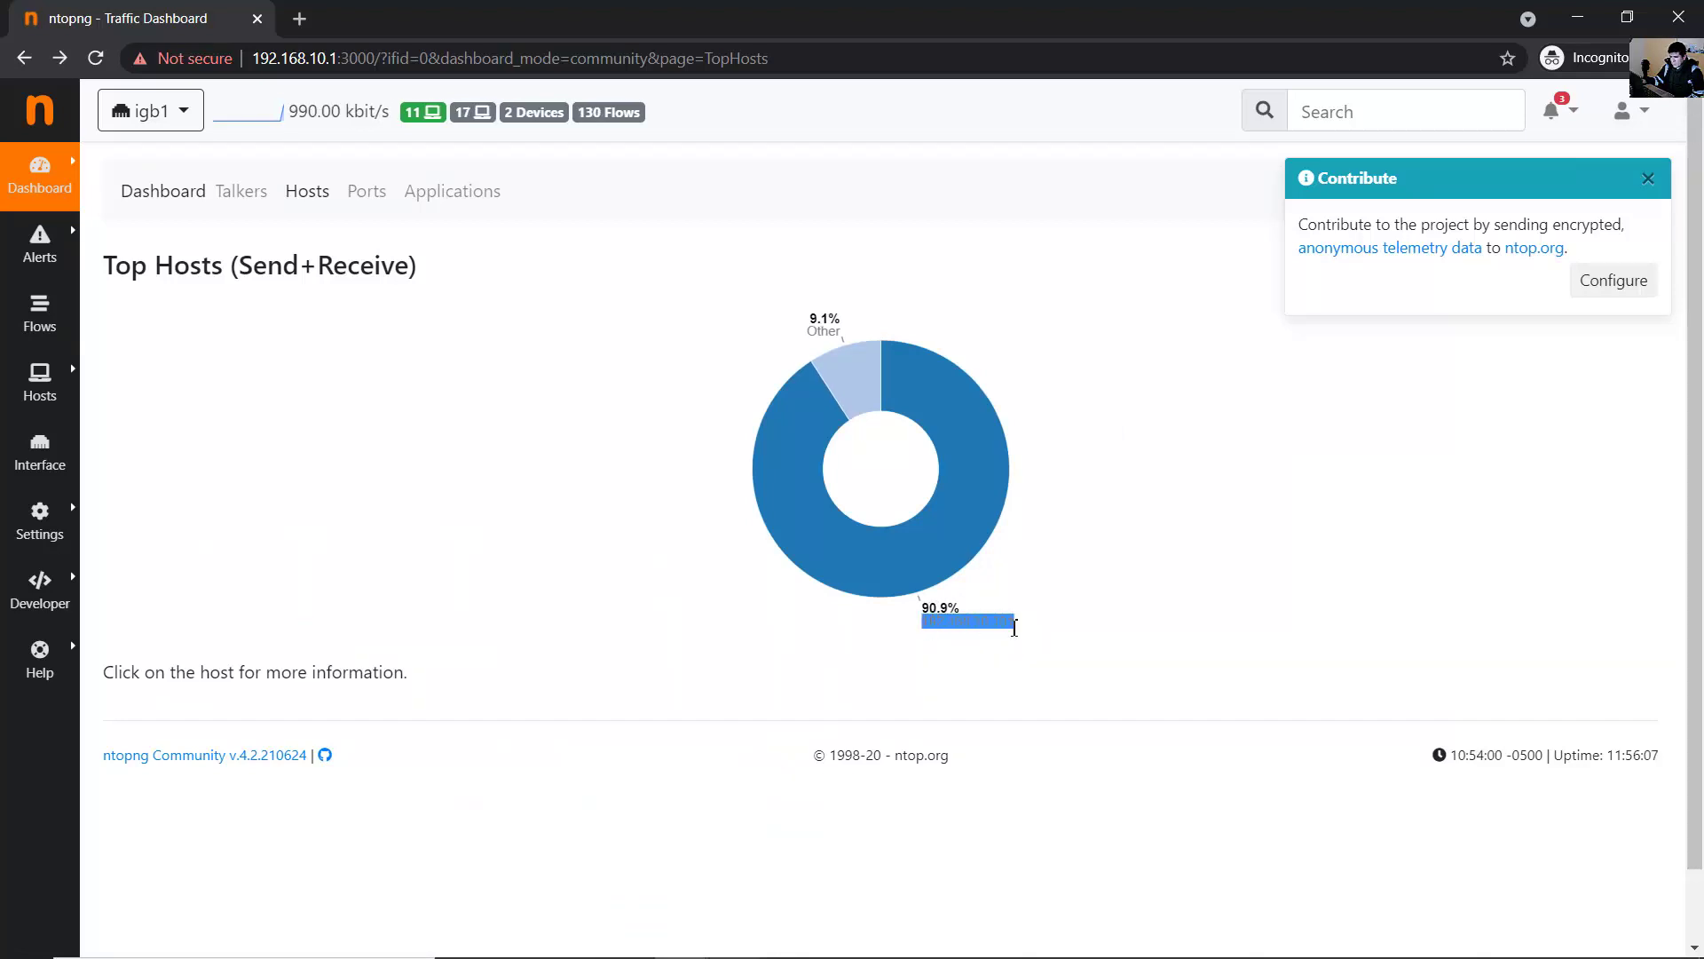
pyautogui.click(1051, 637)
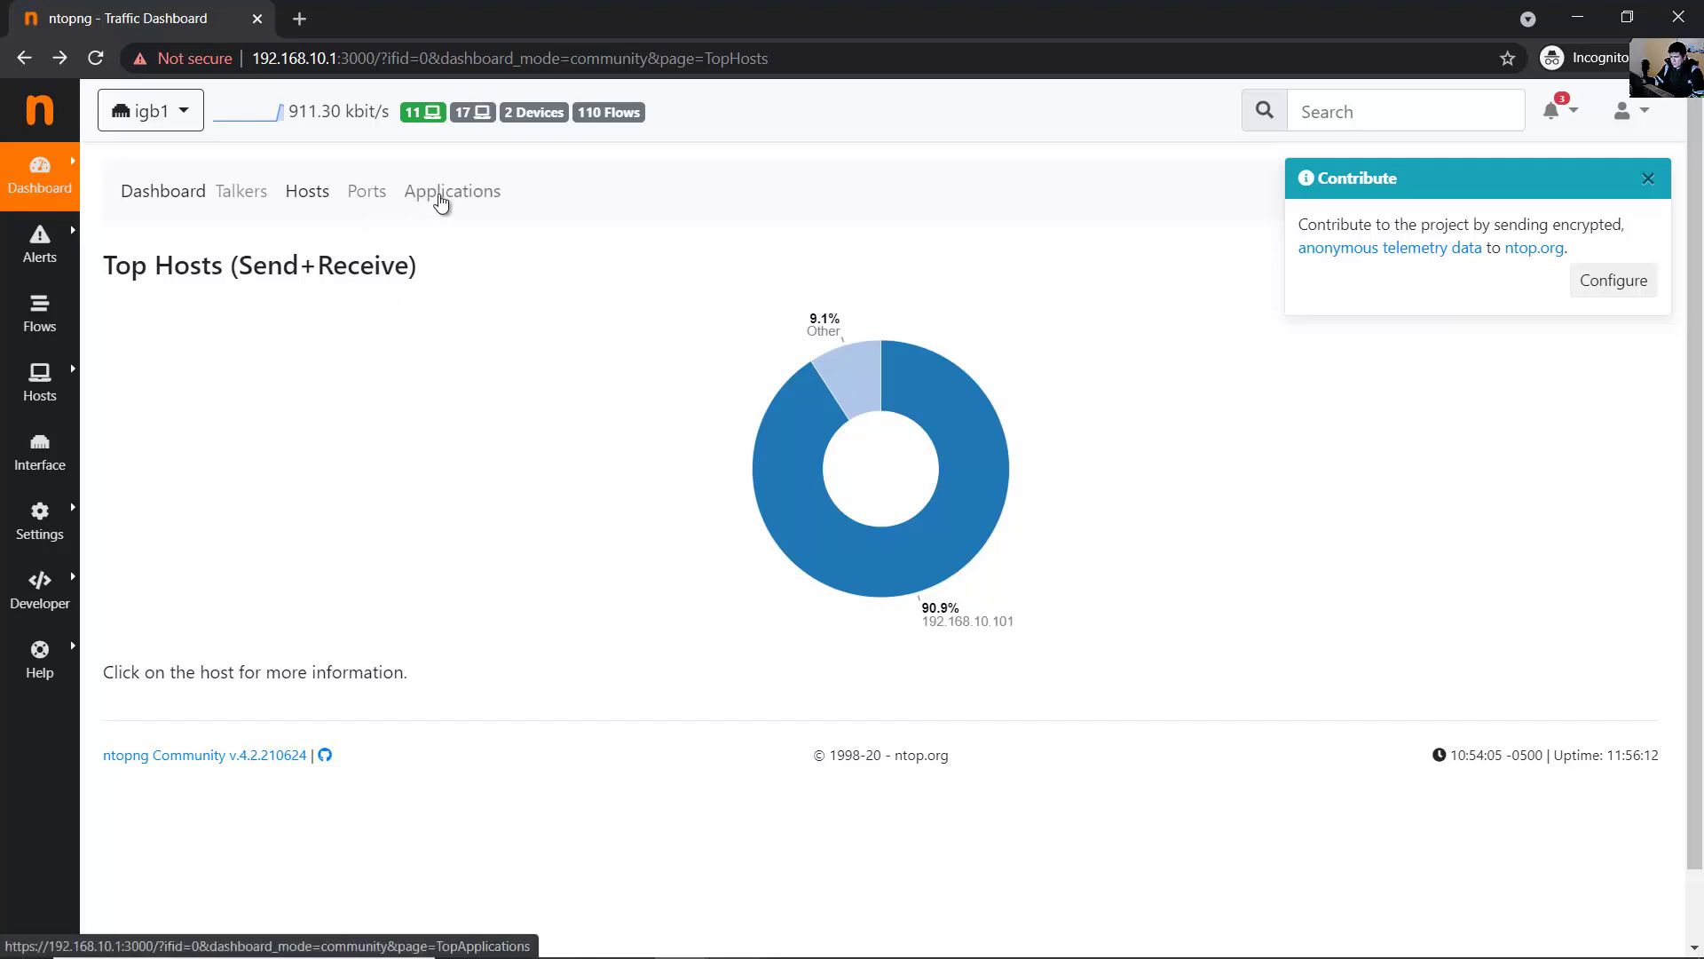
pyautogui.click(388, 203)
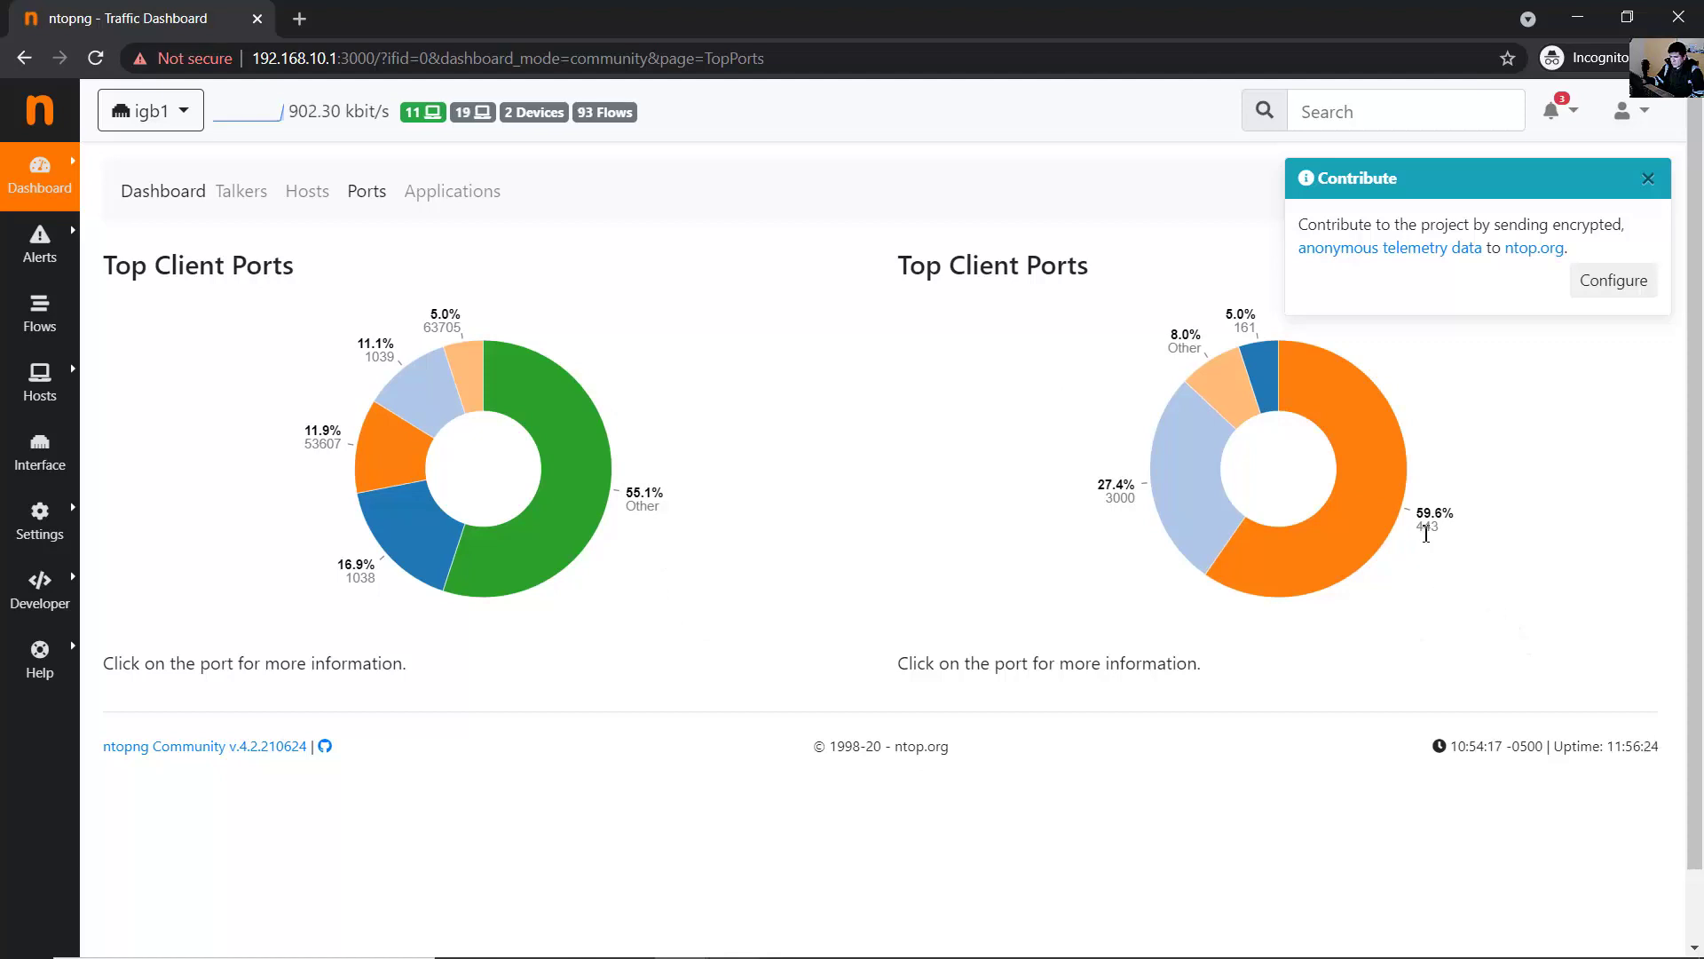
# - Inspect port 443's 70.0% share on the port chart, then switch to Applications
pyautogui.doubleClick(1425, 520)
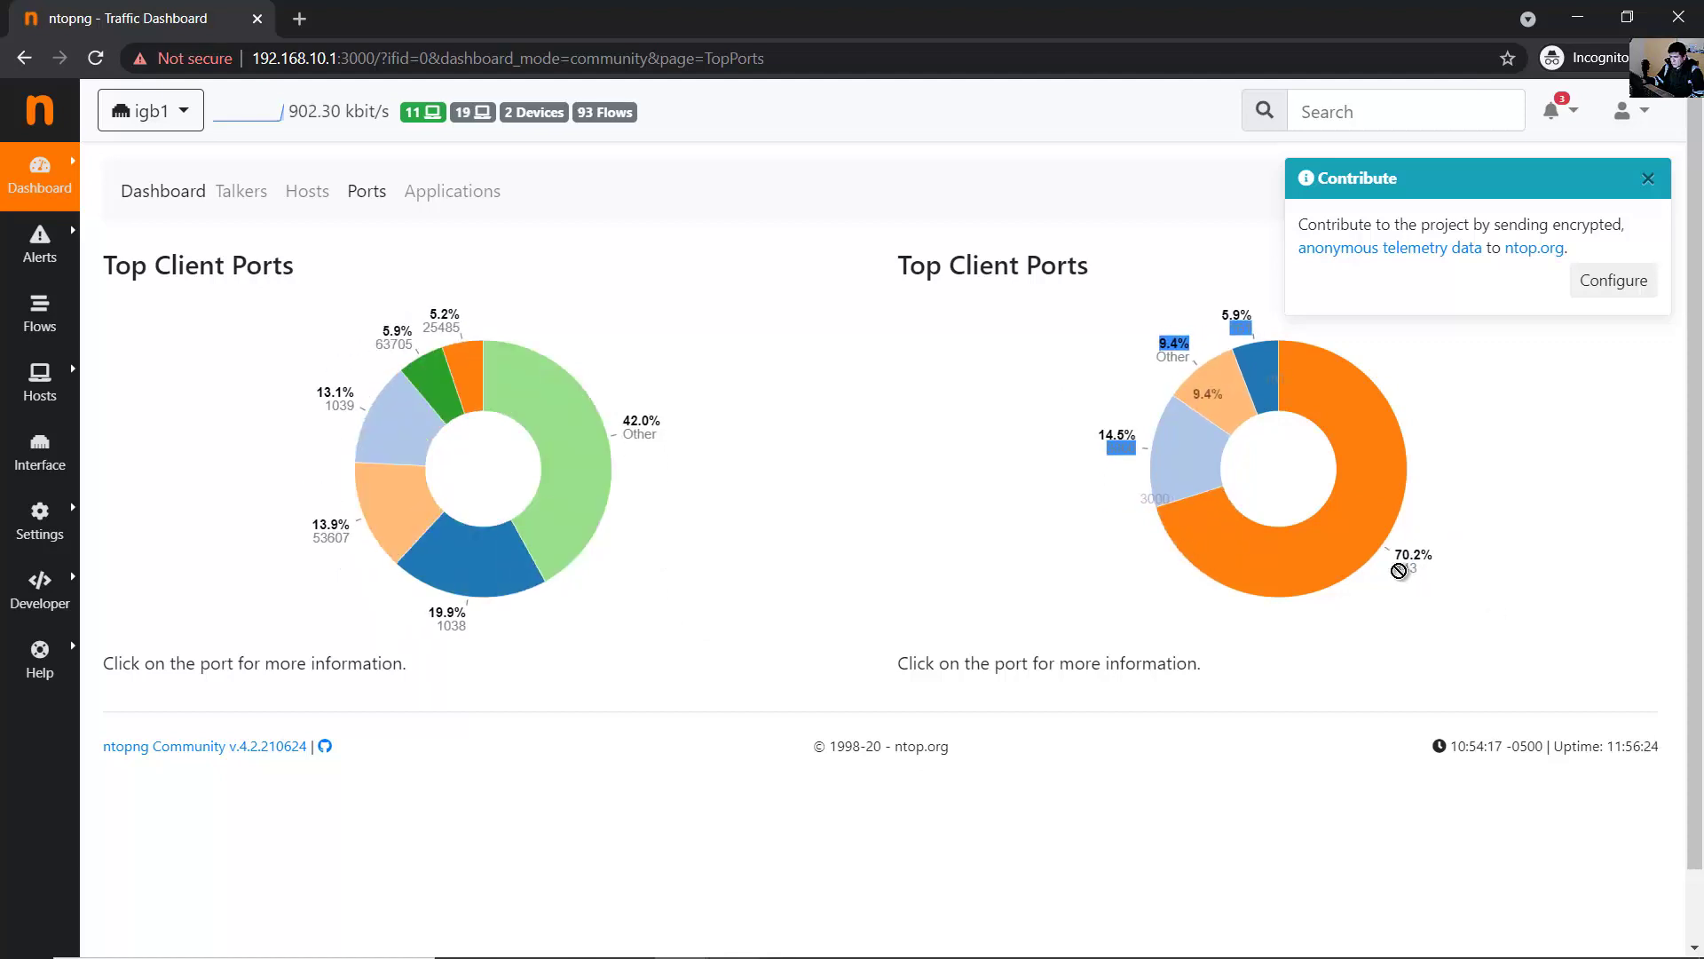
pyautogui.click(1420, 575)
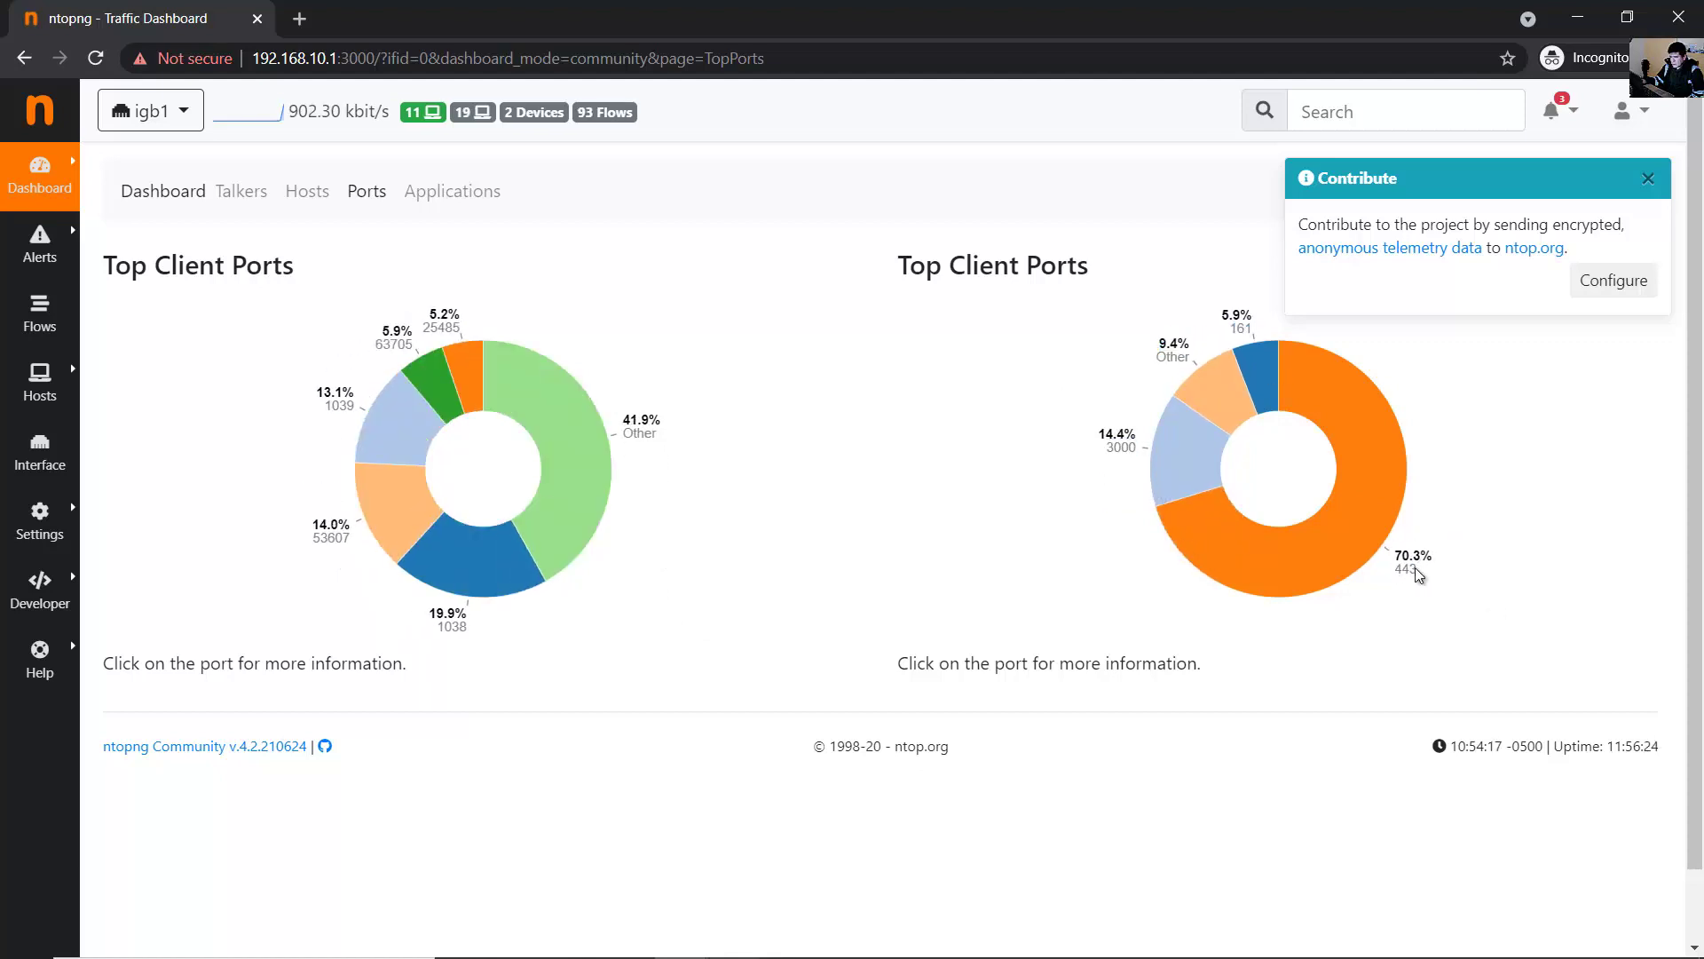
pyautogui.click(1439, 583)
pyautogui.doubleClick(1416, 558)
pyautogui.click(1426, 623)
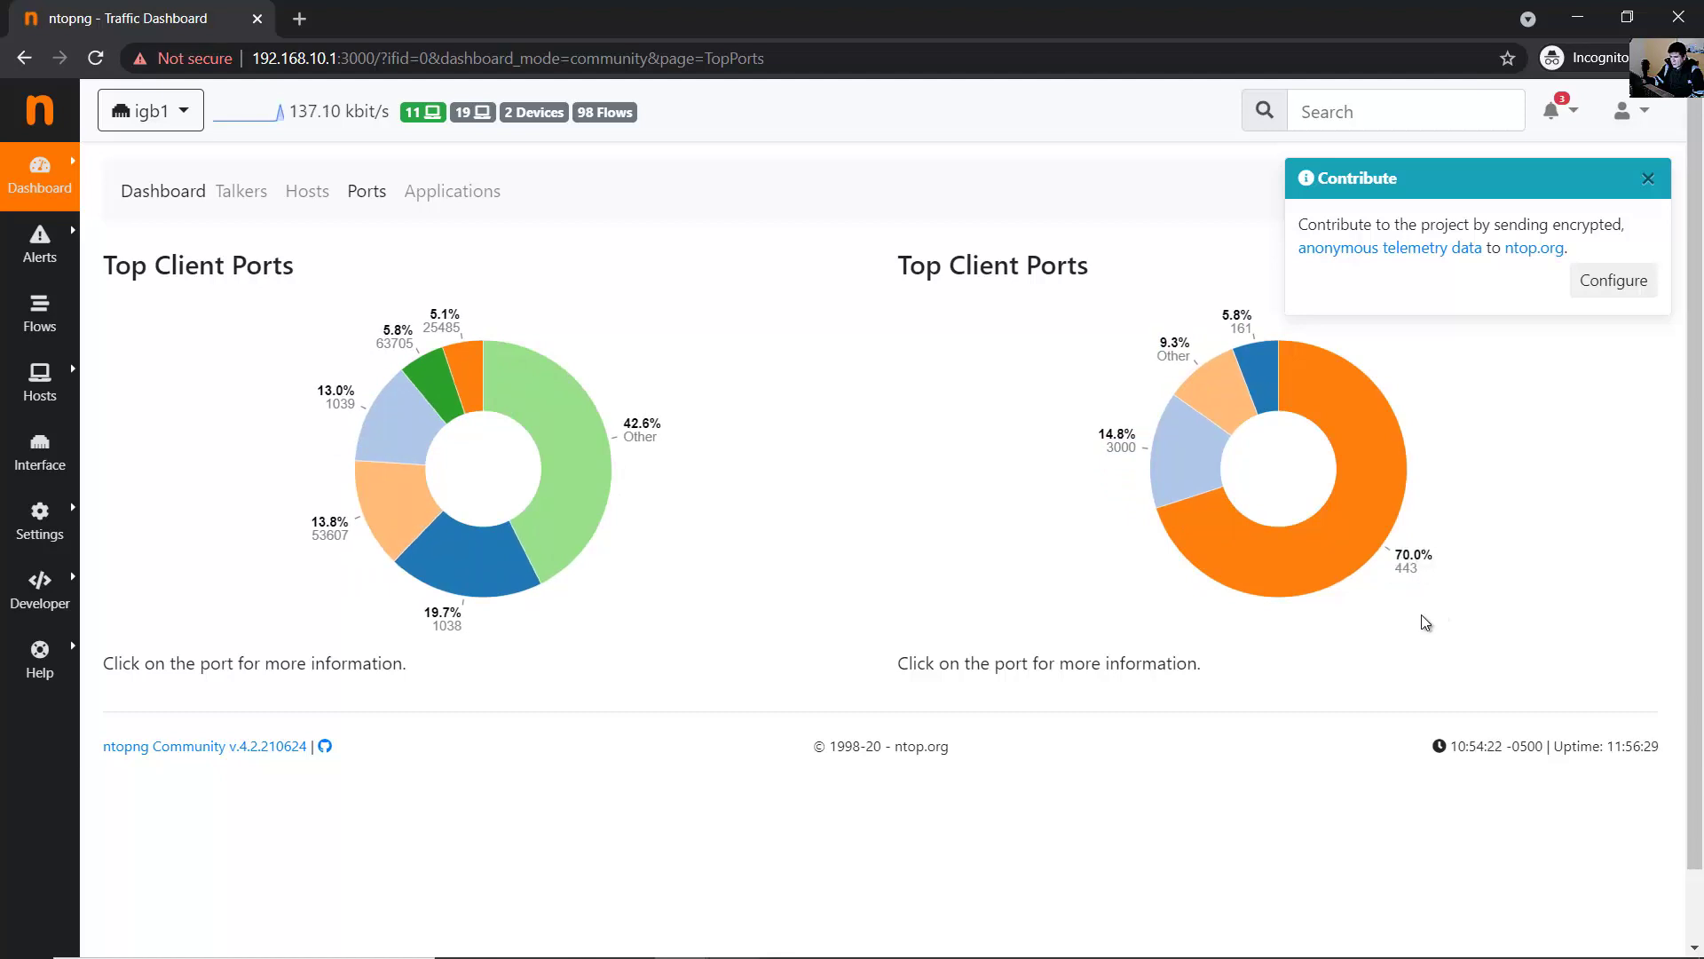
pyautogui.click(454, 200)
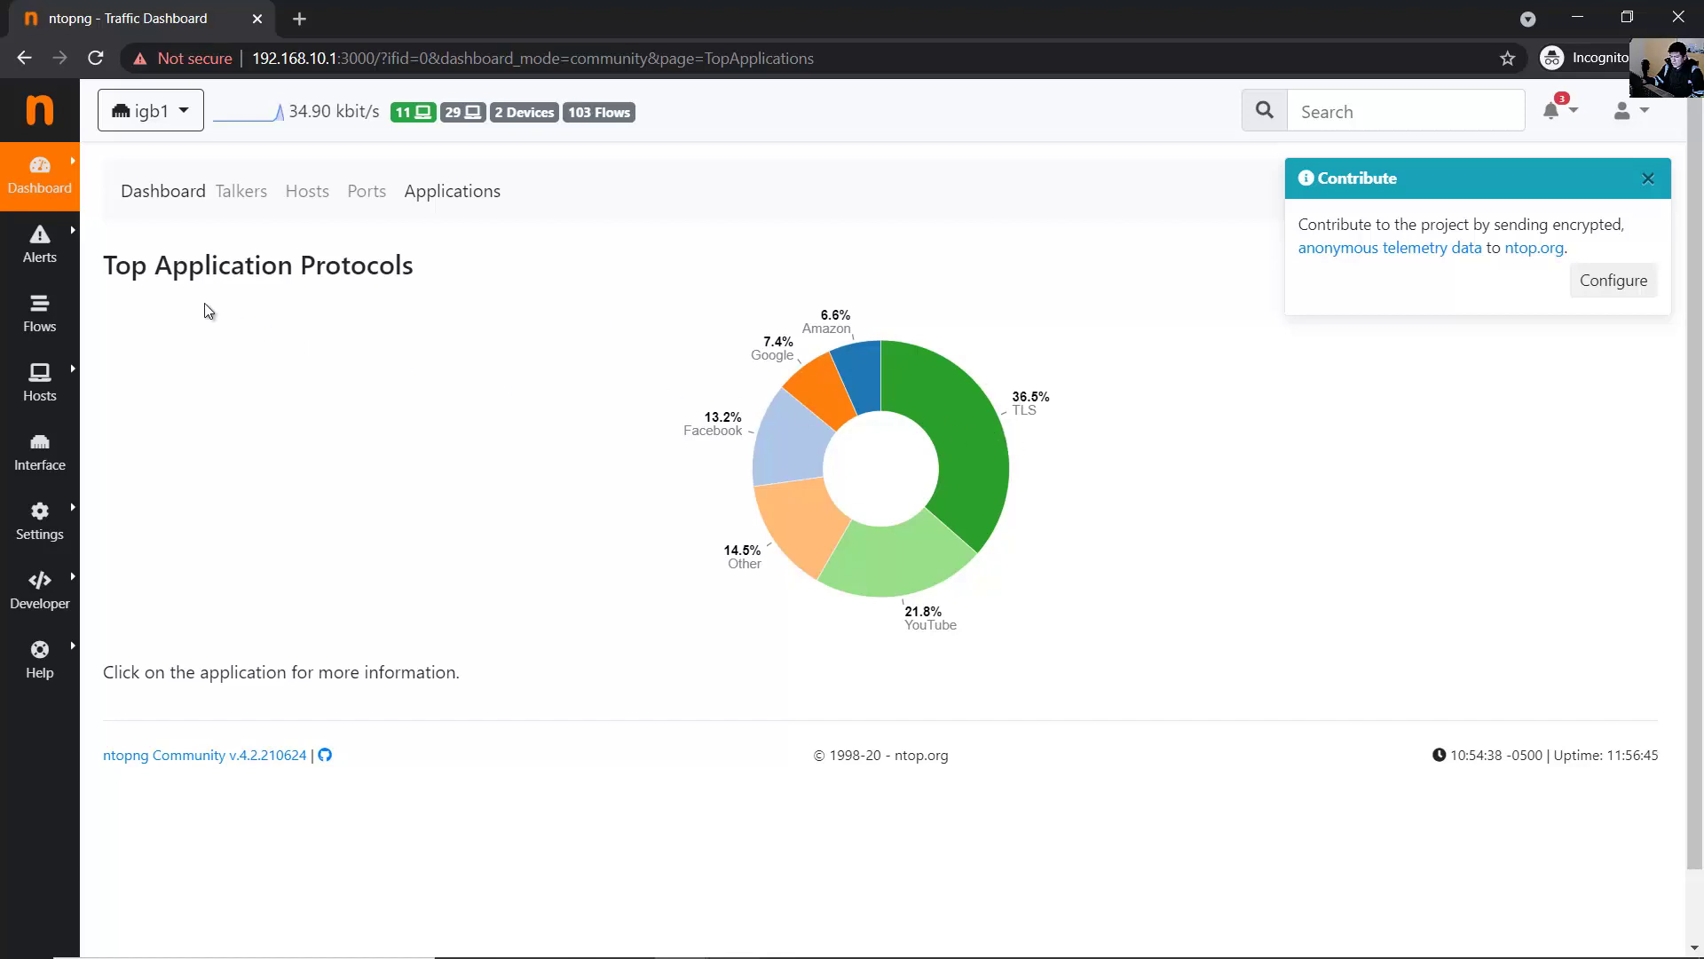
# - Open Alerts and review the two Past Alerts rows
pyautogui.moveTo(58, 260)
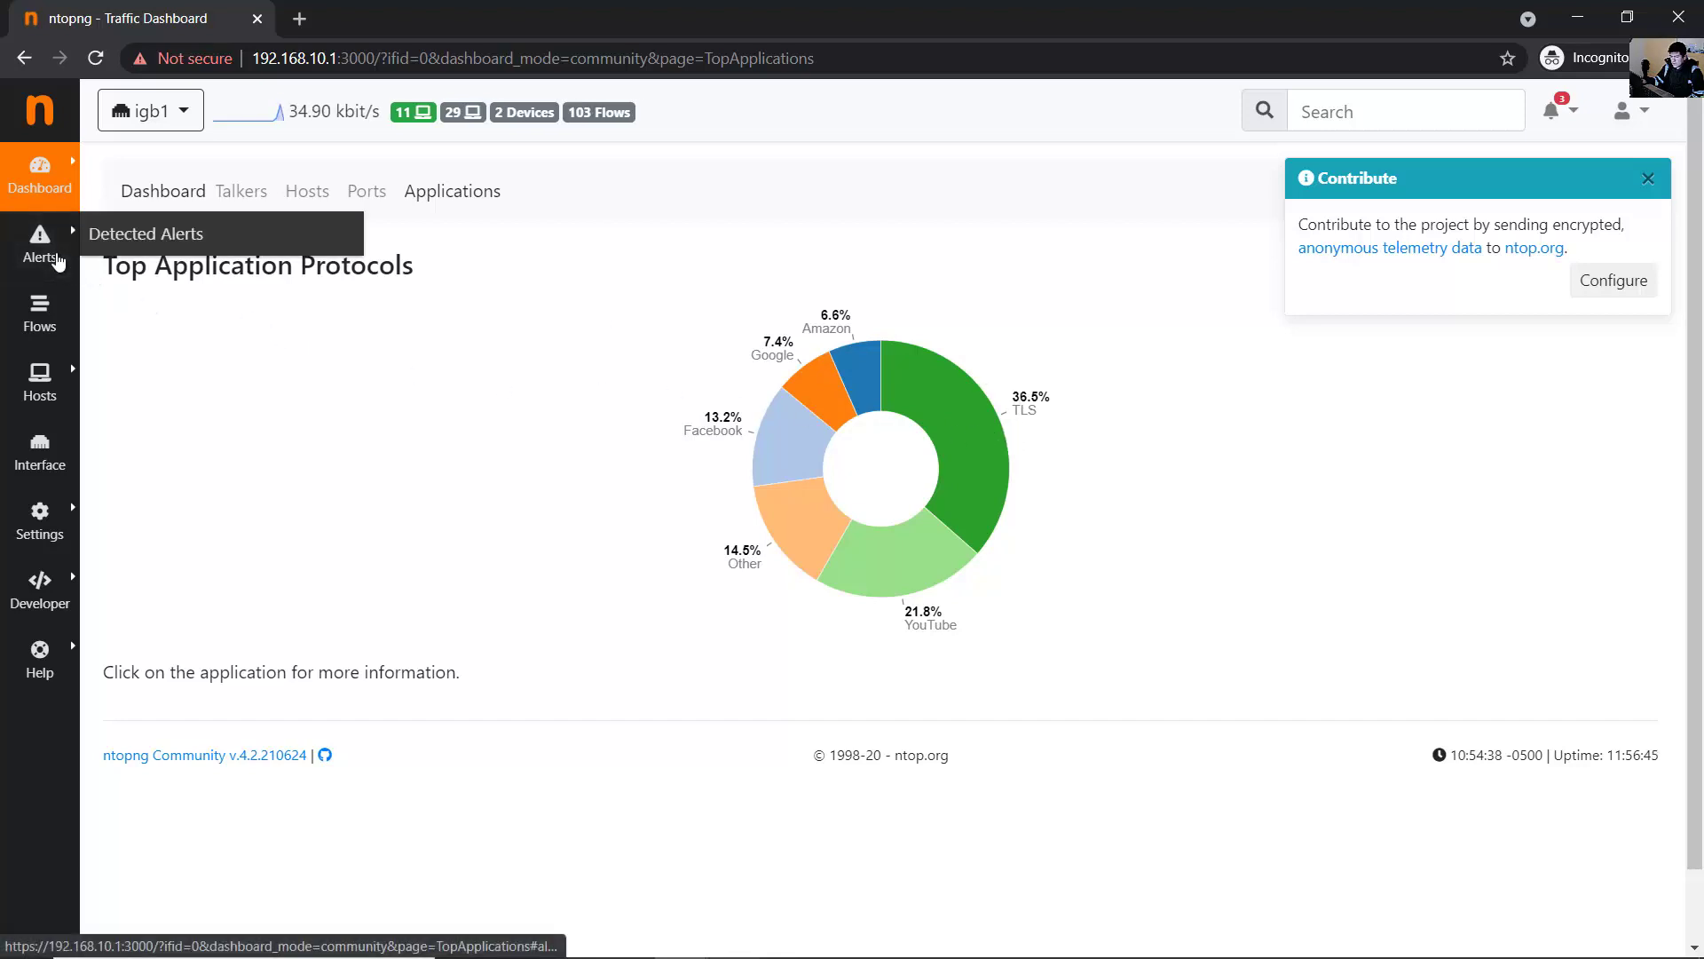
pyautogui.click(107, 235)
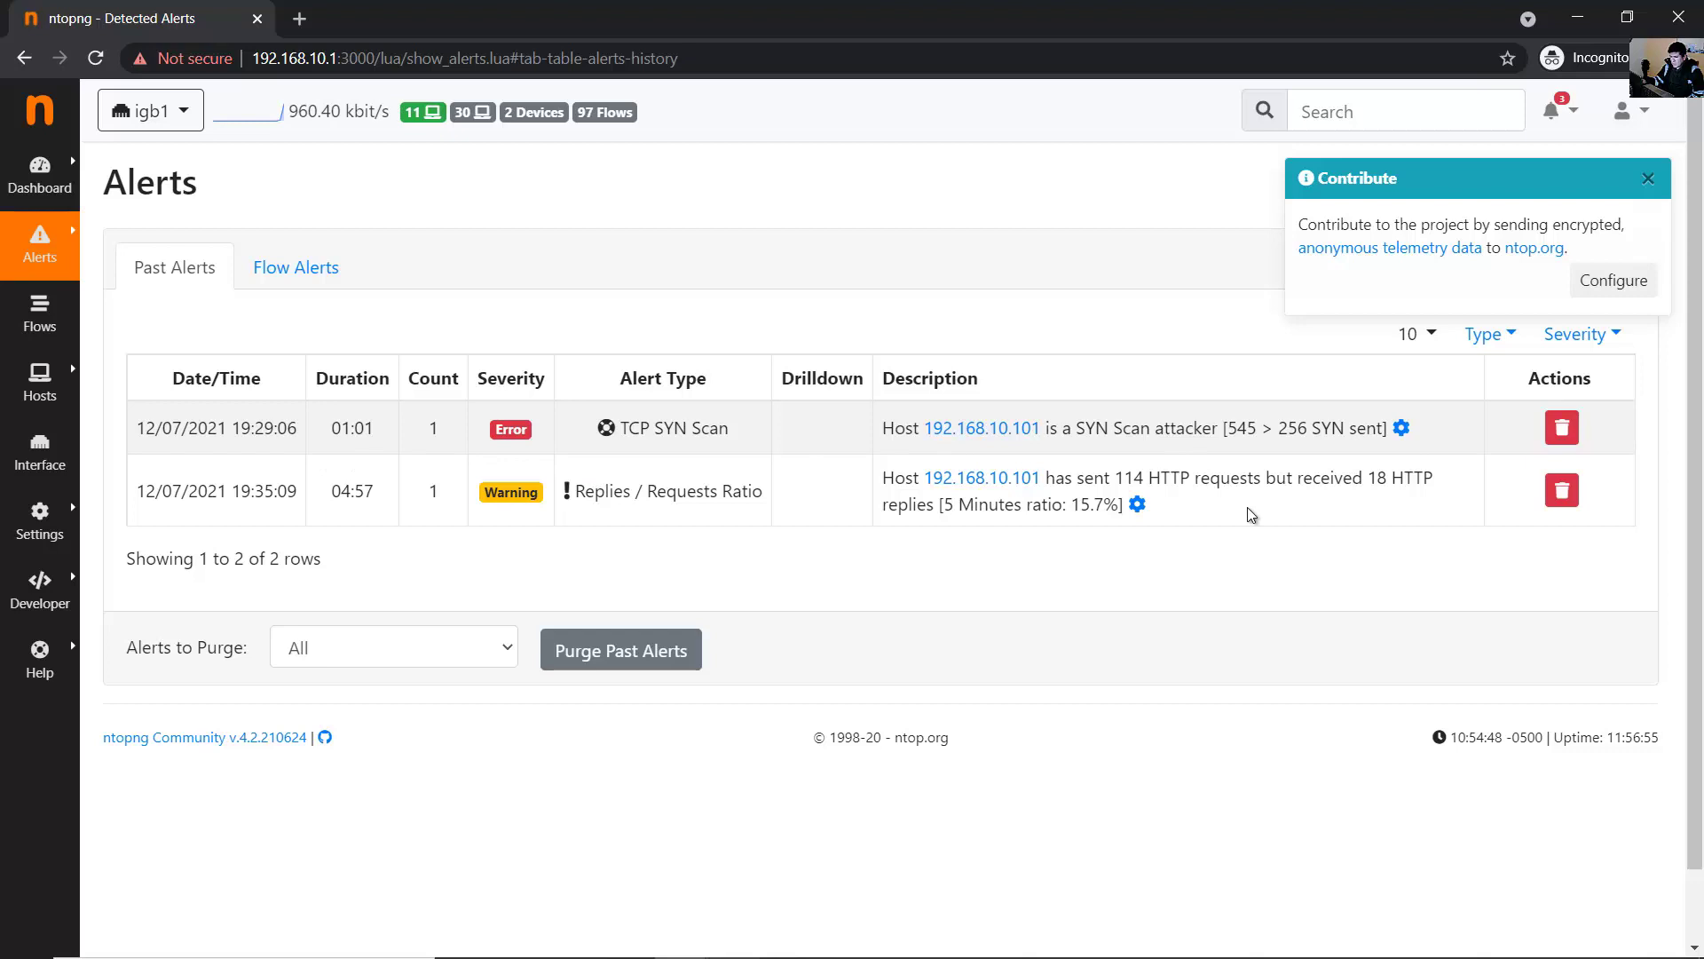
pyautogui.moveTo(1251, 518); pyautogui.dragTo(1207, 512)
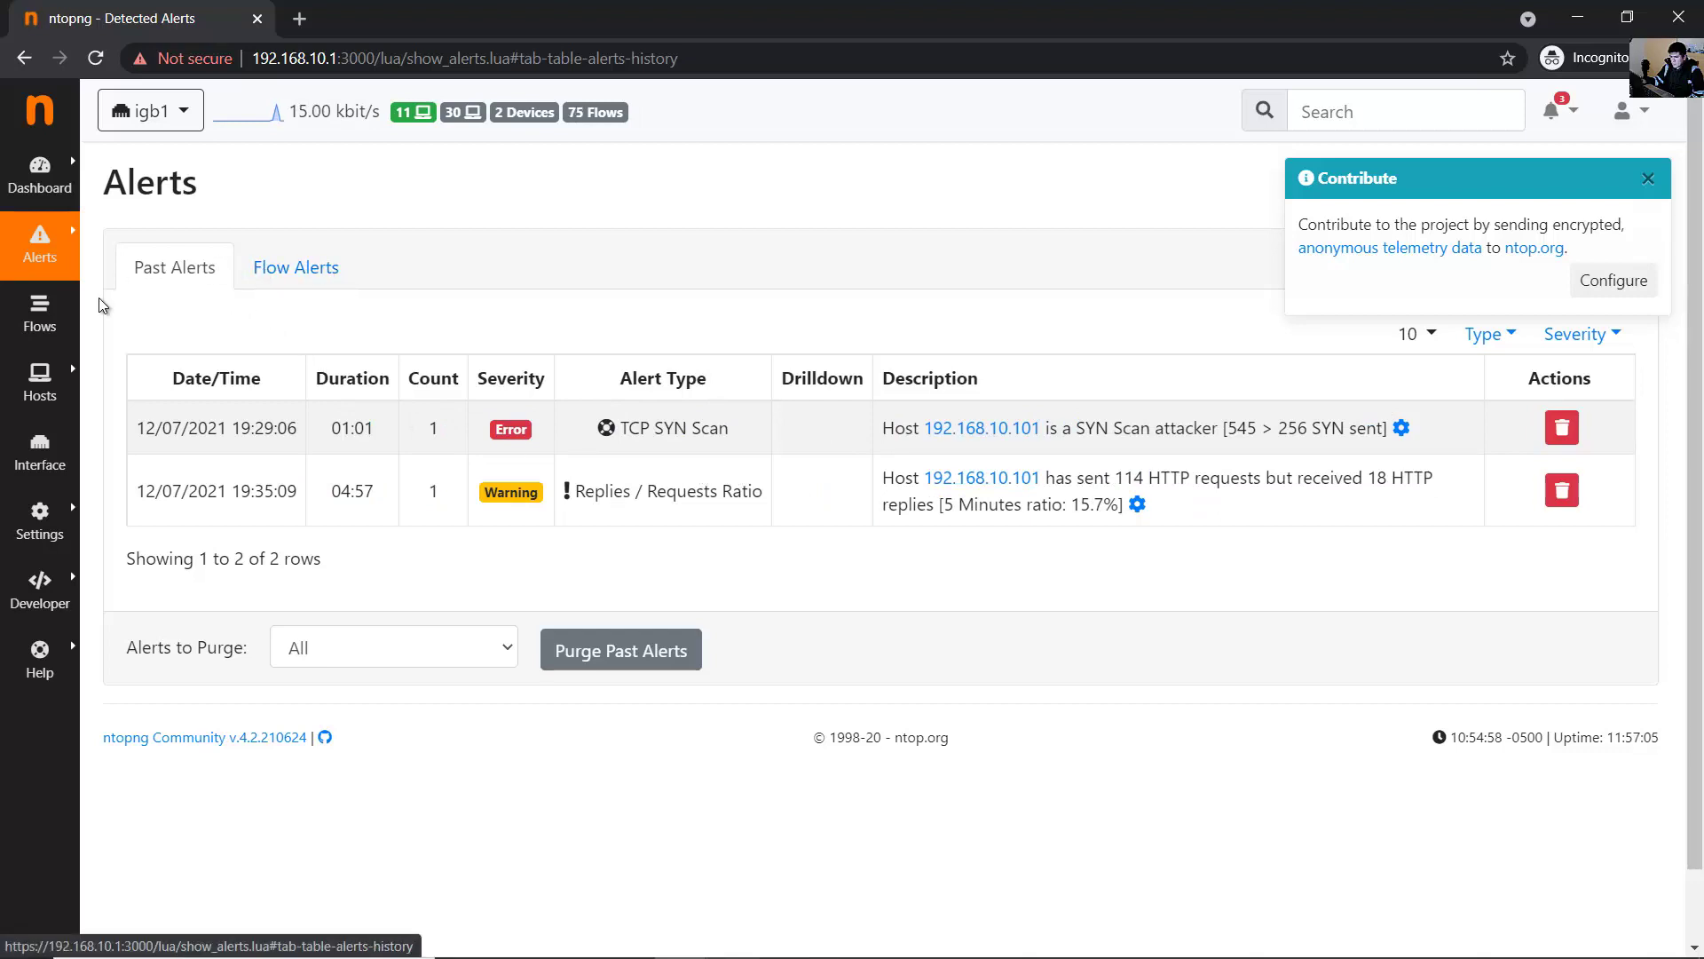
# - Review the Flow Alerts table's Flow Risk entries, then open Active Flows
pyautogui.click(277, 270)
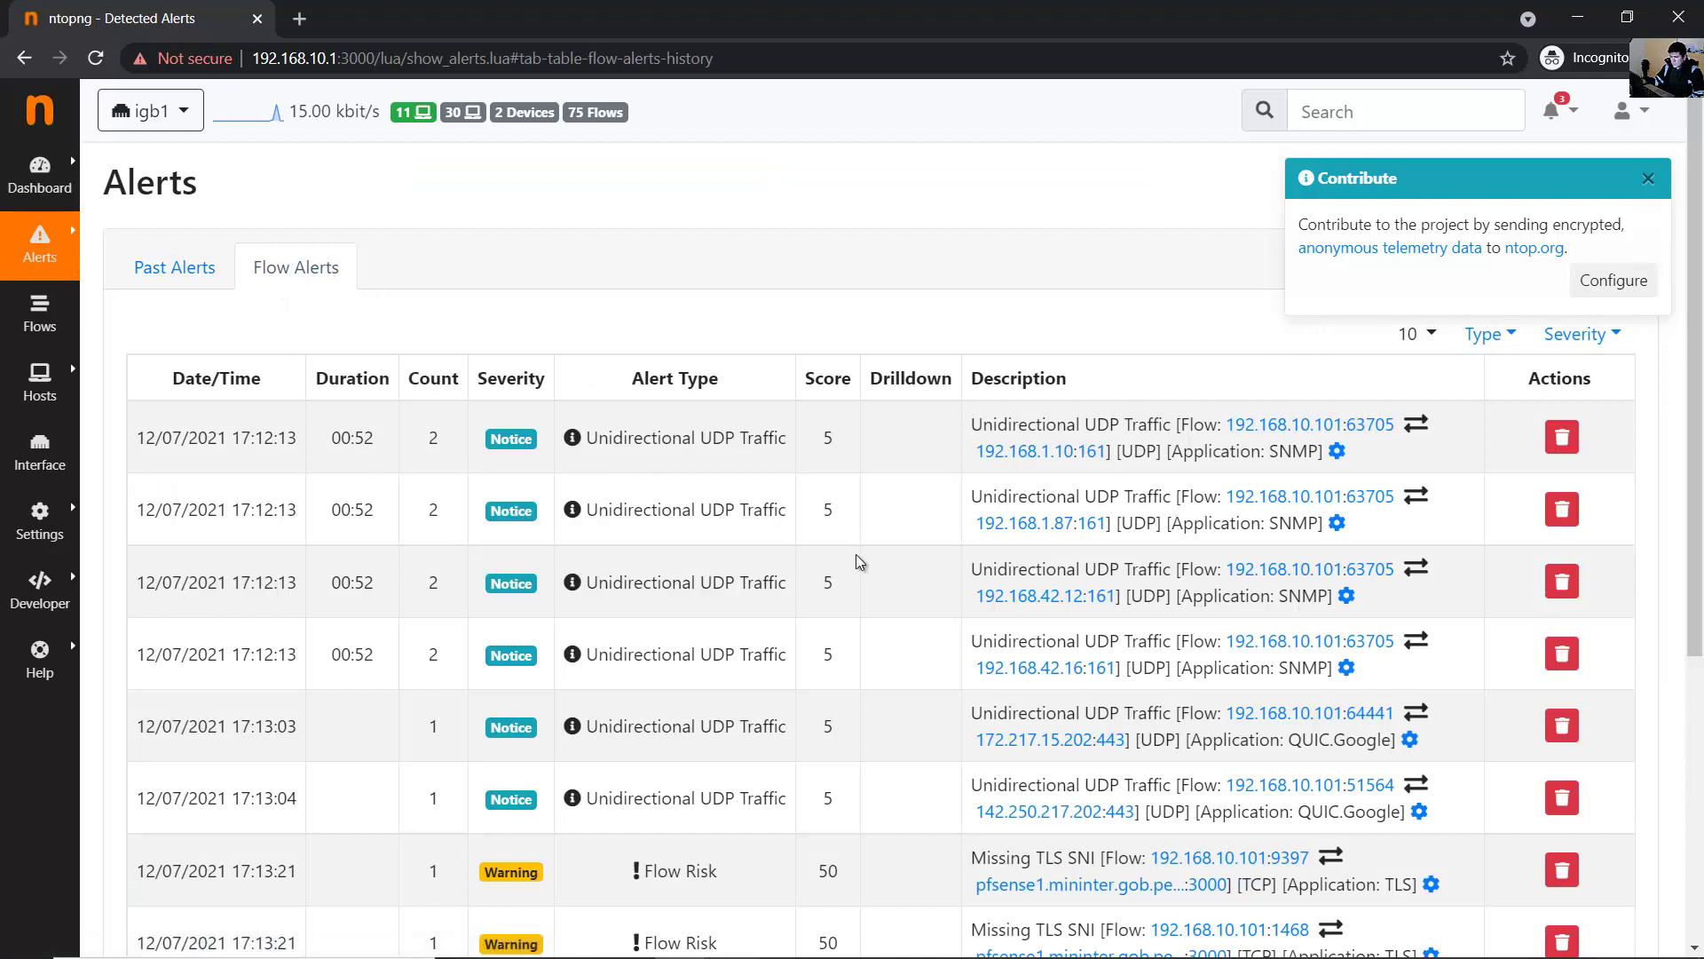
pyautogui.scroll(-3, 860, 561)
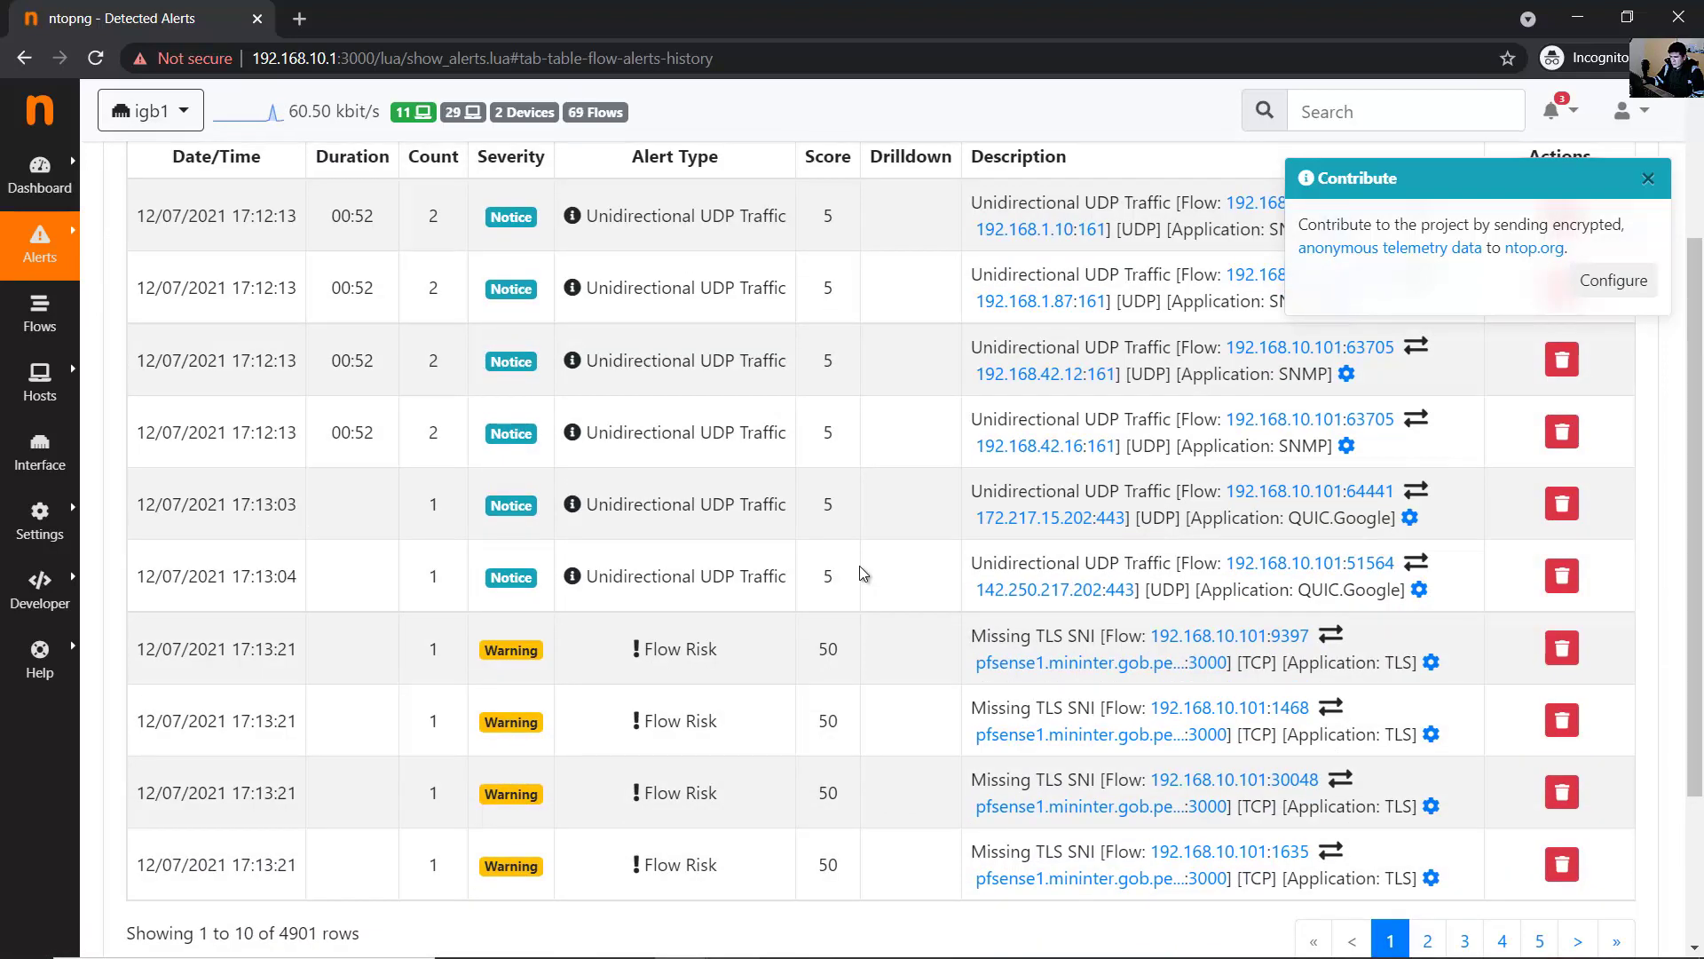
pyautogui.scroll(2, 860, 573)
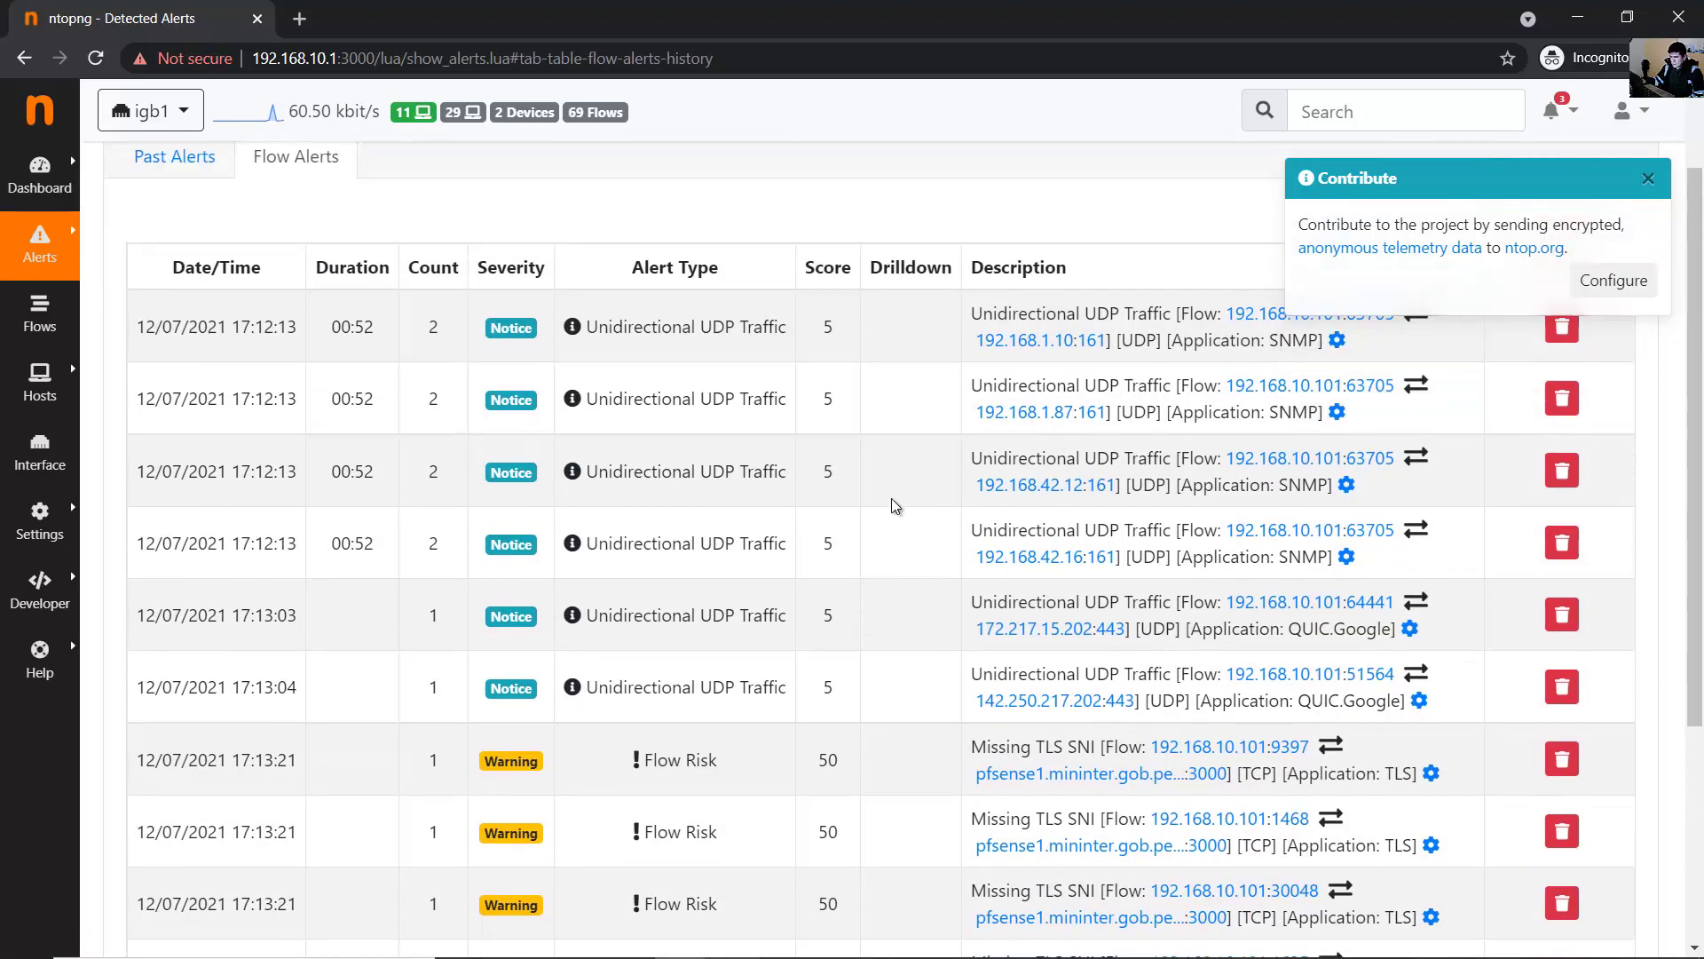
pyautogui.scroll(-3, 711, 493)
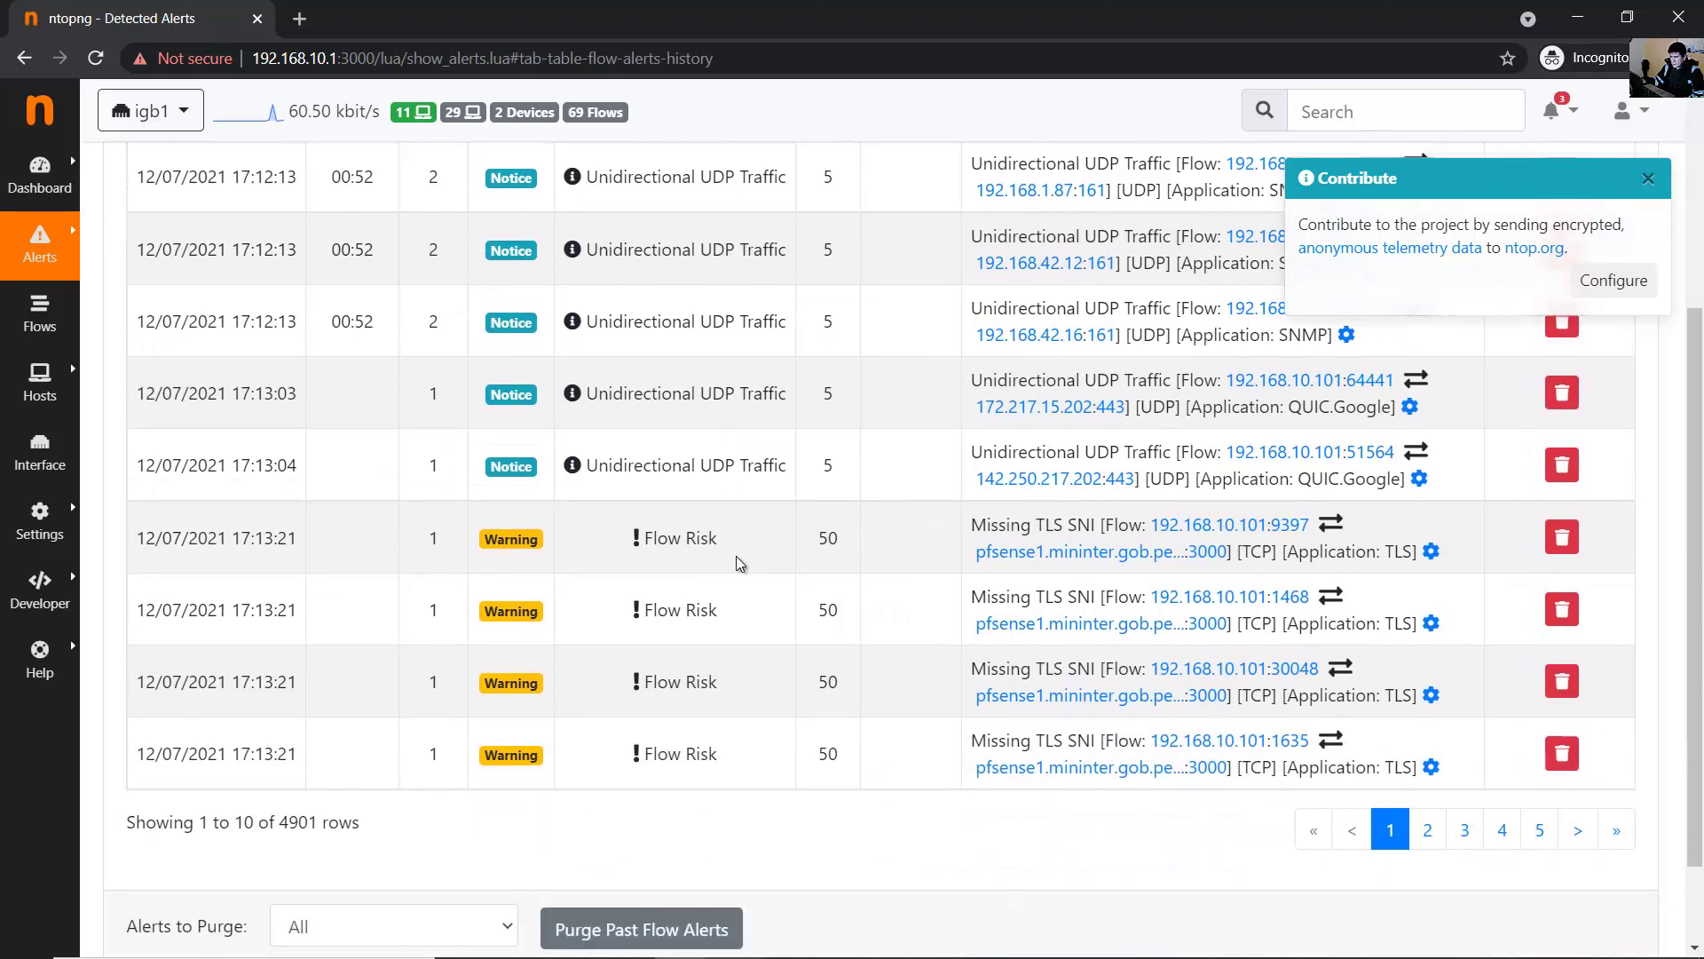
pyautogui.moveTo(740, 545); pyautogui.dragTo(632, 549)
pyautogui.click(748, 548)
pyautogui.tripleClick(691, 543)
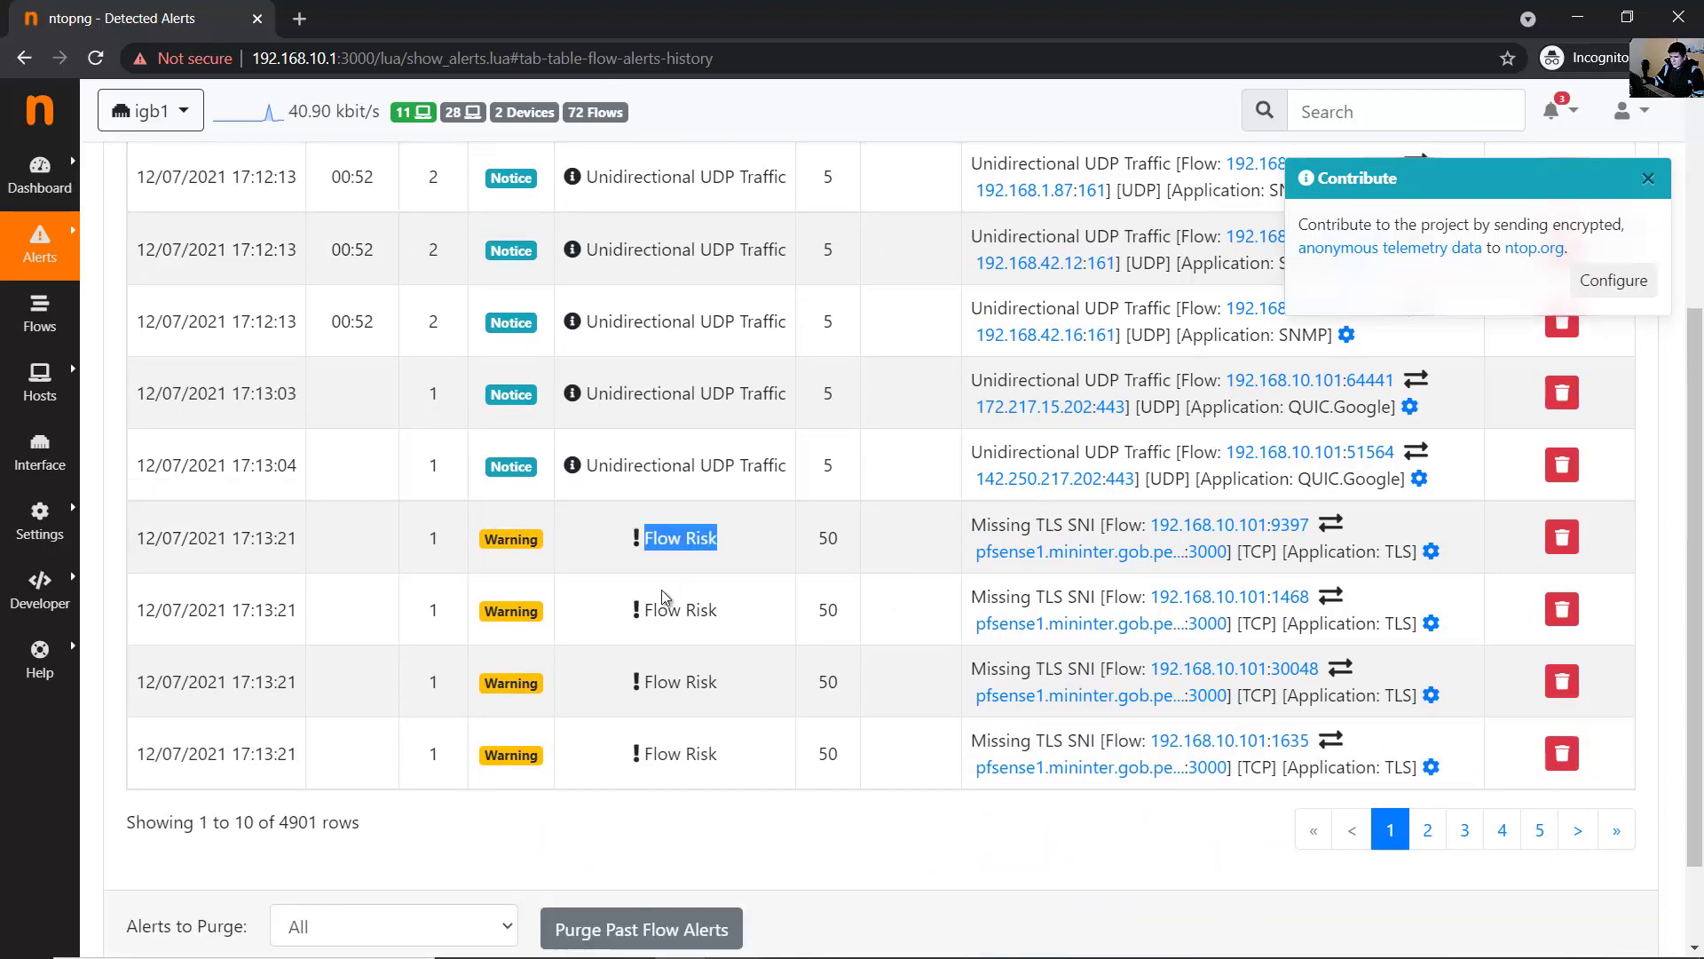
pyautogui.click(652, 615)
pyautogui.moveTo(652, 614); pyautogui.dragTo(707, 615)
pyautogui.scroll(1, 707, 610)
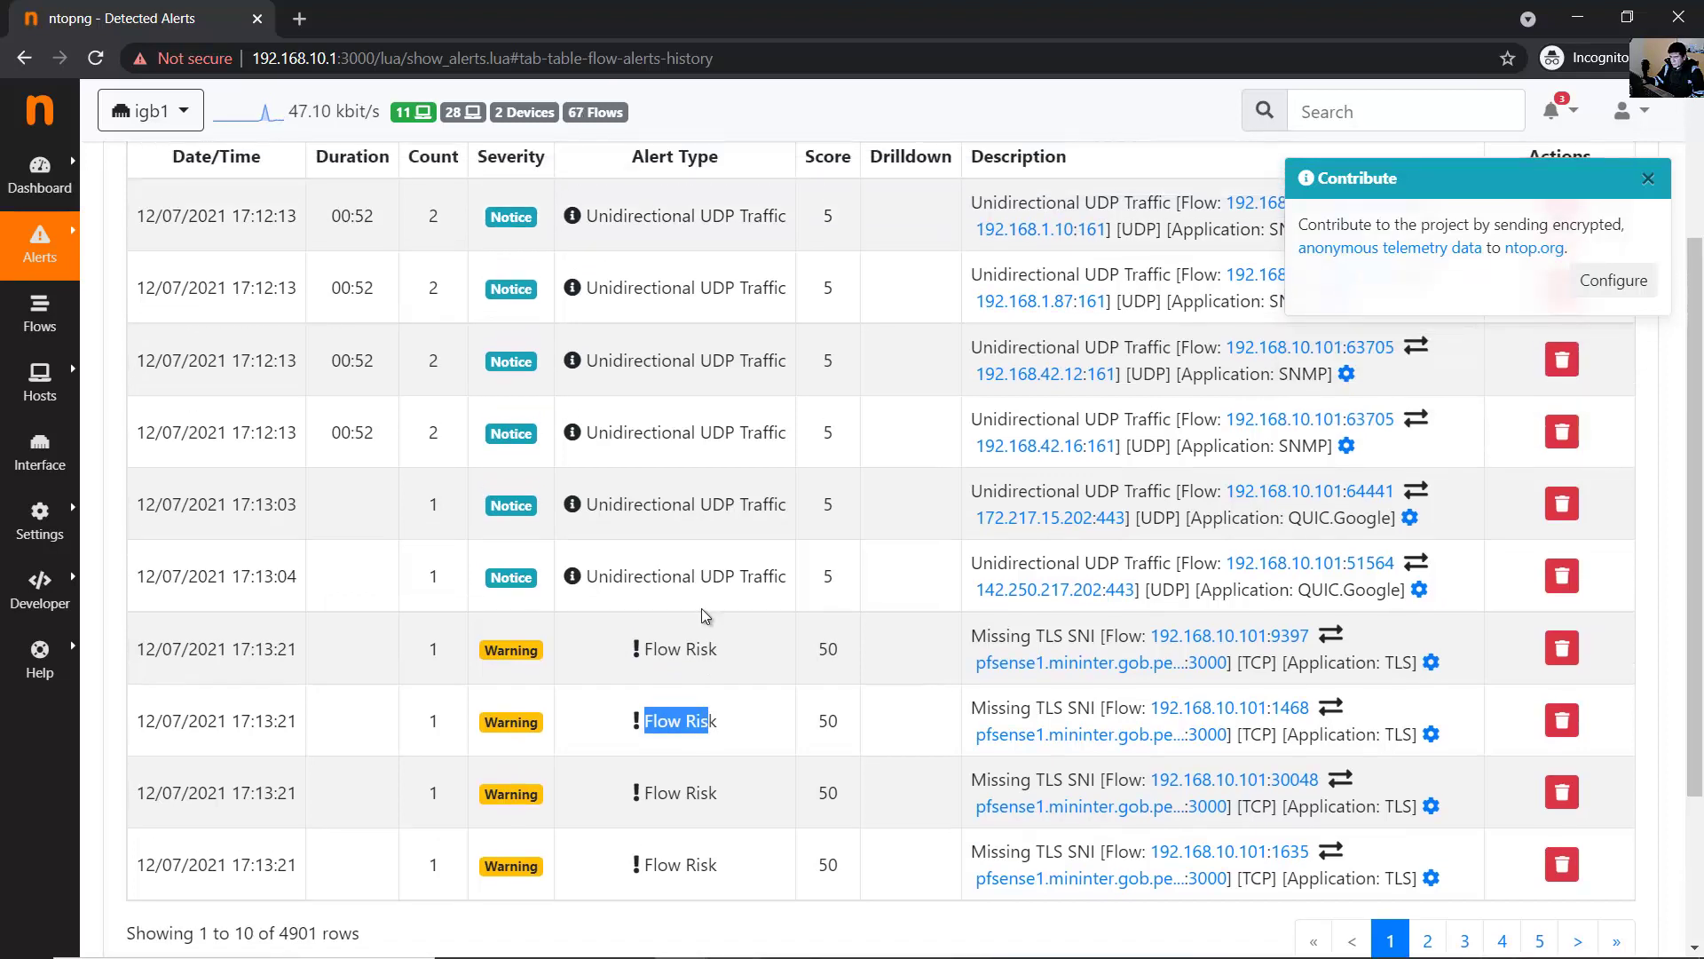
pyautogui.scroll(1, 706, 613)
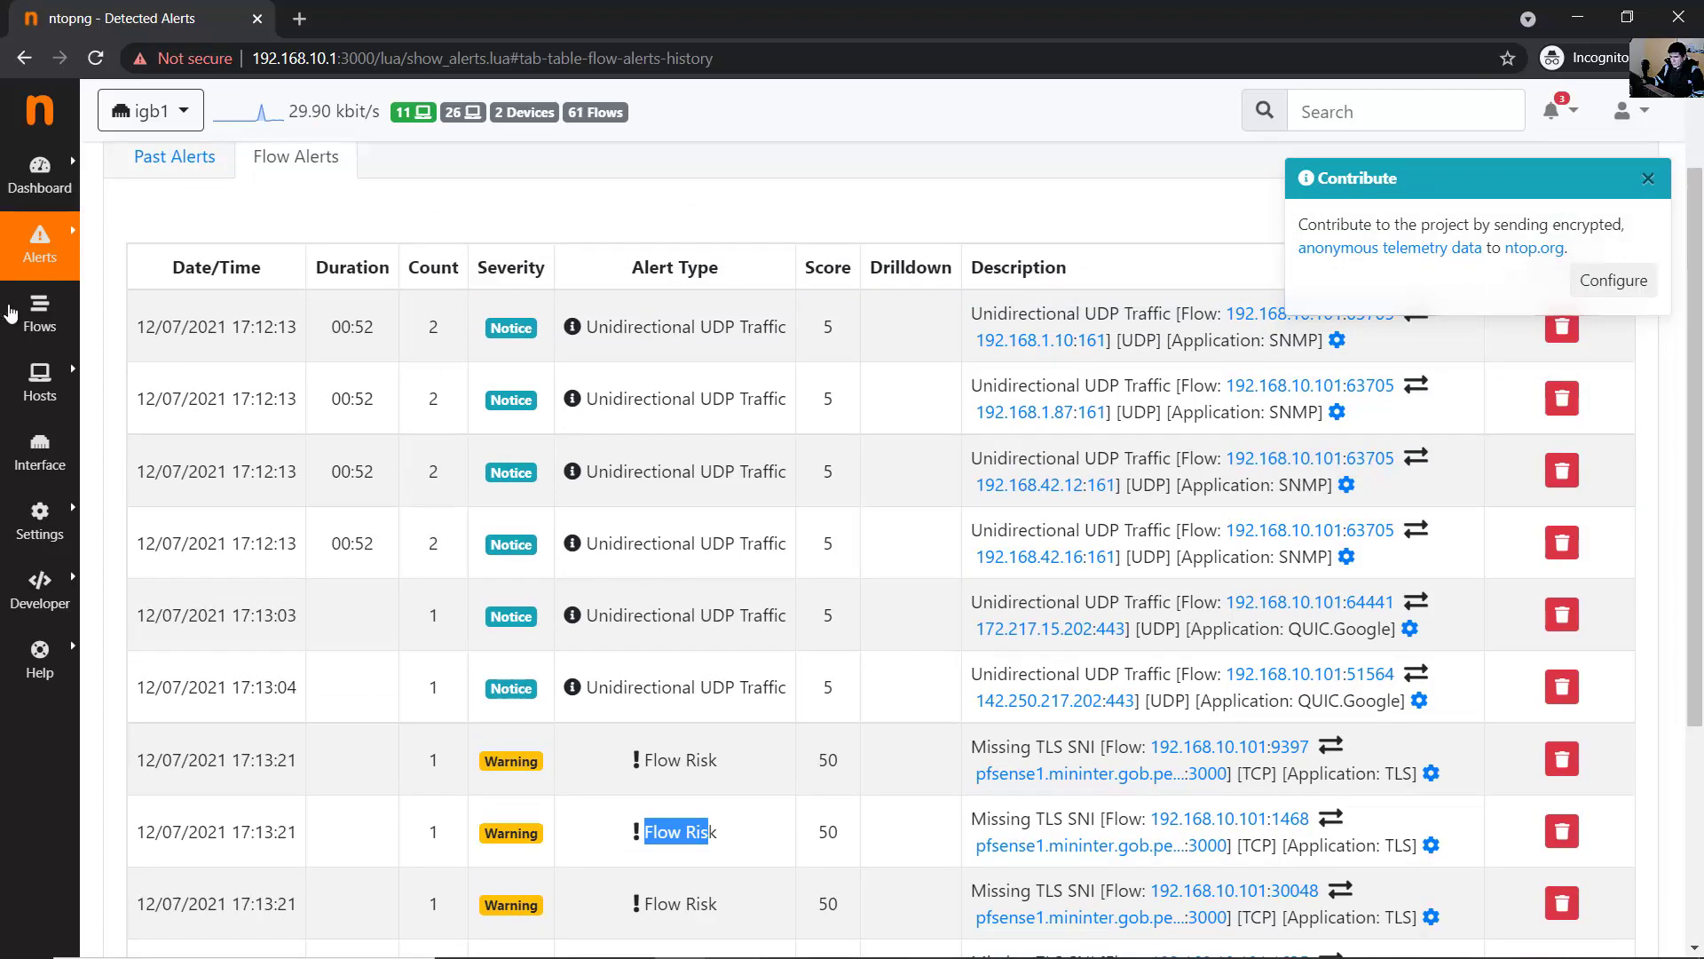
pyautogui.click(35, 312)
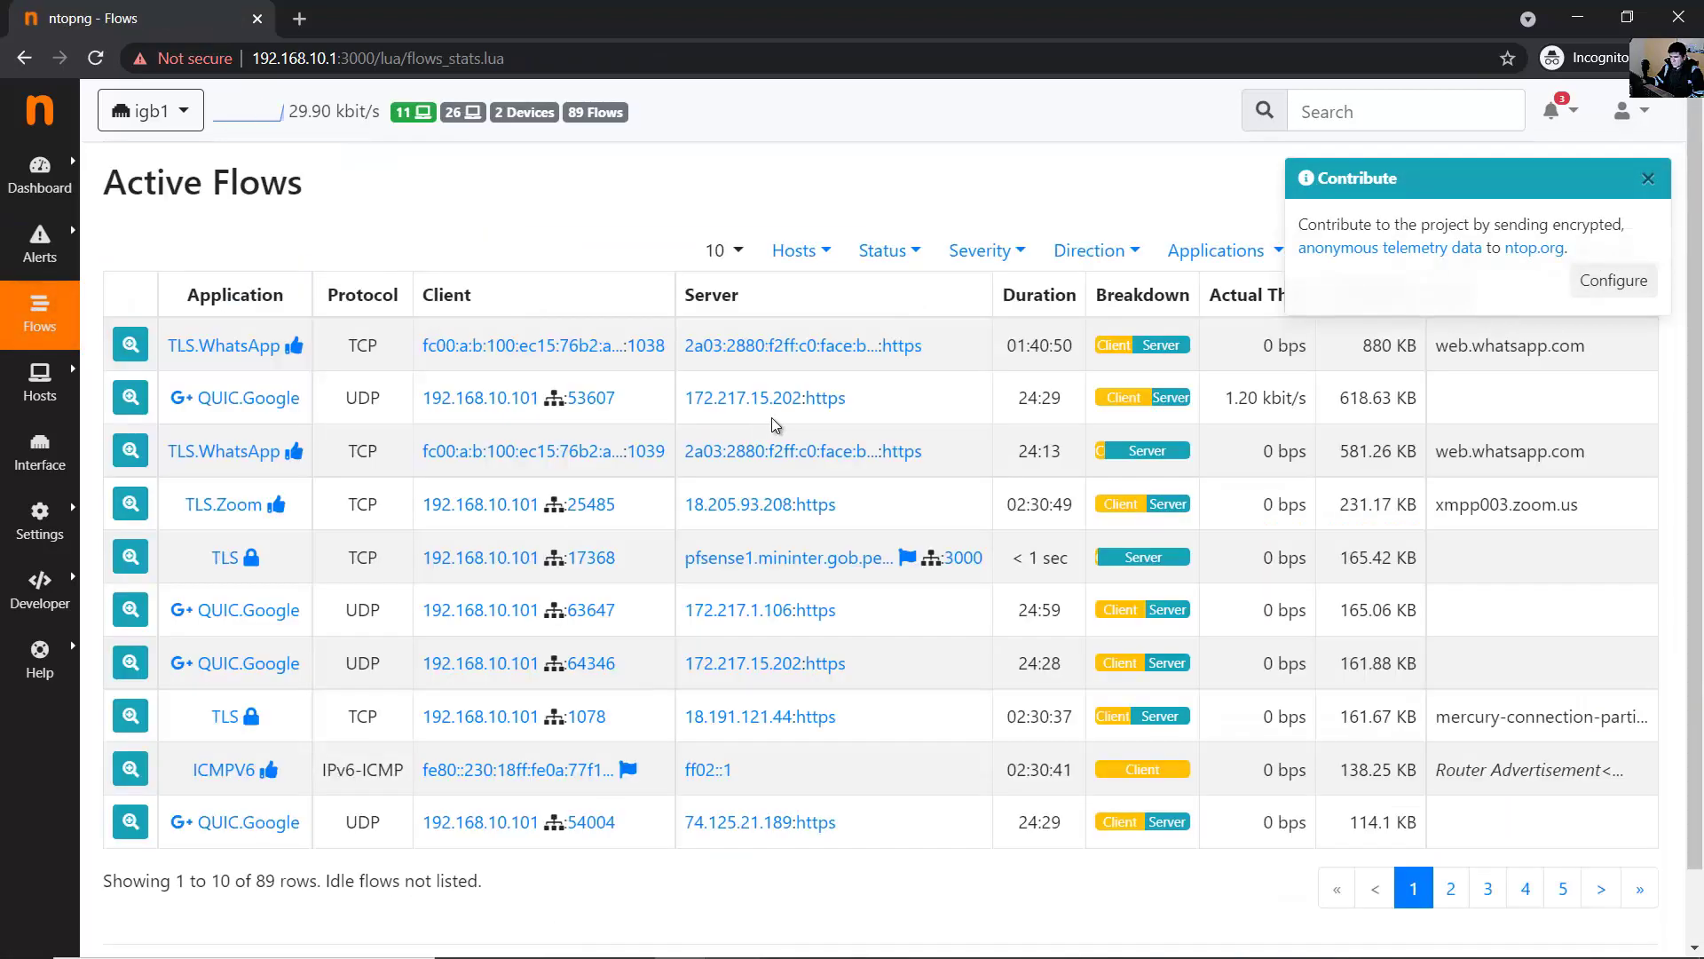
# - Dismiss the telemetry notice and inspect the TLS.WhatsApp flow's addresses, 01:41:07 duration, bytes and web.whatsapp.com info
pyautogui.click(1648, 179)
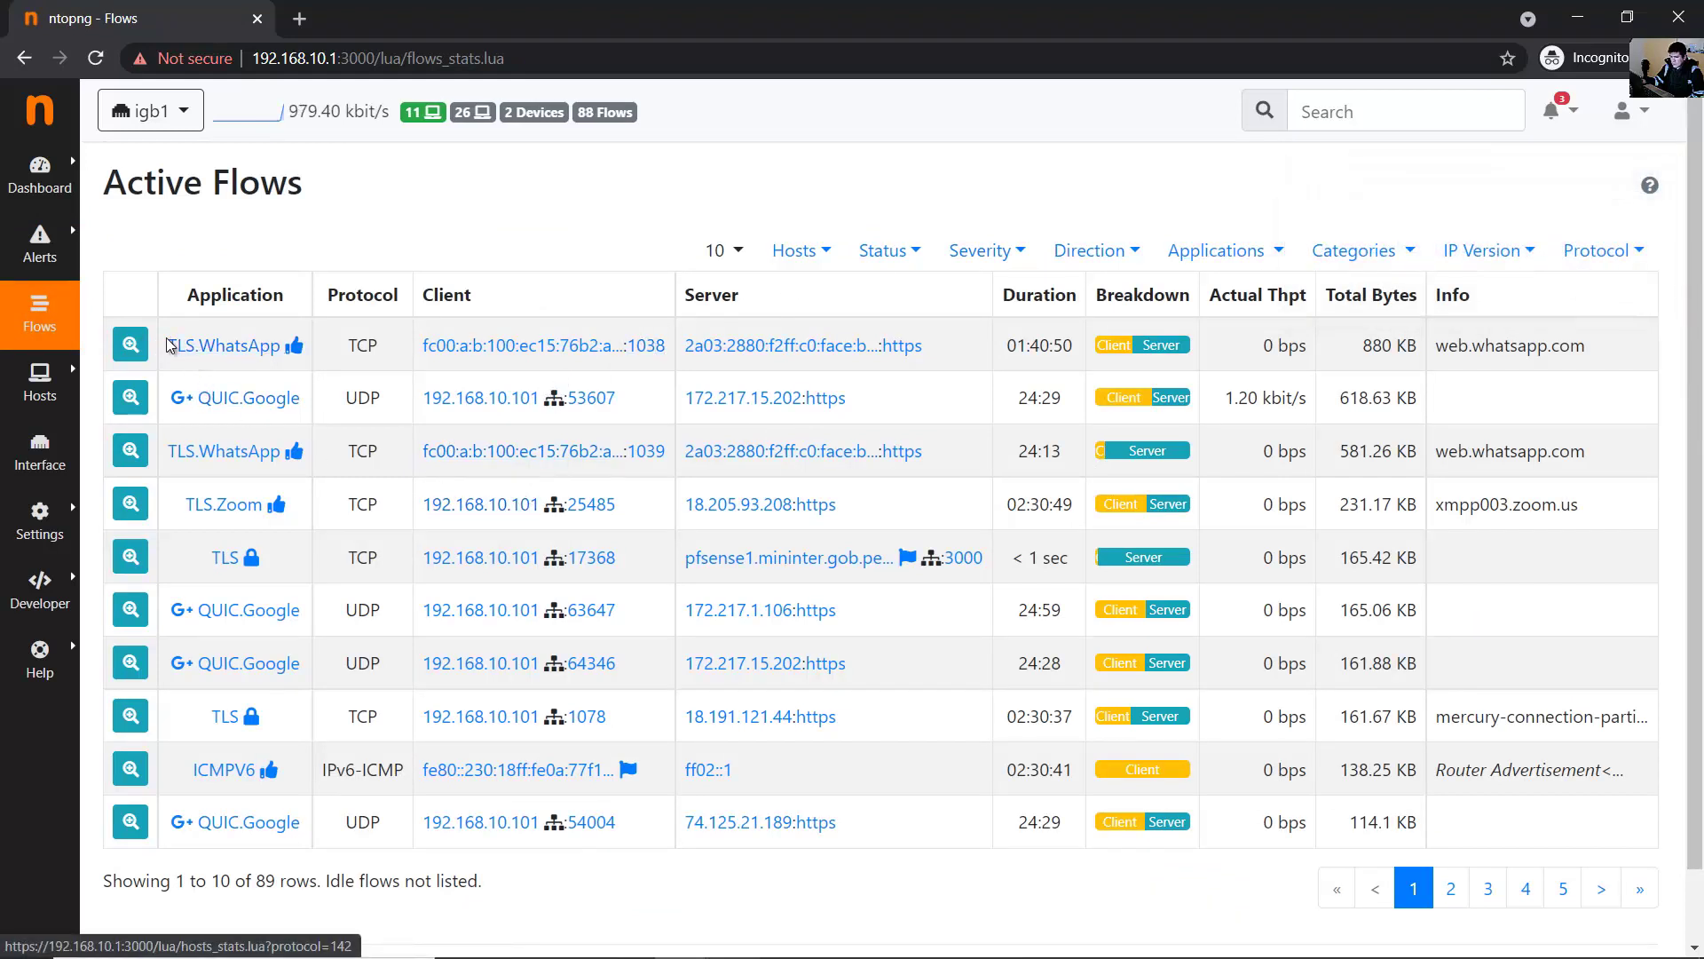
pyautogui.moveTo(176, 344); pyautogui.dragTo(404, 351)
pyautogui.click(404, 262)
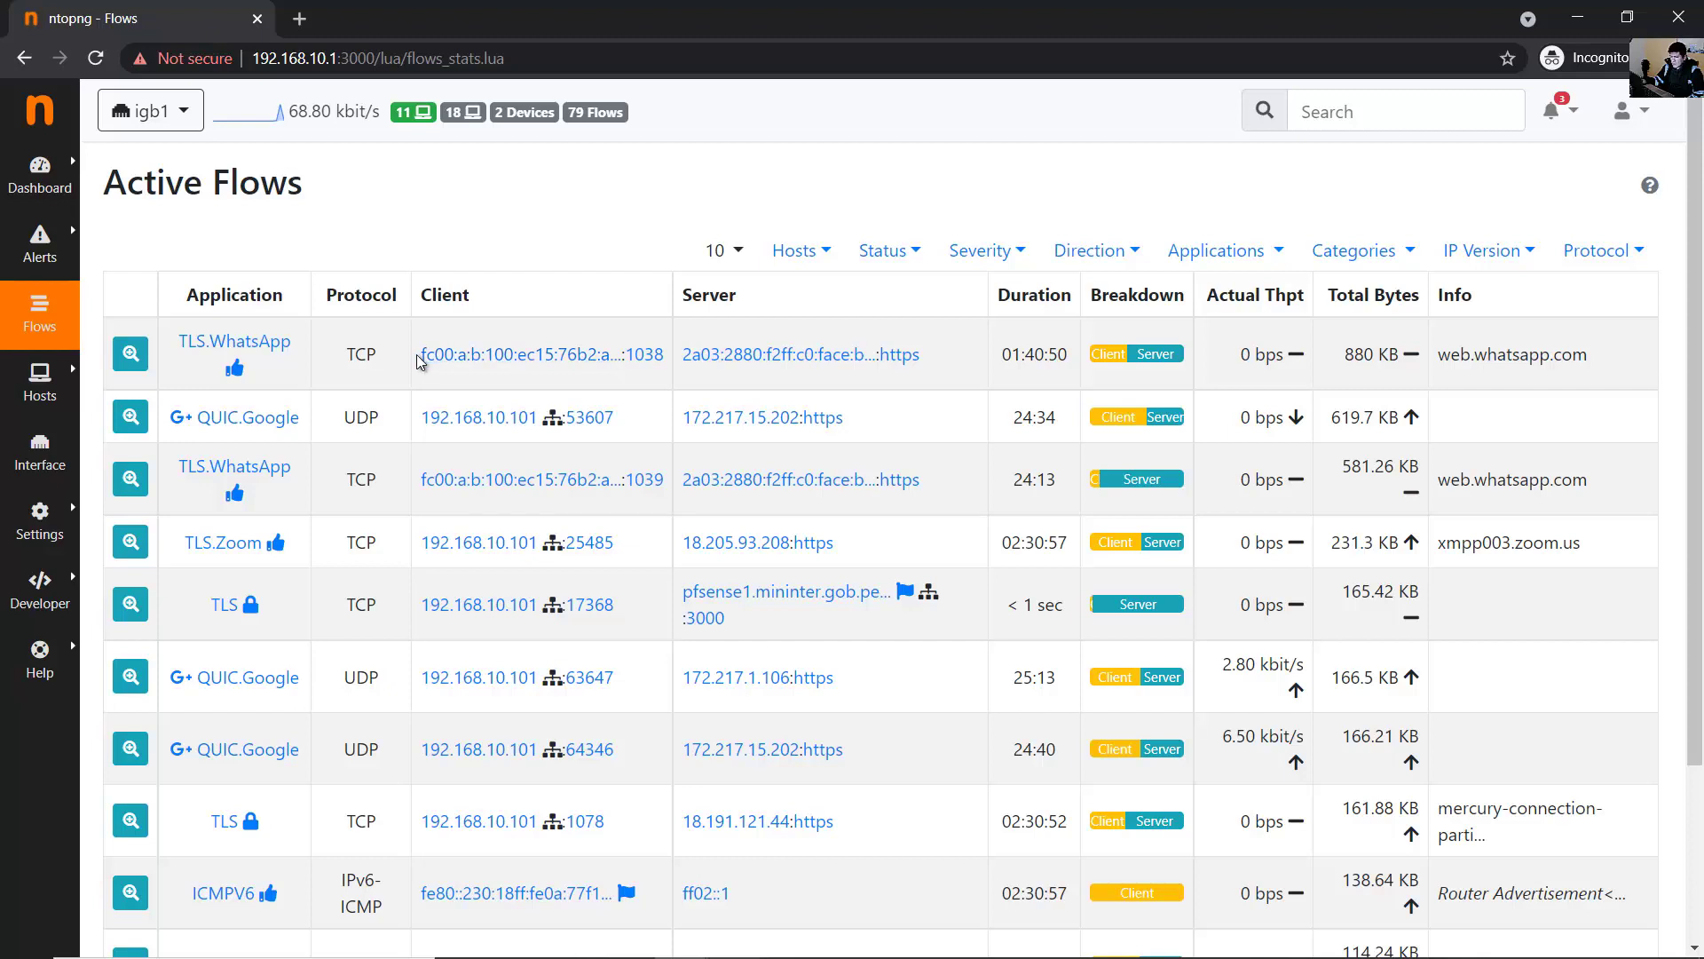
pyautogui.moveTo(428, 356); pyautogui.dragTo(625, 364)
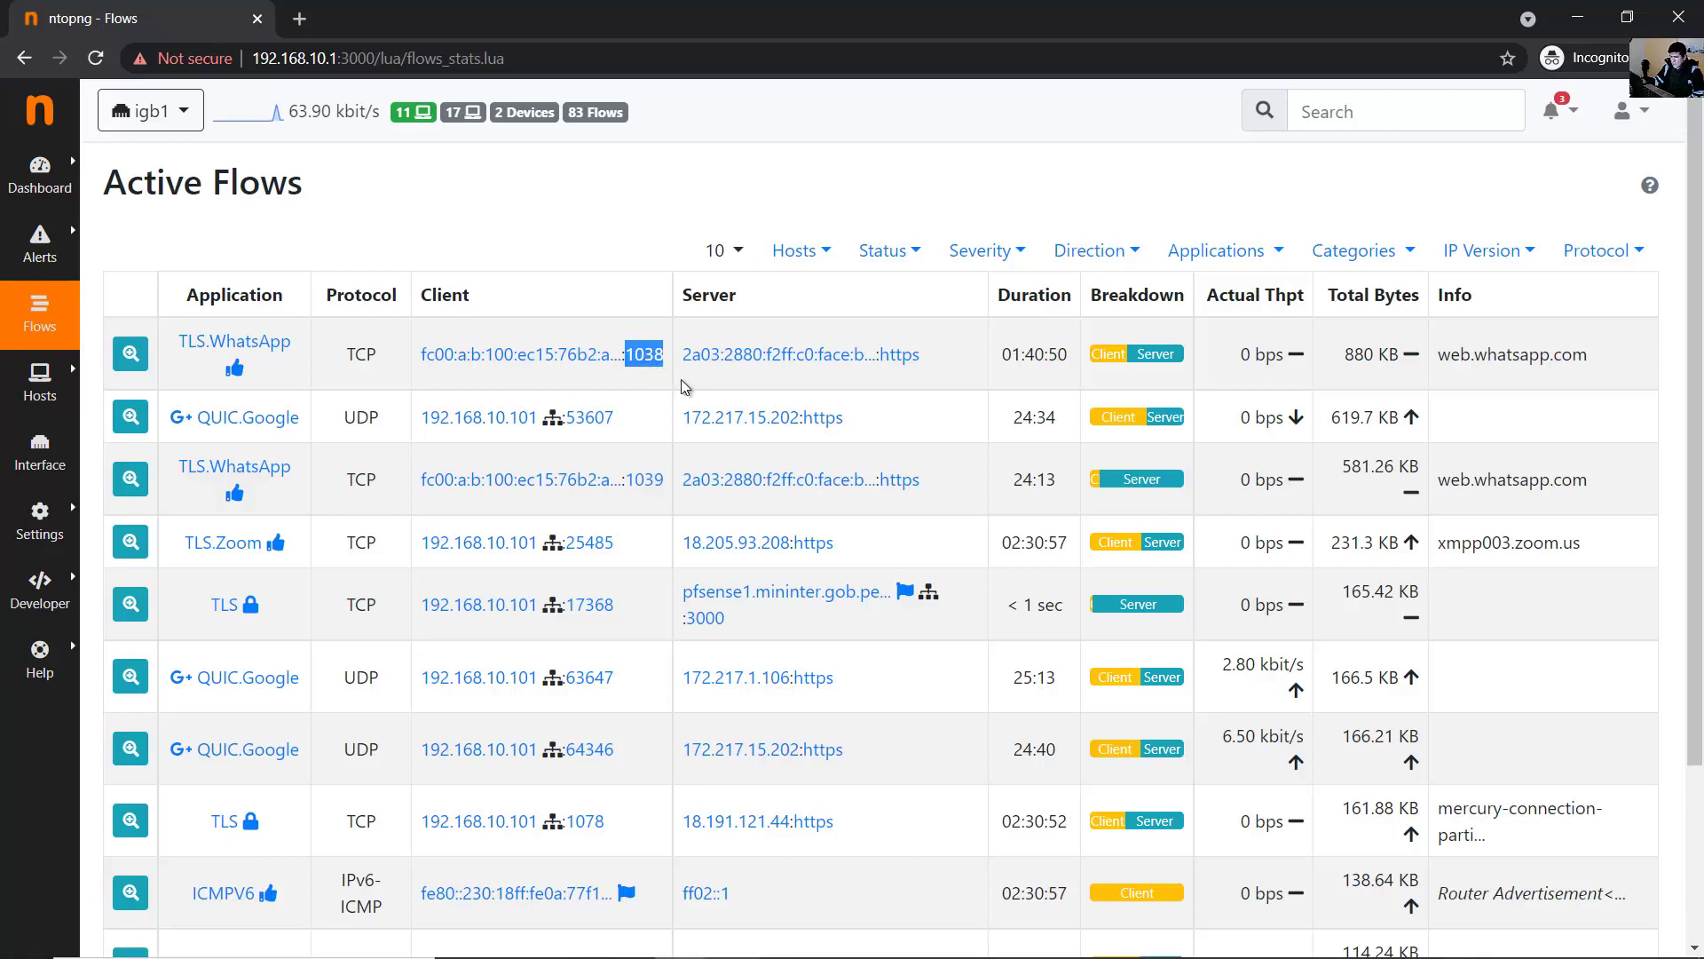
pyautogui.click(685, 382)
pyautogui.moveTo(685, 382); pyautogui.dragTo(890, 382)
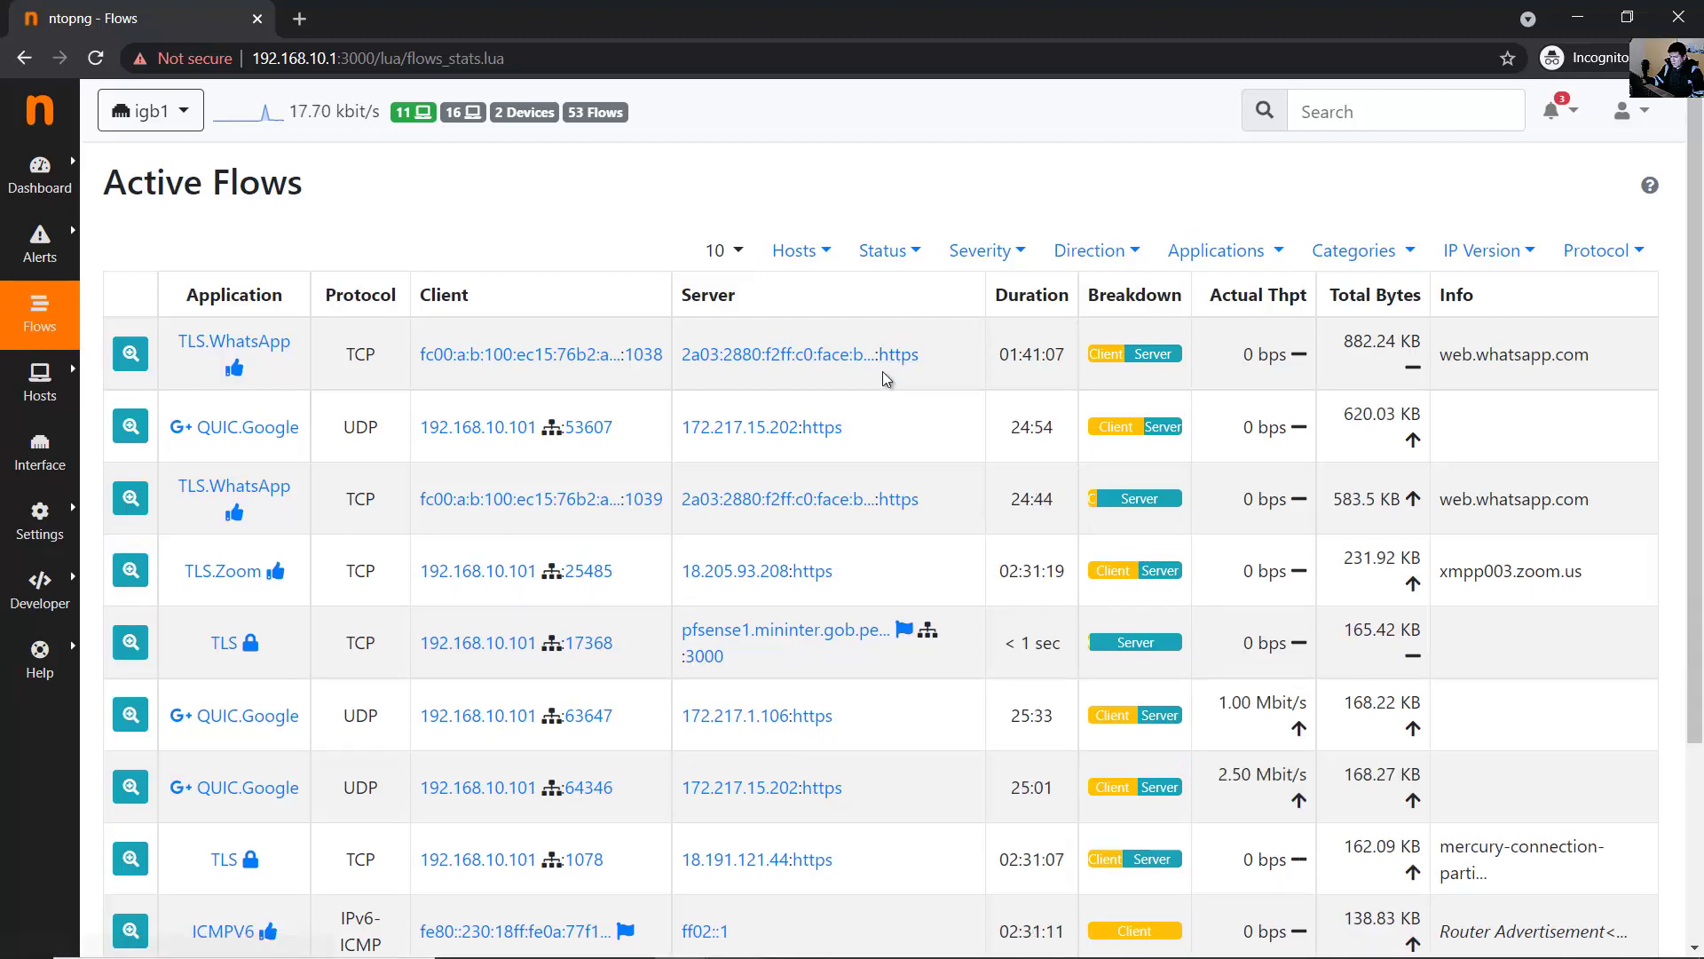
pyautogui.doubleClick(894, 369)
pyautogui.tripleClick(1025, 359)
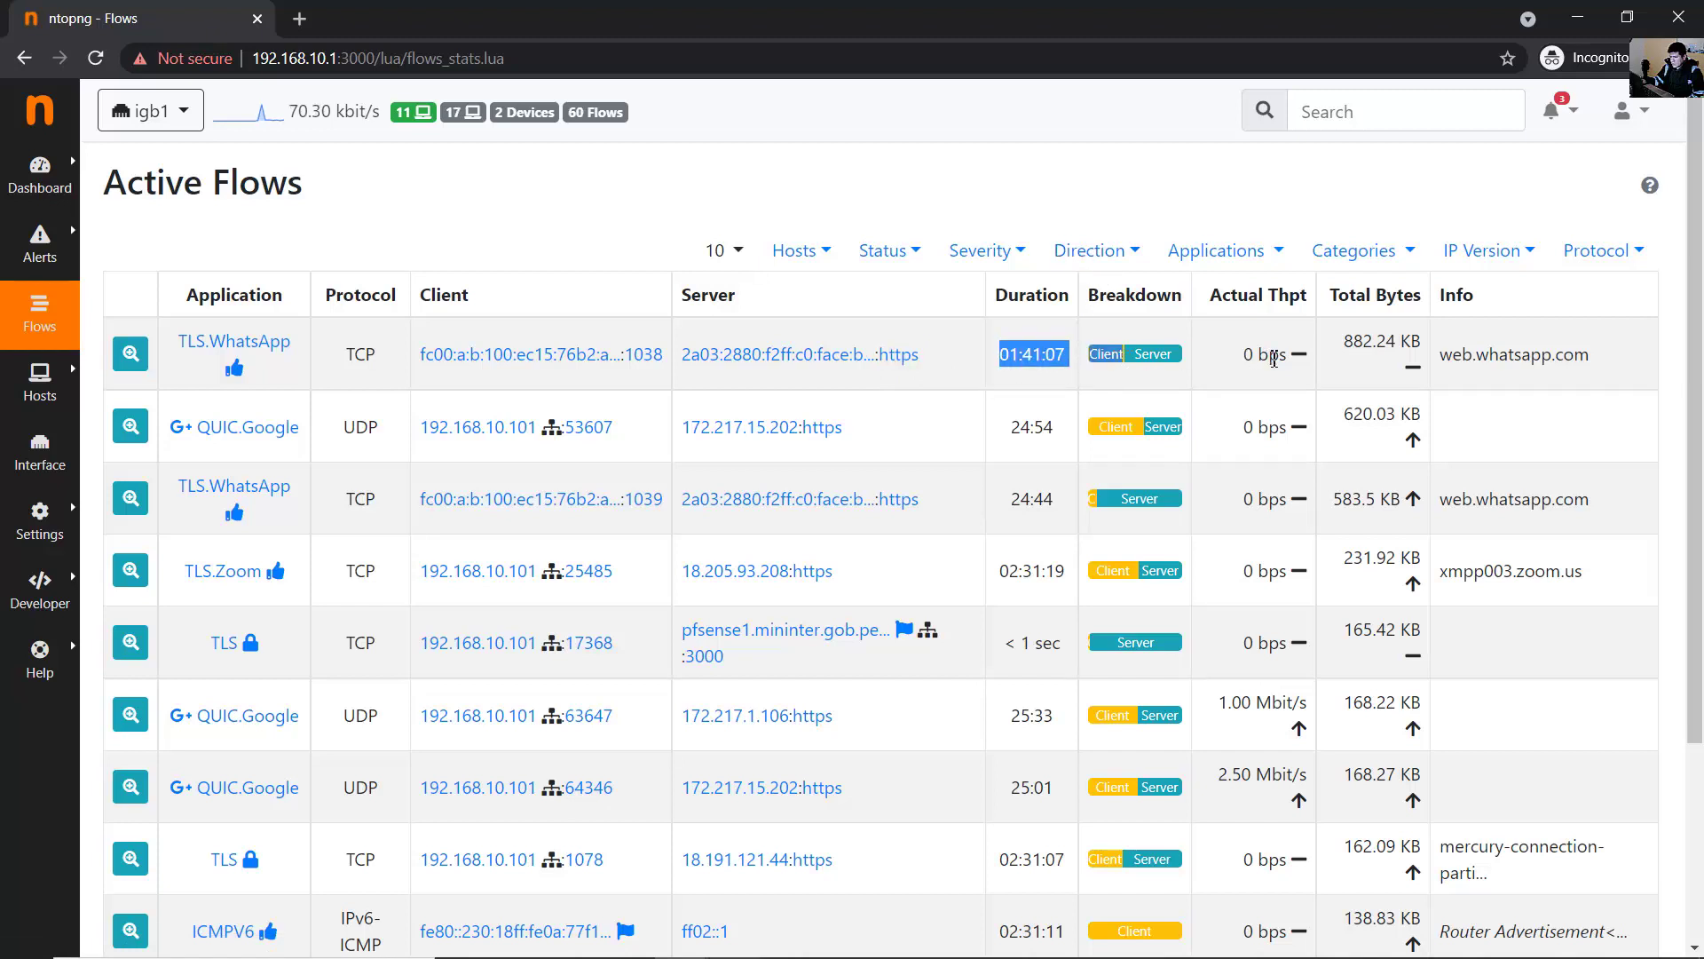
pyautogui.moveTo(1352, 346); pyautogui.dragTo(1415, 348)
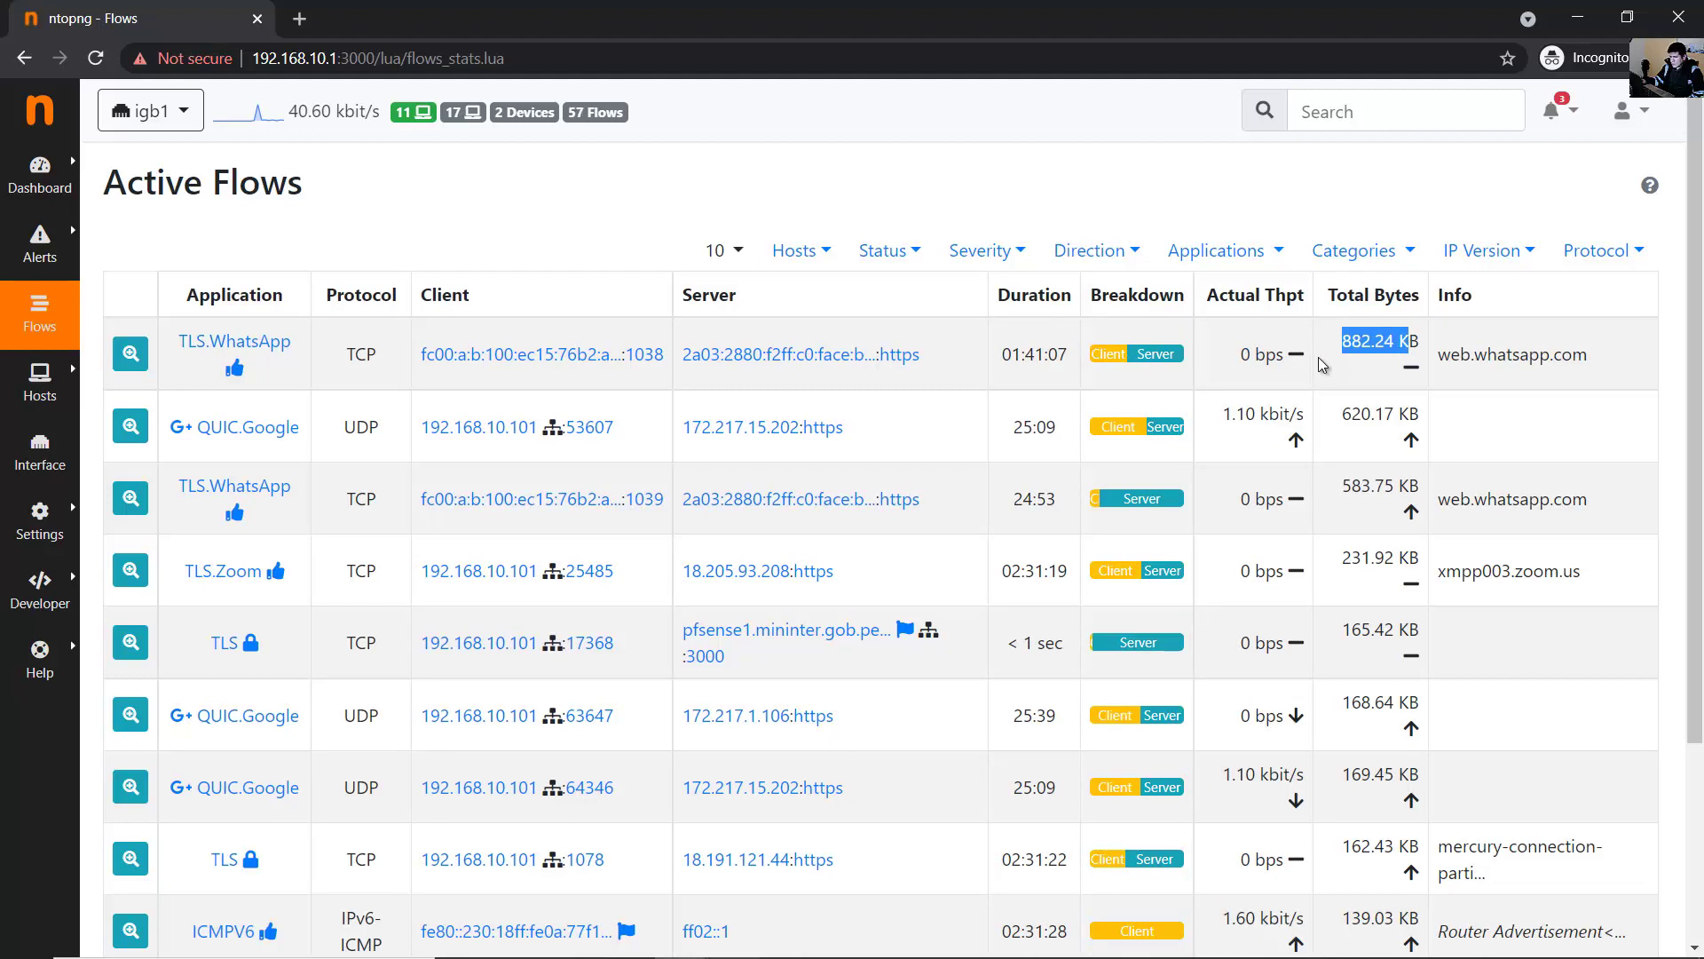
pyautogui.moveTo(1236, 356); pyautogui.dragTo(1293, 357)
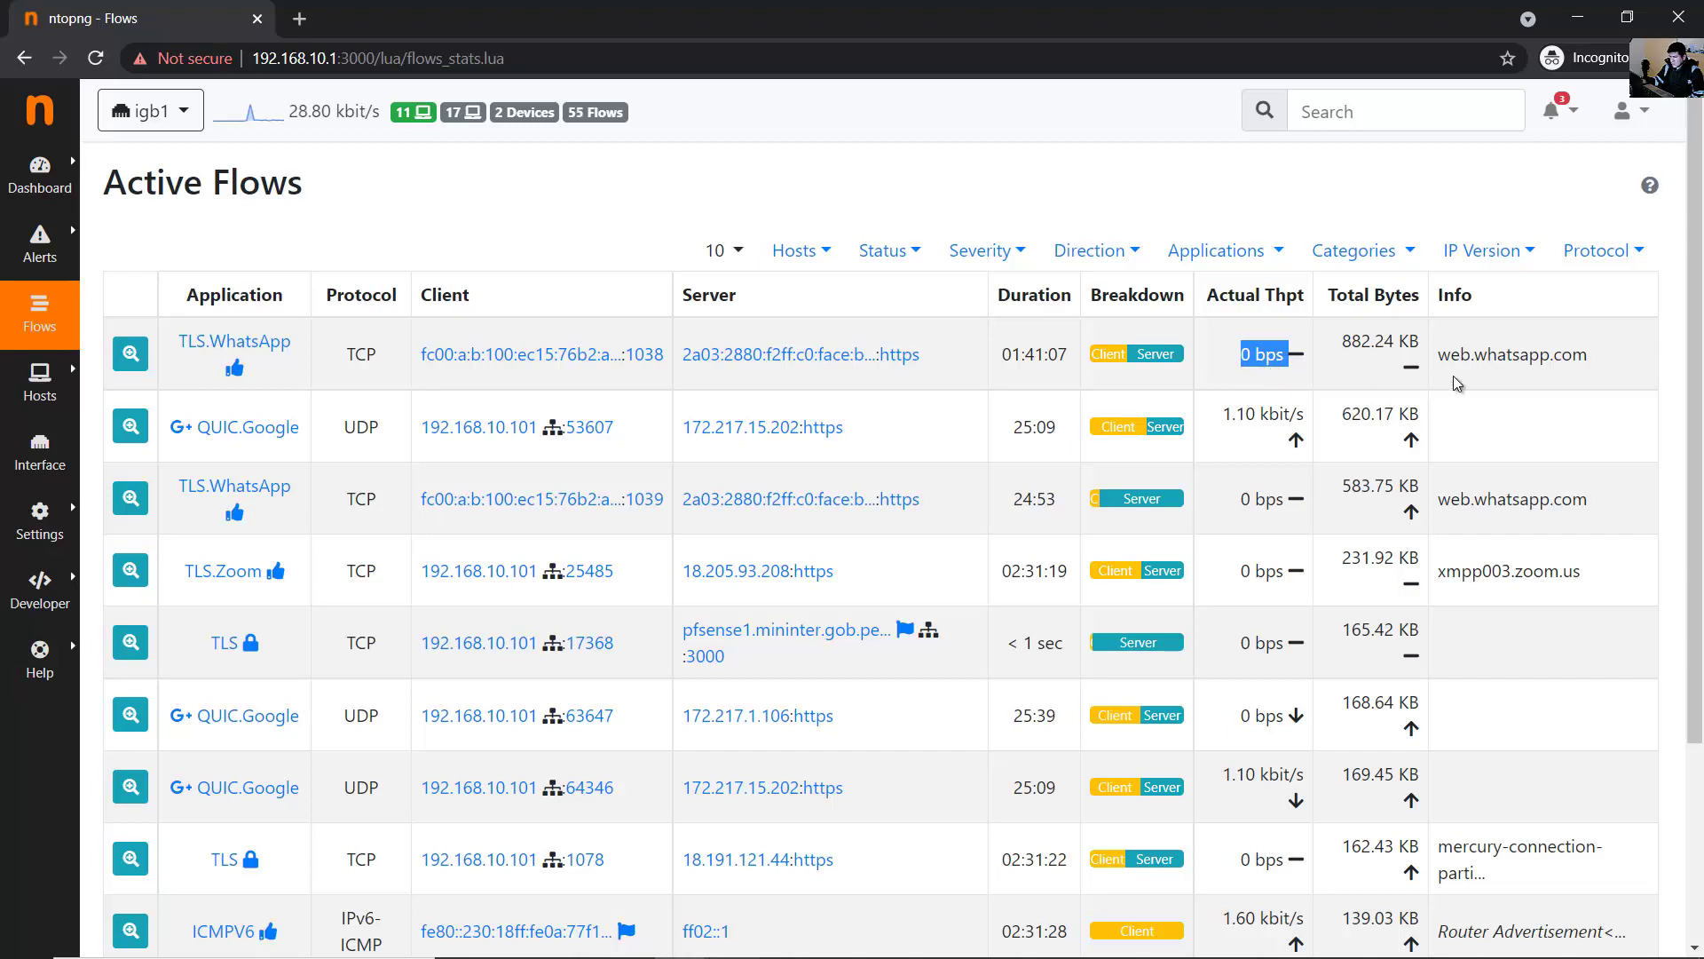
pyautogui.moveTo(1456, 359); pyautogui.dragTo(1579, 379)
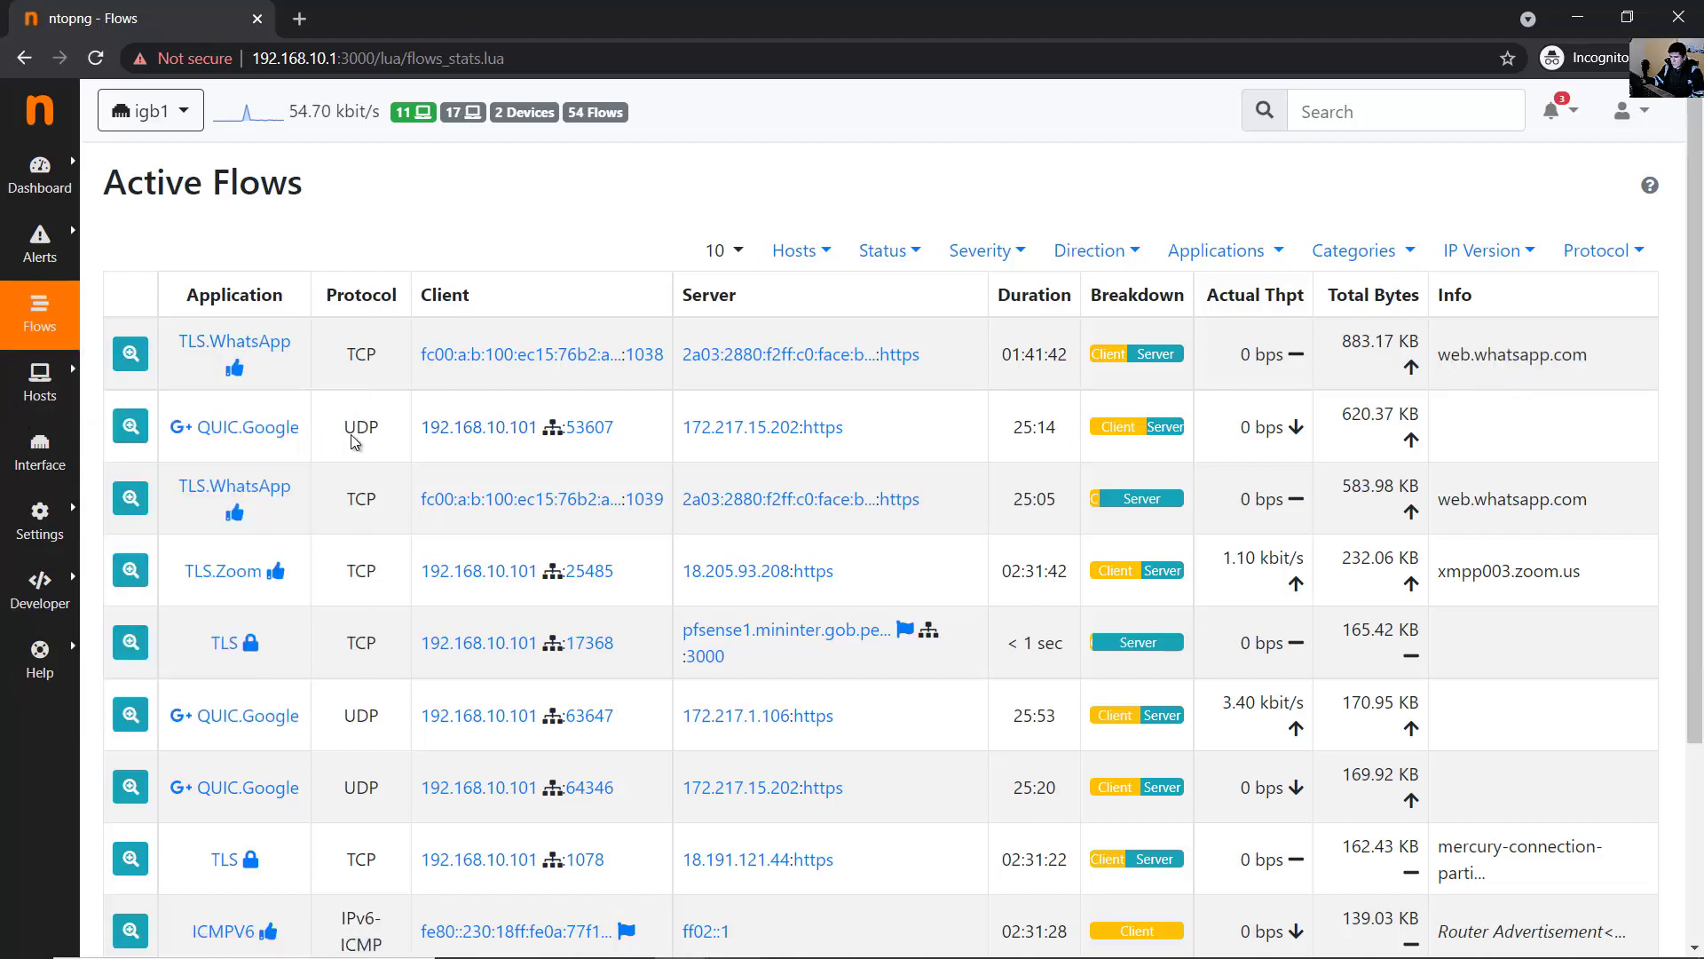
# - Review the QUIC.Google and TLS.Zoom flows' addresses and bytes, then open the All Hosts list
pyautogui.doubleClick(457, 443)
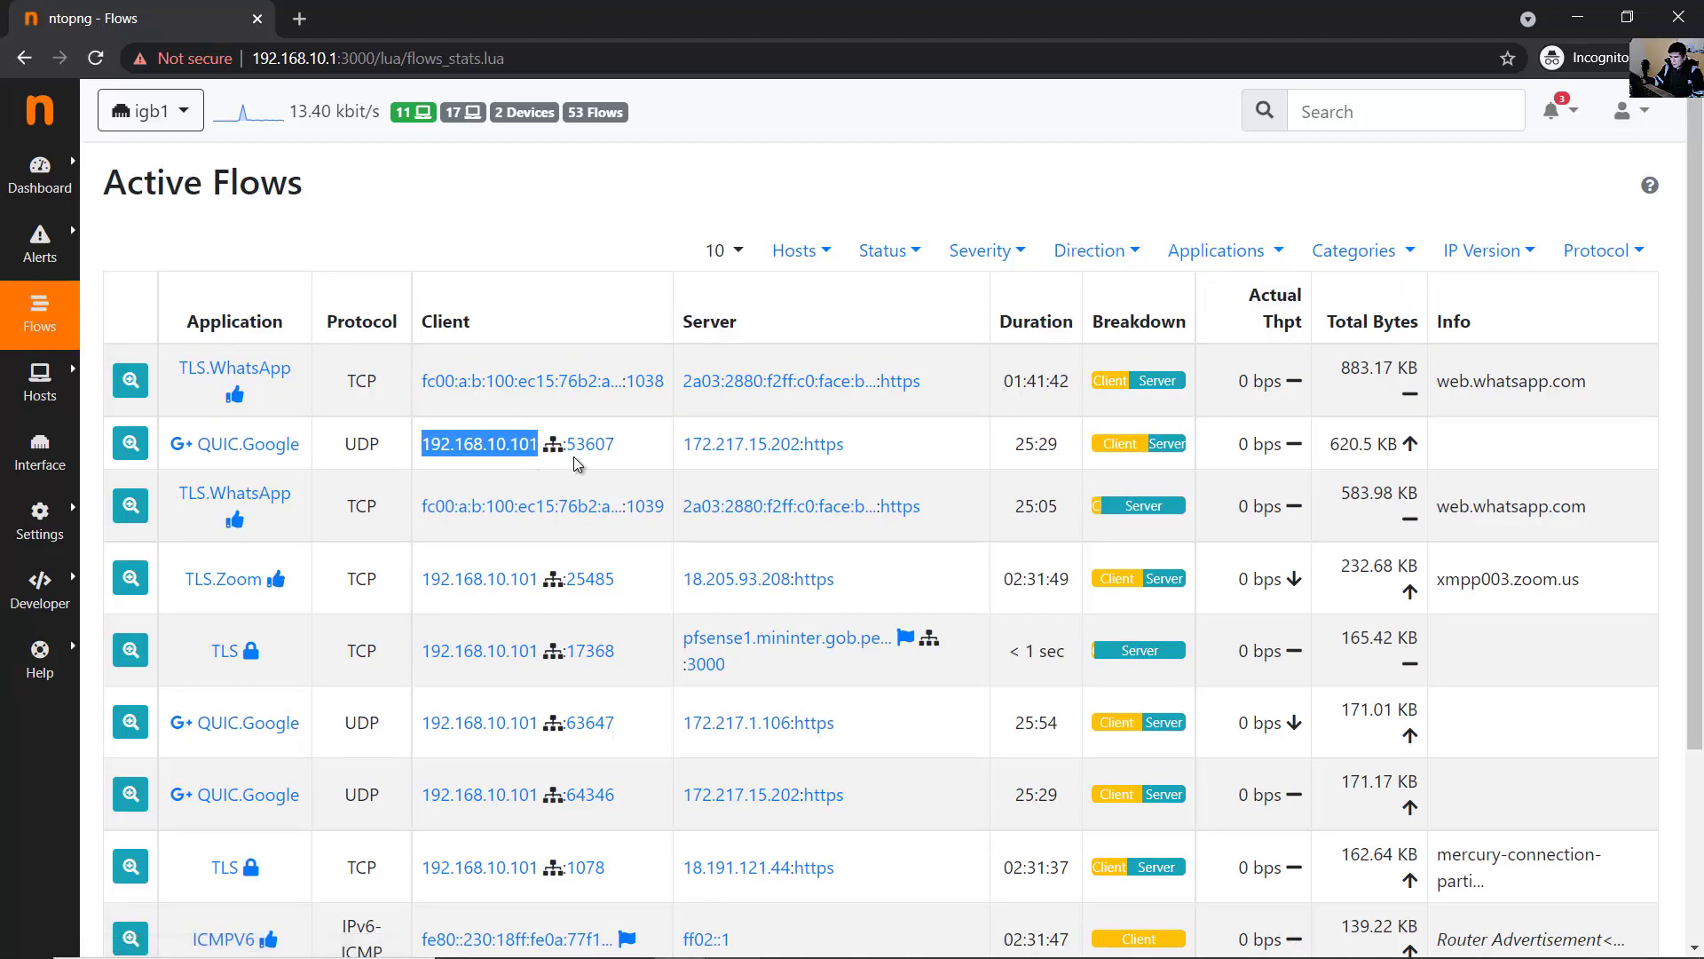
pyautogui.moveTo(684, 444); pyautogui.dragTo(800, 441)
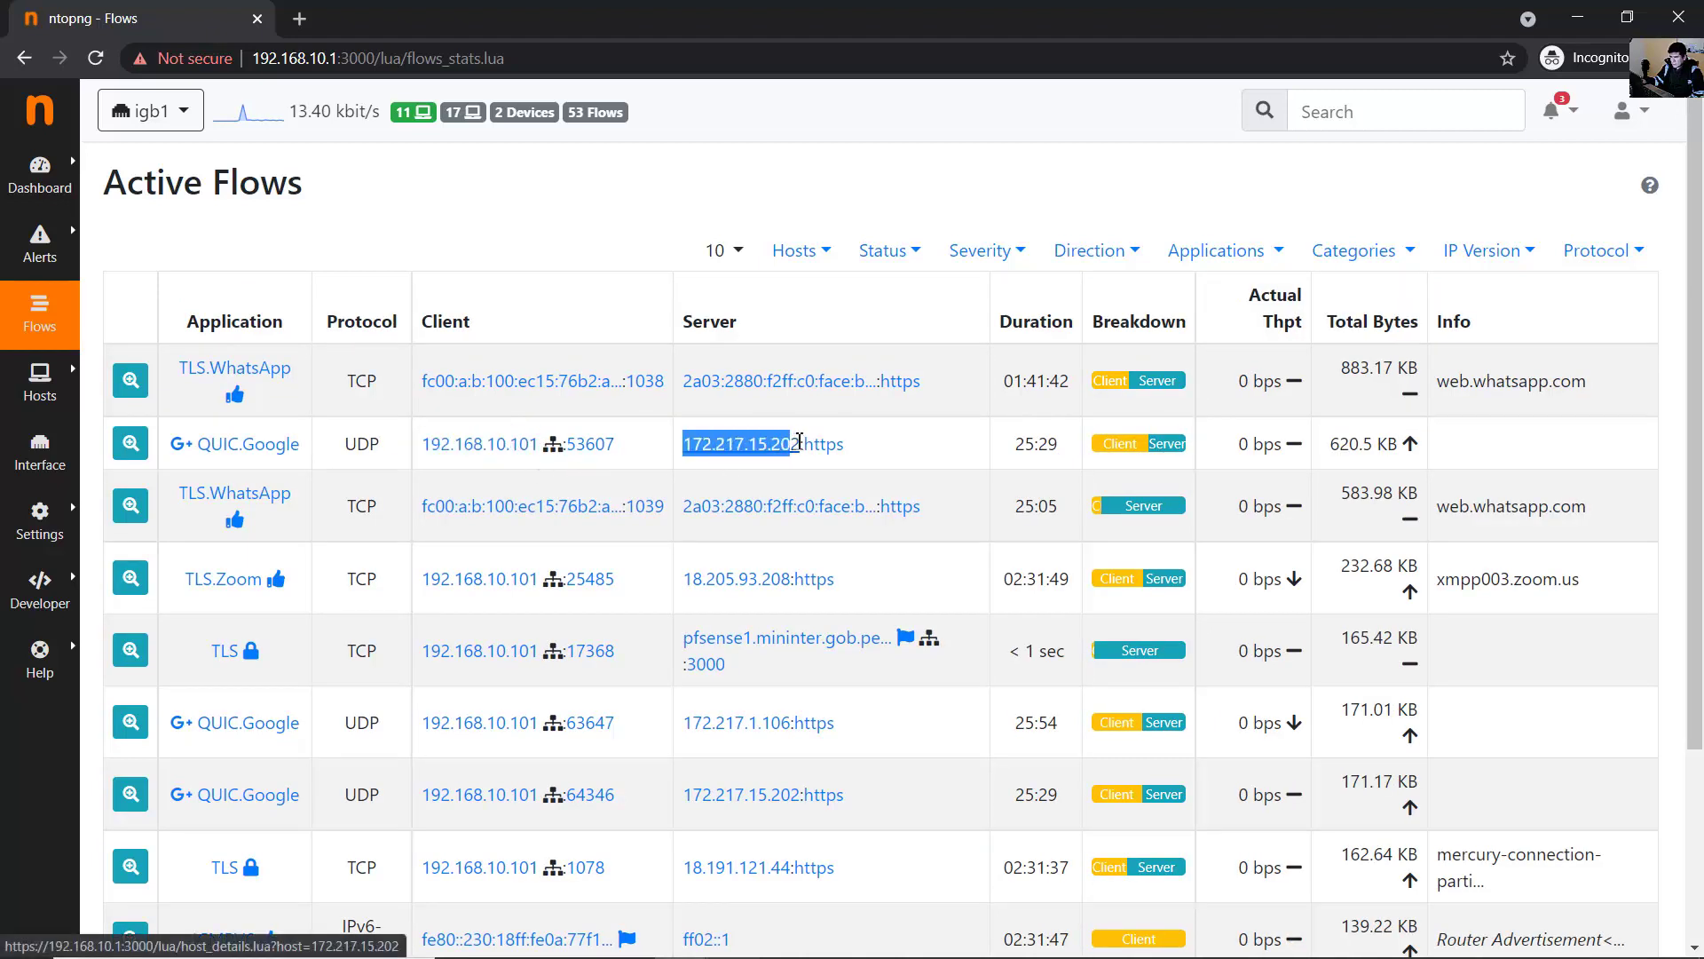
pyautogui.scroll(-1, 800, 444)
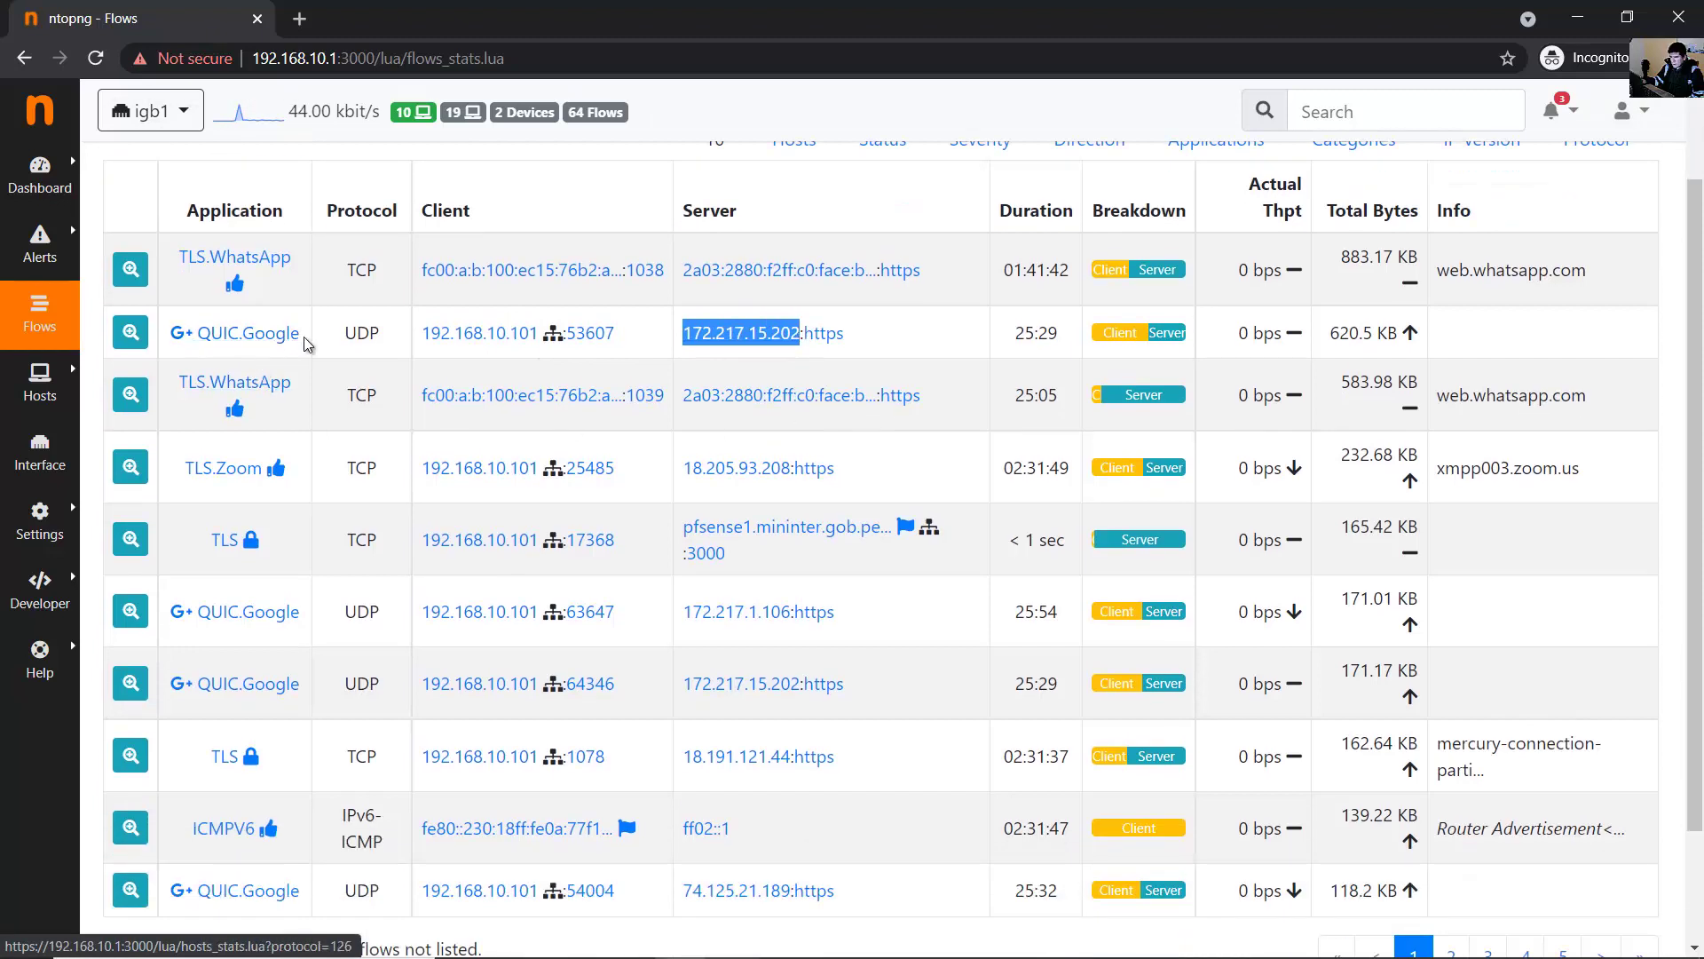
pyautogui.moveTo(300, 336); pyautogui.dragTo(196, 338)
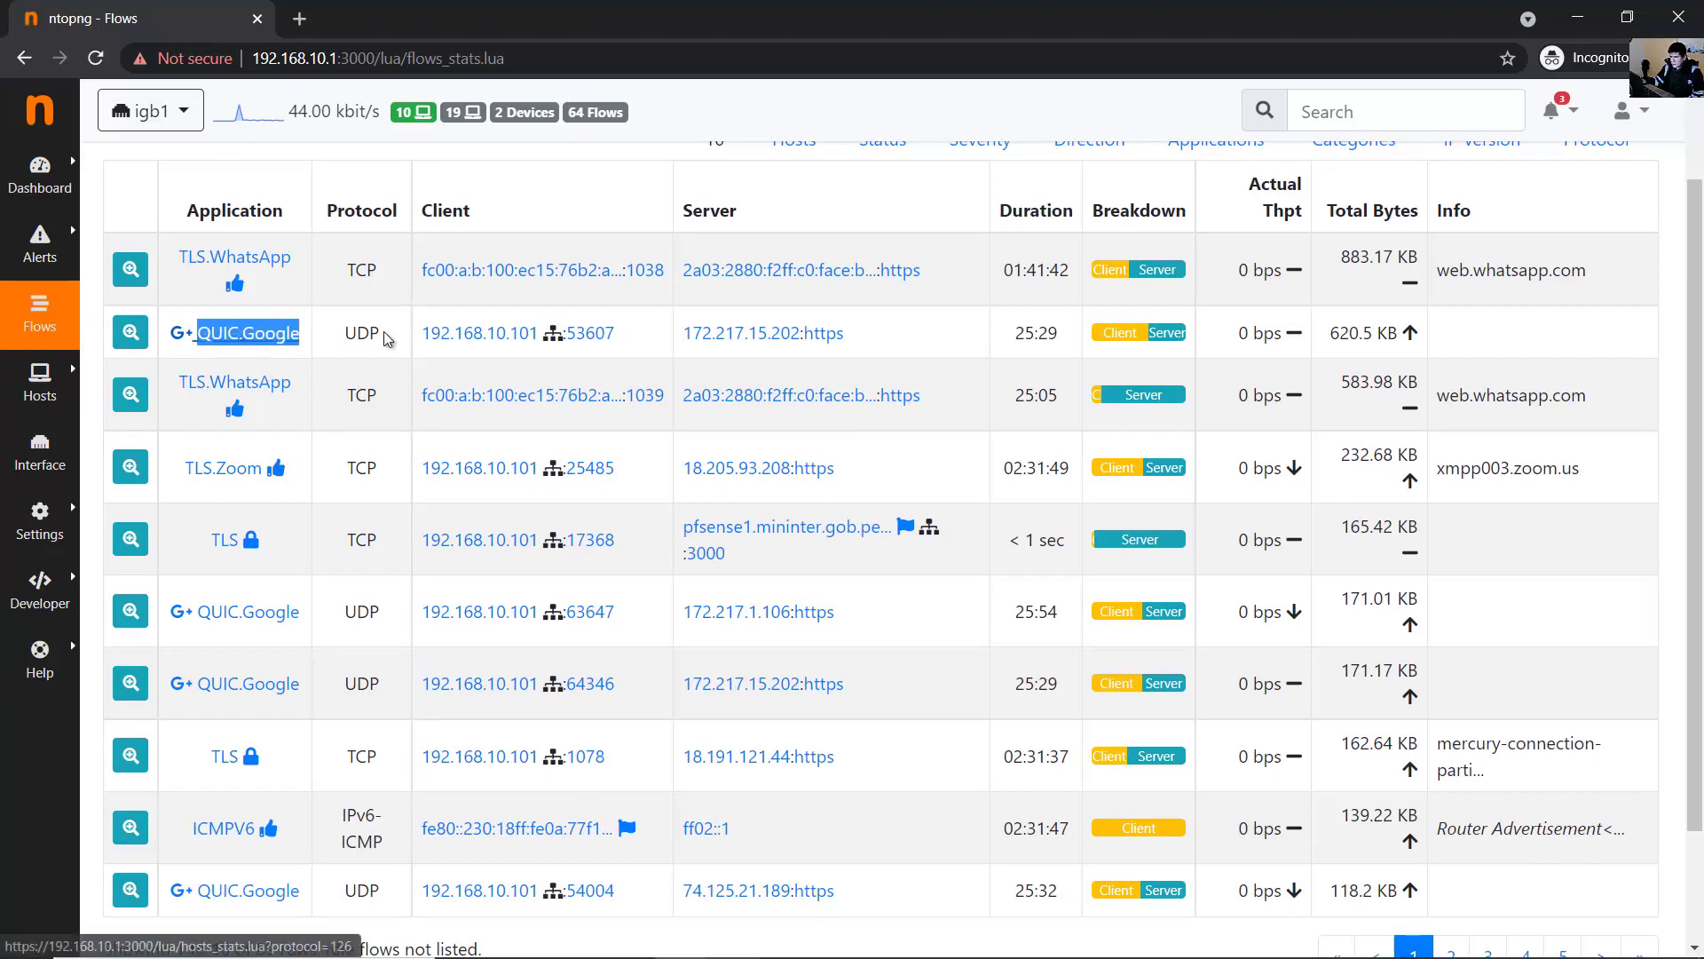
pyautogui.moveTo(1339, 338); pyautogui.dragTo(1412, 336)
pyautogui.scroll(1, 1417, 342)
pyautogui.click(1347, 441)
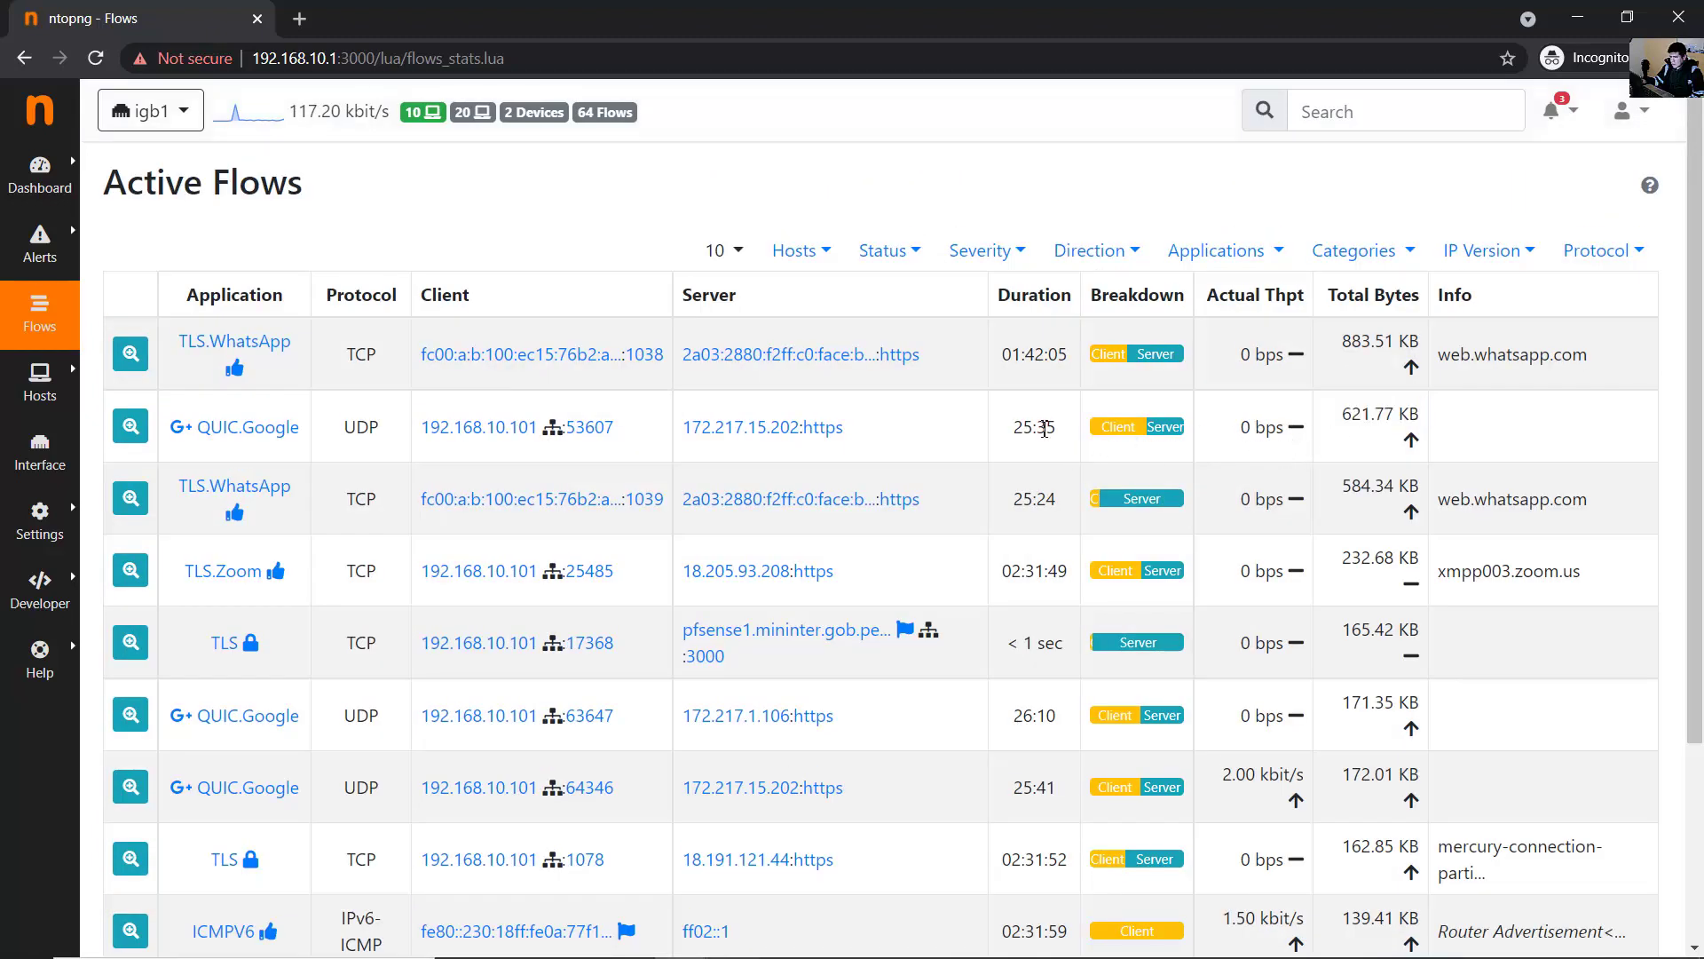
pyautogui.scroll(-3, 914, 446)
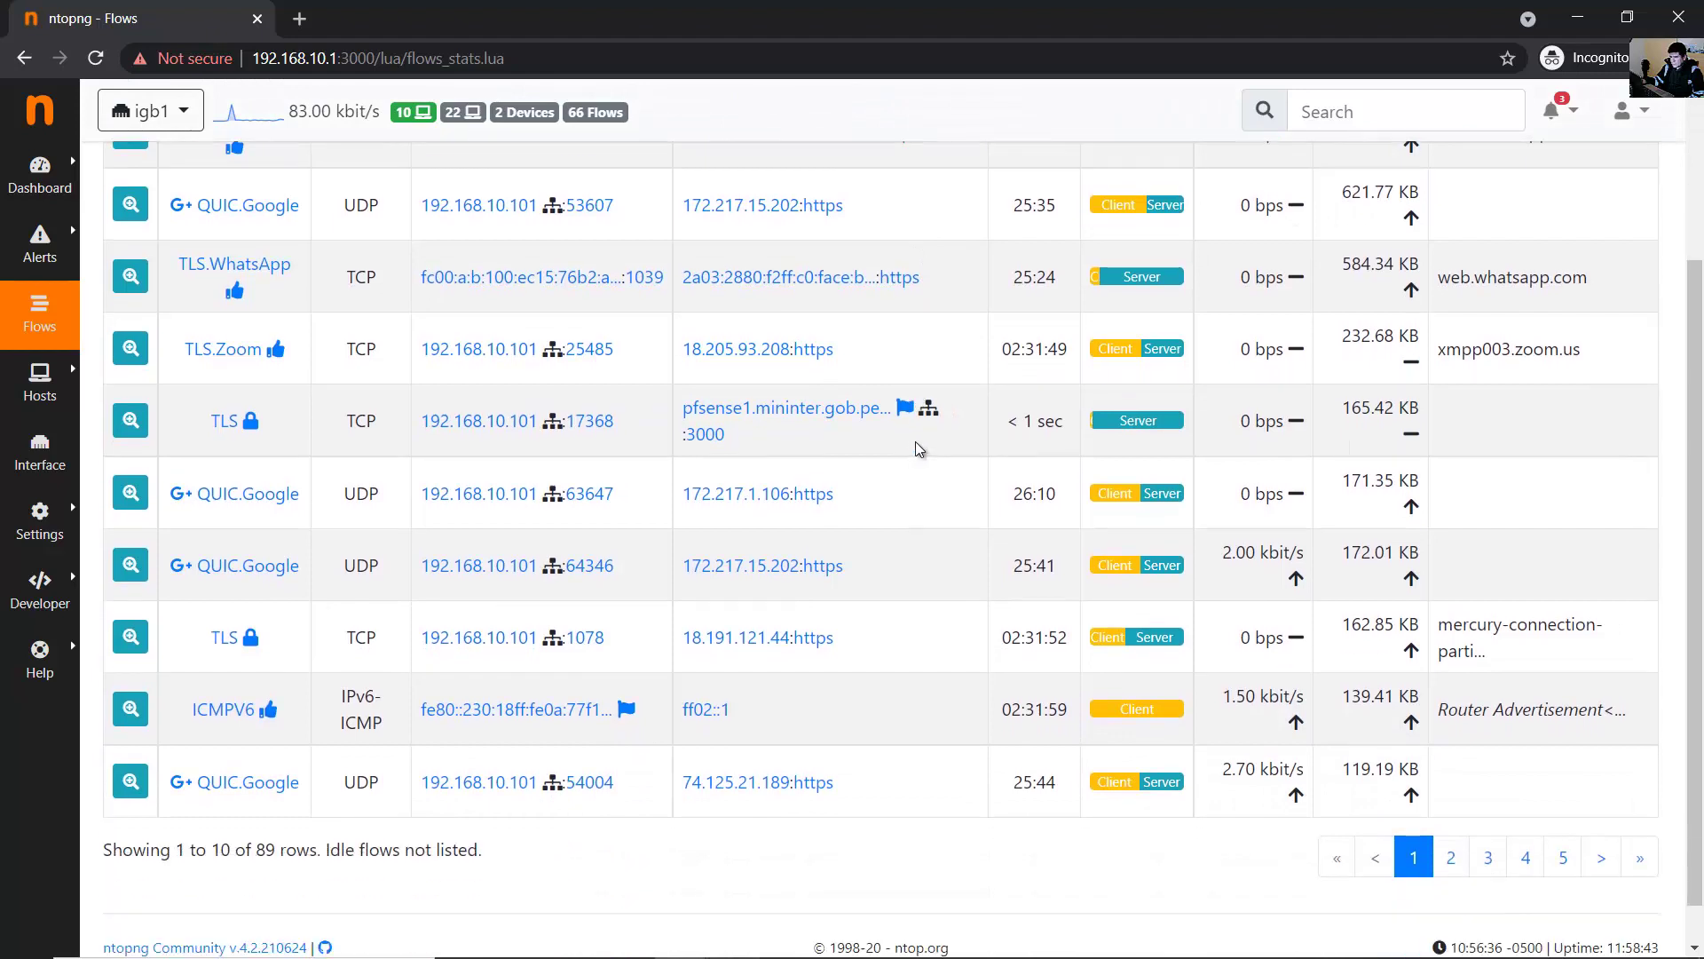
pyautogui.moveTo(185, 364); pyautogui.dragTo(578, 380)
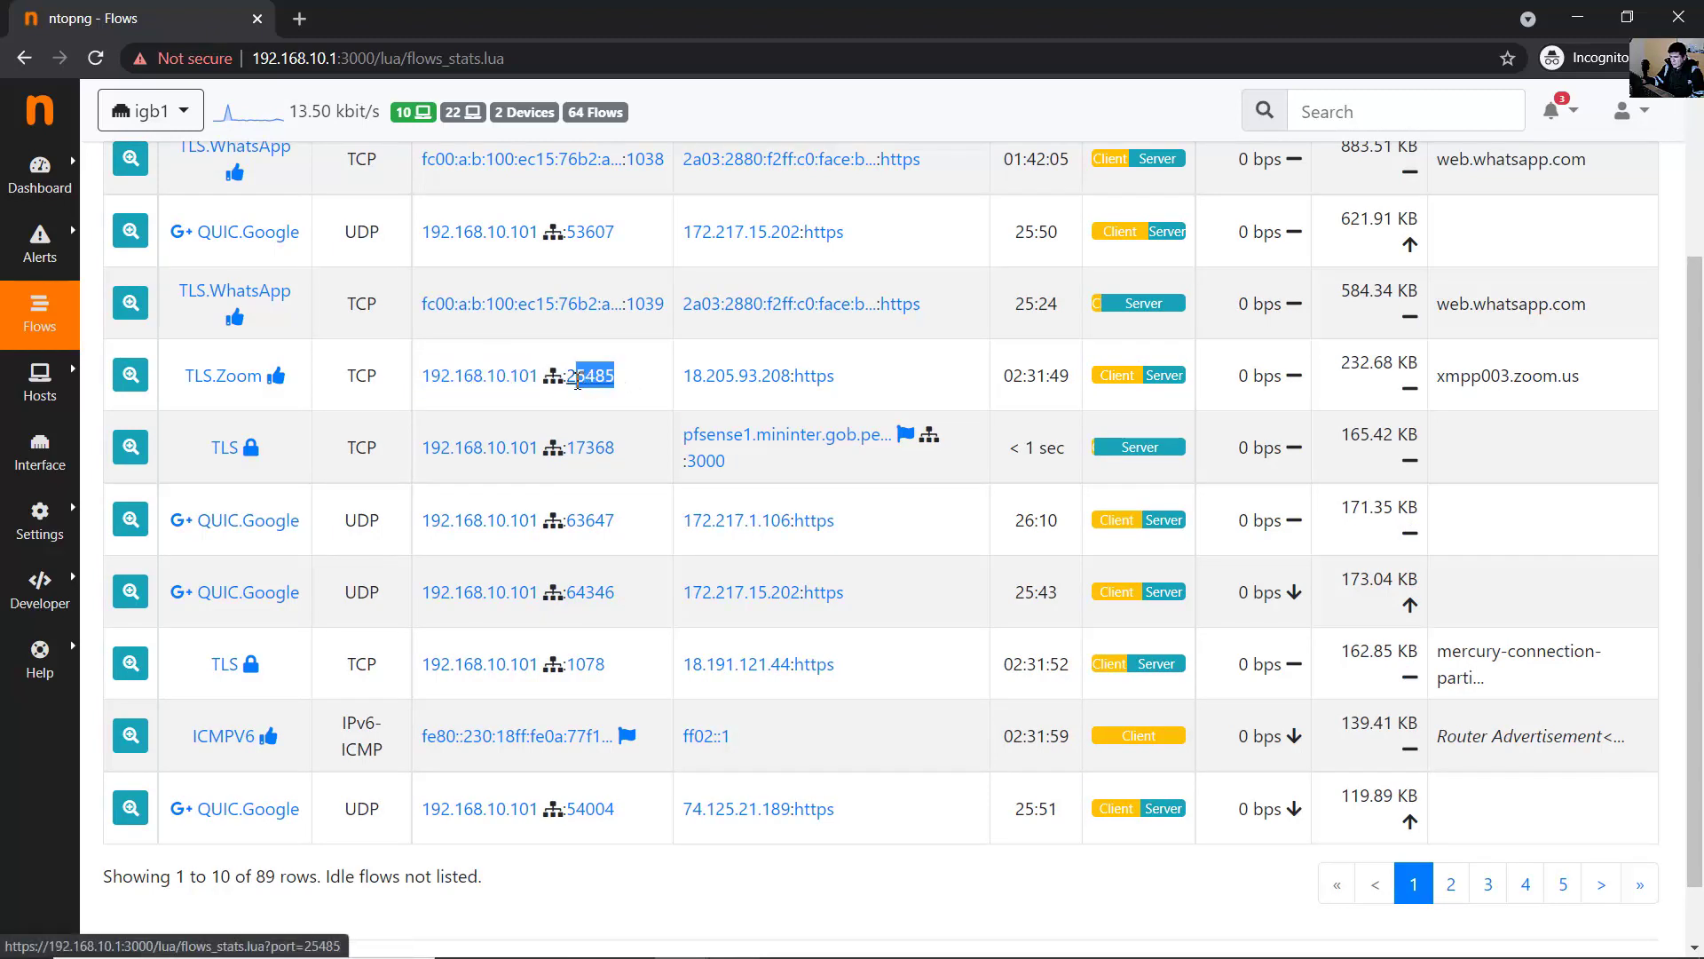
pyautogui.moveTo(683, 375); pyautogui.dragTo(815, 385)
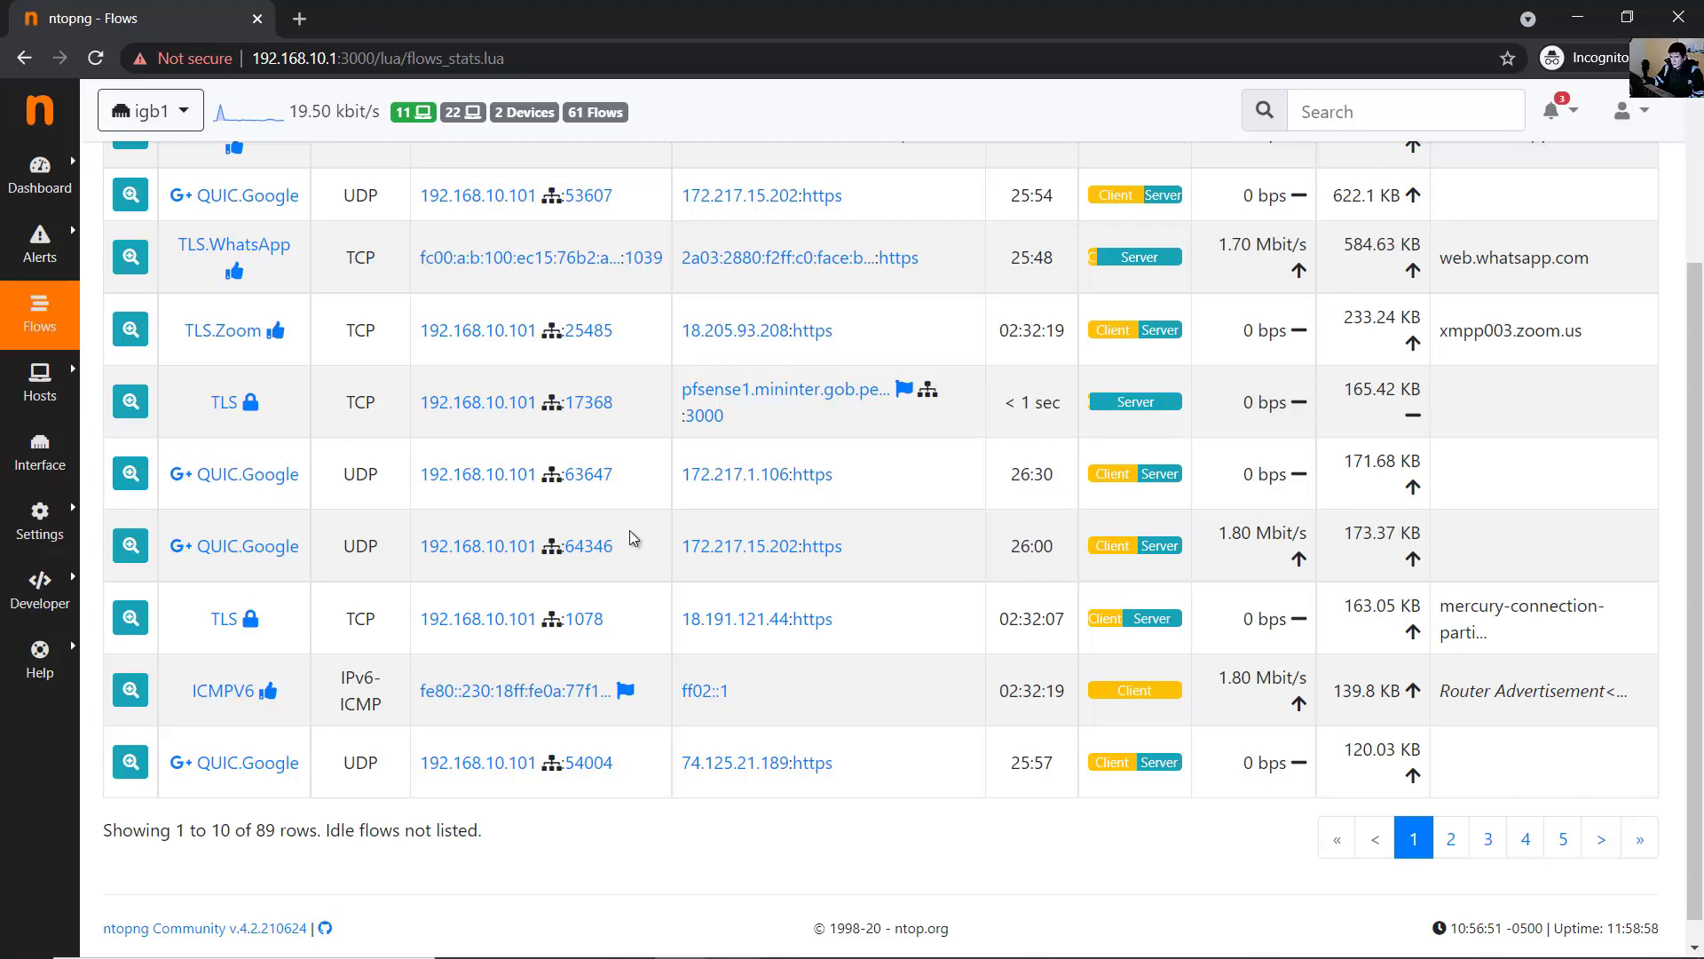
pyautogui.scroll(3, 633, 537)
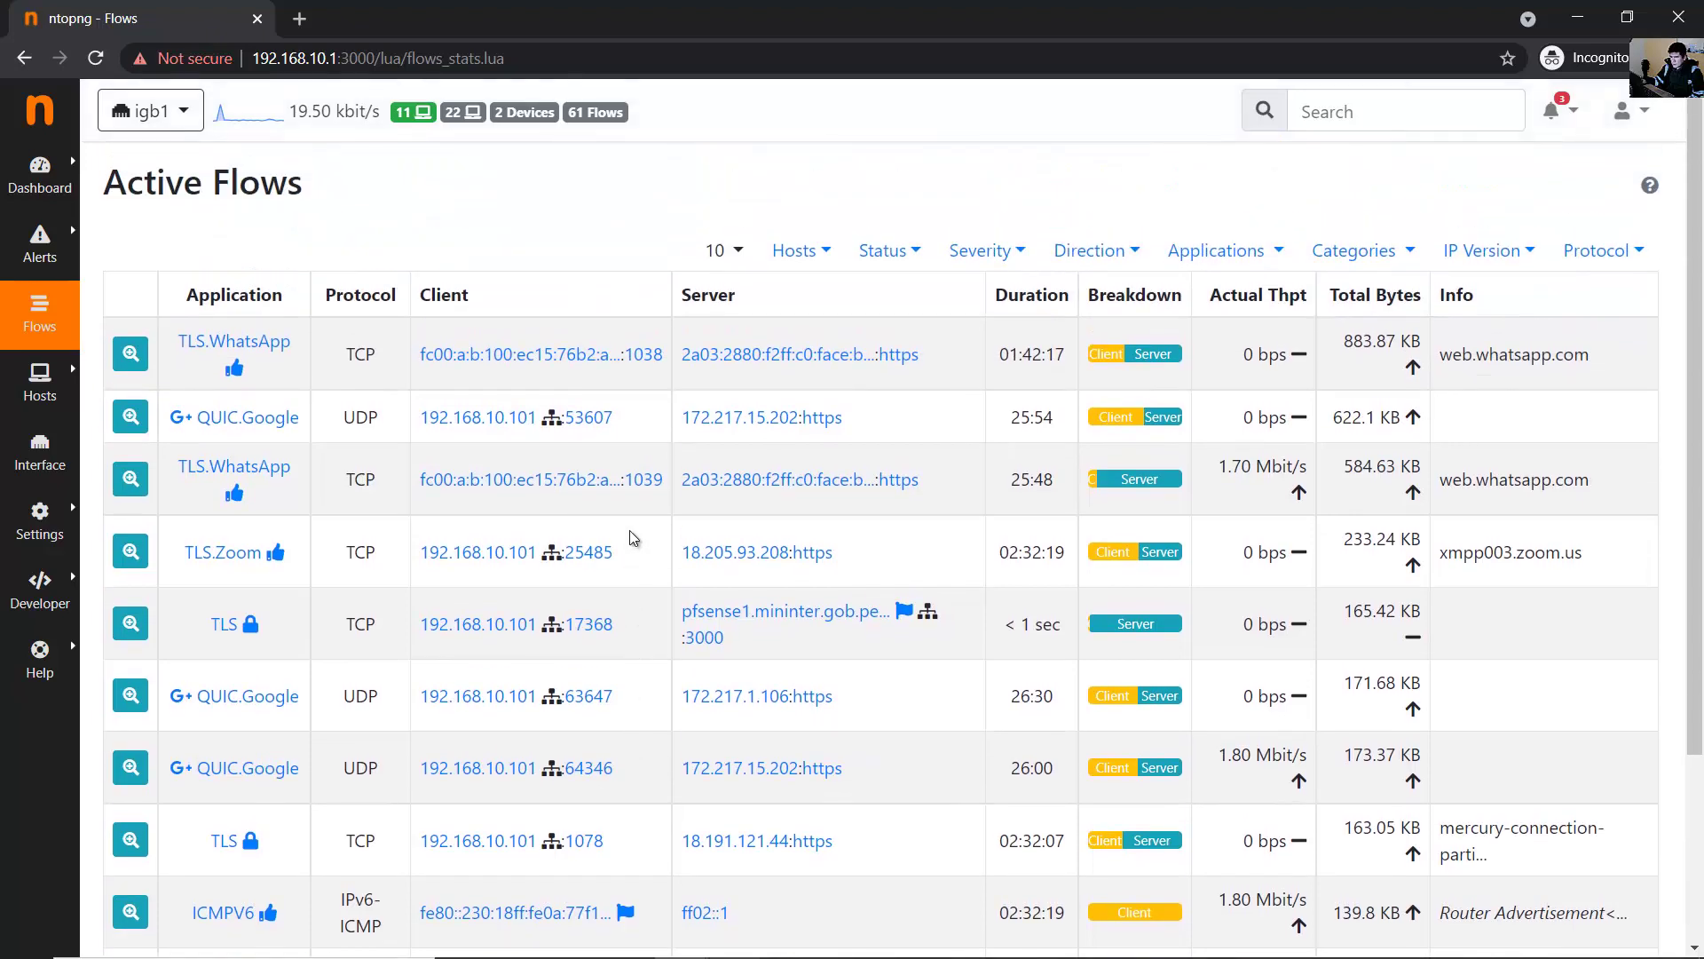
pyautogui.scroll(-3, 633, 538)
pyautogui.scroll(3, 888, 449)
pyautogui.scroll(-3, 942, 541)
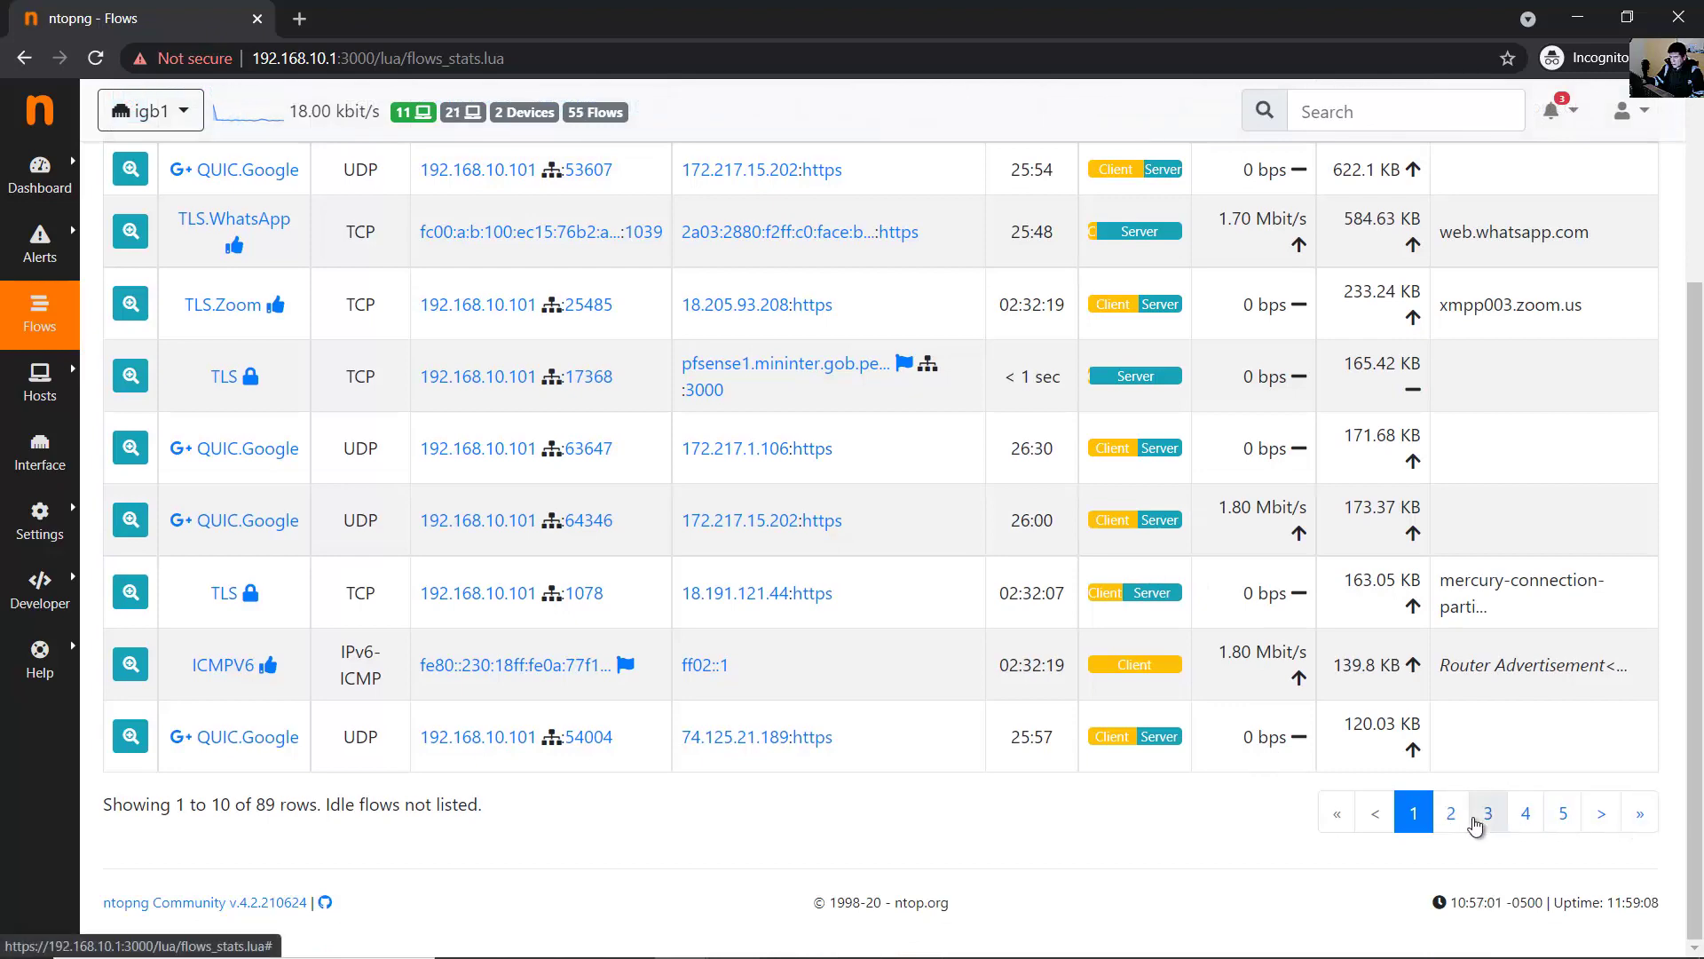
pyautogui.scroll(3, 113, 388)
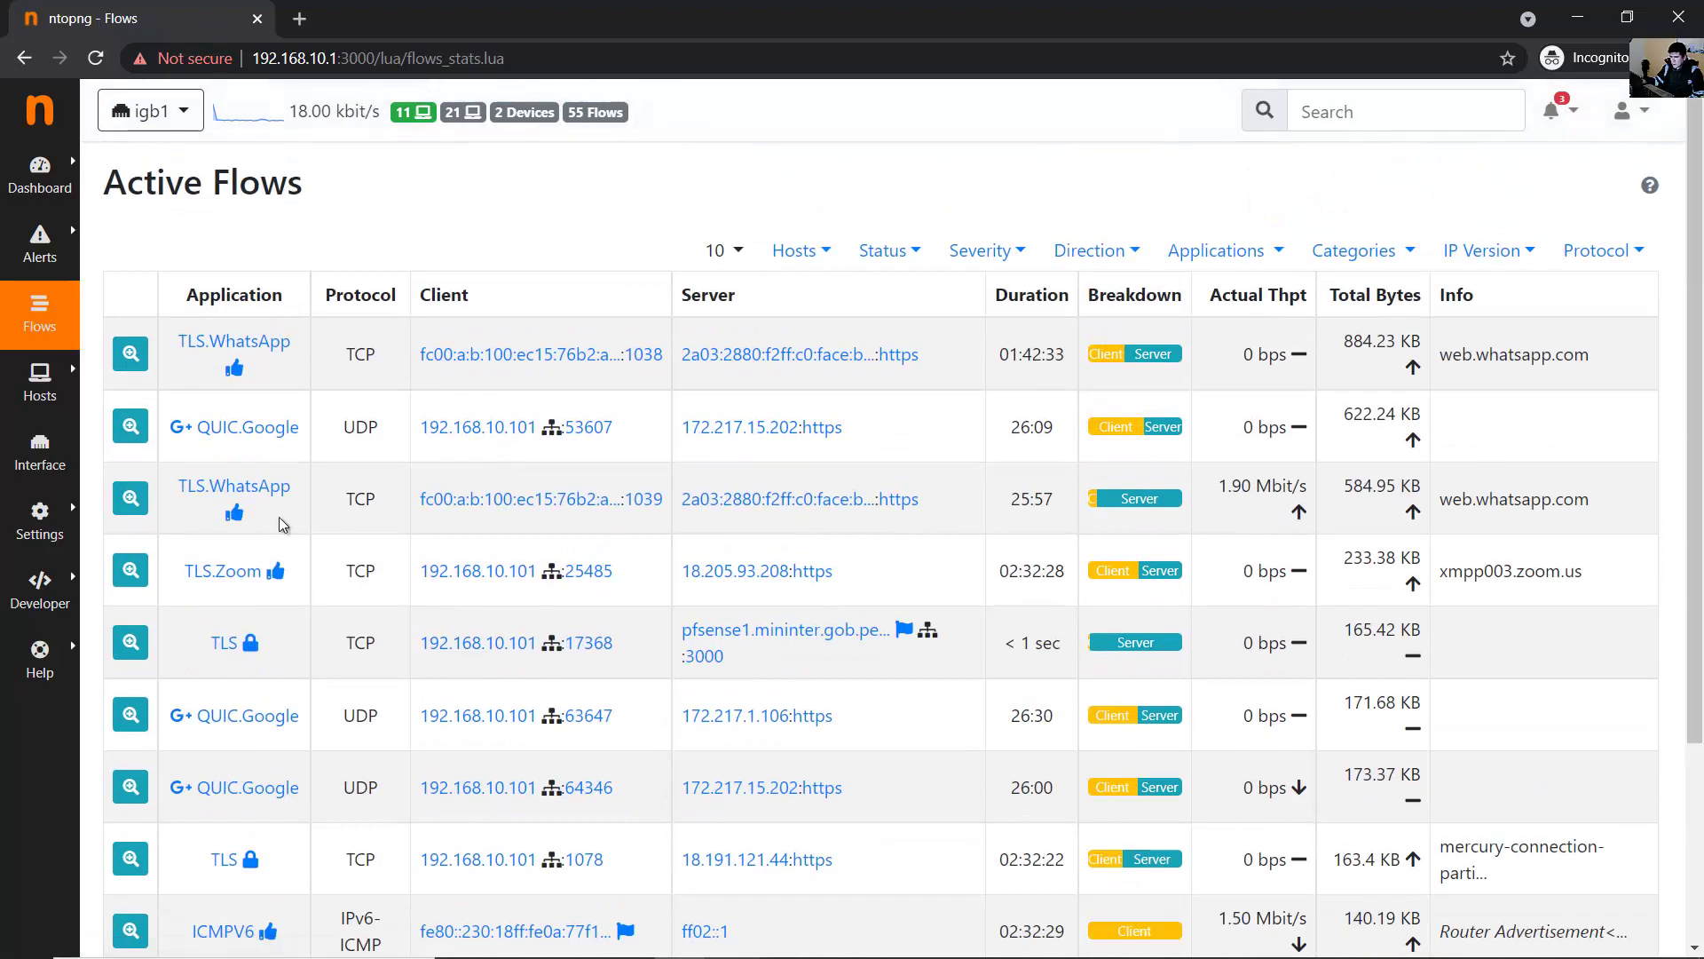
pyautogui.moveTo(62, 380)
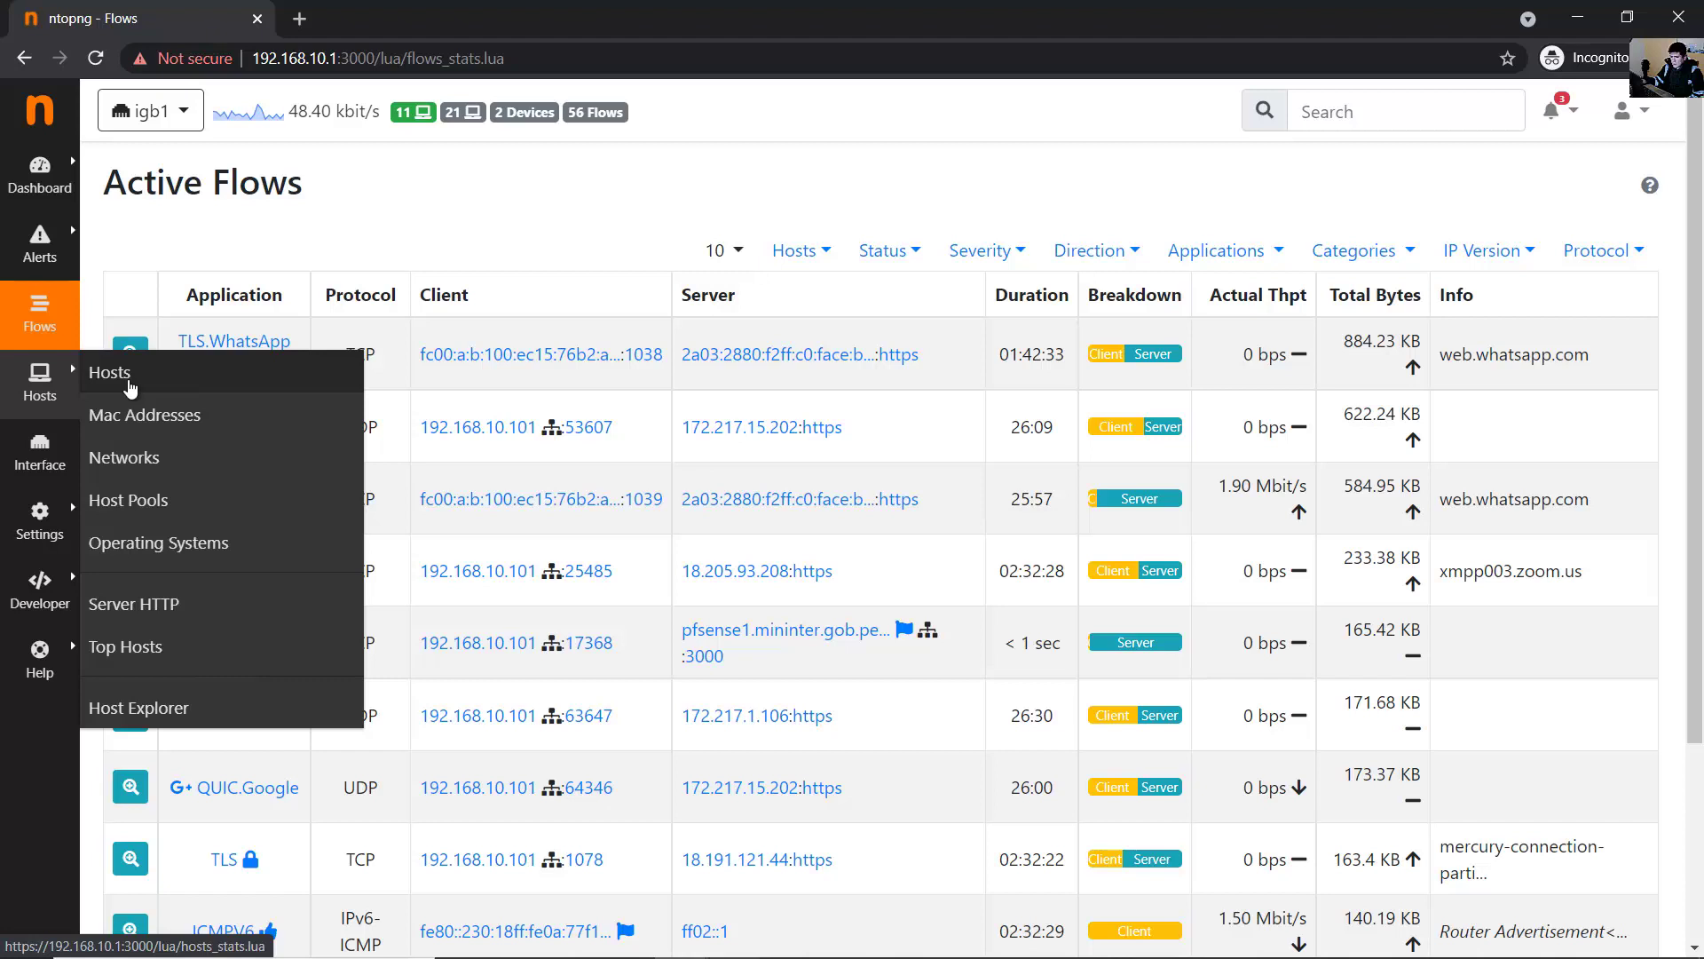
pyautogui.click(130, 387)
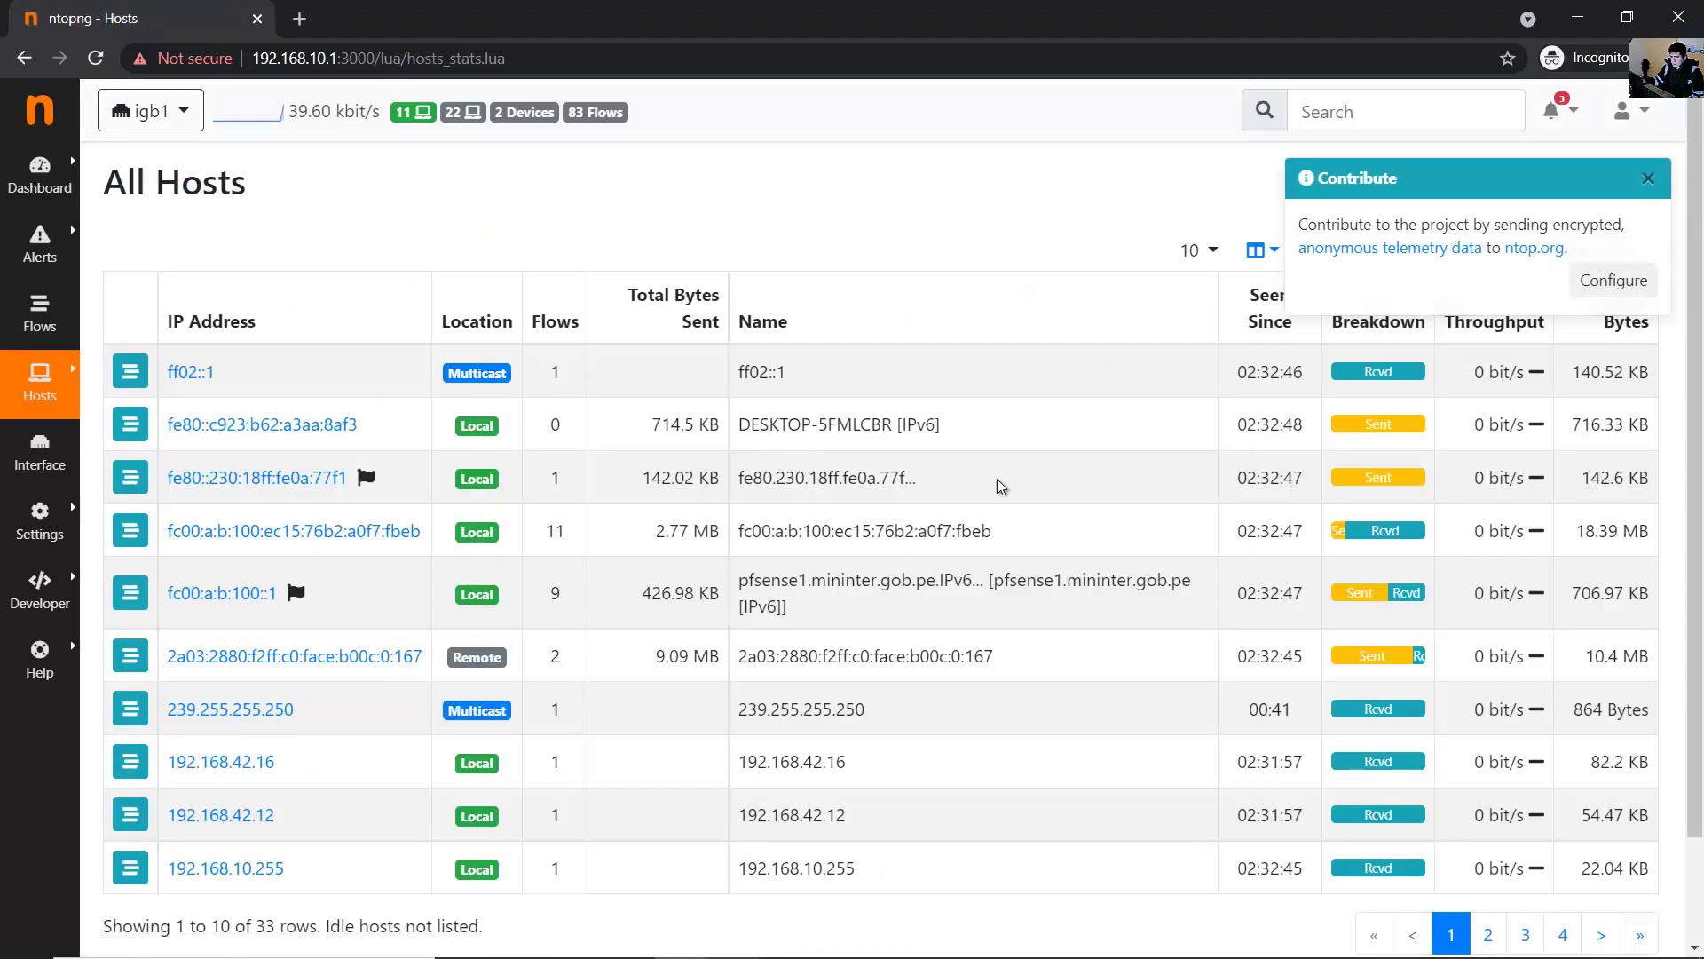
# - Look over the host rows and check the monitored interface list, keeping igb1
pyautogui.scroll(-1, 240, 337)
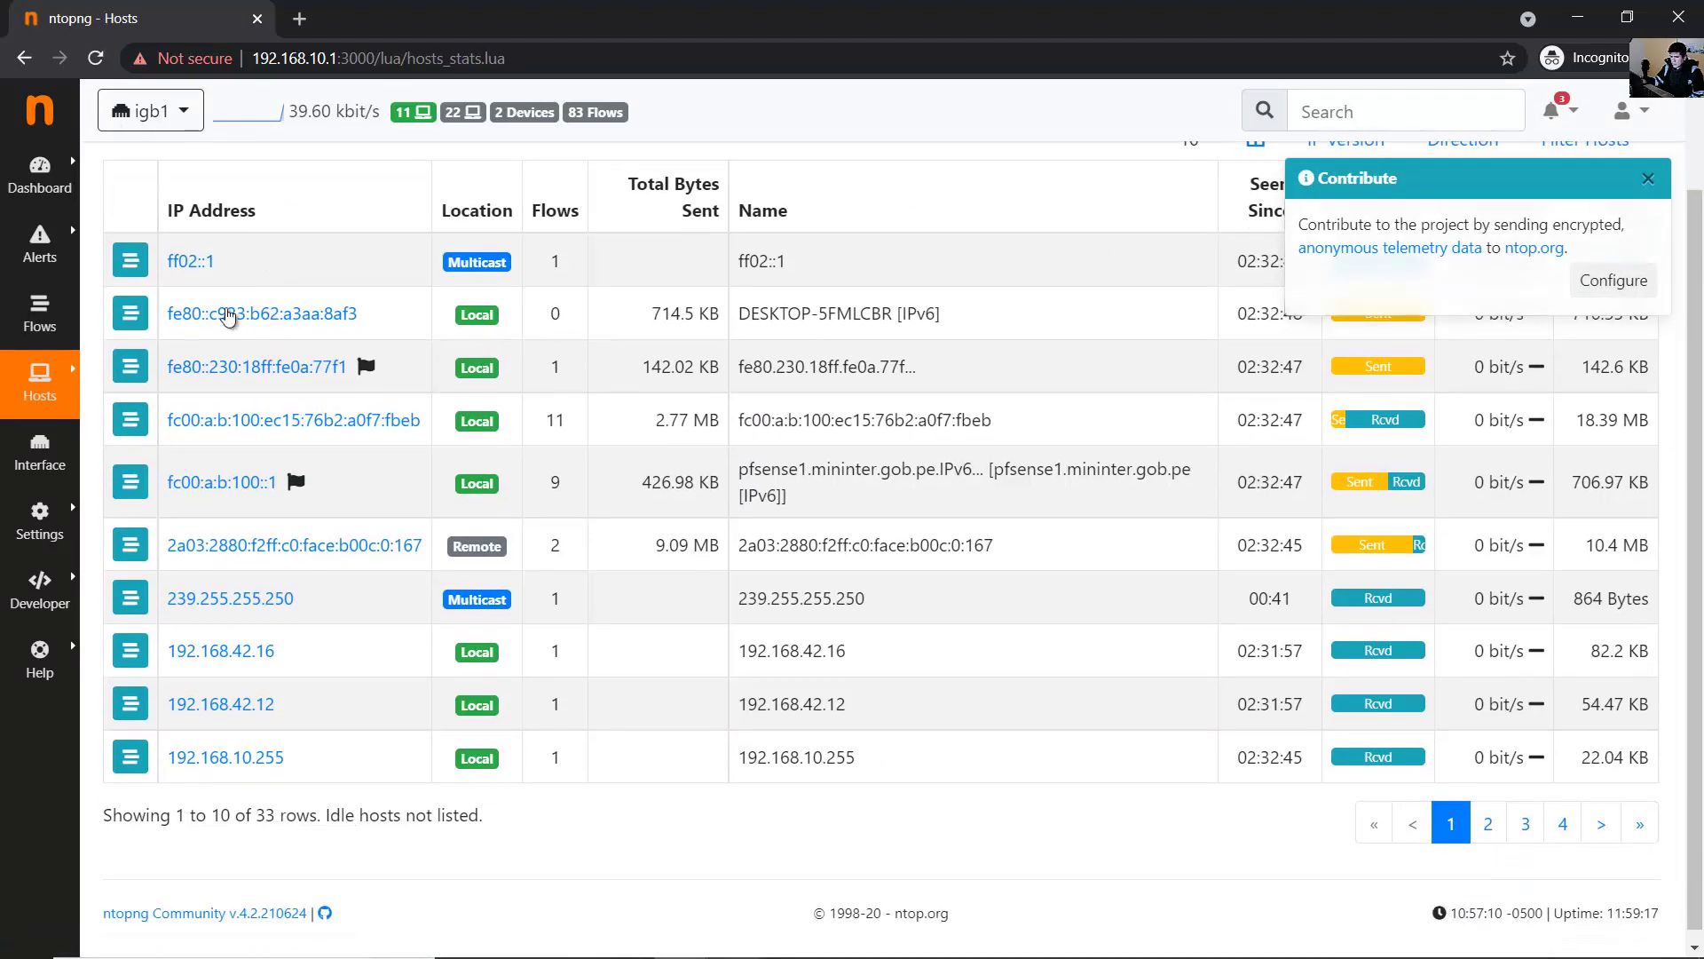
pyautogui.moveTo(311, 320); pyautogui.dragTo(364, 641)
pyautogui.click(655, 845)
pyautogui.scroll(1, 269, 508)
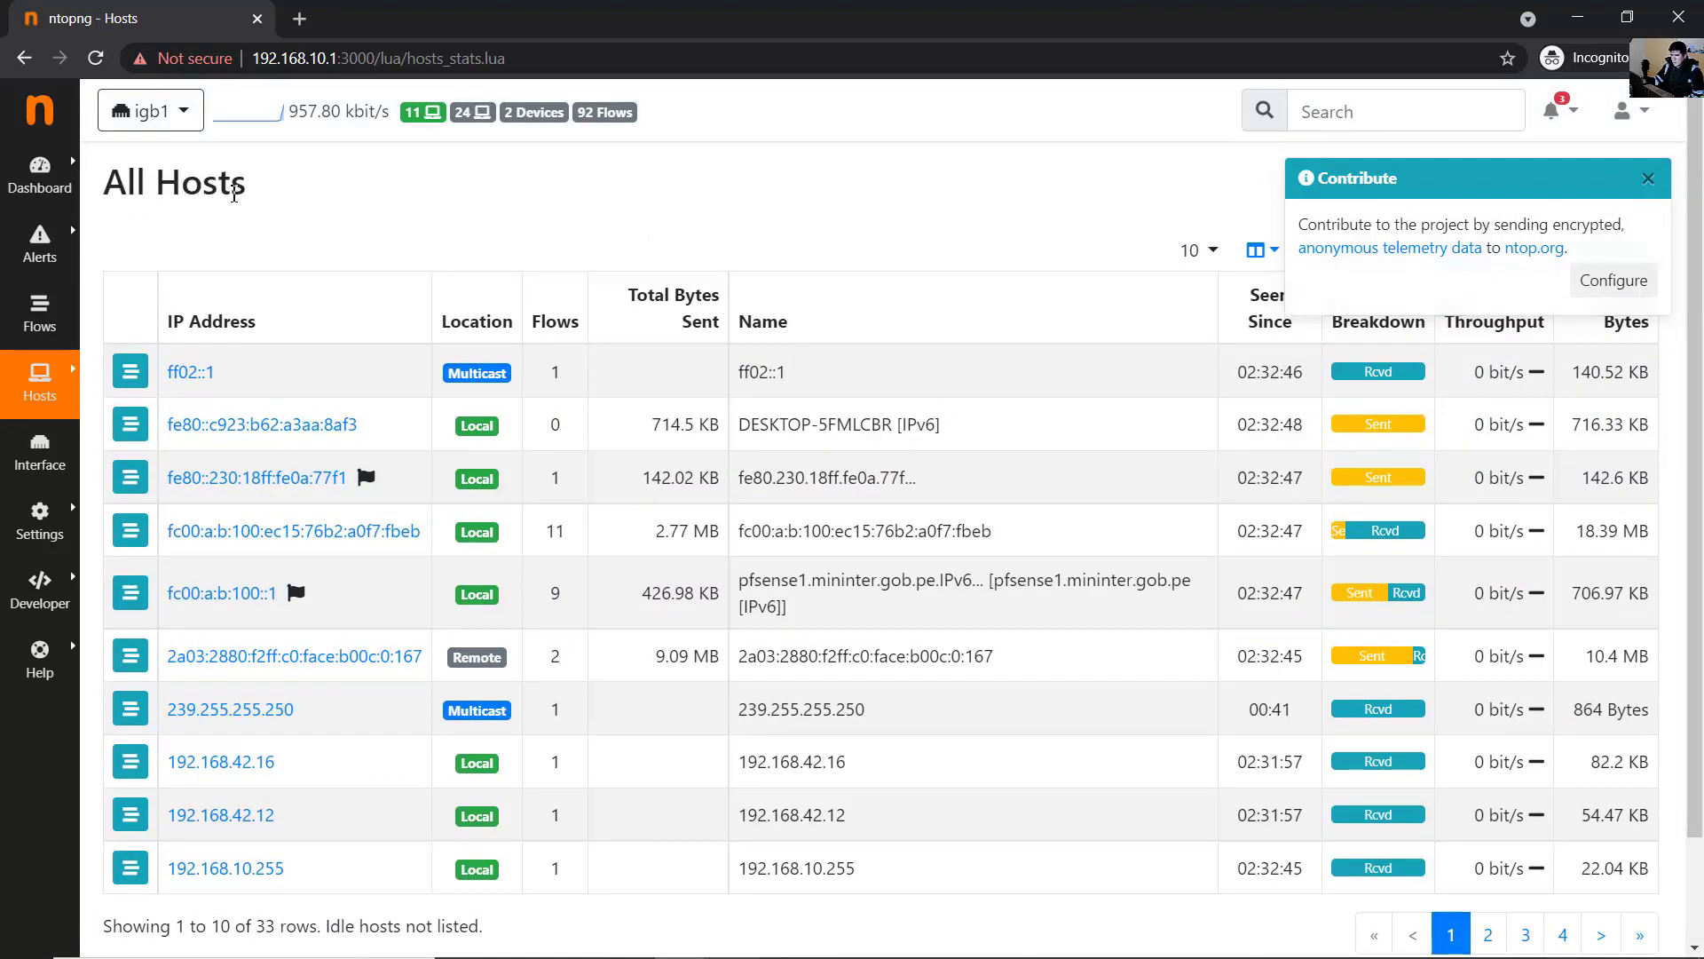
pyautogui.click(185, 120)
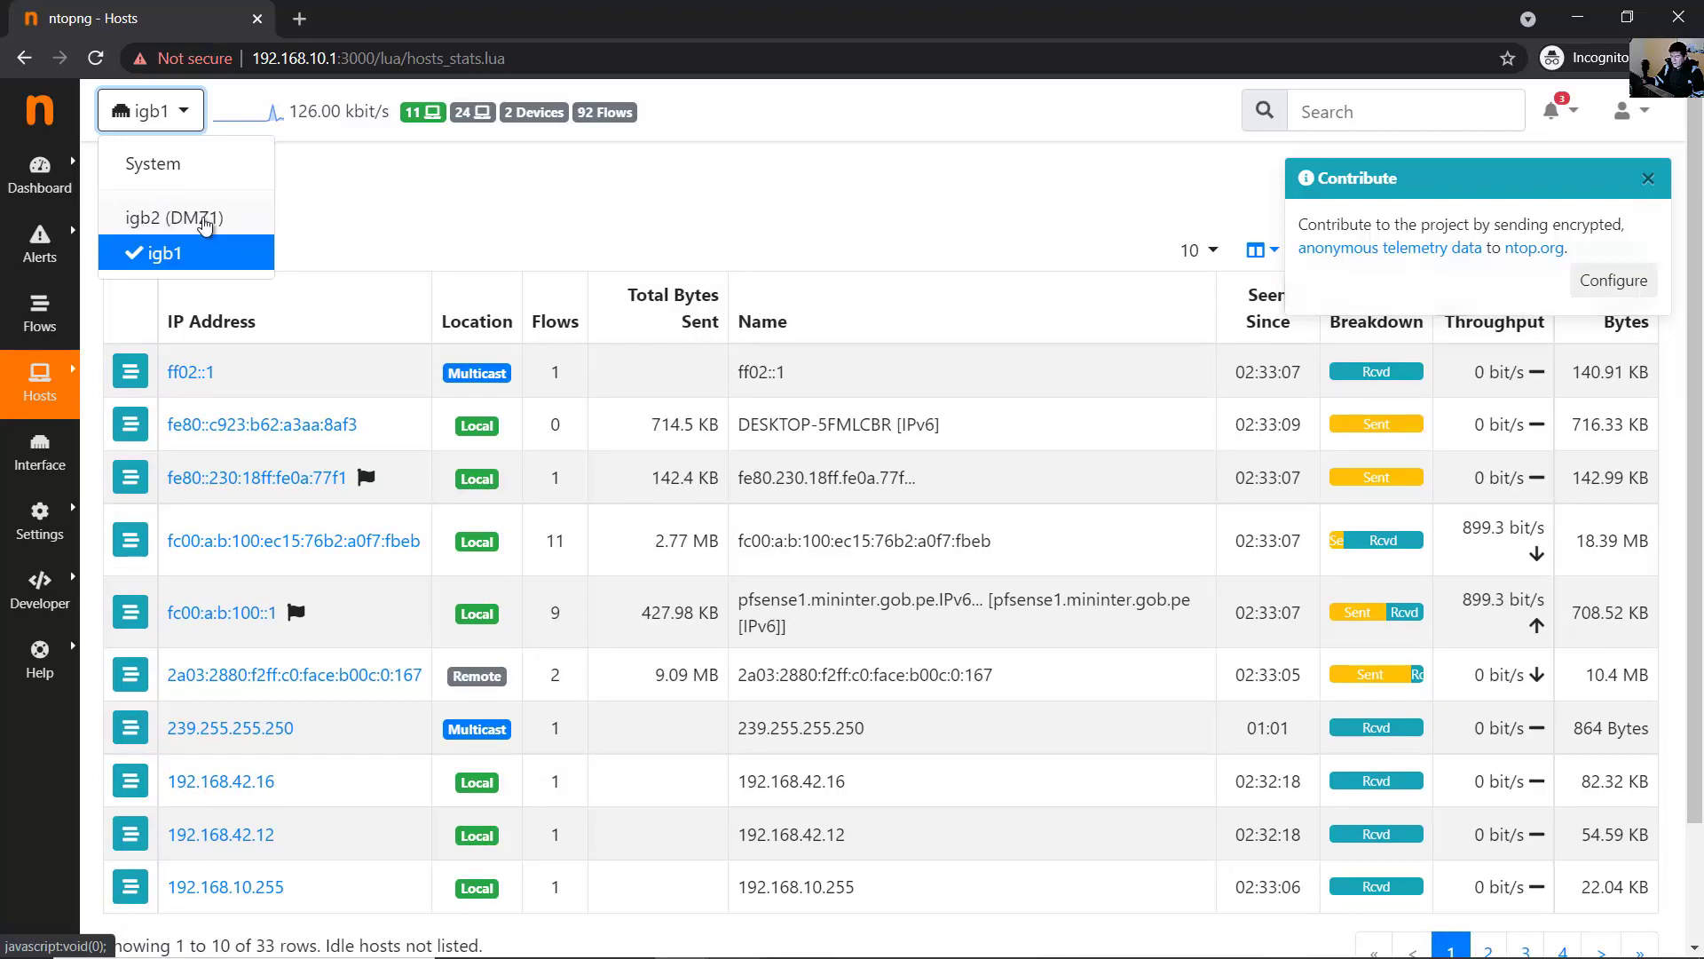
pyautogui.click(506, 229)
# - Scroll through the hosts list, then open Hosts by Operating System
pyautogui.scroll(-1, 896, 325)
pyautogui.scroll(-2, 896, 325)
pyautogui.scroll(3, 906, 424)
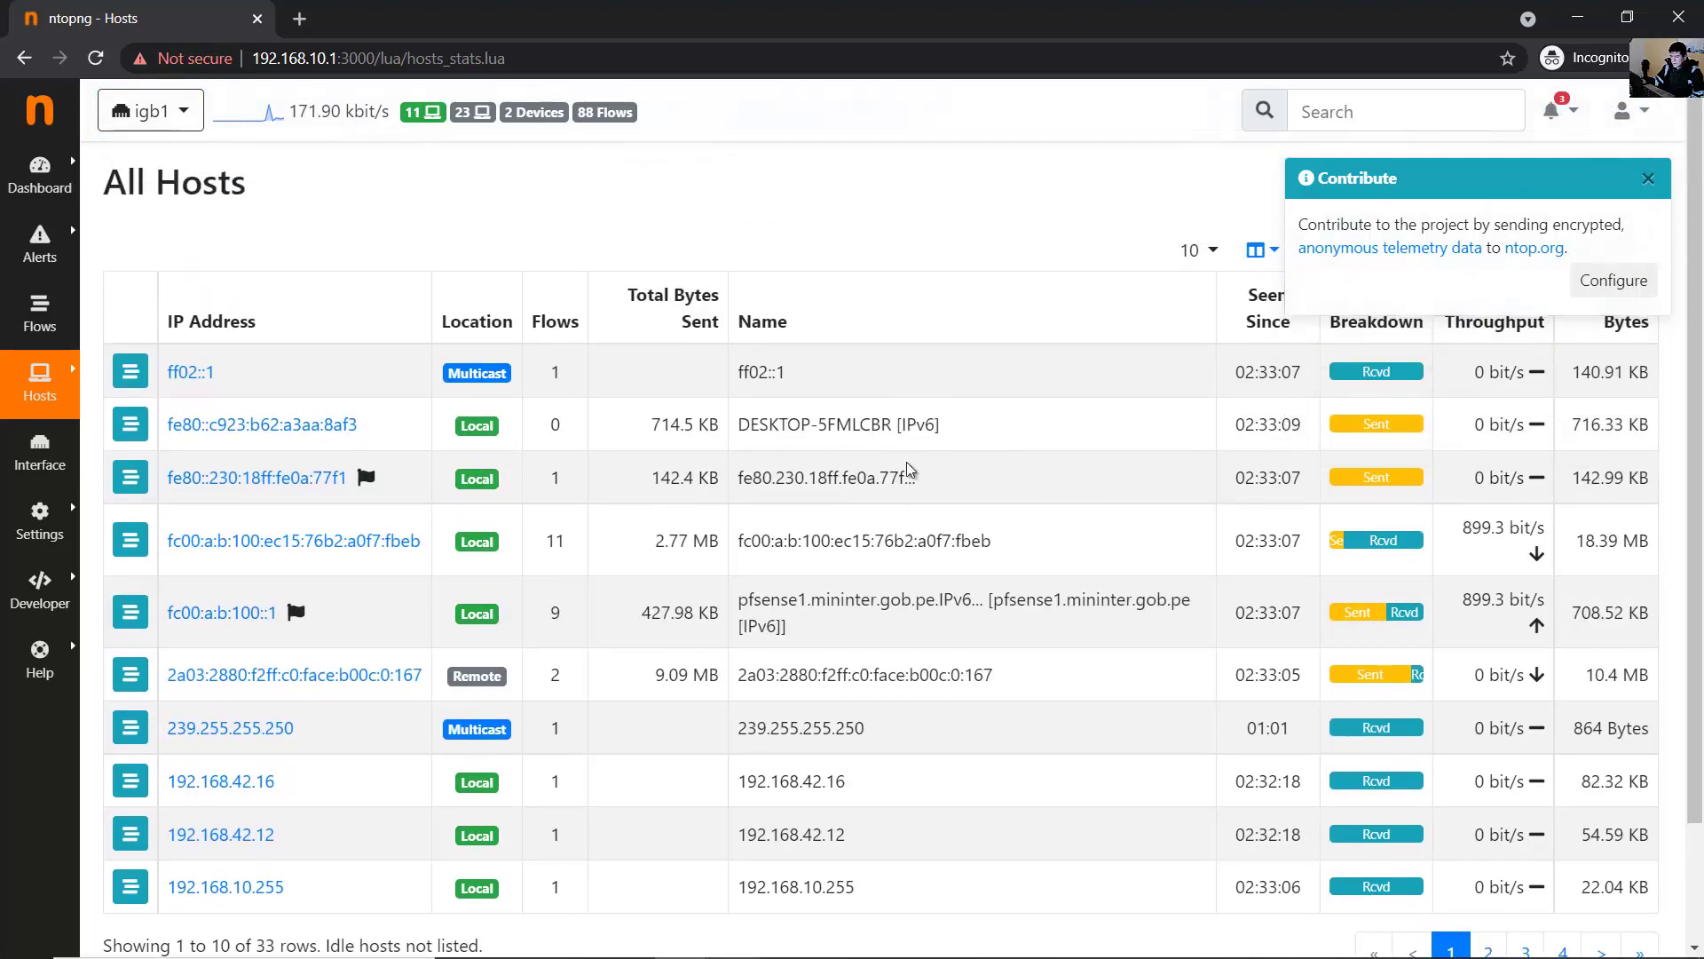
pyautogui.scroll(-2, 907, 469)
pyautogui.scroll(2, 908, 469)
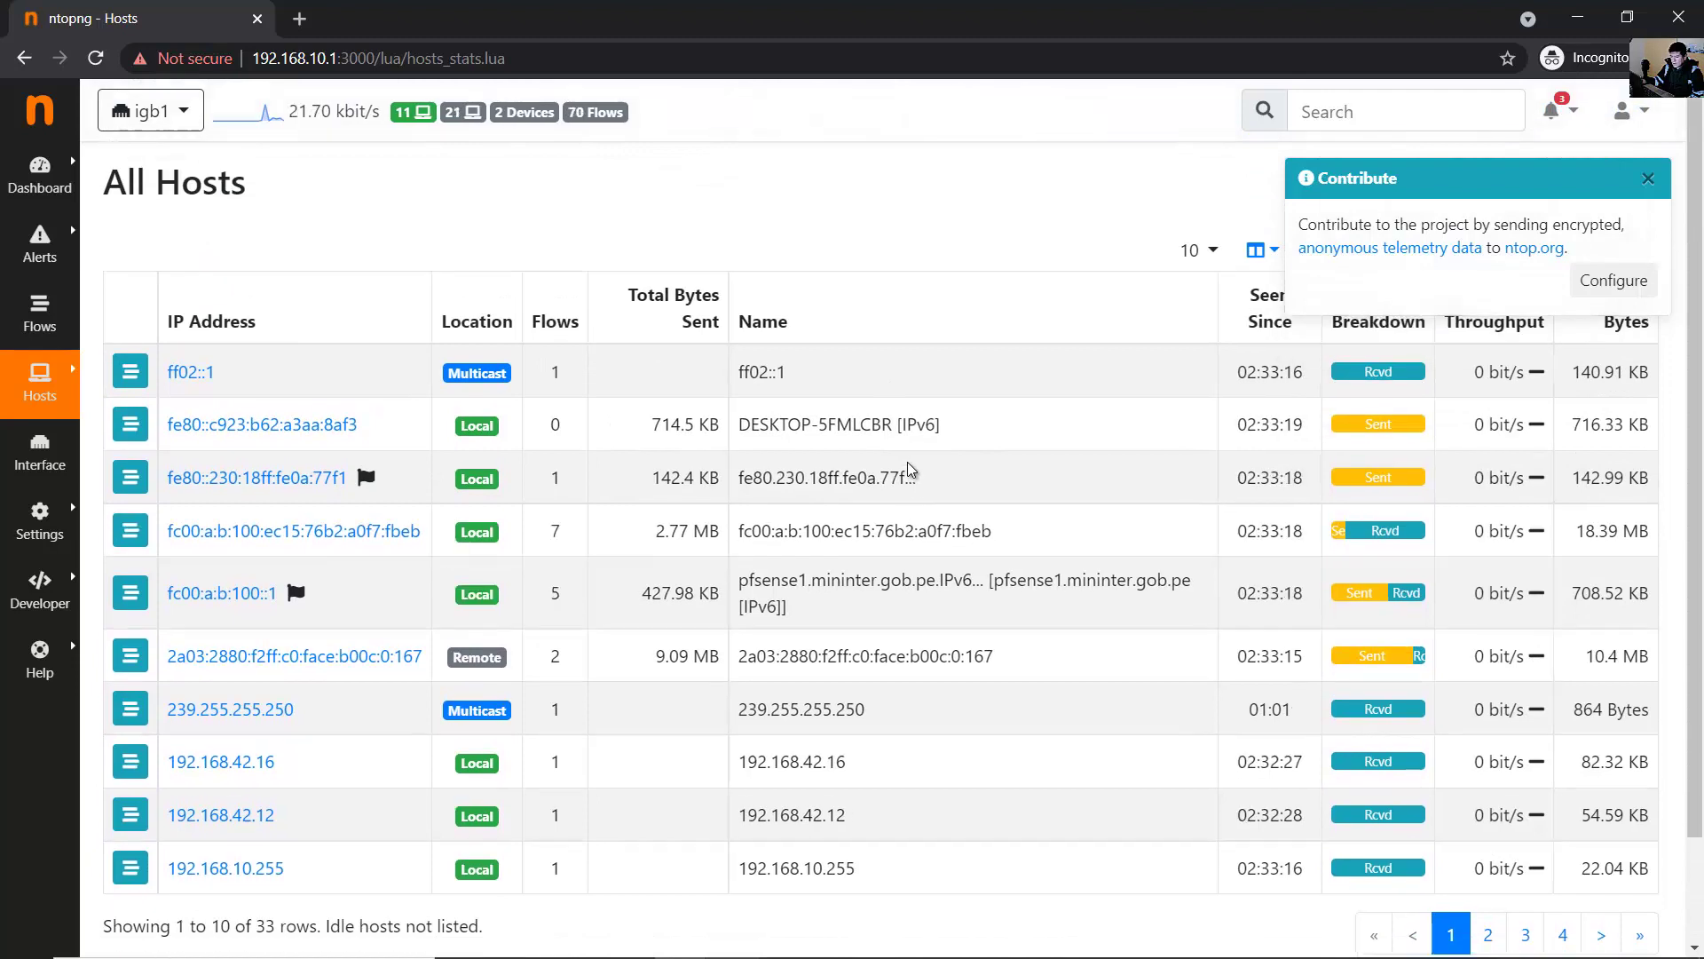
pyautogui.moveTo(44, 383)
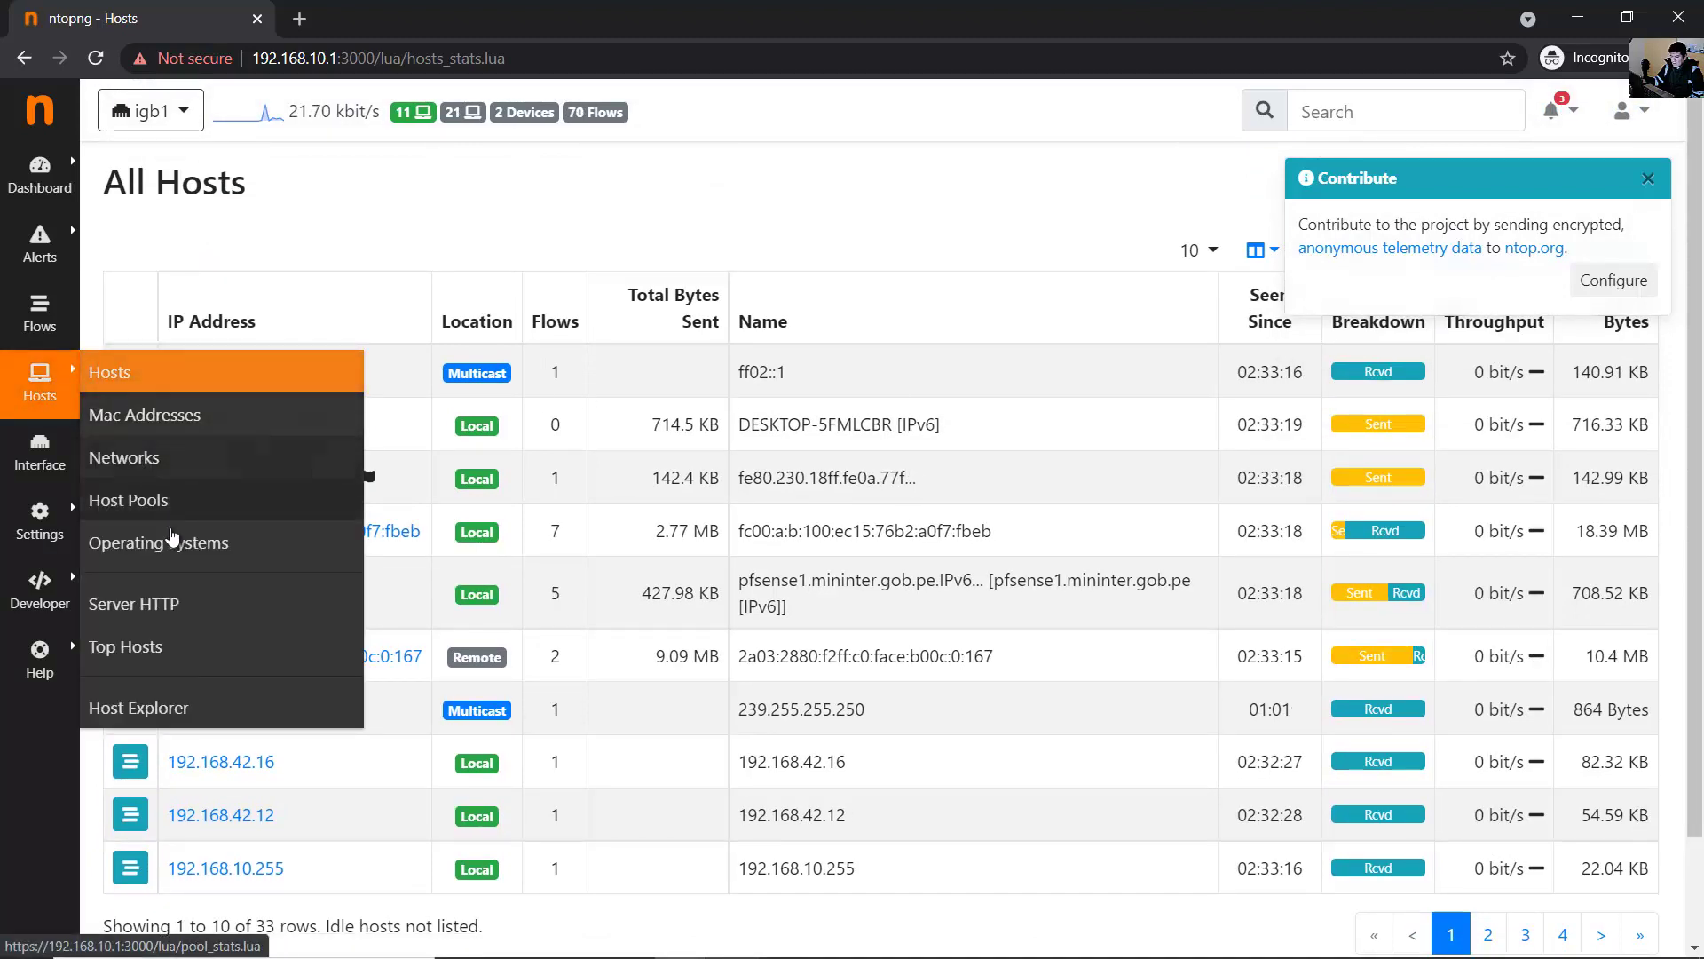
pyautogui.click(180, 550)
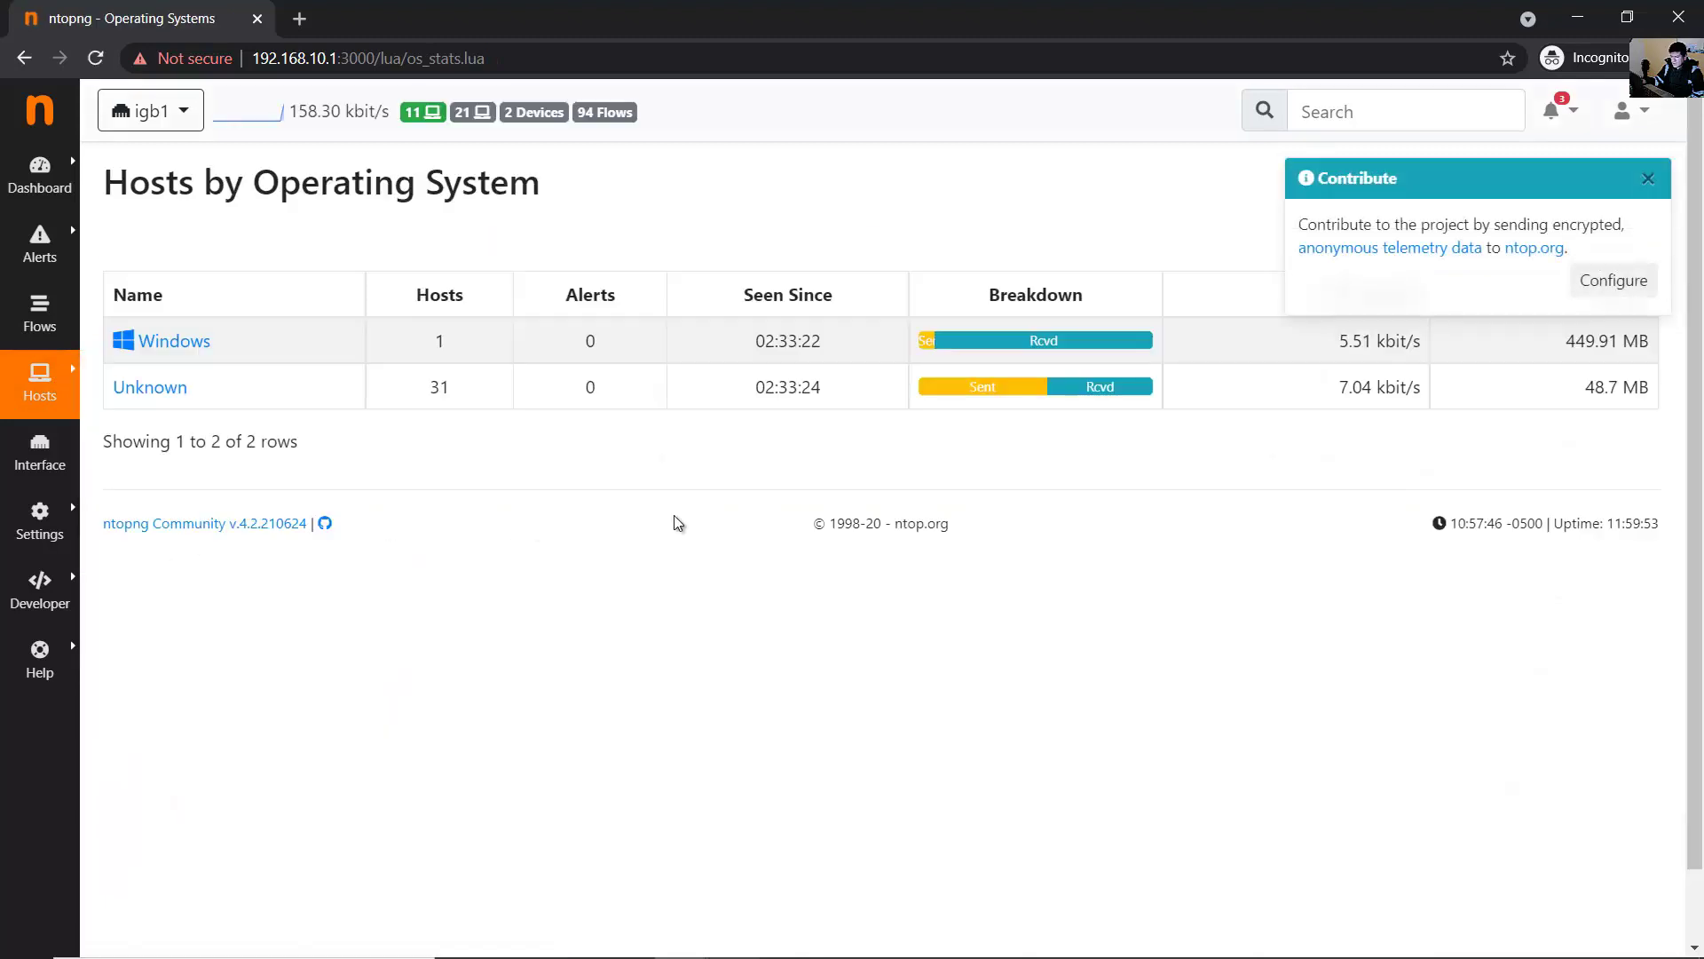
# - Inspect the Windows entry and its host count in the operating system breakdown
pyautogui.moveTo(222, 356); pyautogui.dragTo(160, 346)
pyautogui.moveTo(304, 350); pyautogui.dragTo(156, 355)
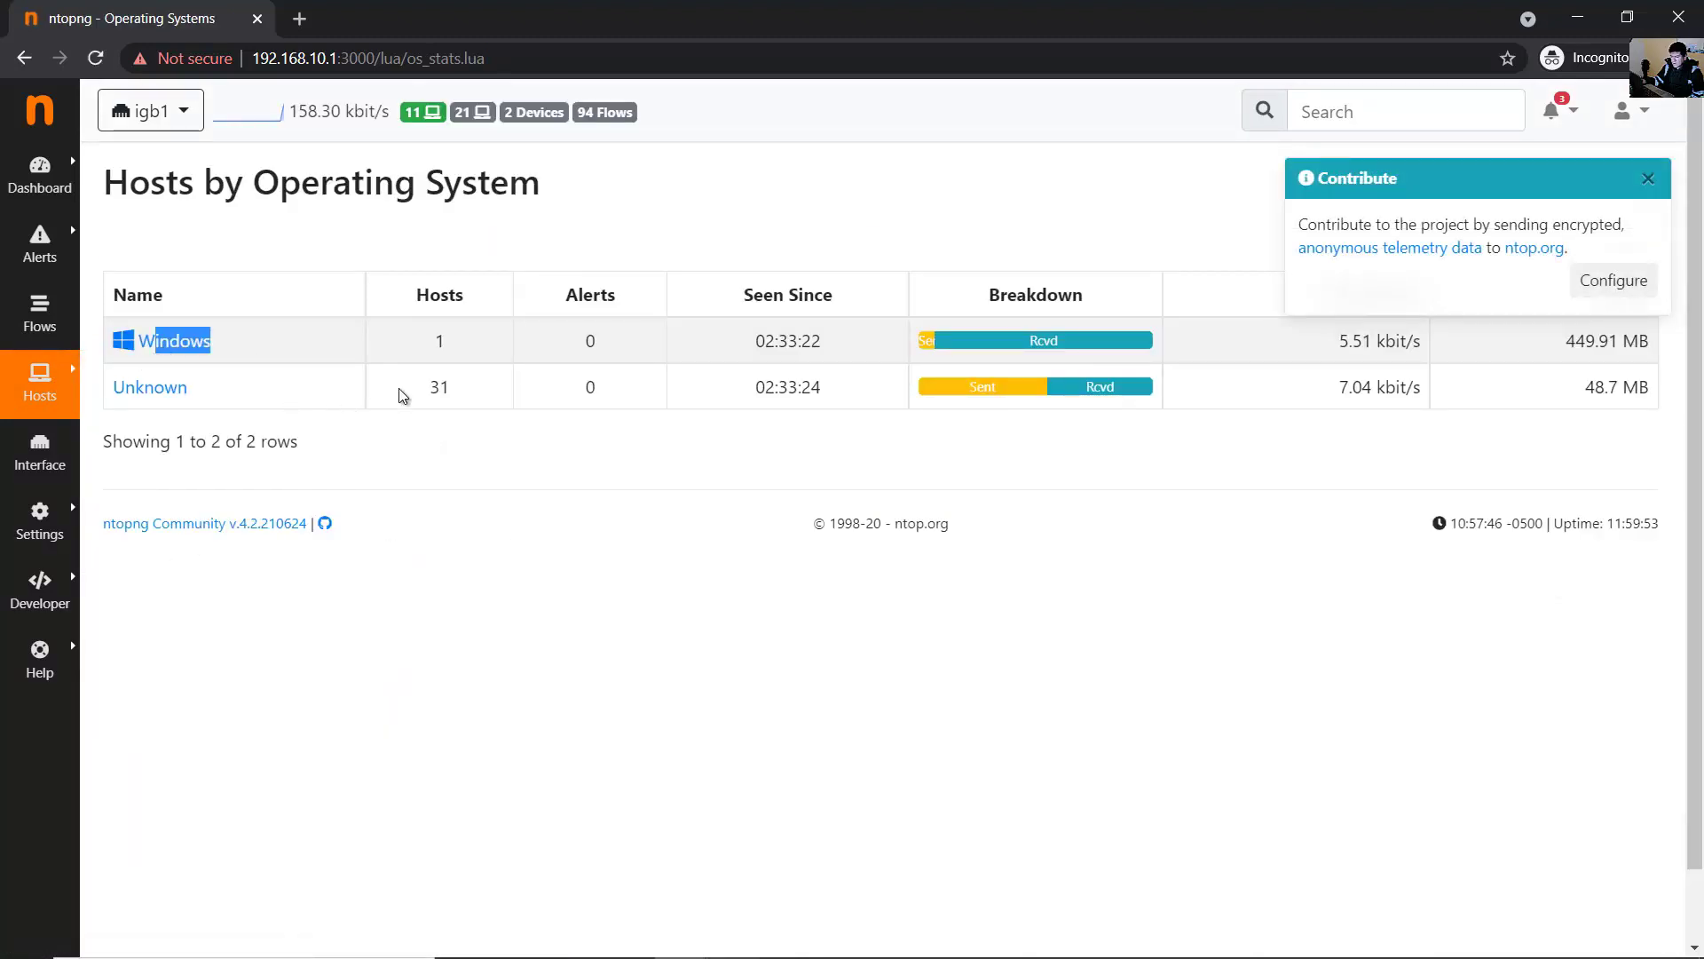
pyautogui.click(738, 507)
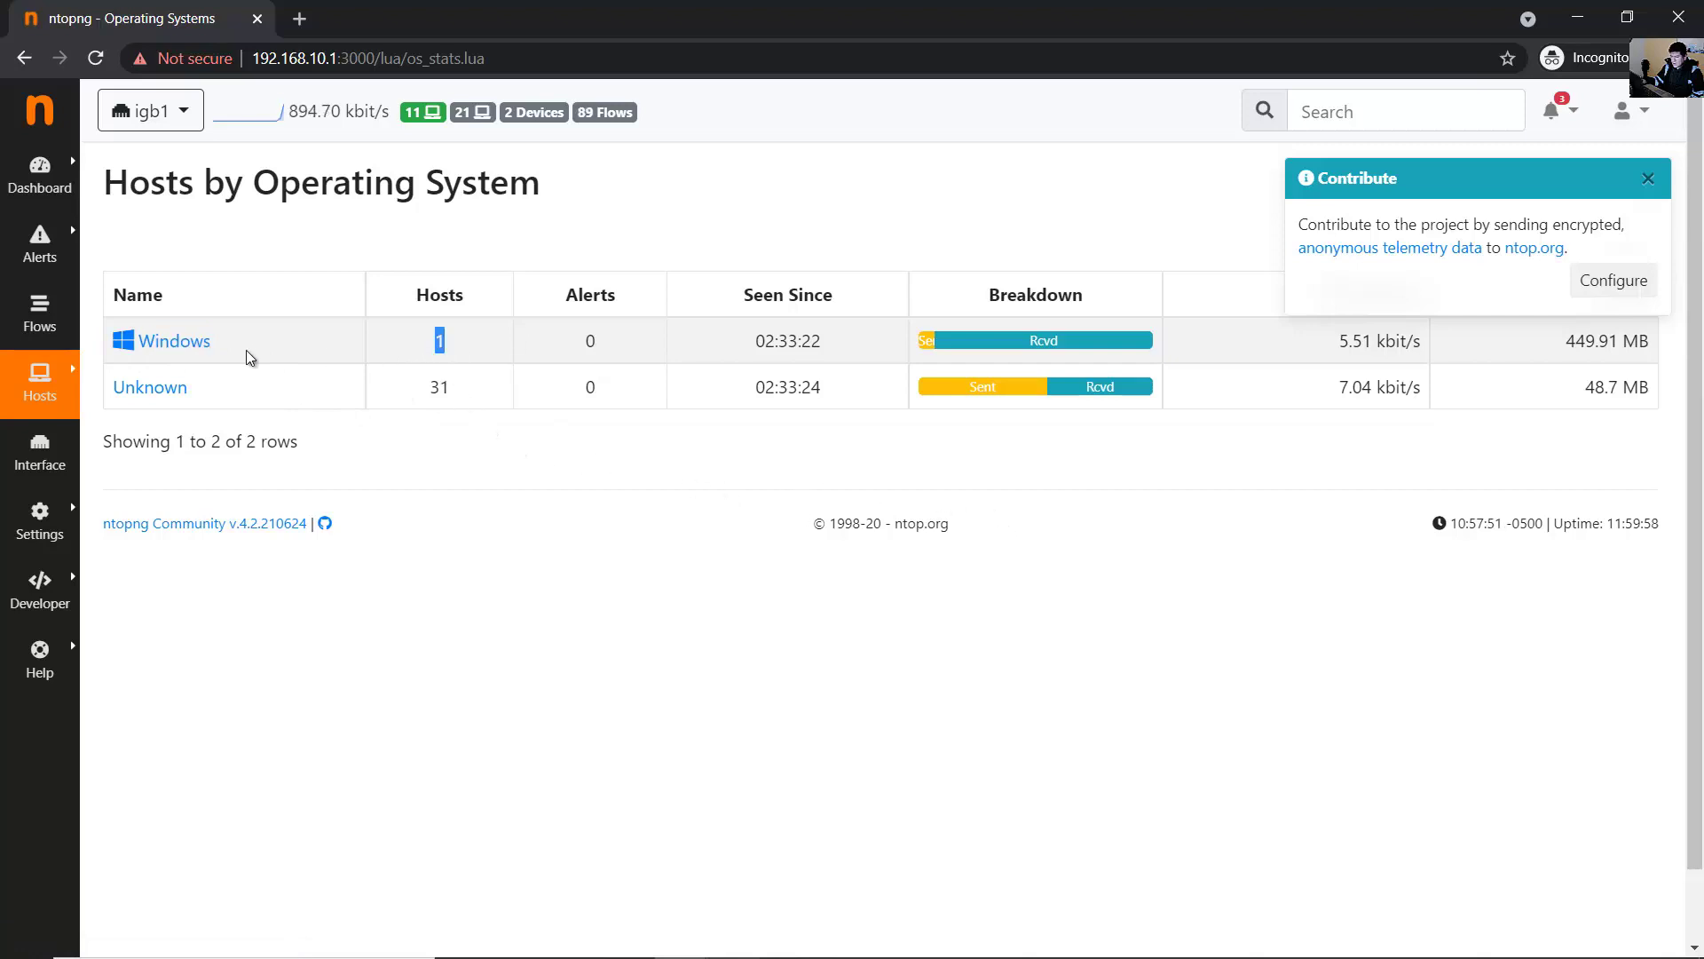
pyautogui.moveTo(229, 351); pyautogui.dragTo(130, 345)
pyautogui.click(630, 516)
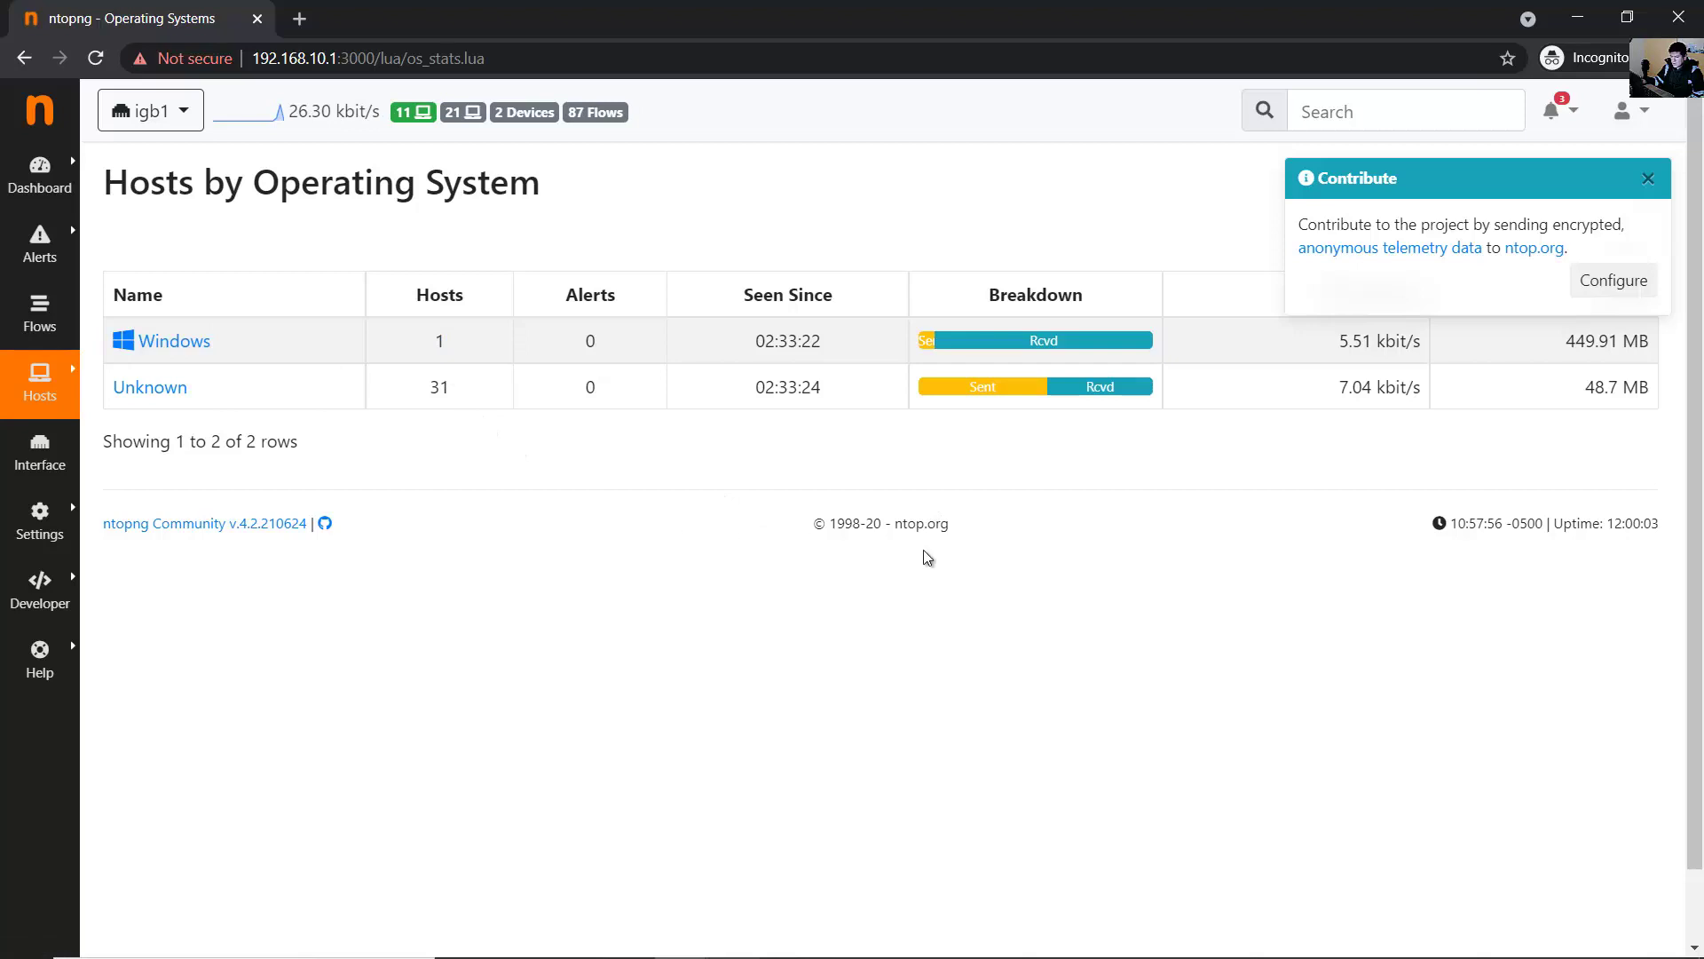
# - Open Top Hosts, noting top host 192.168.10.101, then go to the igb1 interface page
pyautogui.moveTo(40, 382)
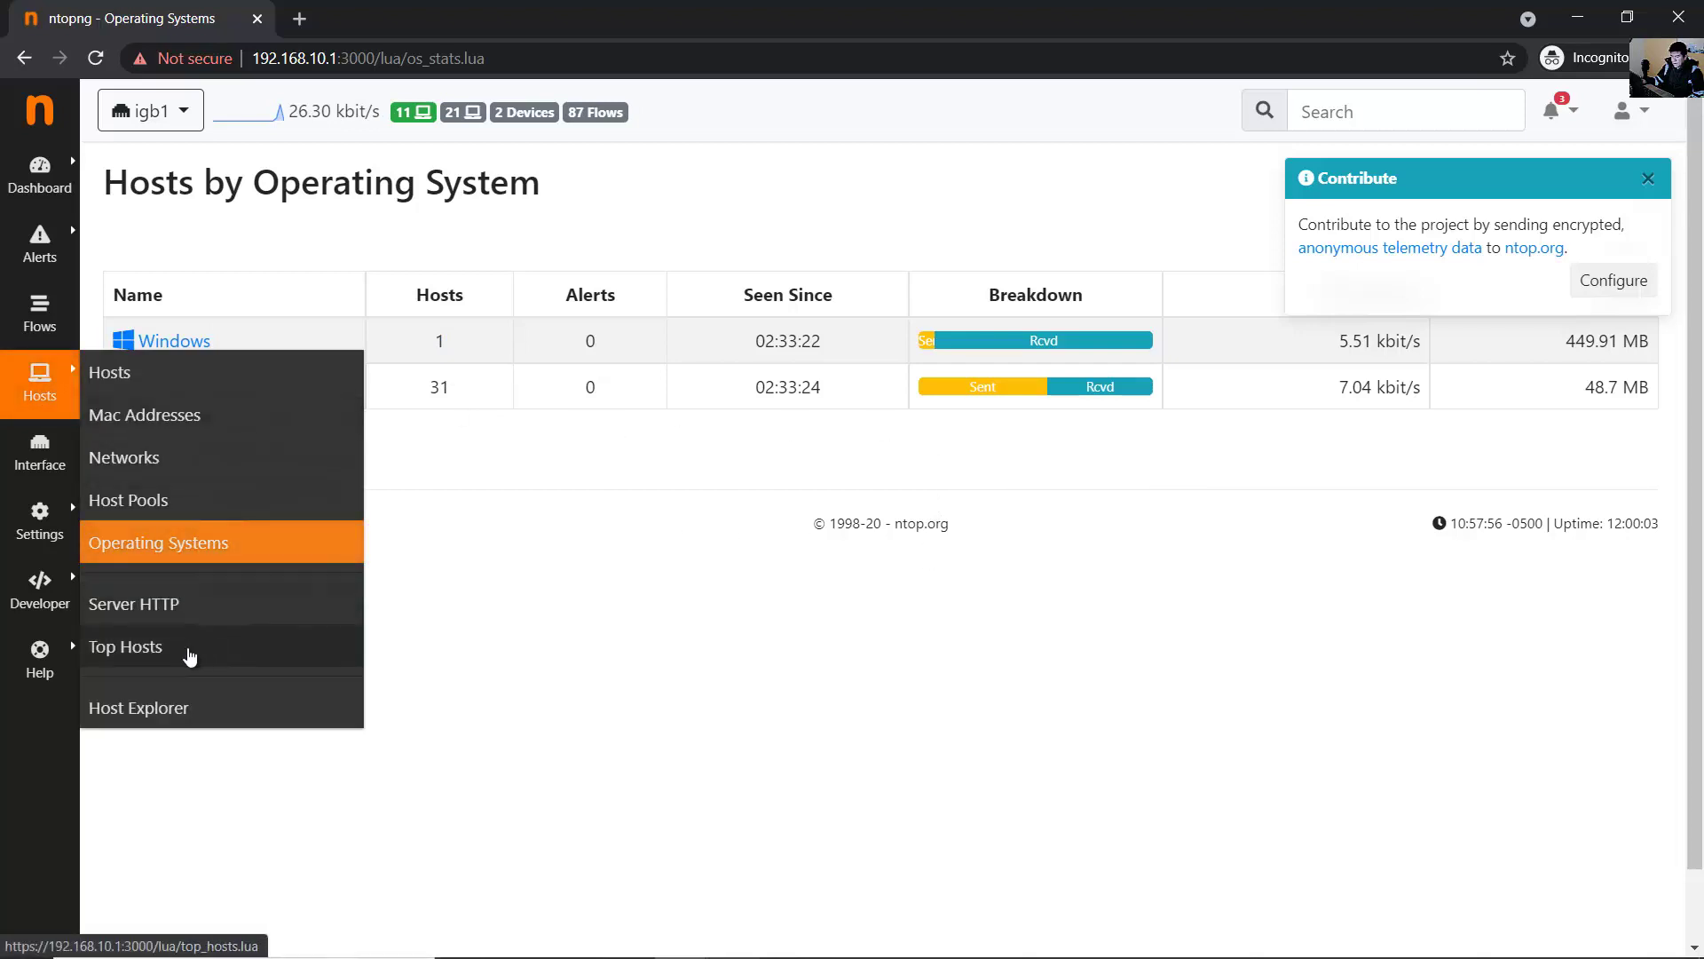
pyautogui.click(169, 649)
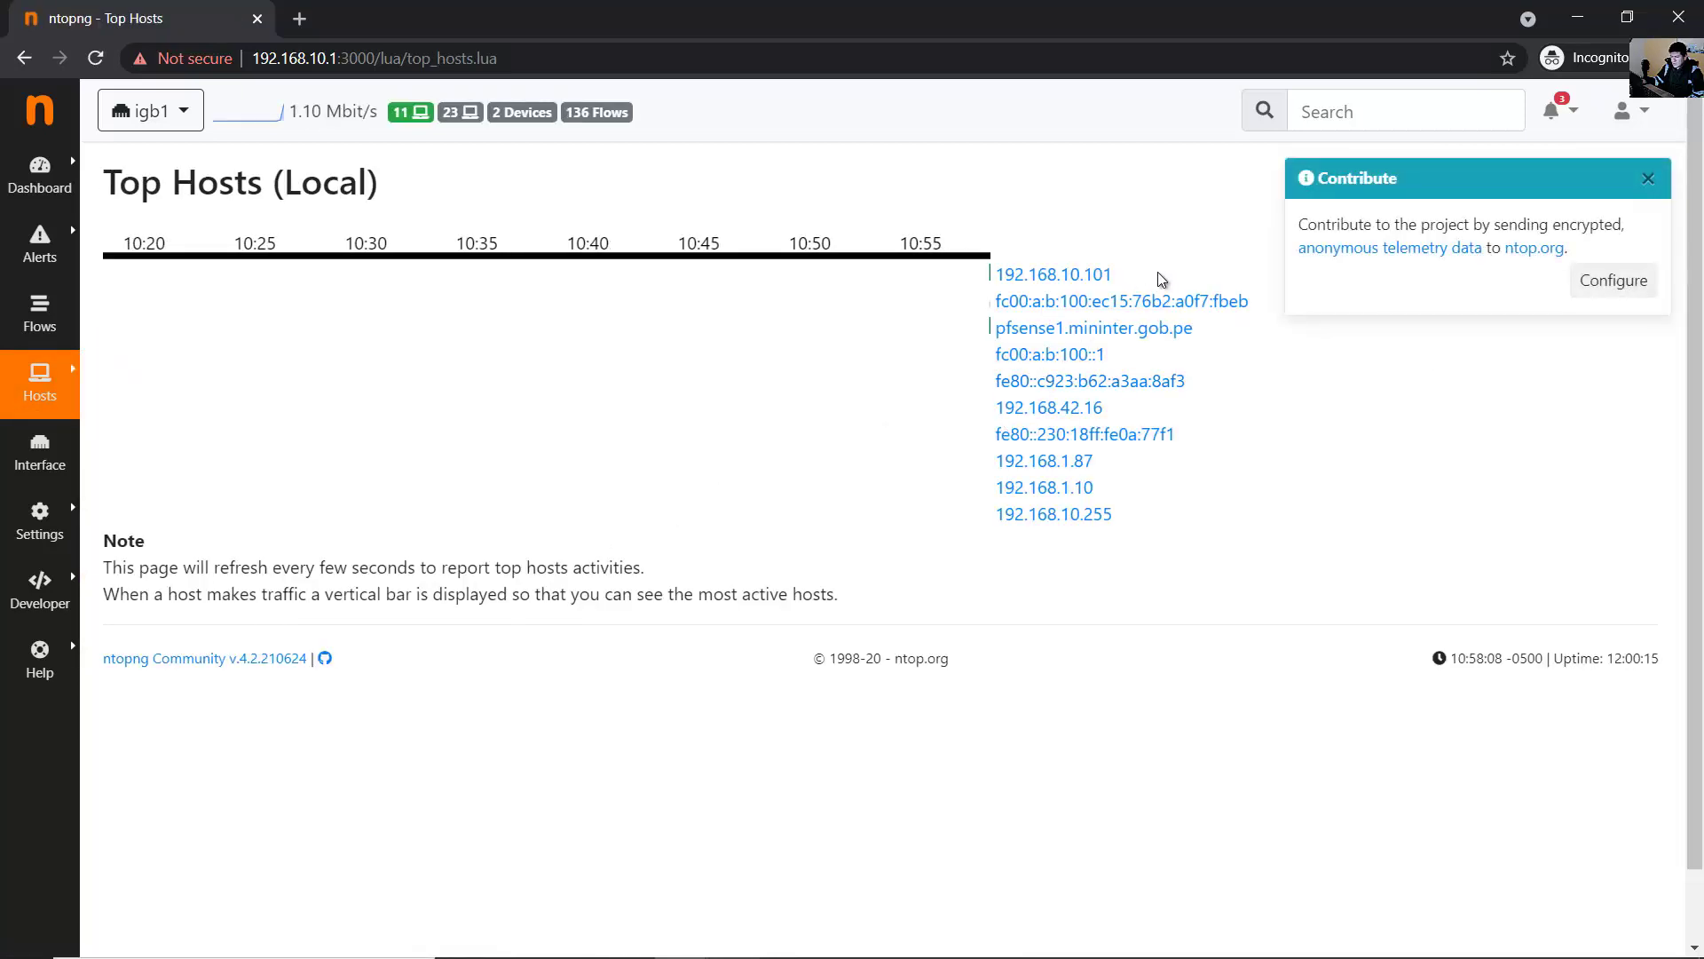
pyautogui.moveTo(1162, 280); pyautogui.dragTo(993, 276)
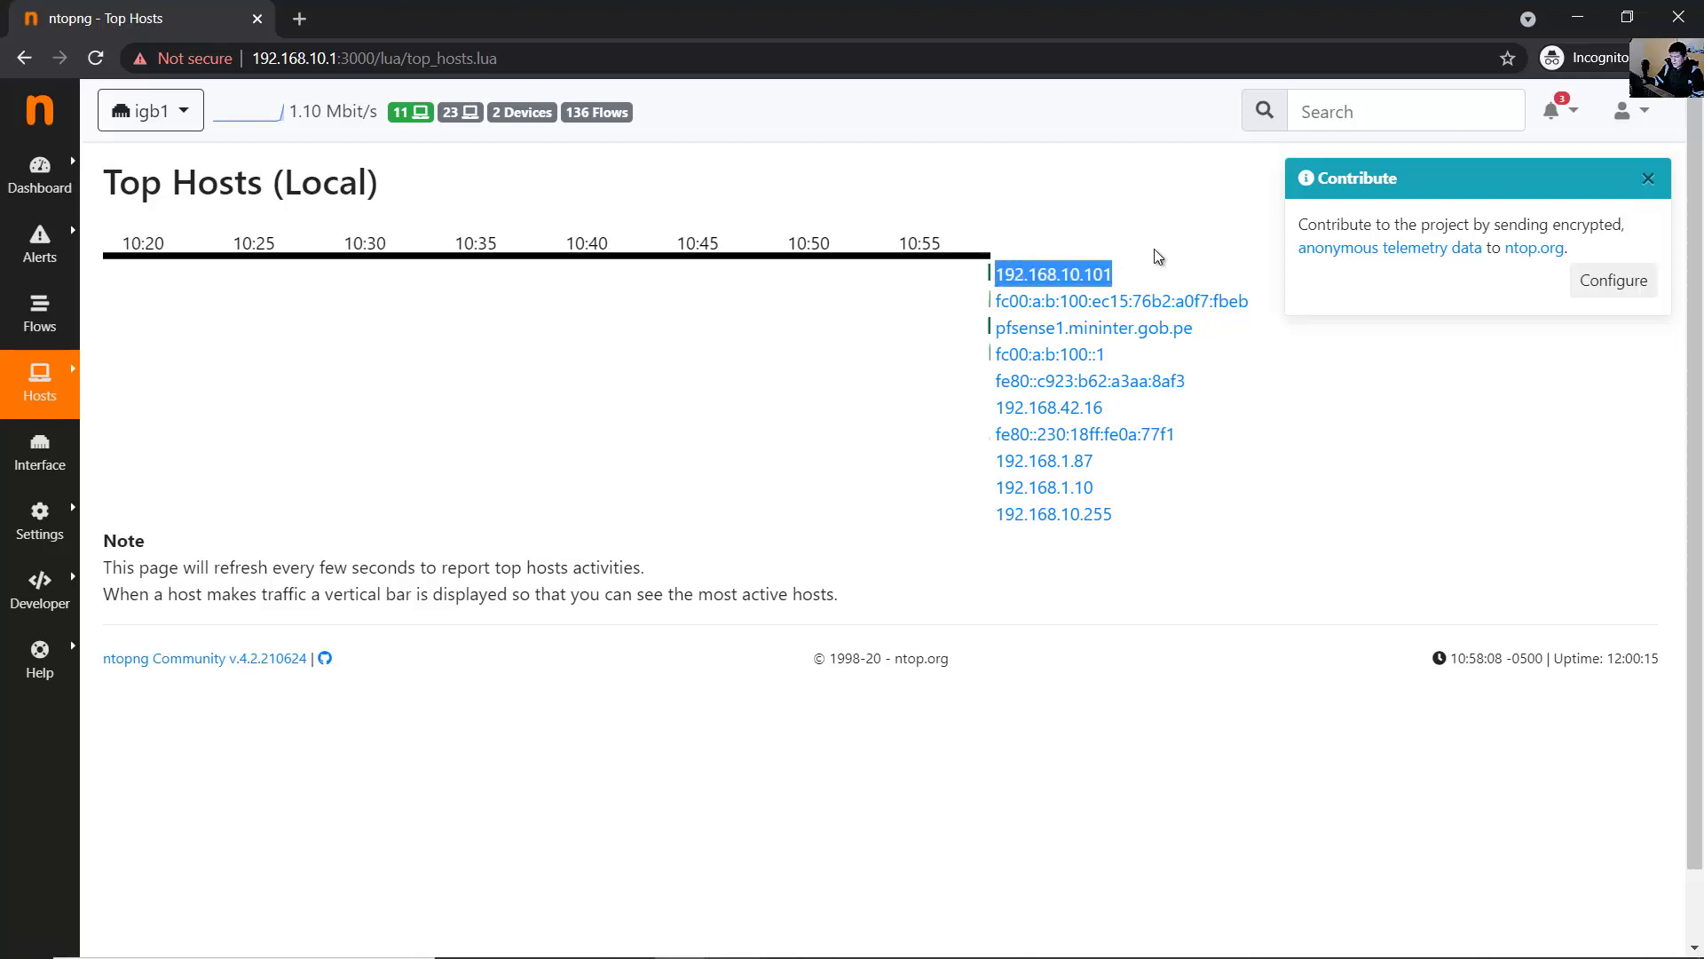
pyautogui.moveTo(58, 480)
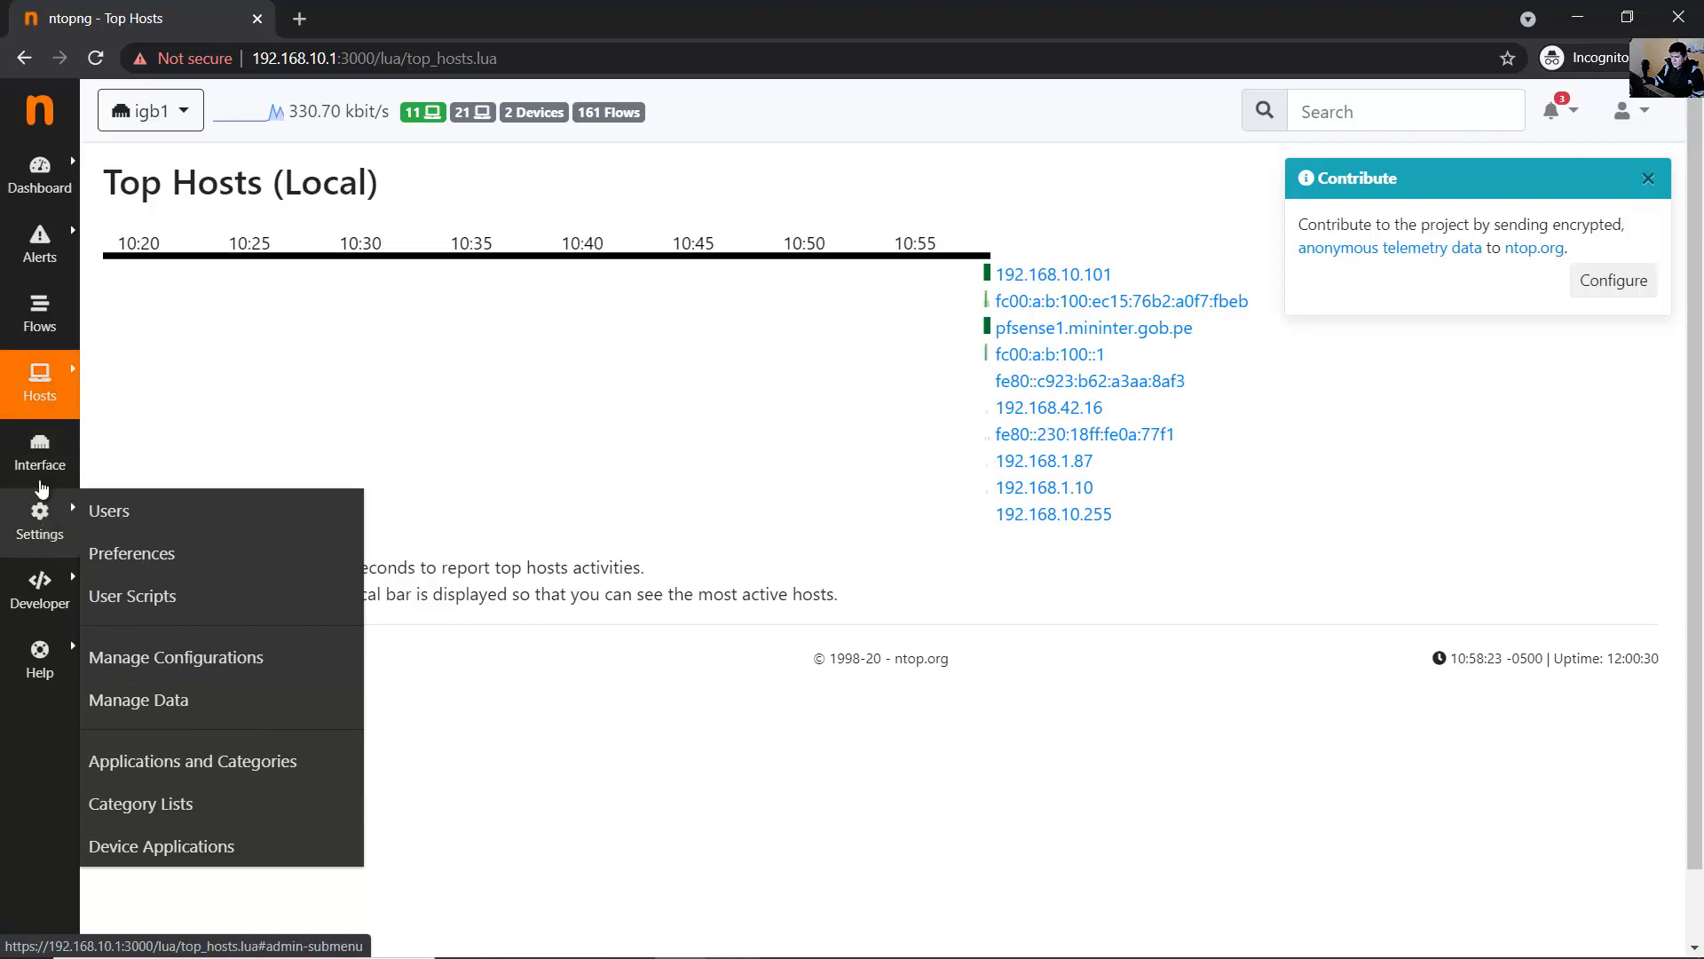
pyautogui.click(39, 460)
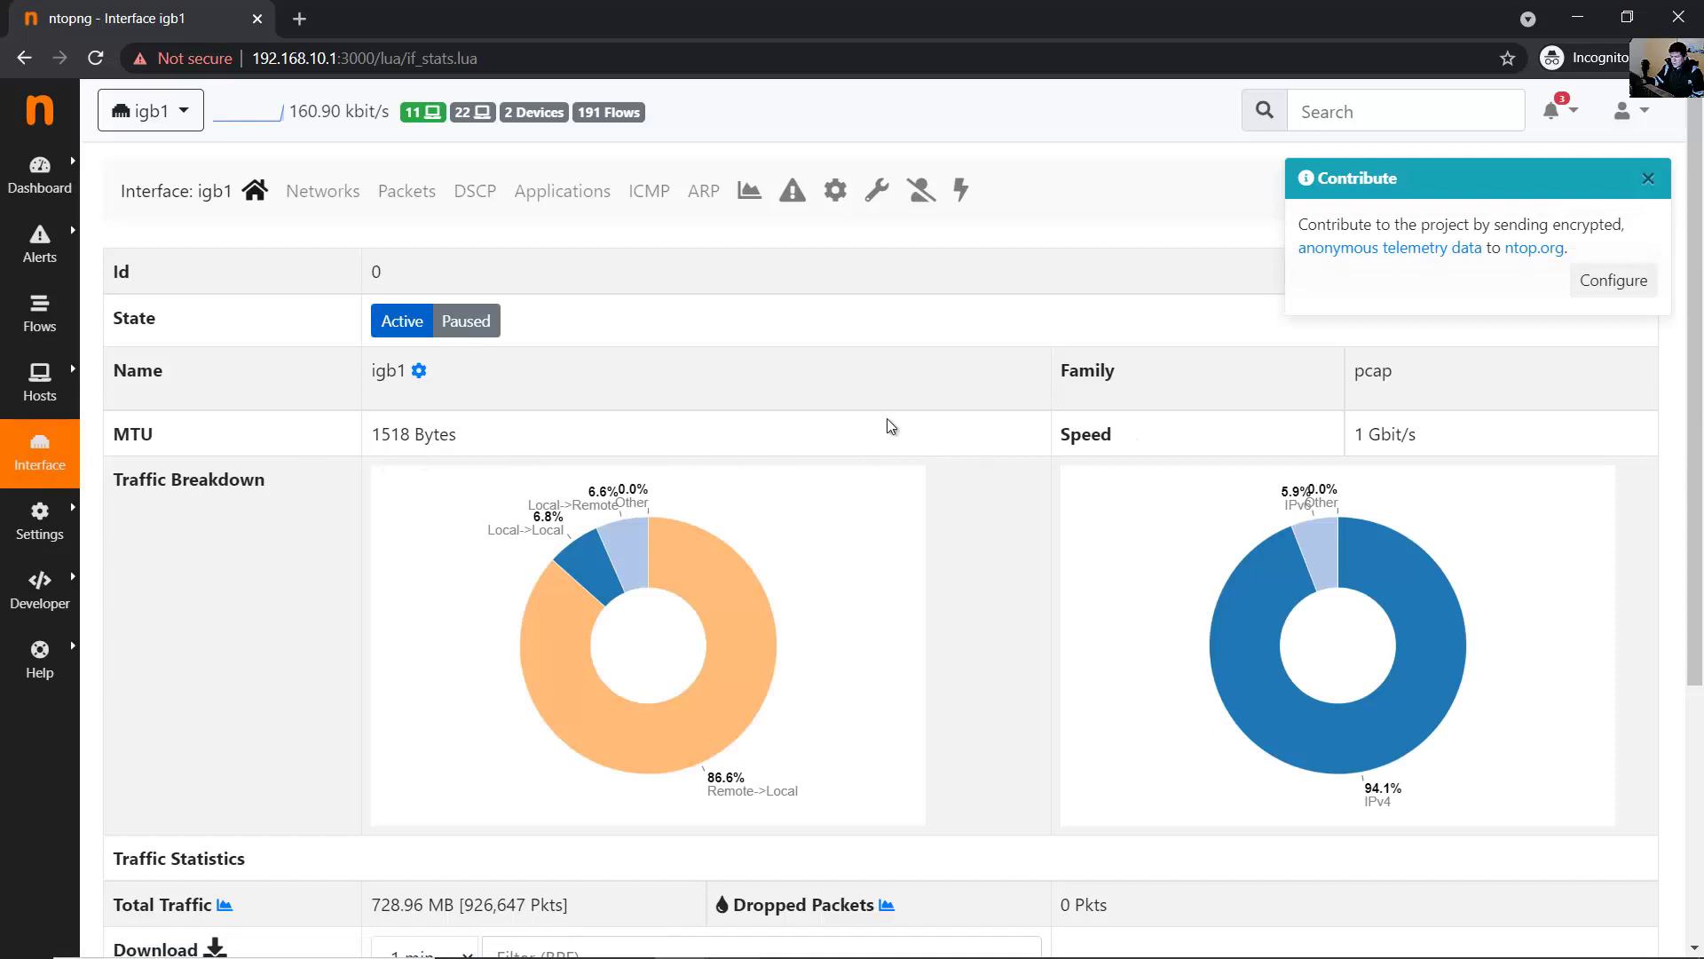
# - Check the interface list, keeping igb1, and view igb1's packet statistics
pyautogui.click(171, 117)
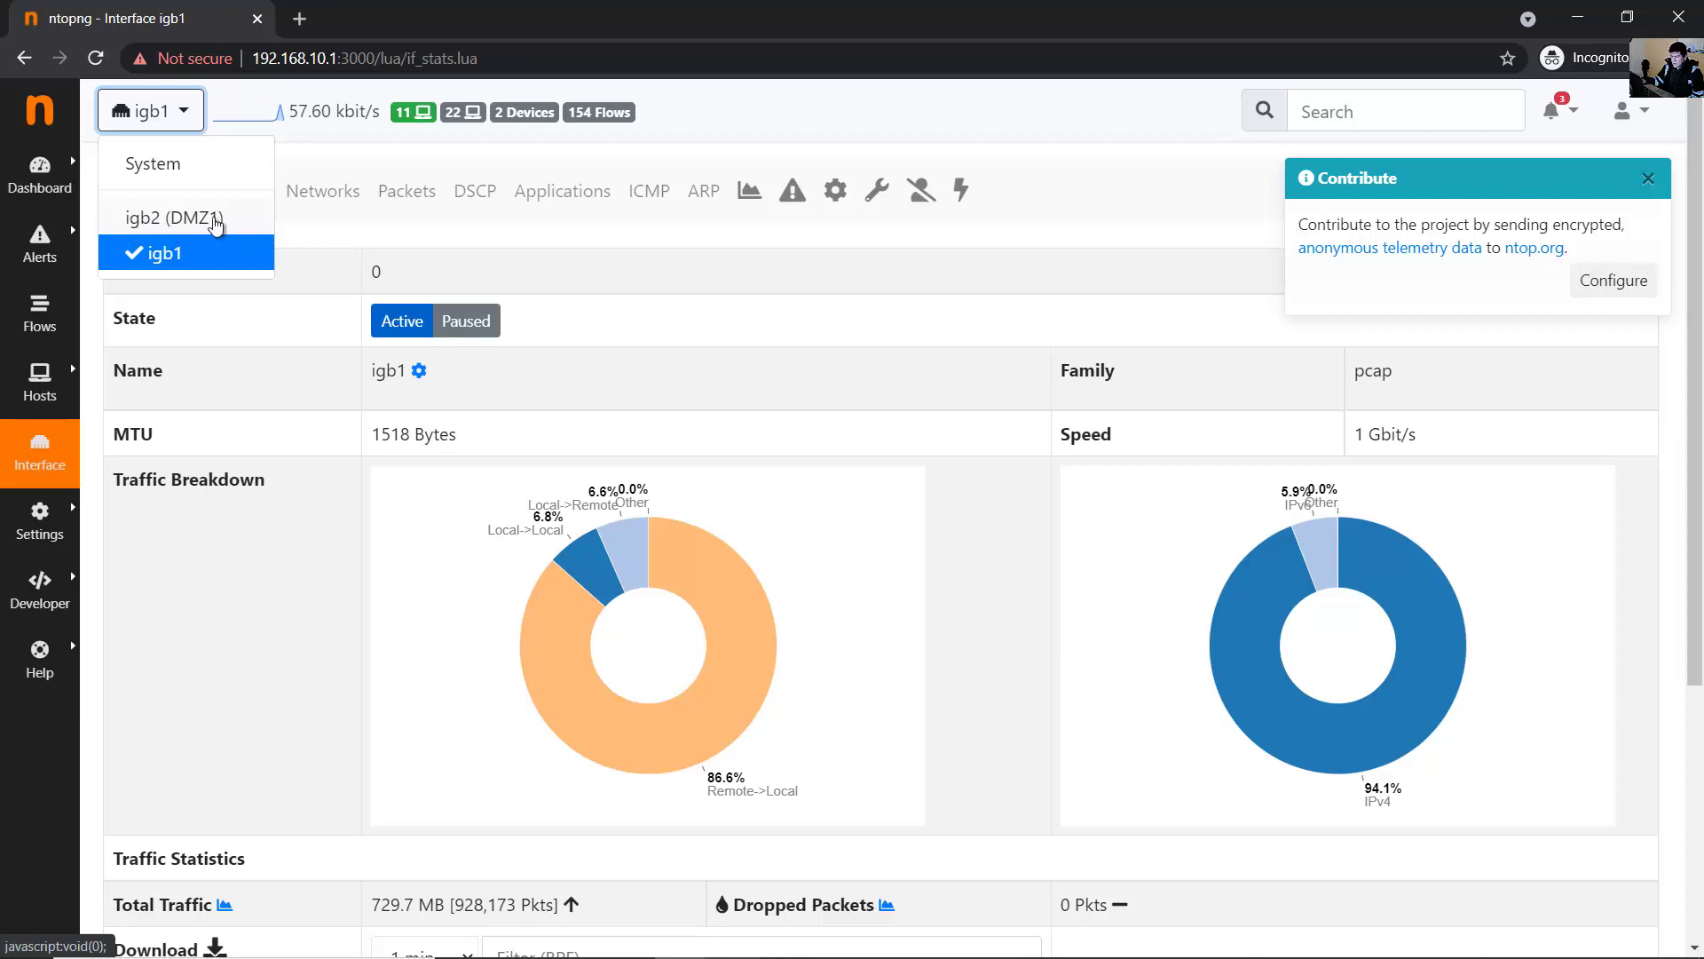
pyautogui.click(773, 344)
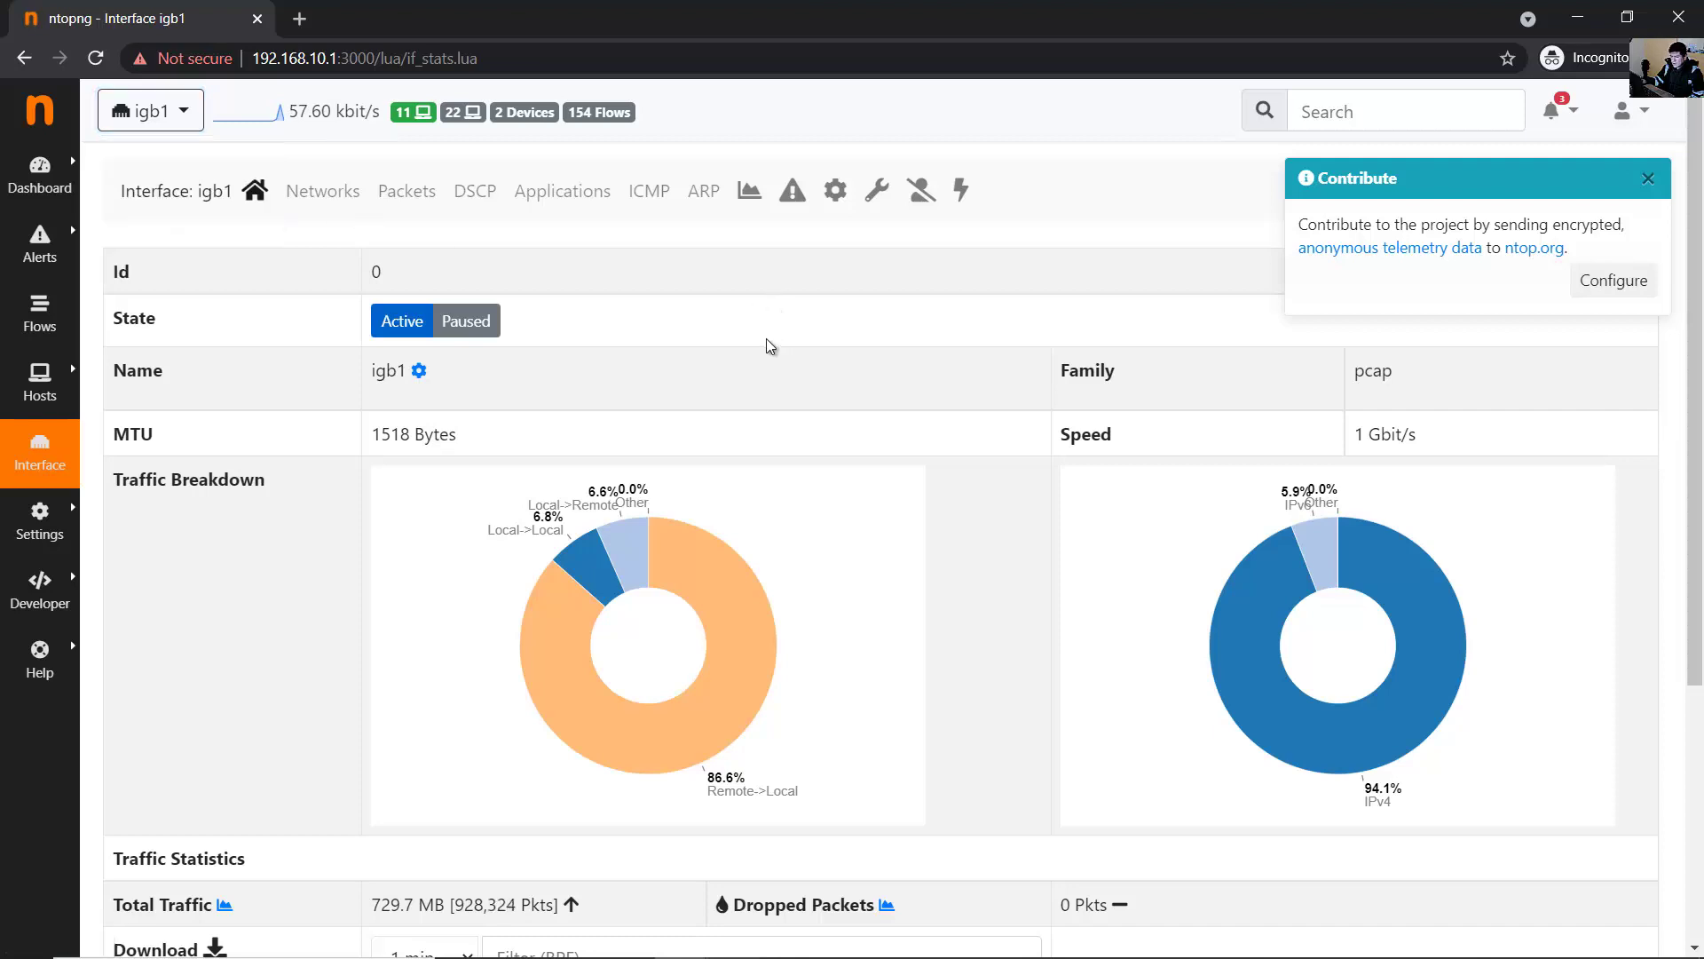
pyautogui.scroll(-4, 797, 577)
pyautogui.scroll(5, 906, 582)
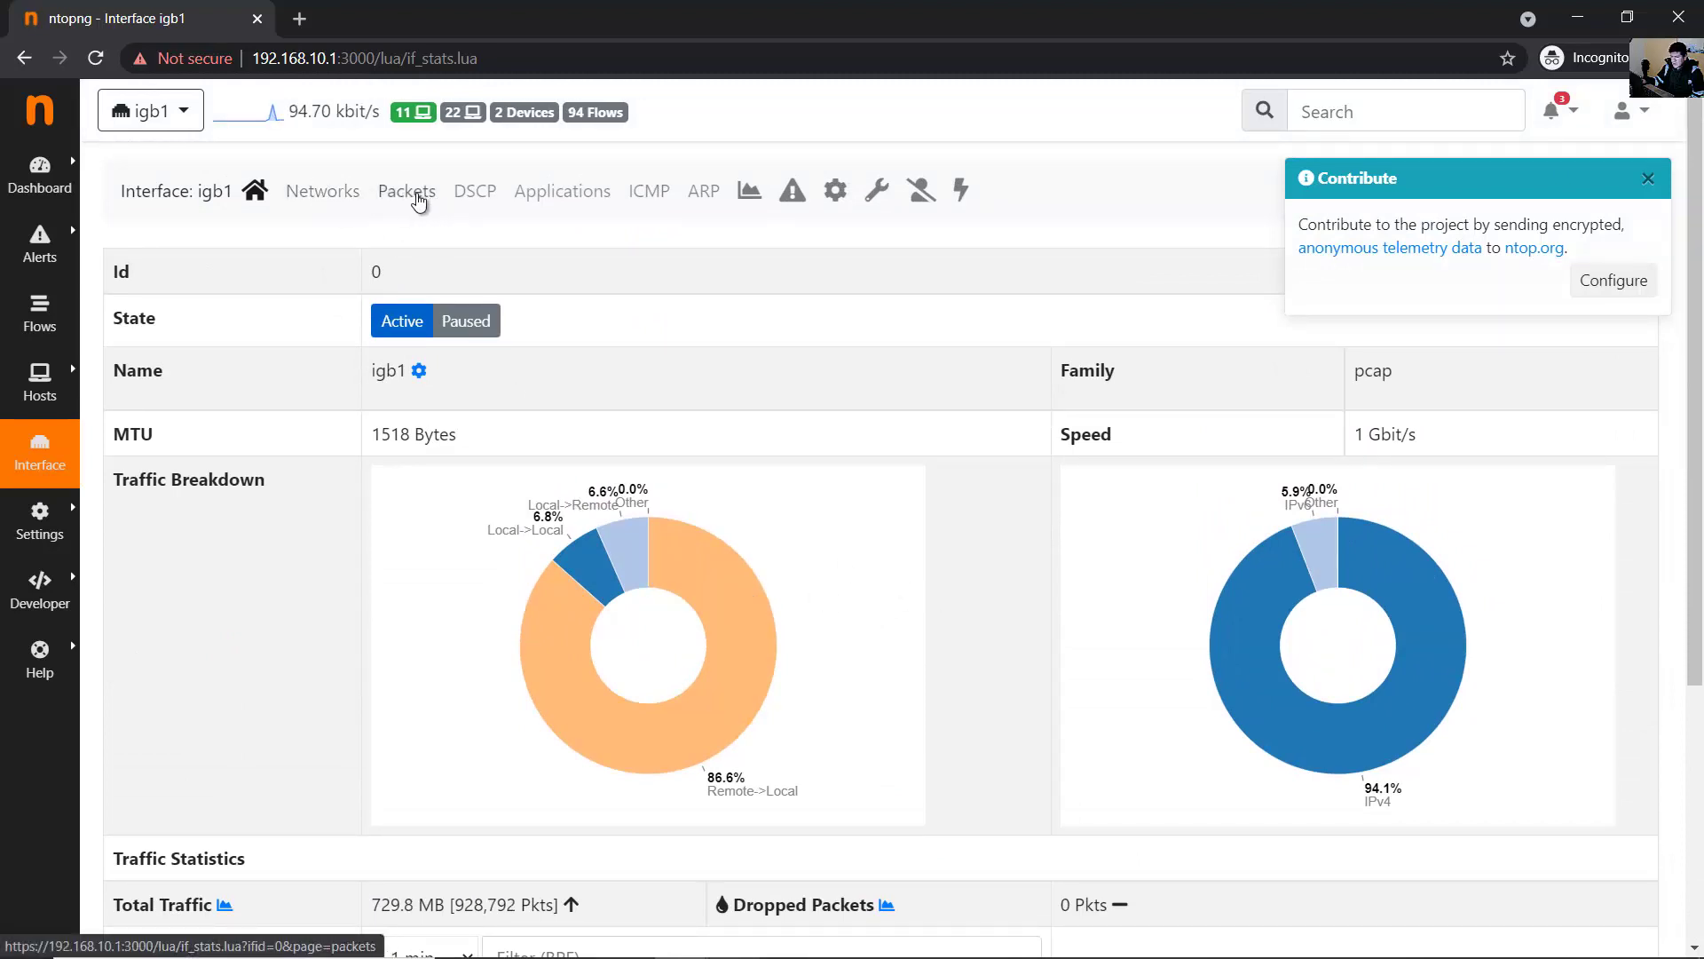
pyautogui.click(405, 201)
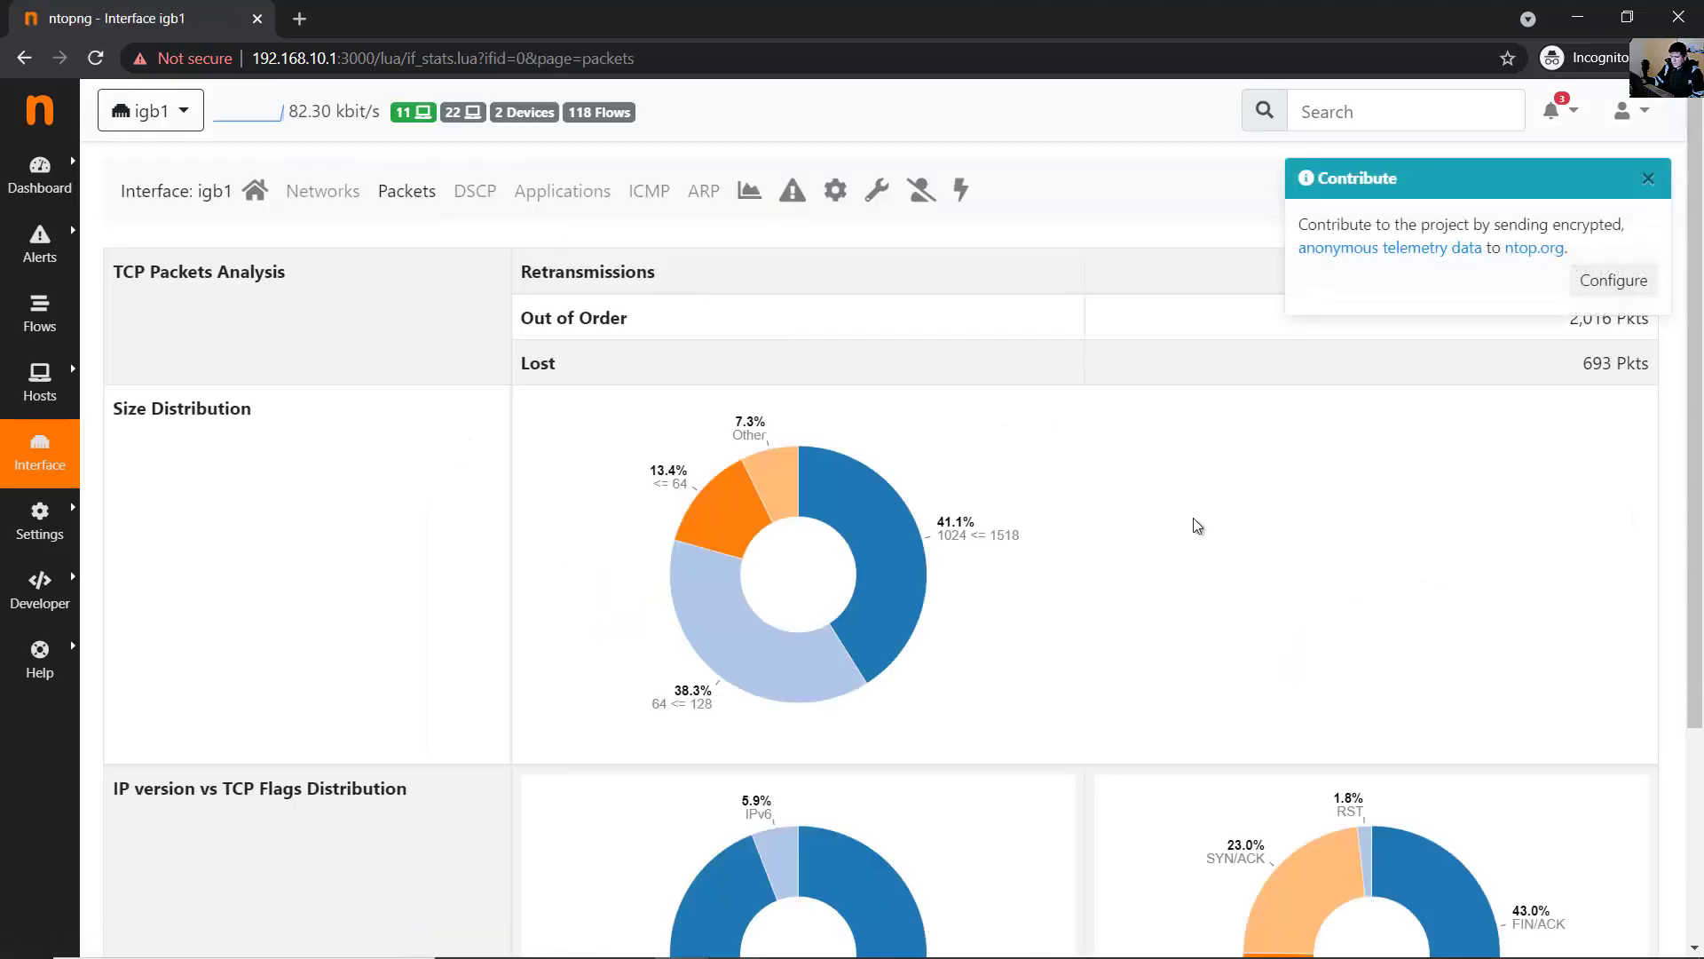
pyautogui.scroll(-3, 1200, 528)
pyautogui.scroll(3, 1202, 533)
# - View igb1's application traffic breakdown, then open Runtime Preferences
pyautogui.click(570, 204)
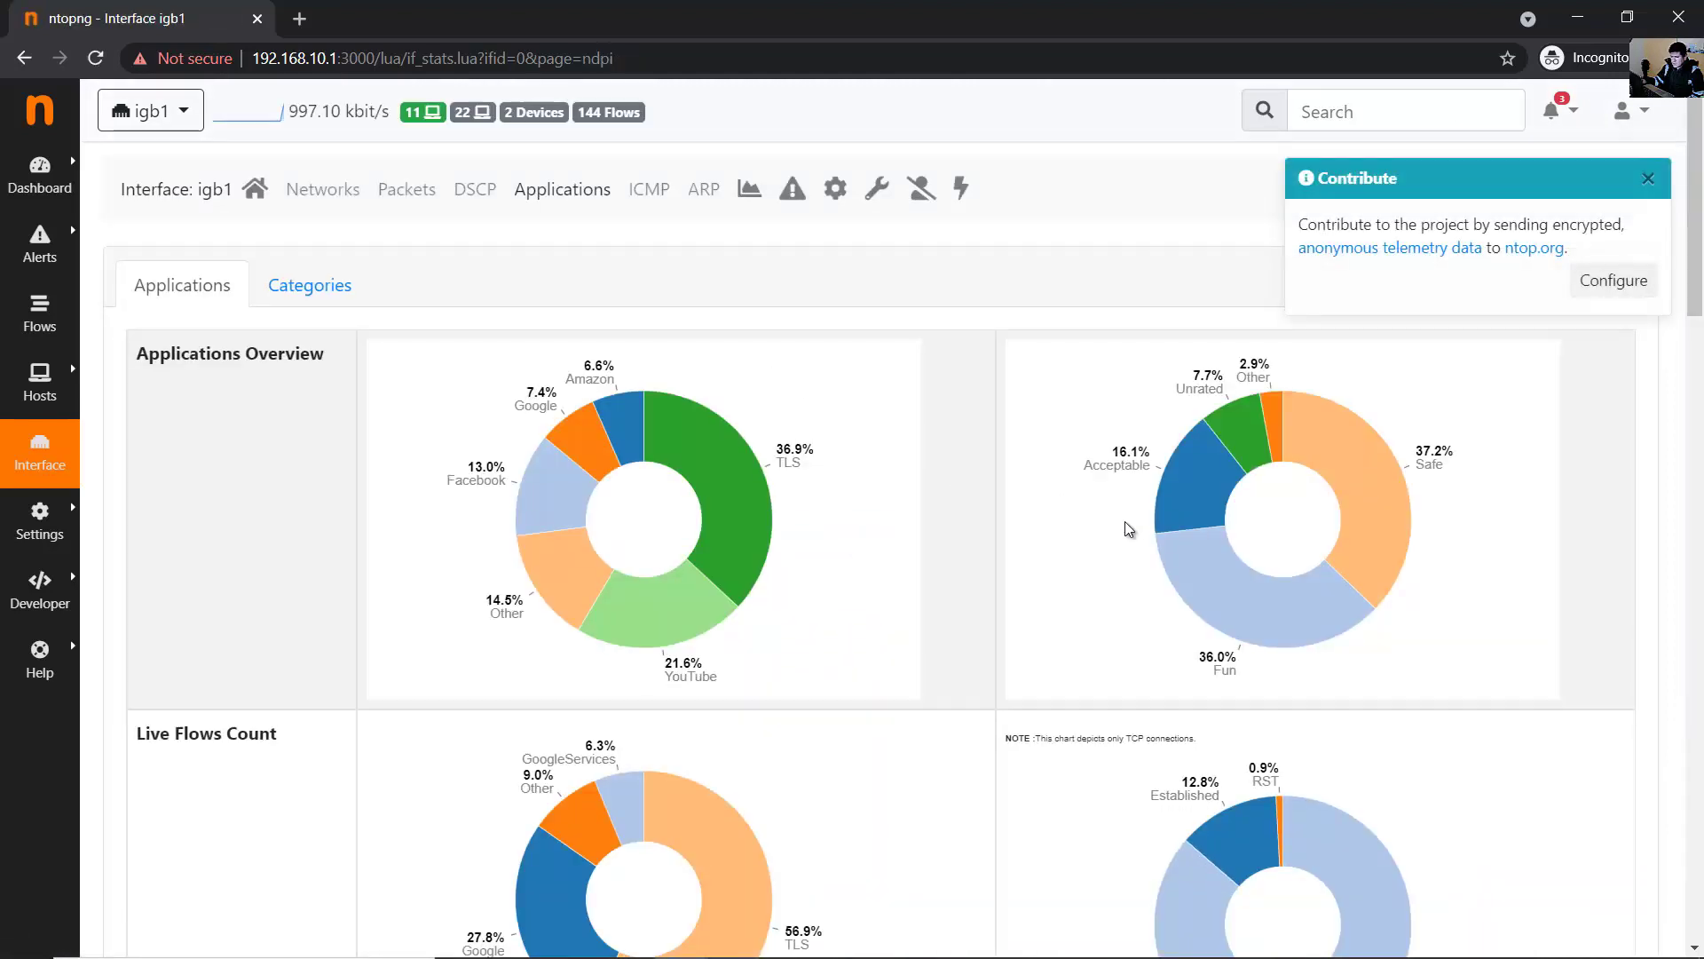
pyautogui.scroll(-5, 1125, 529)
pyautogui.scroll(5, 1126, 529)
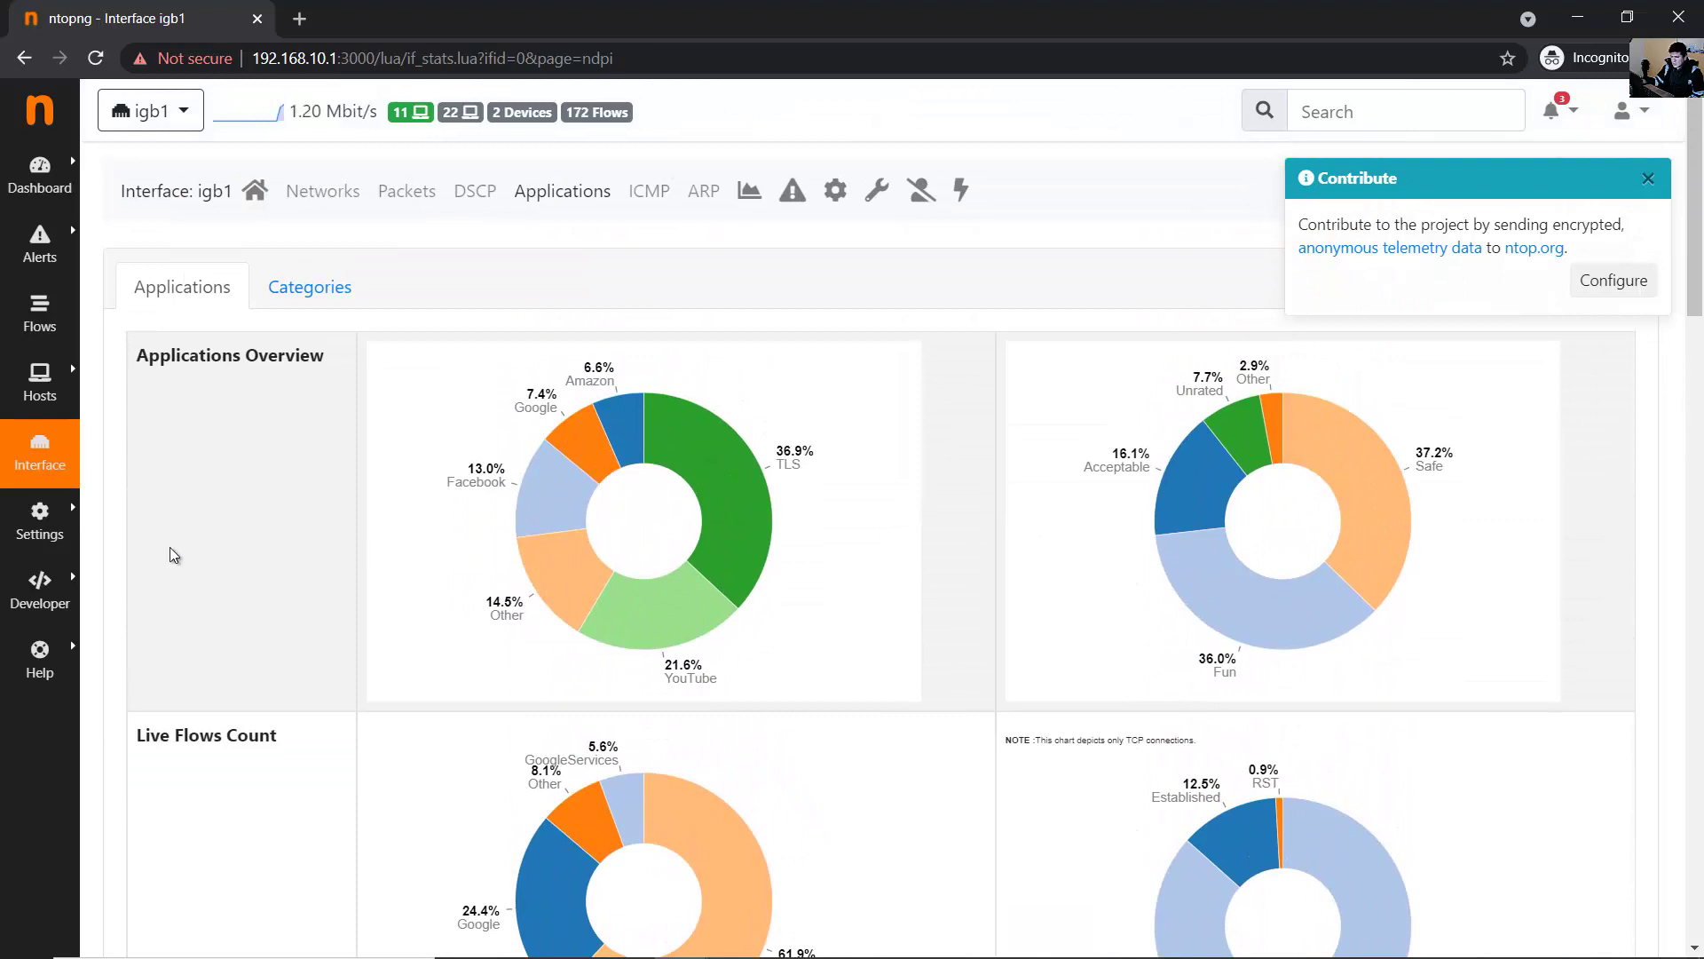
pyautogui.moveTo(40, 537)
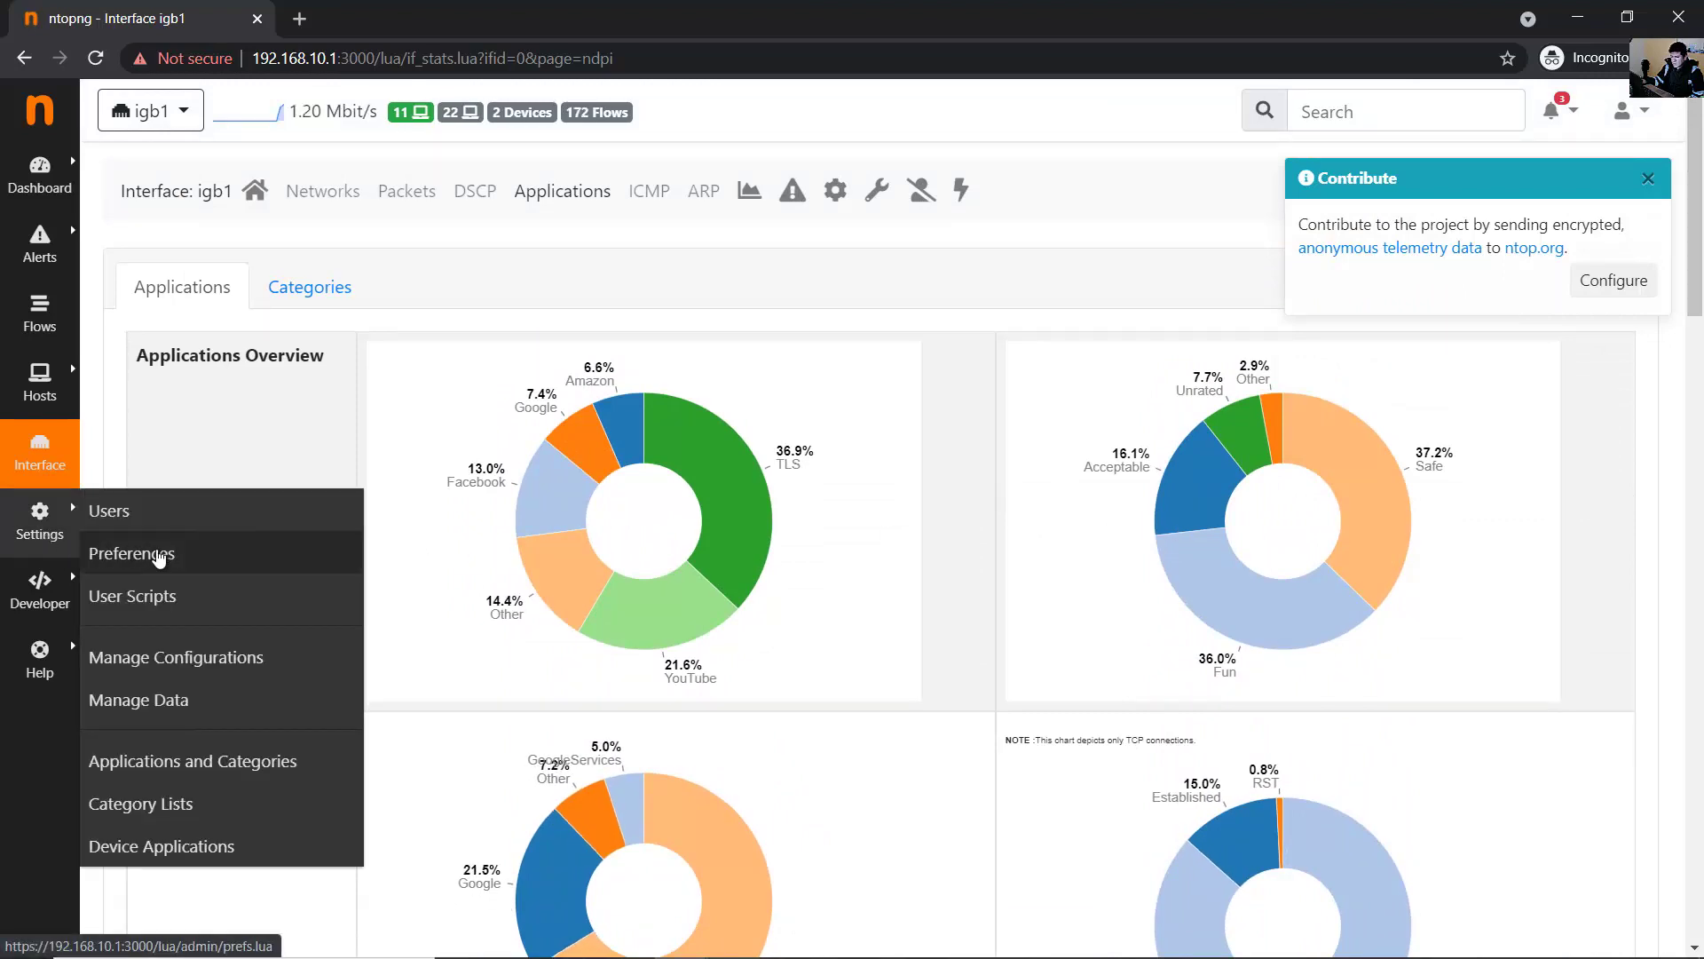
pyautogui.click(102, 552)
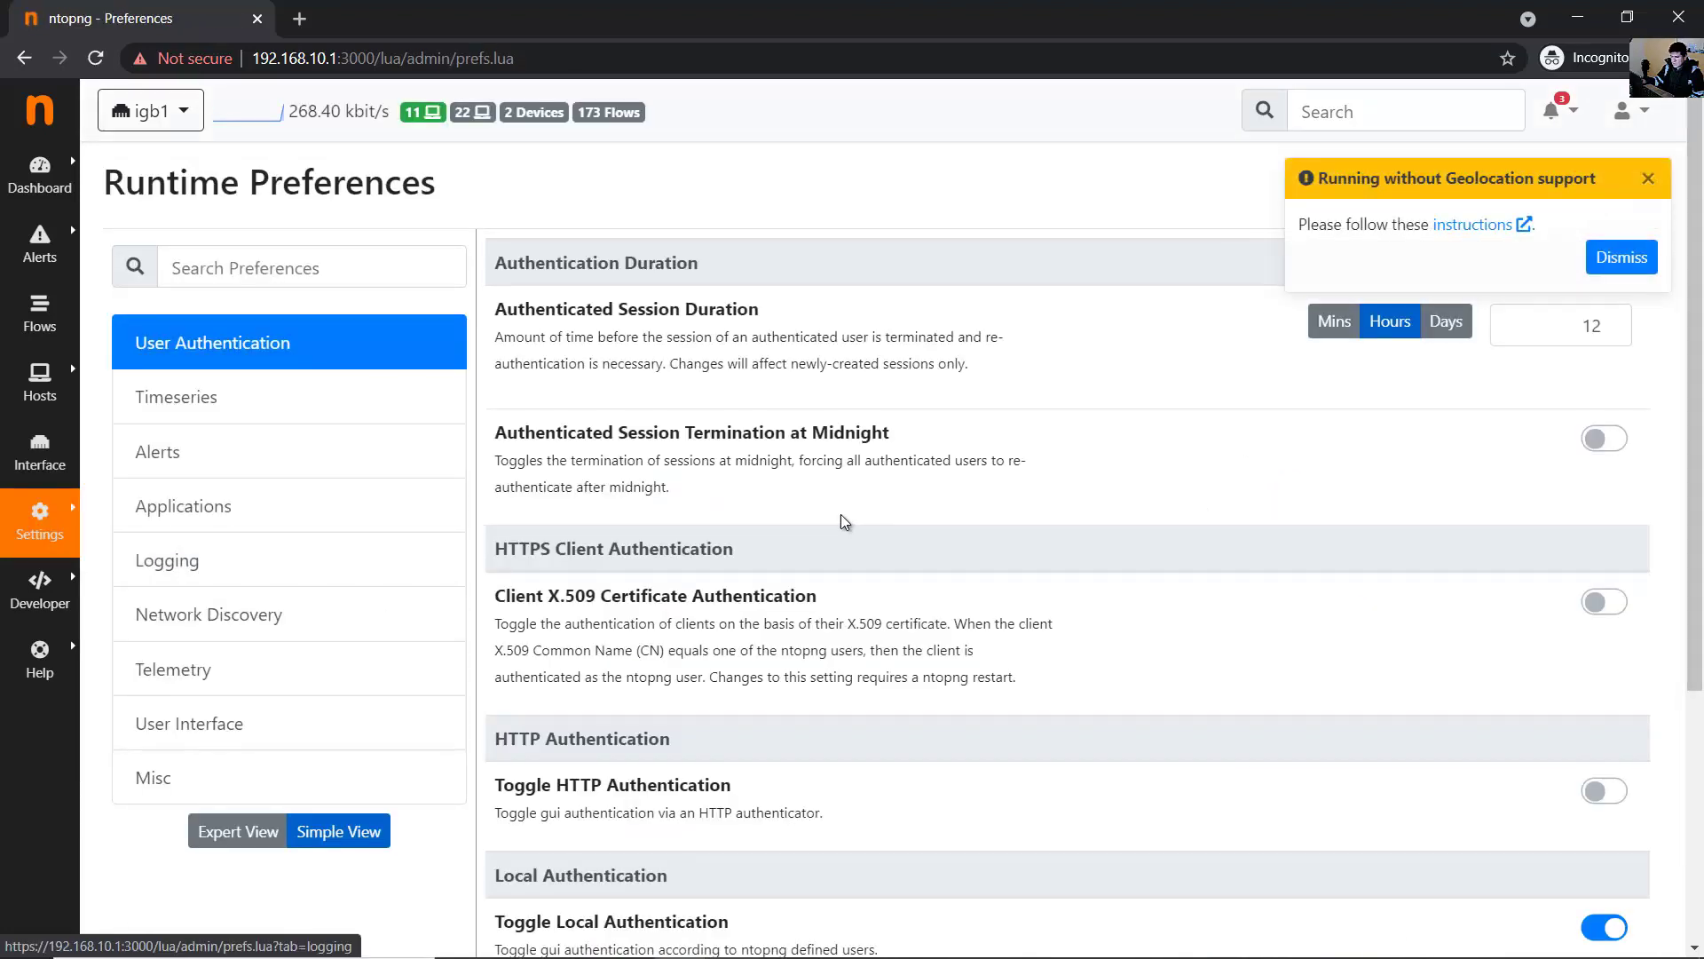
# - Browse the Alerts, Applications and Logging preference sections, dismissing the geolocation warning
pyautogui.scroll(-1, 385, 457)
pyautogui.scroll(-1, 385, 457)
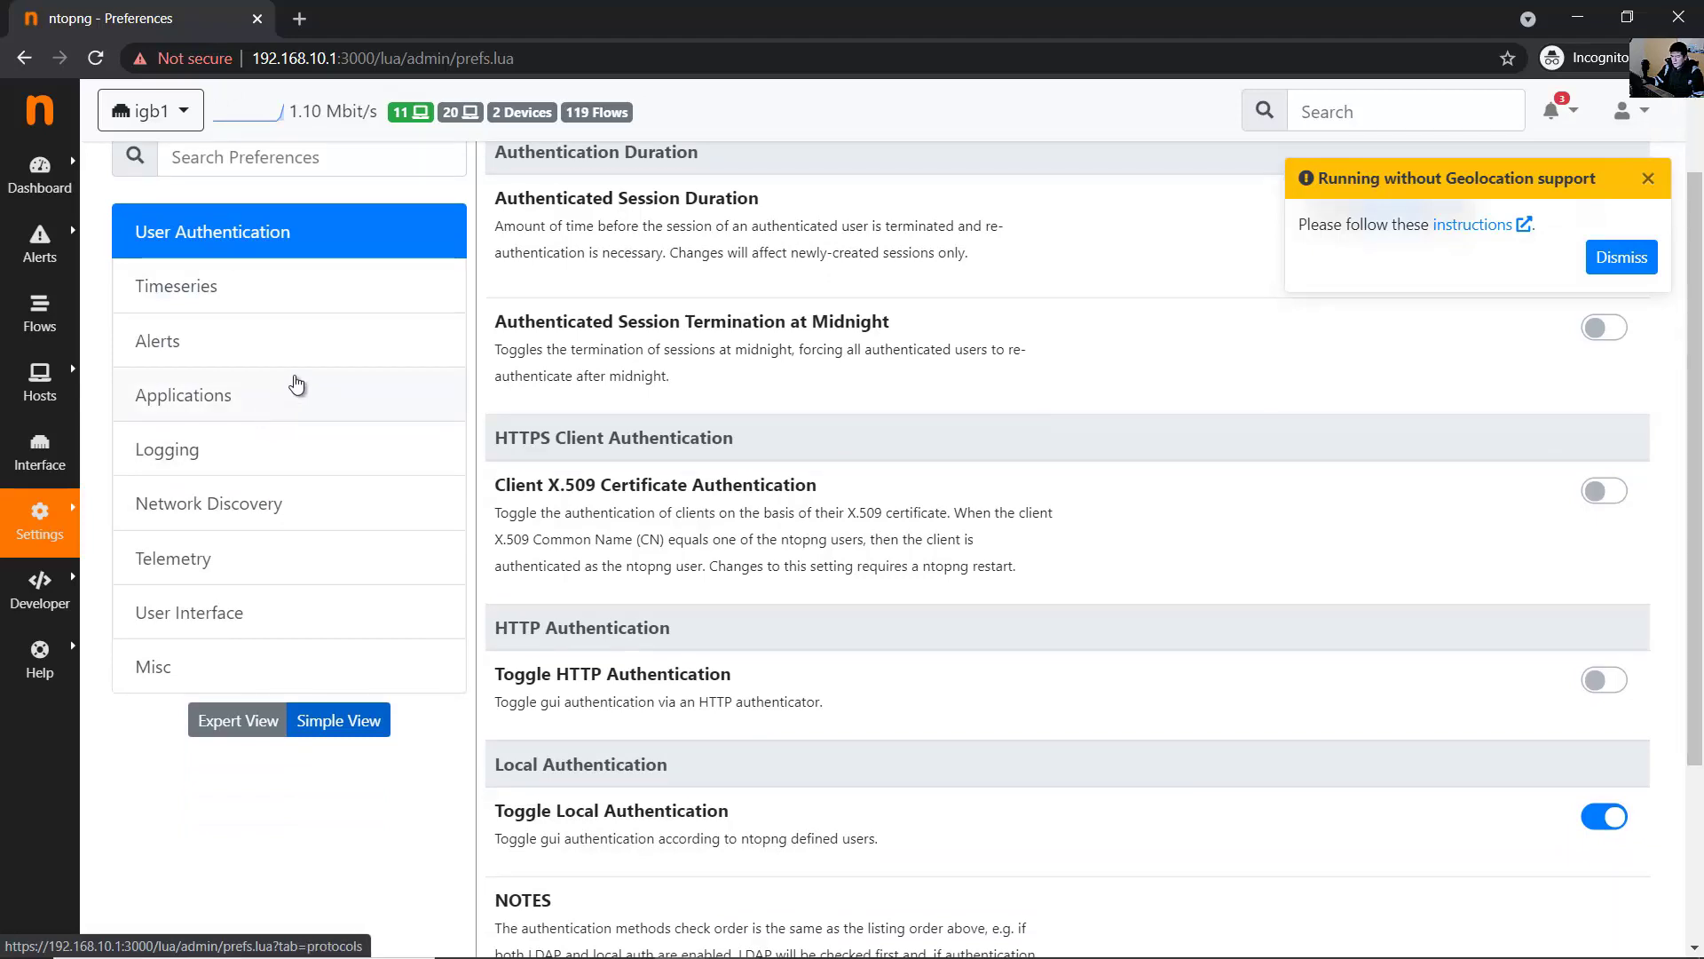
pyautogui.click(325, 339)
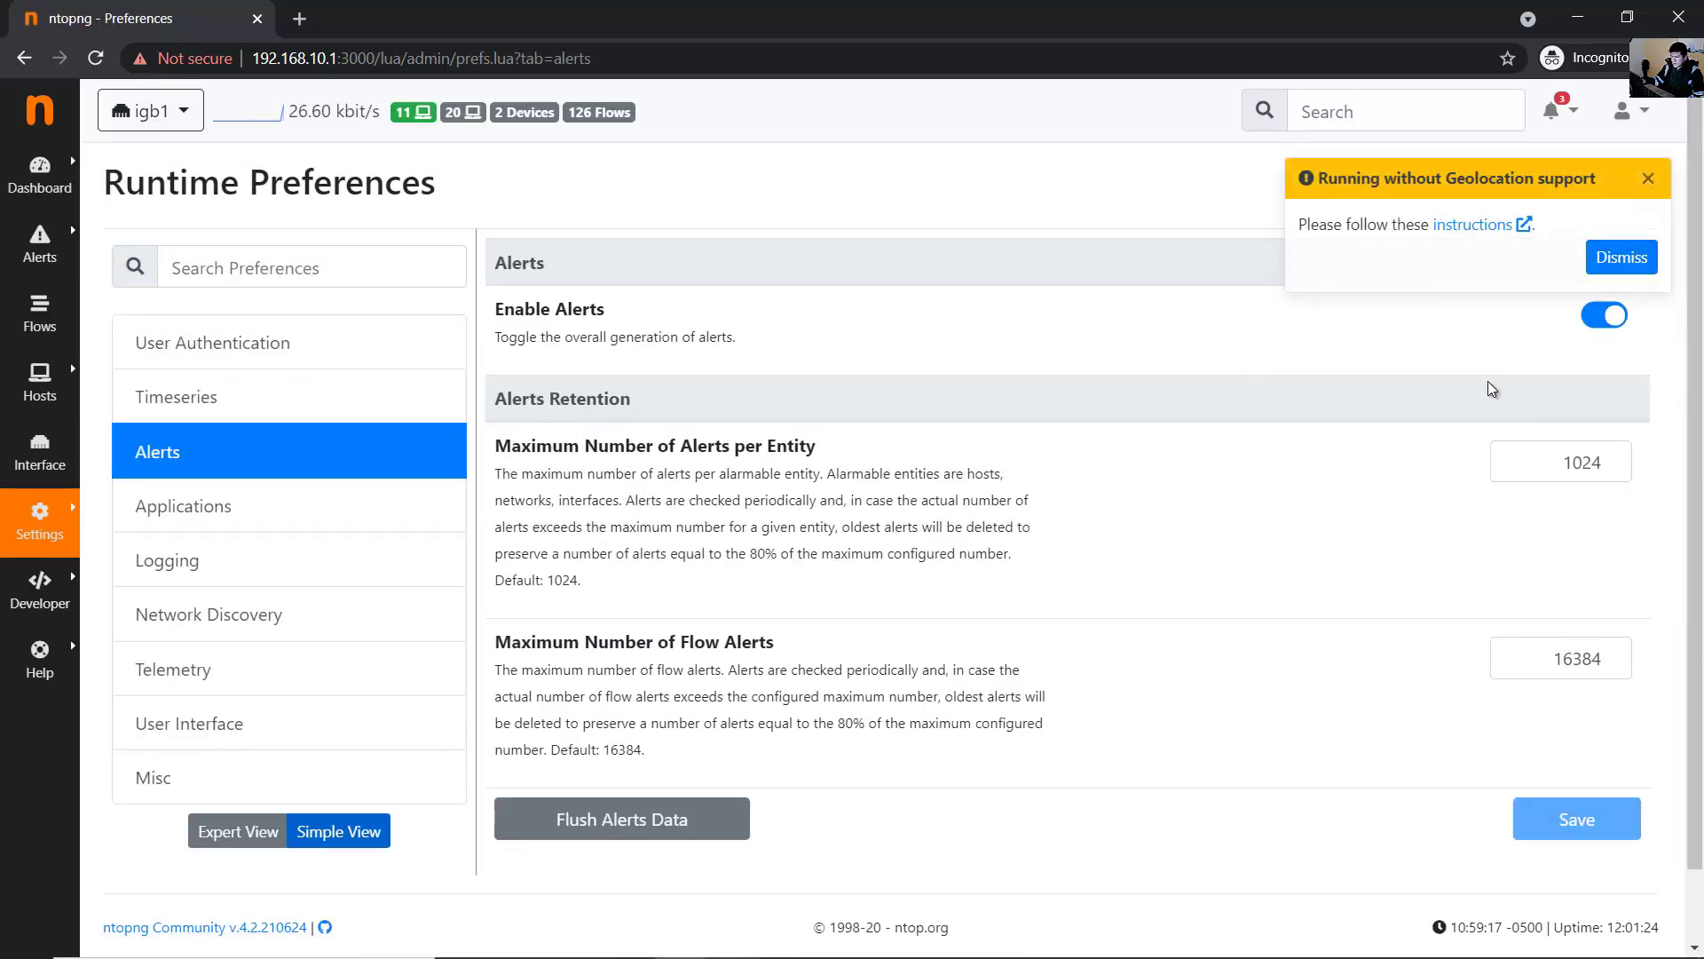
pyautogui.click(1652, 188)
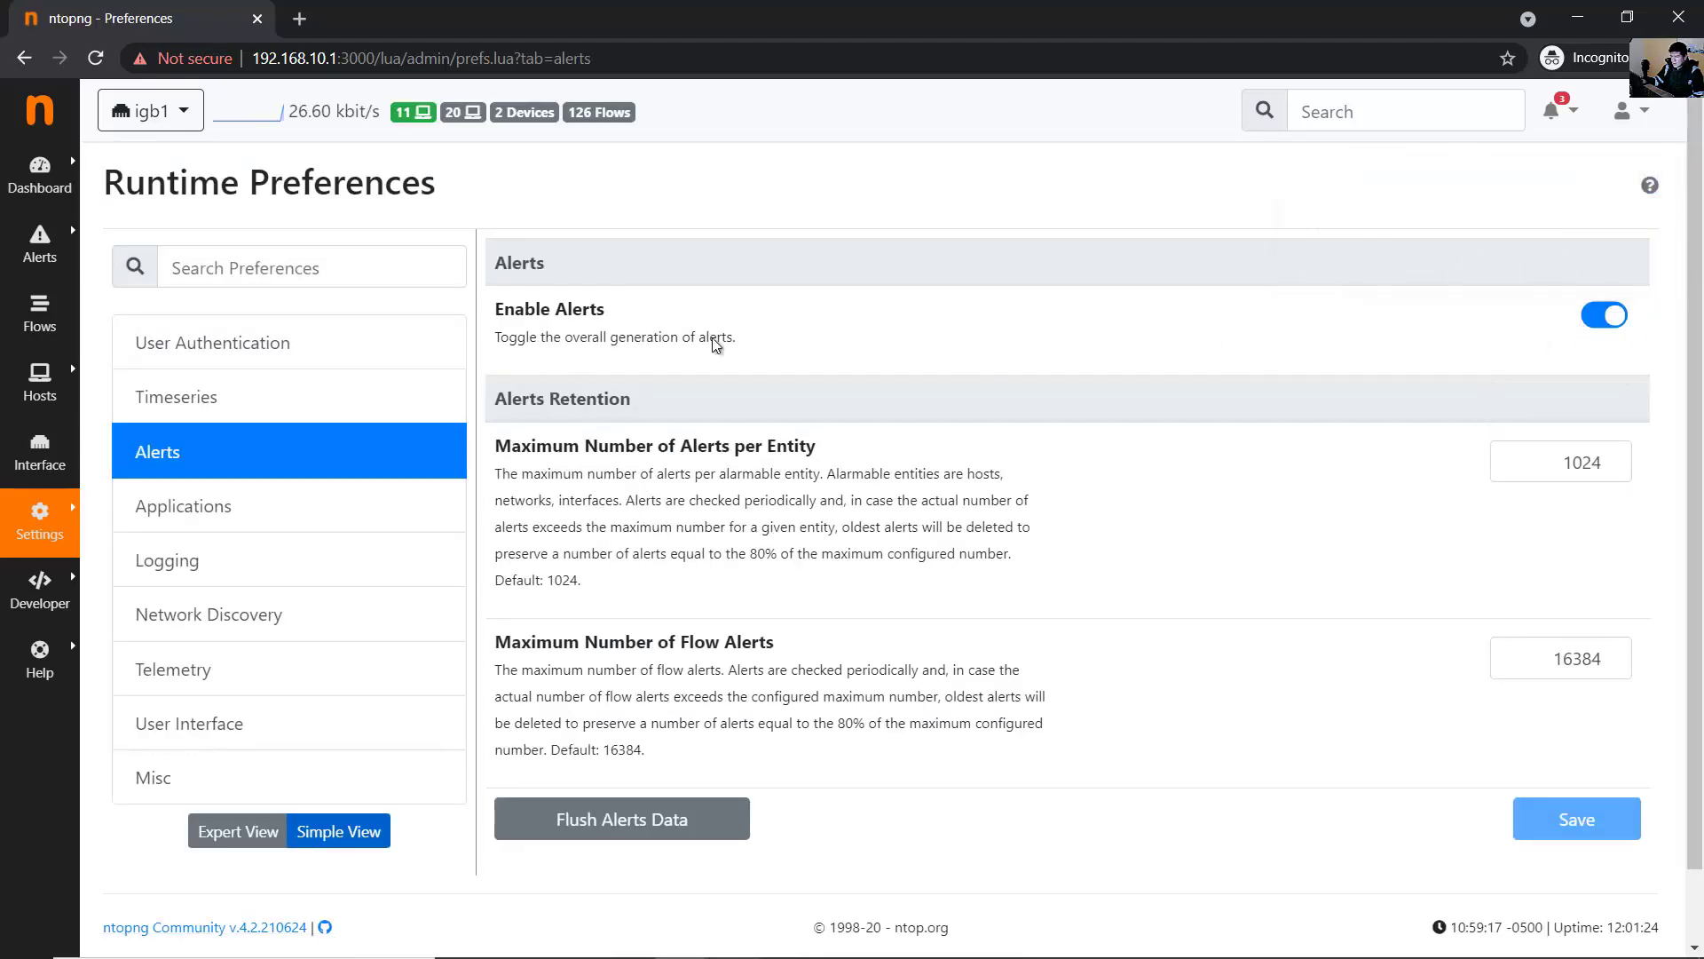
pyautogui.moveTo(503, 311); pyautogui.dragTo(736, 334)
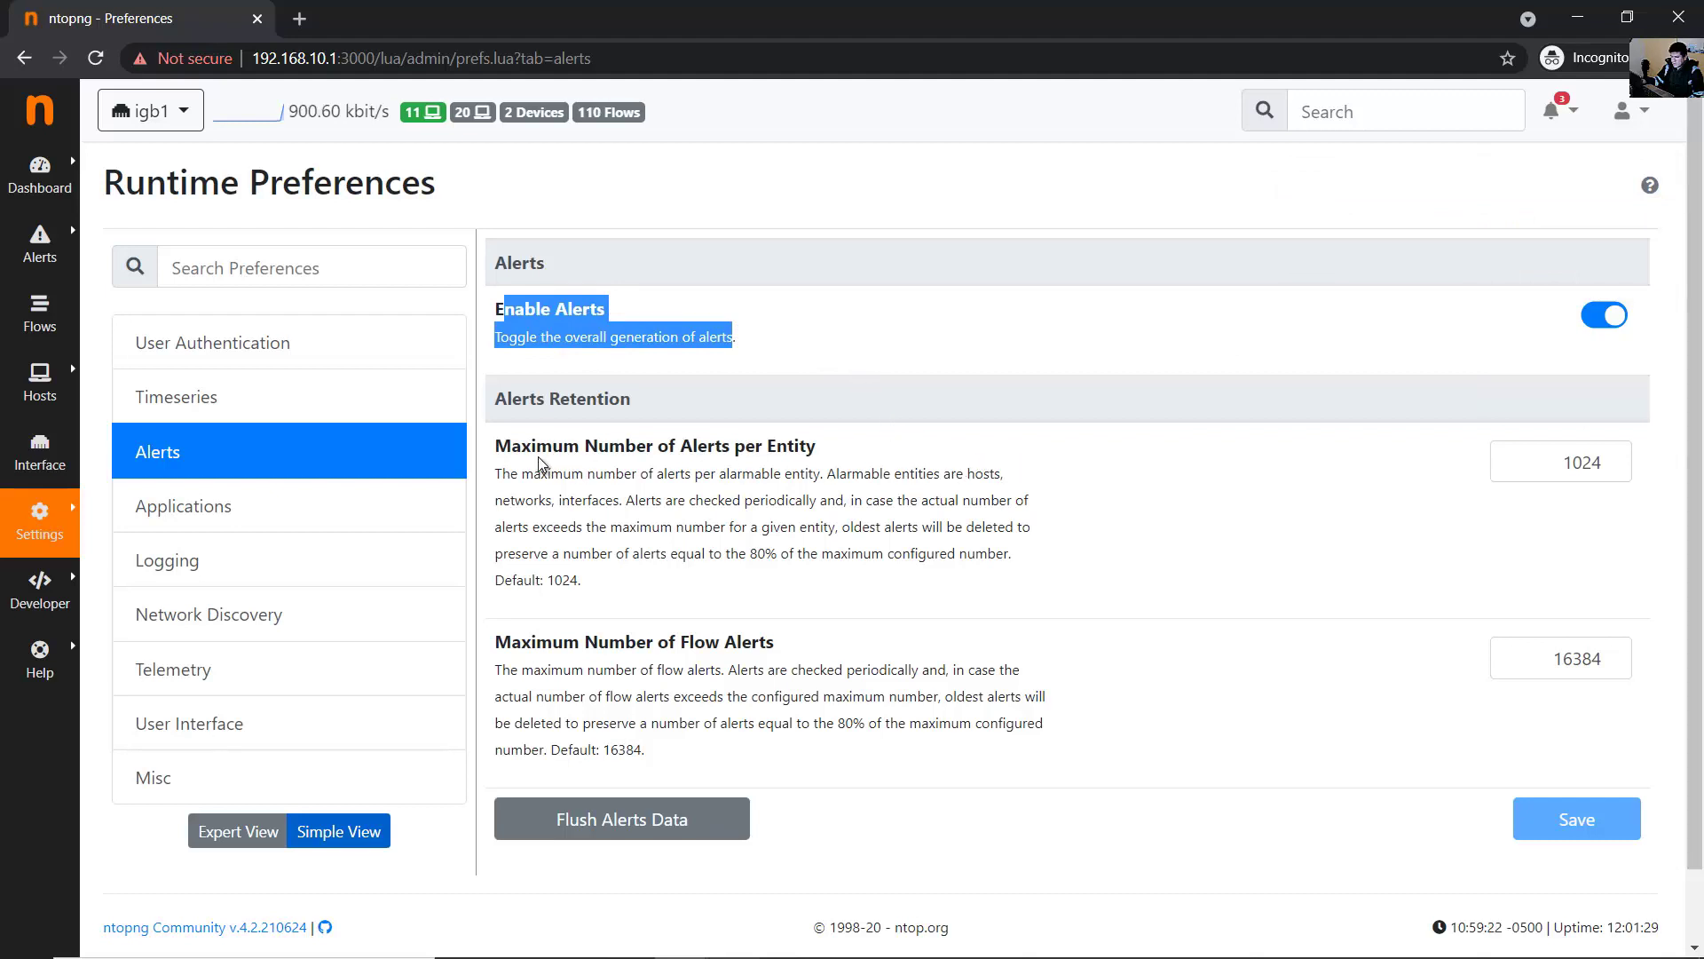
pyautogui.click(574, 457)
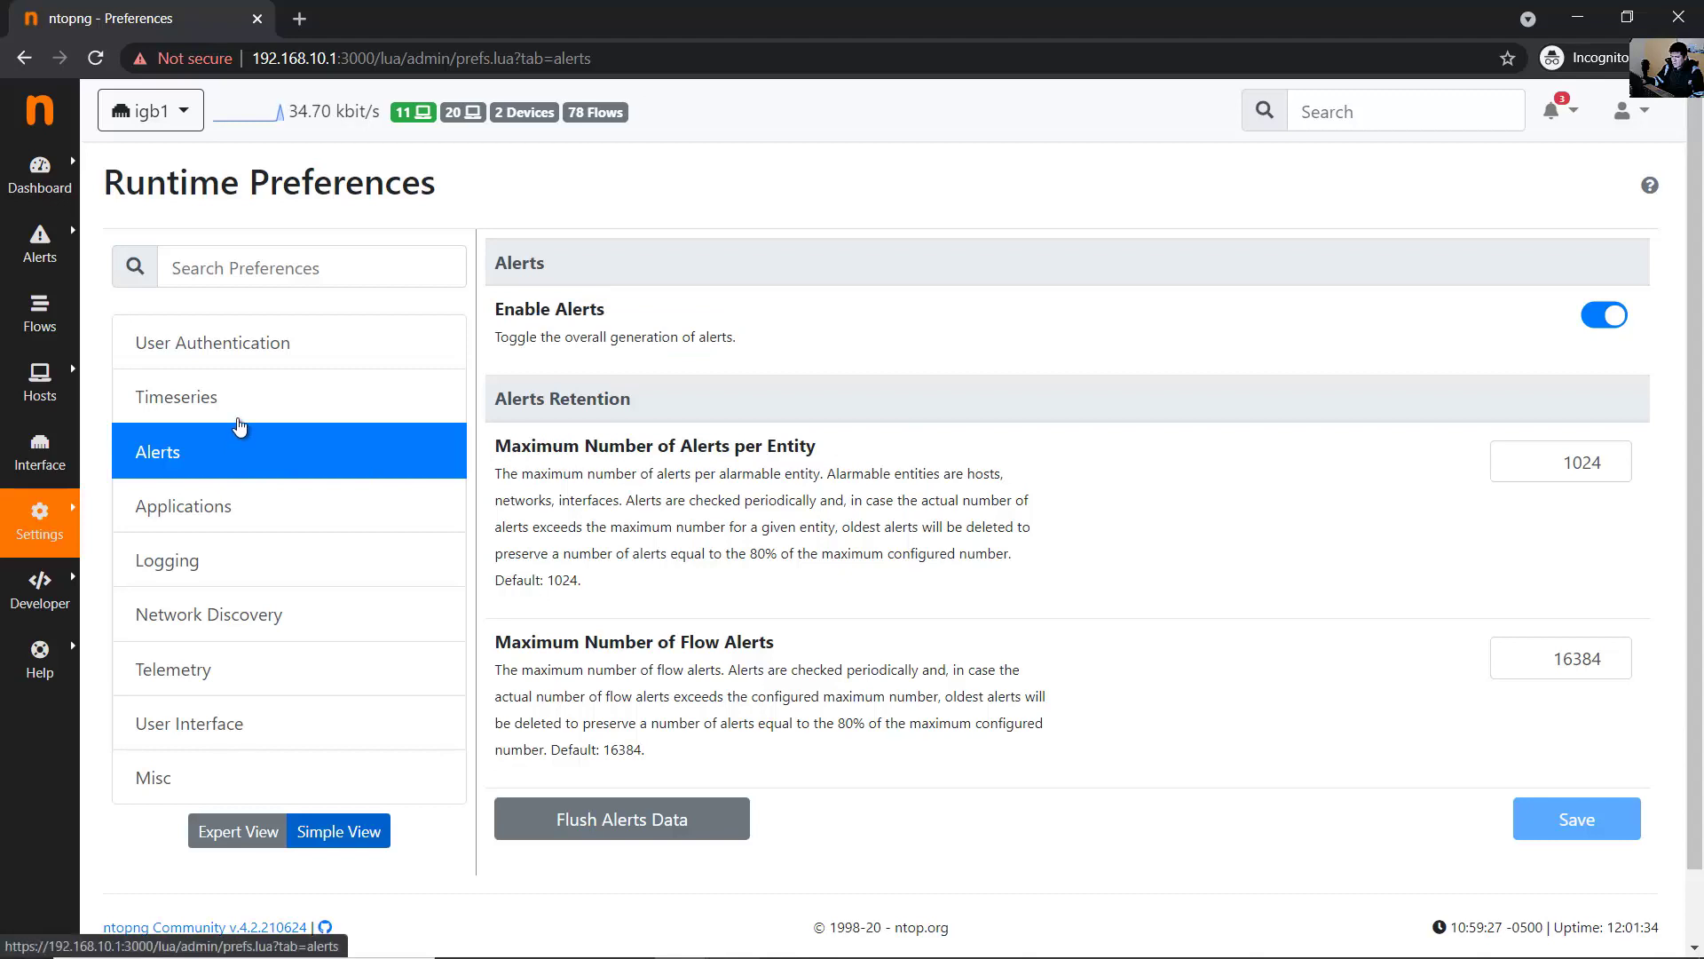
pyautogui.click(244, 506)
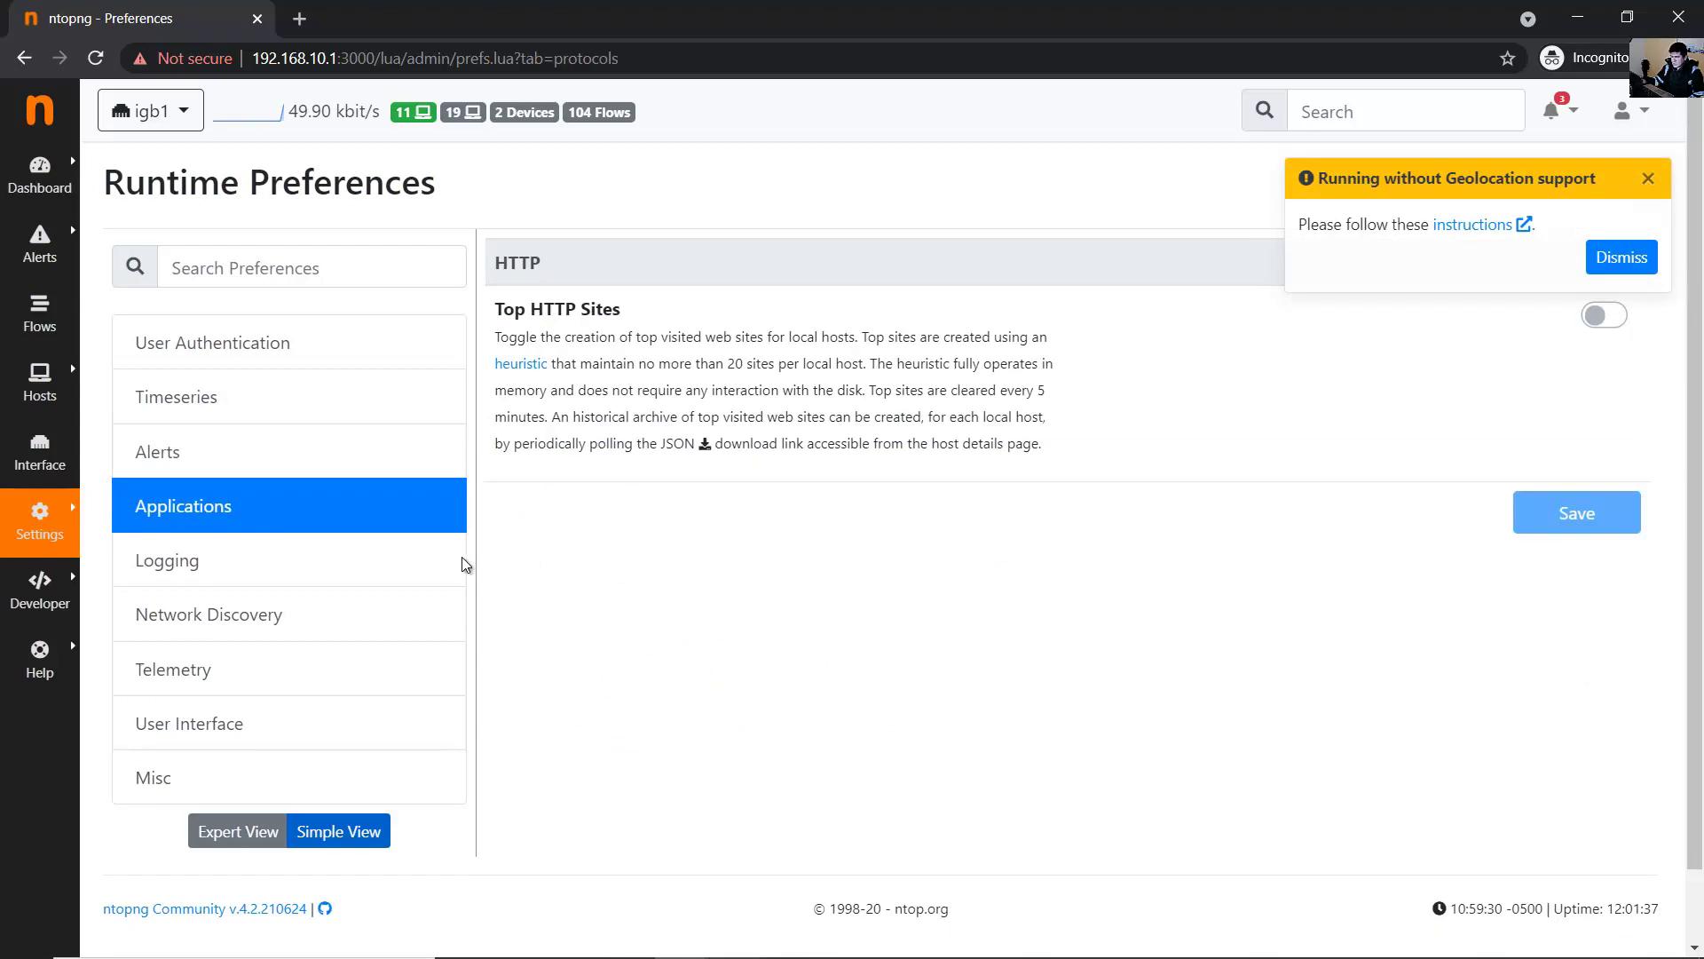
pyautogui.click(354, 574)
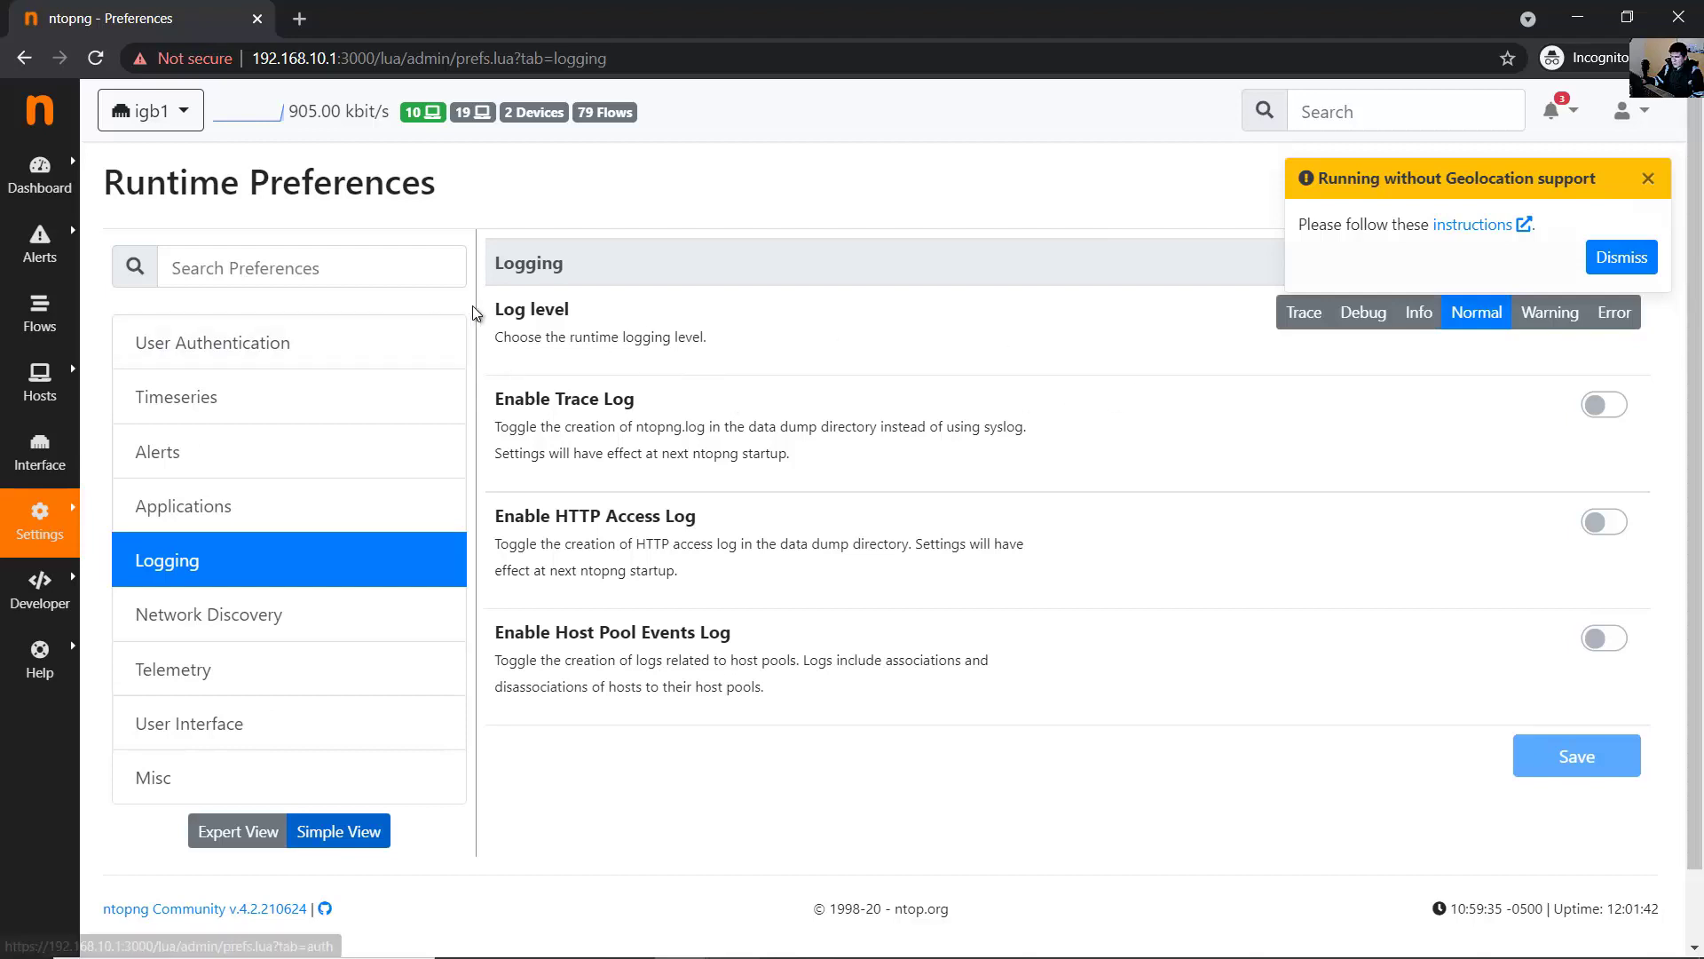
# - Glance at the Log level setting, close the geolocation toast, and open Settings > Users
pyautogui.moveTo(493, 311); pyautogui.dragTo(569, 311)
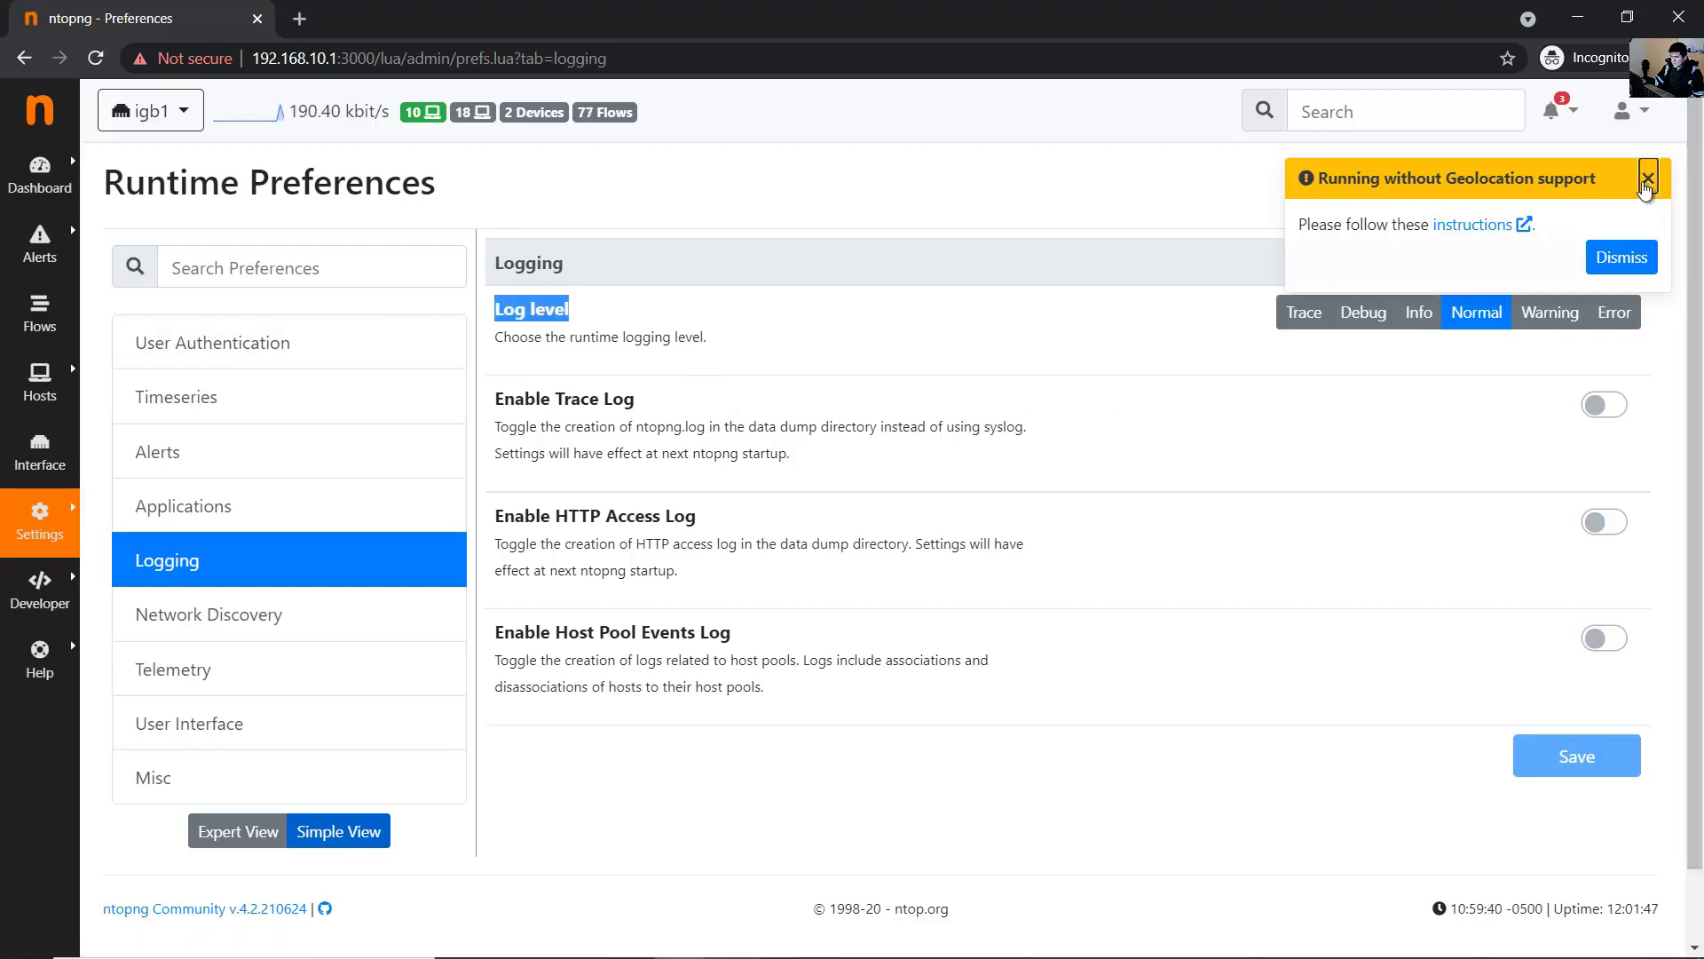
pyautogui.click(1648, 179)
pyautogui.click(628, 315)
pyautogui.tripleClick(536, 313)
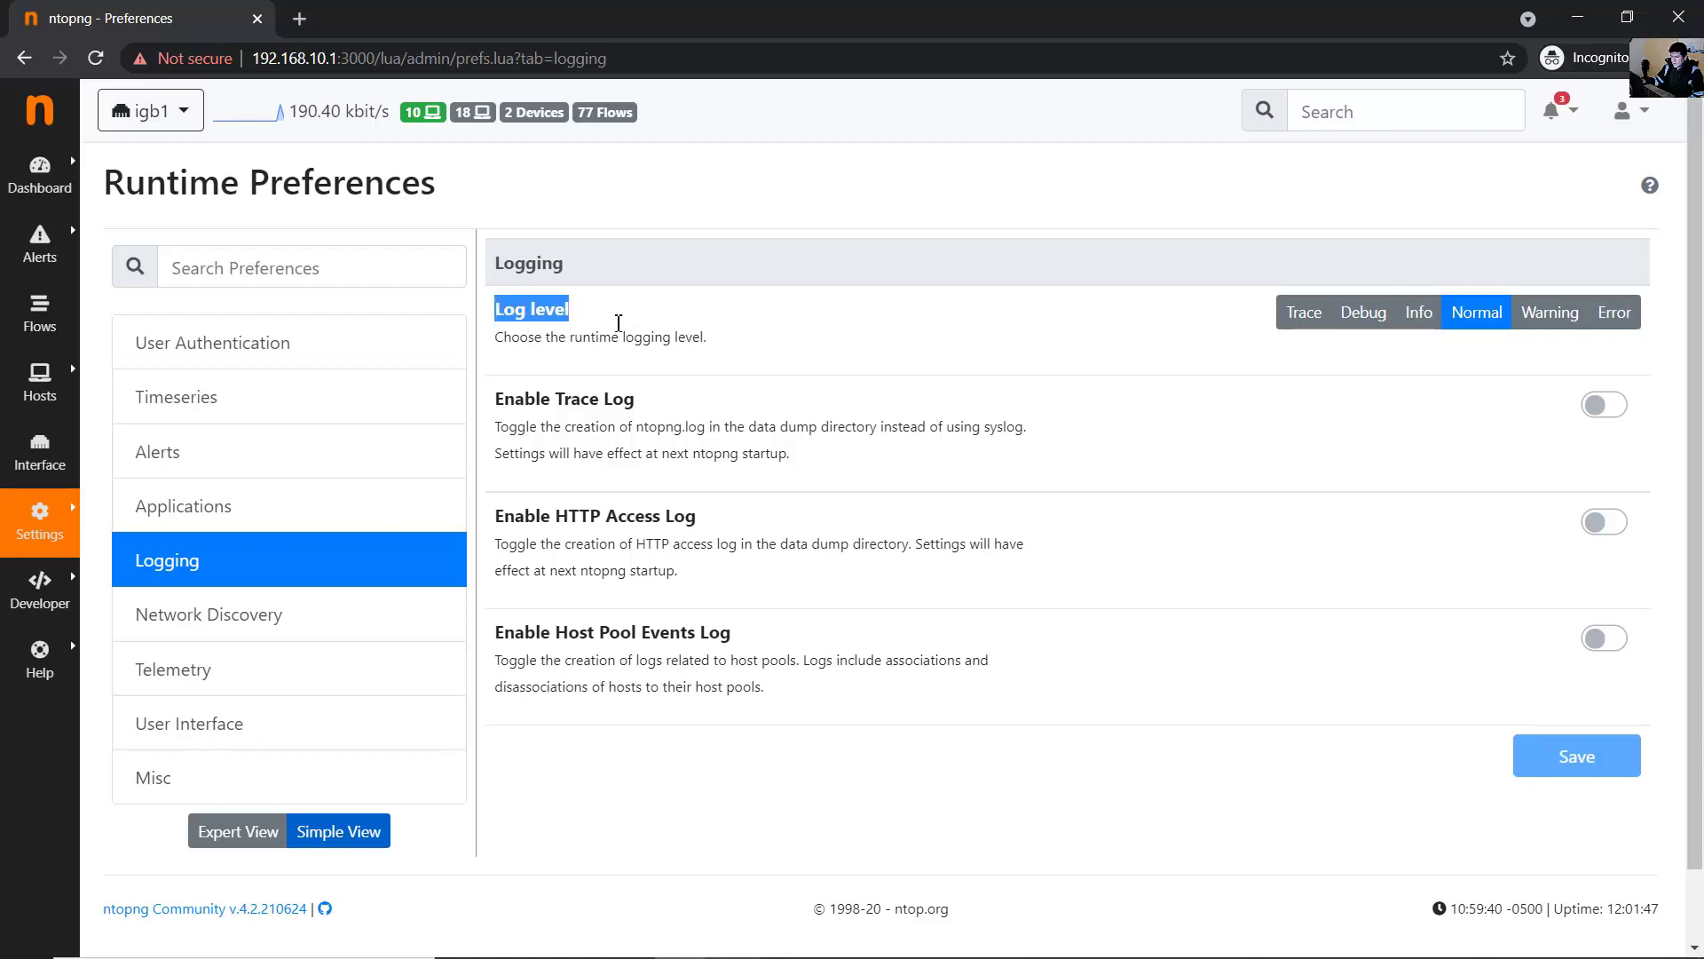
pyautogui.click(638, 352)
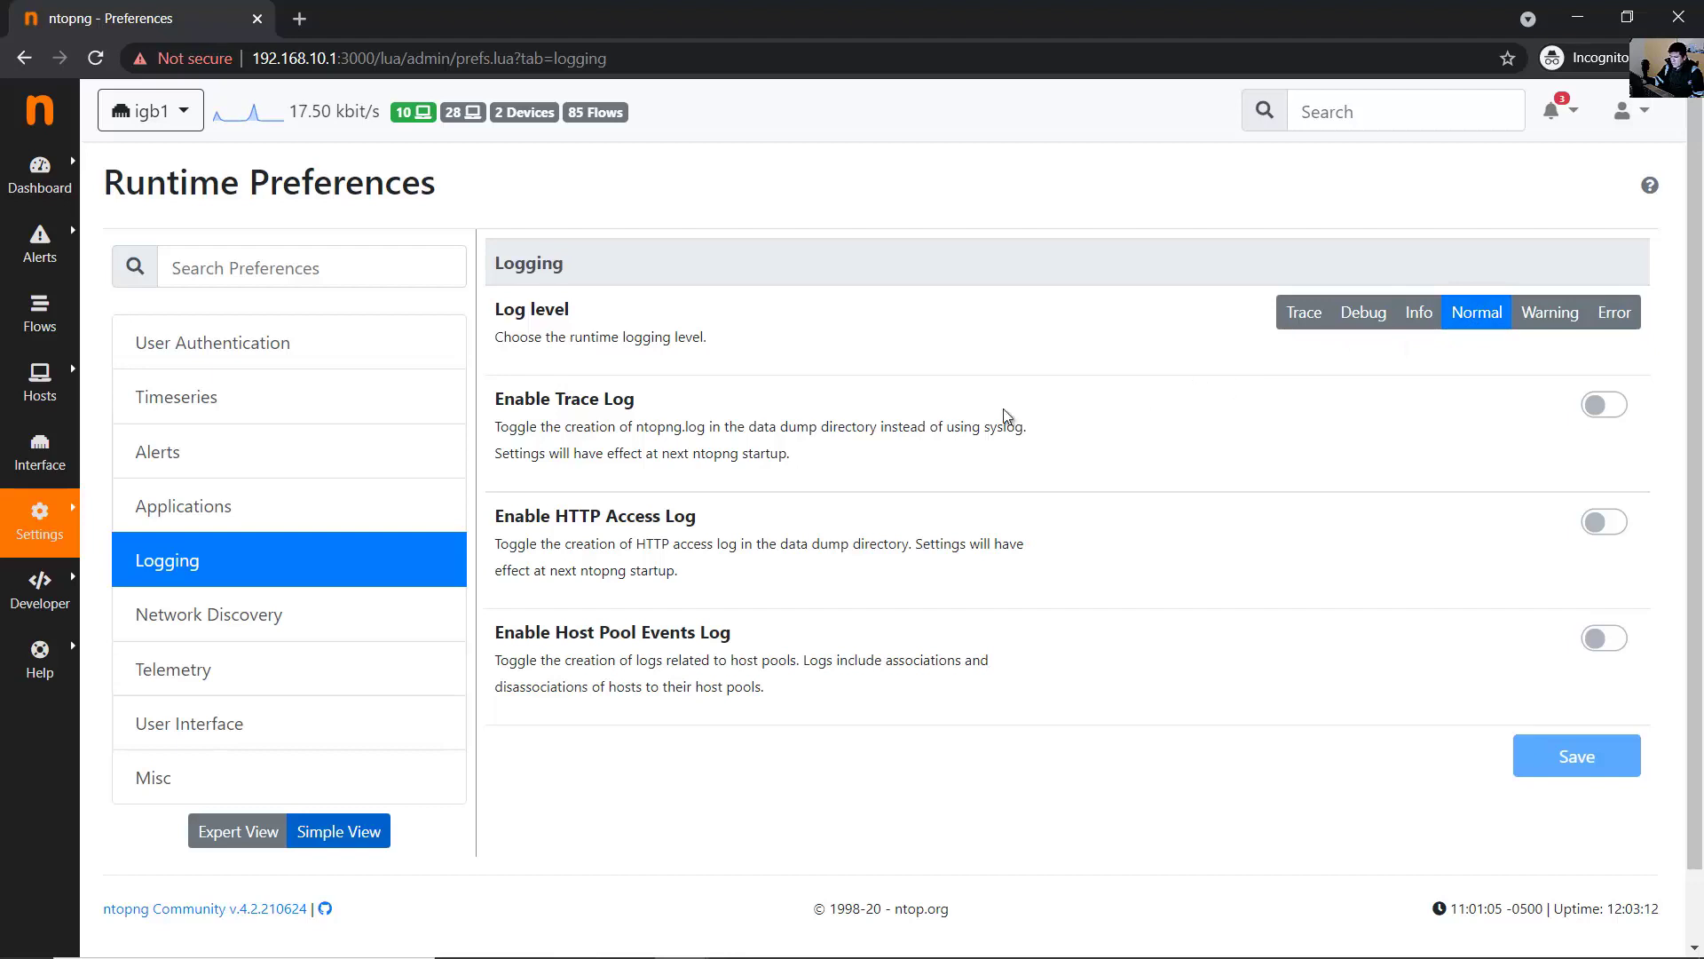
pyautogui.moveTo(62, 520)
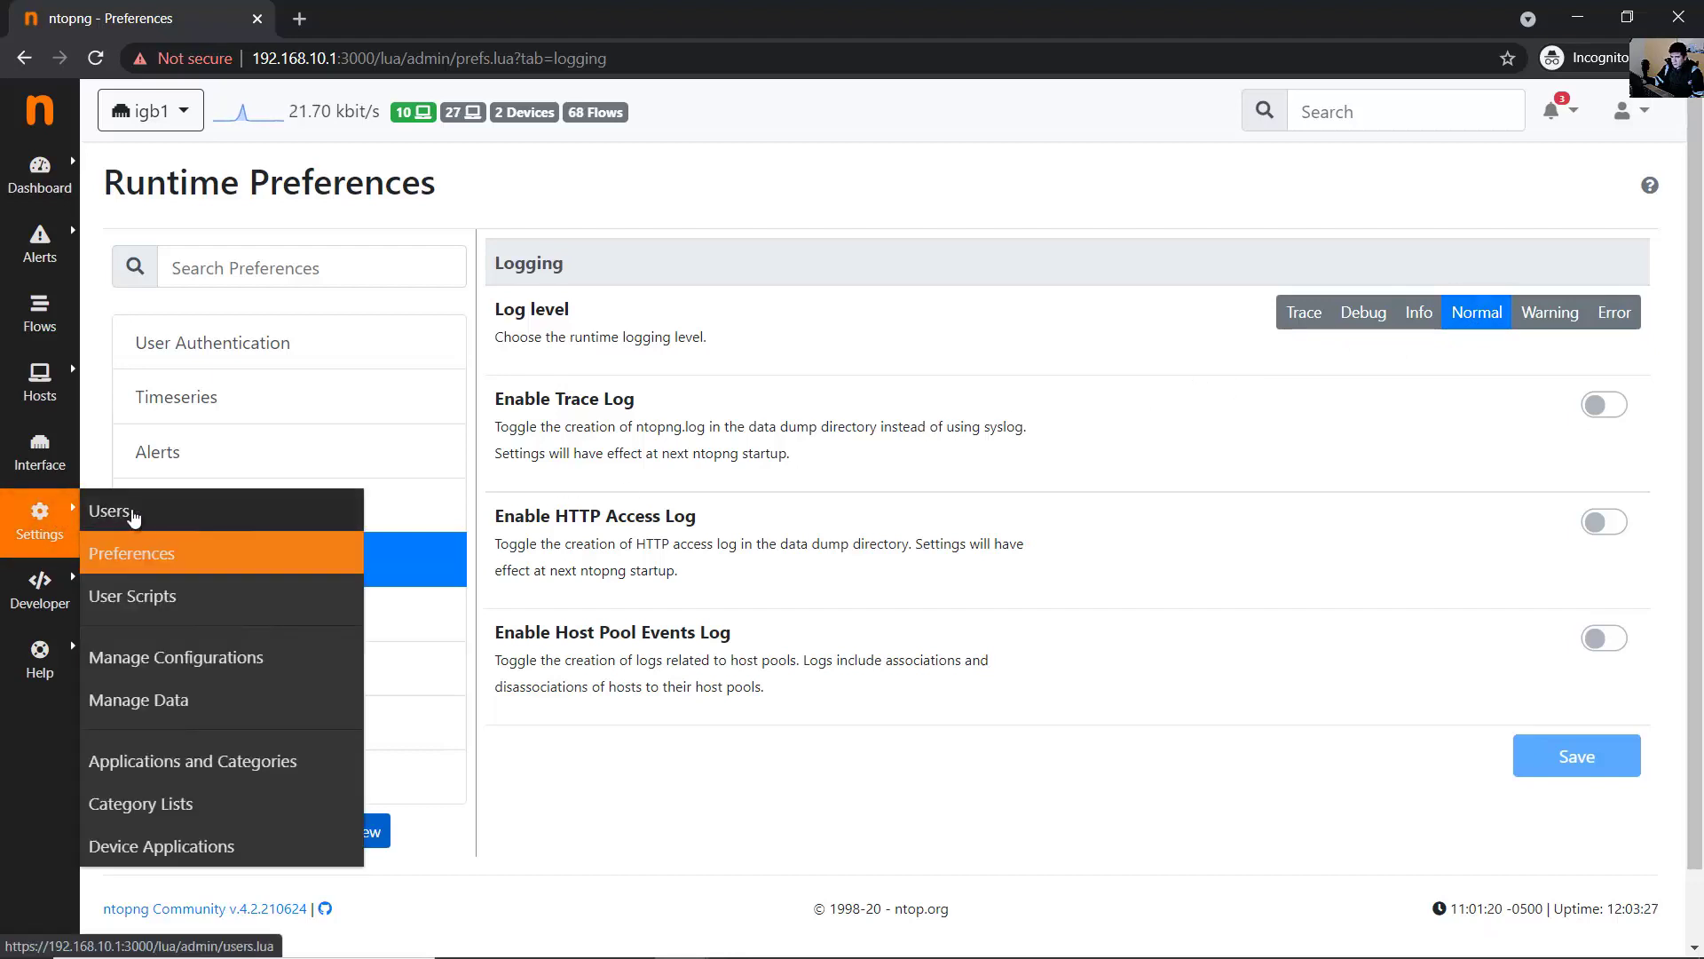
pyautogui.click(131, 514)
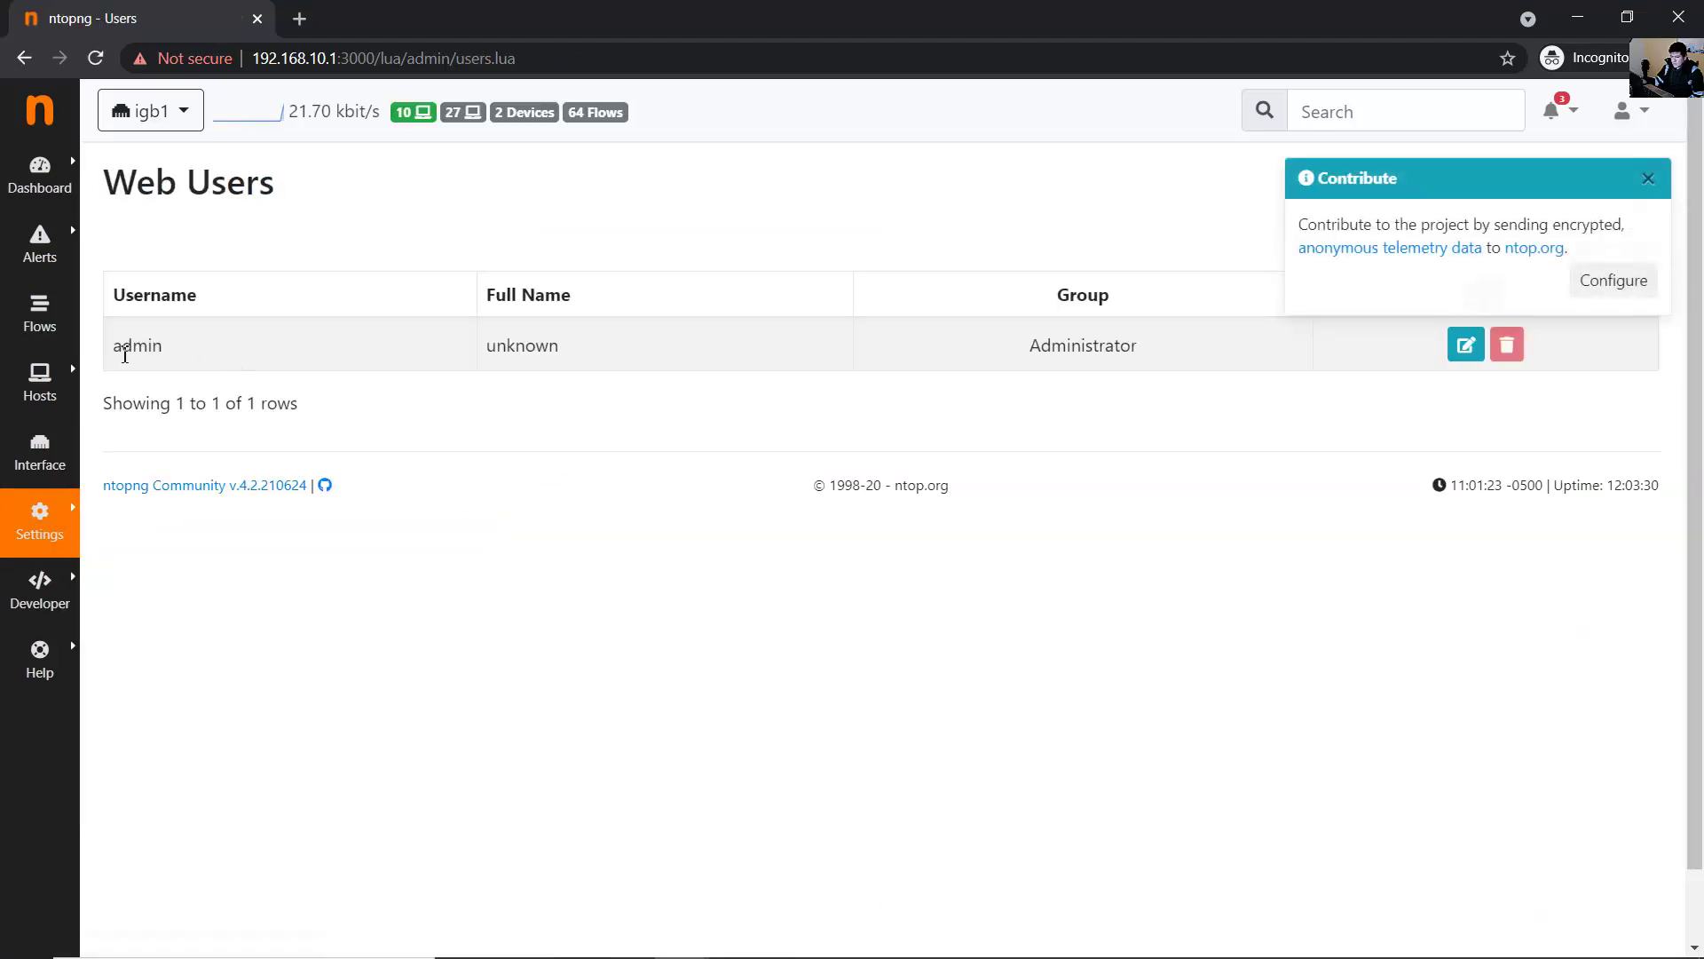
pyautogui.doubleClick(124, 355)
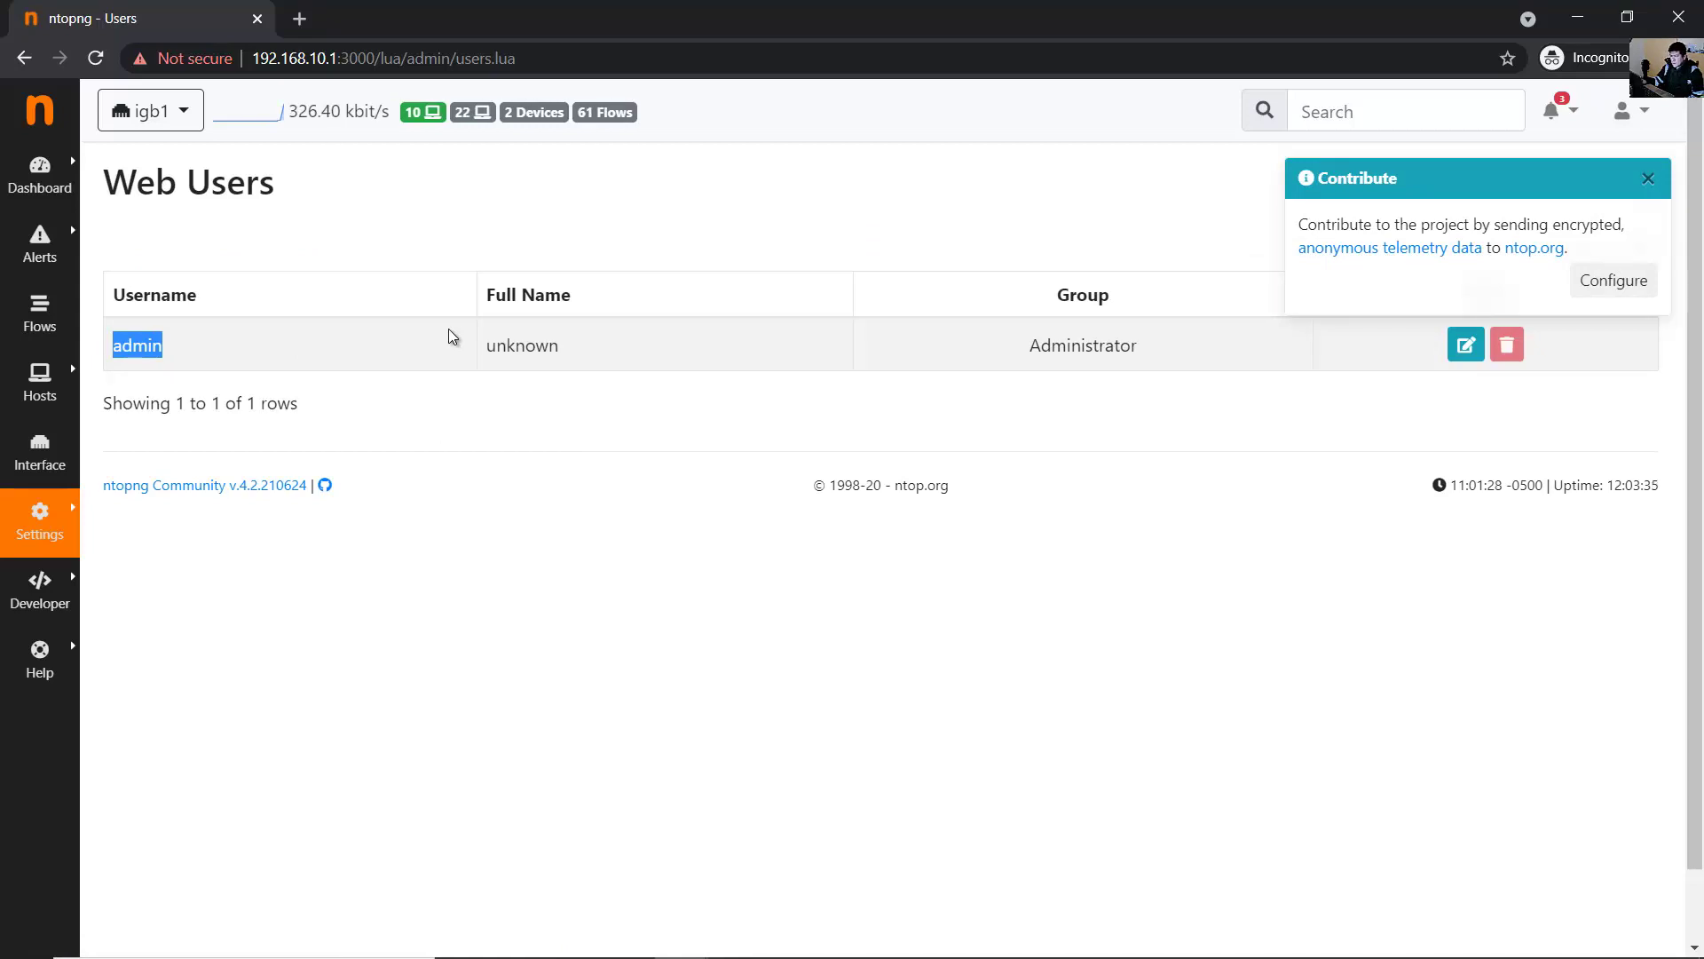
pyautogui.click(245, 349)
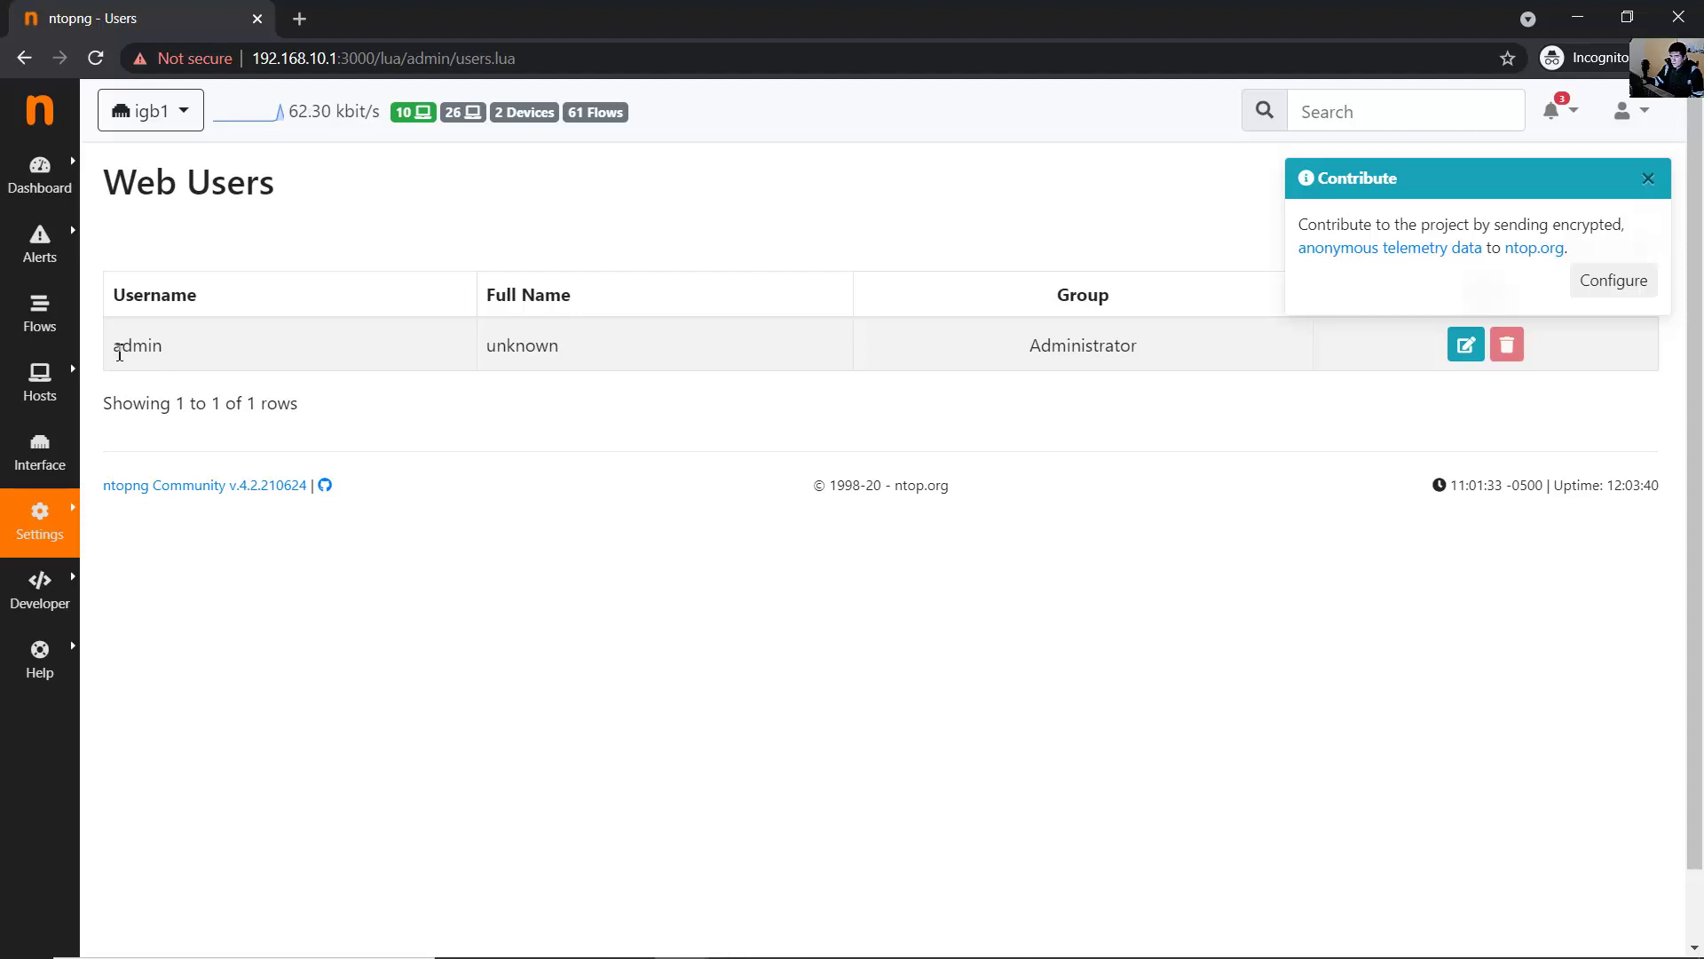
pyautogui.moveTo(116, 354); pyautogui.dragTo(307, 356)
pyautogui.click(839, 367)
pyautogui.moveTo(1029, 358); pyautogui.dragTo(1168, 354)
pyautogui.click(1263, 354)
# - Dismiss the Contribute prompt and add web user 'user1', entering and confirming its password
pyautogui.click(1647, 180)
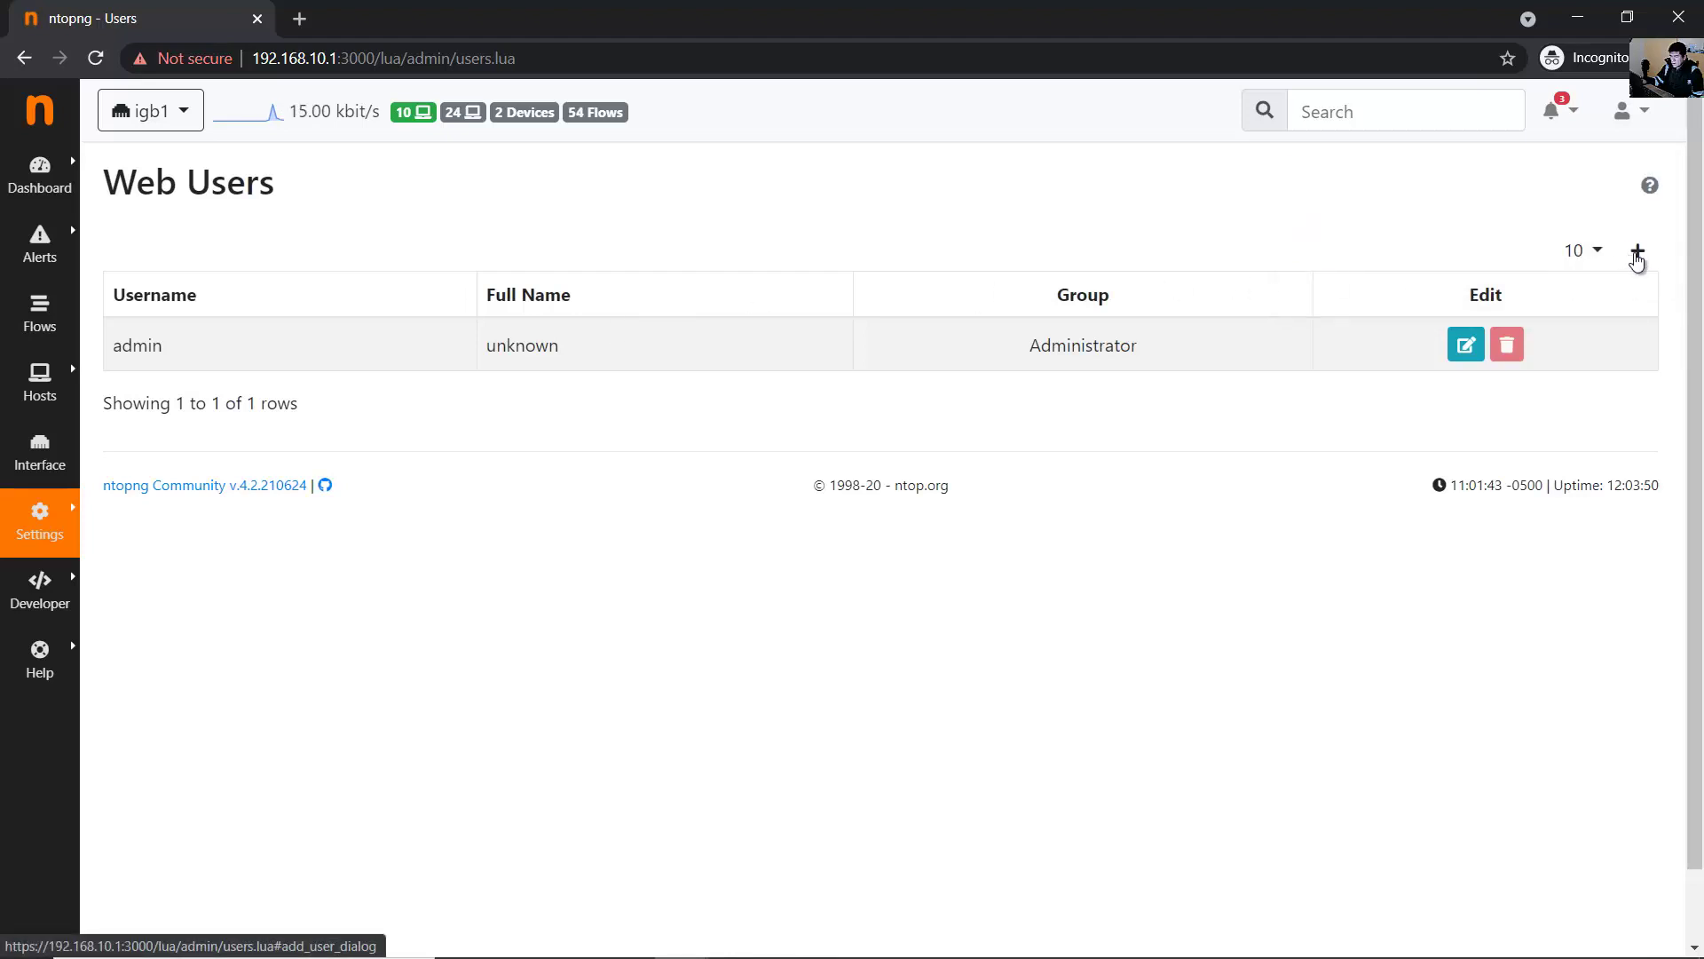
pyautogui.click(1639, 253)
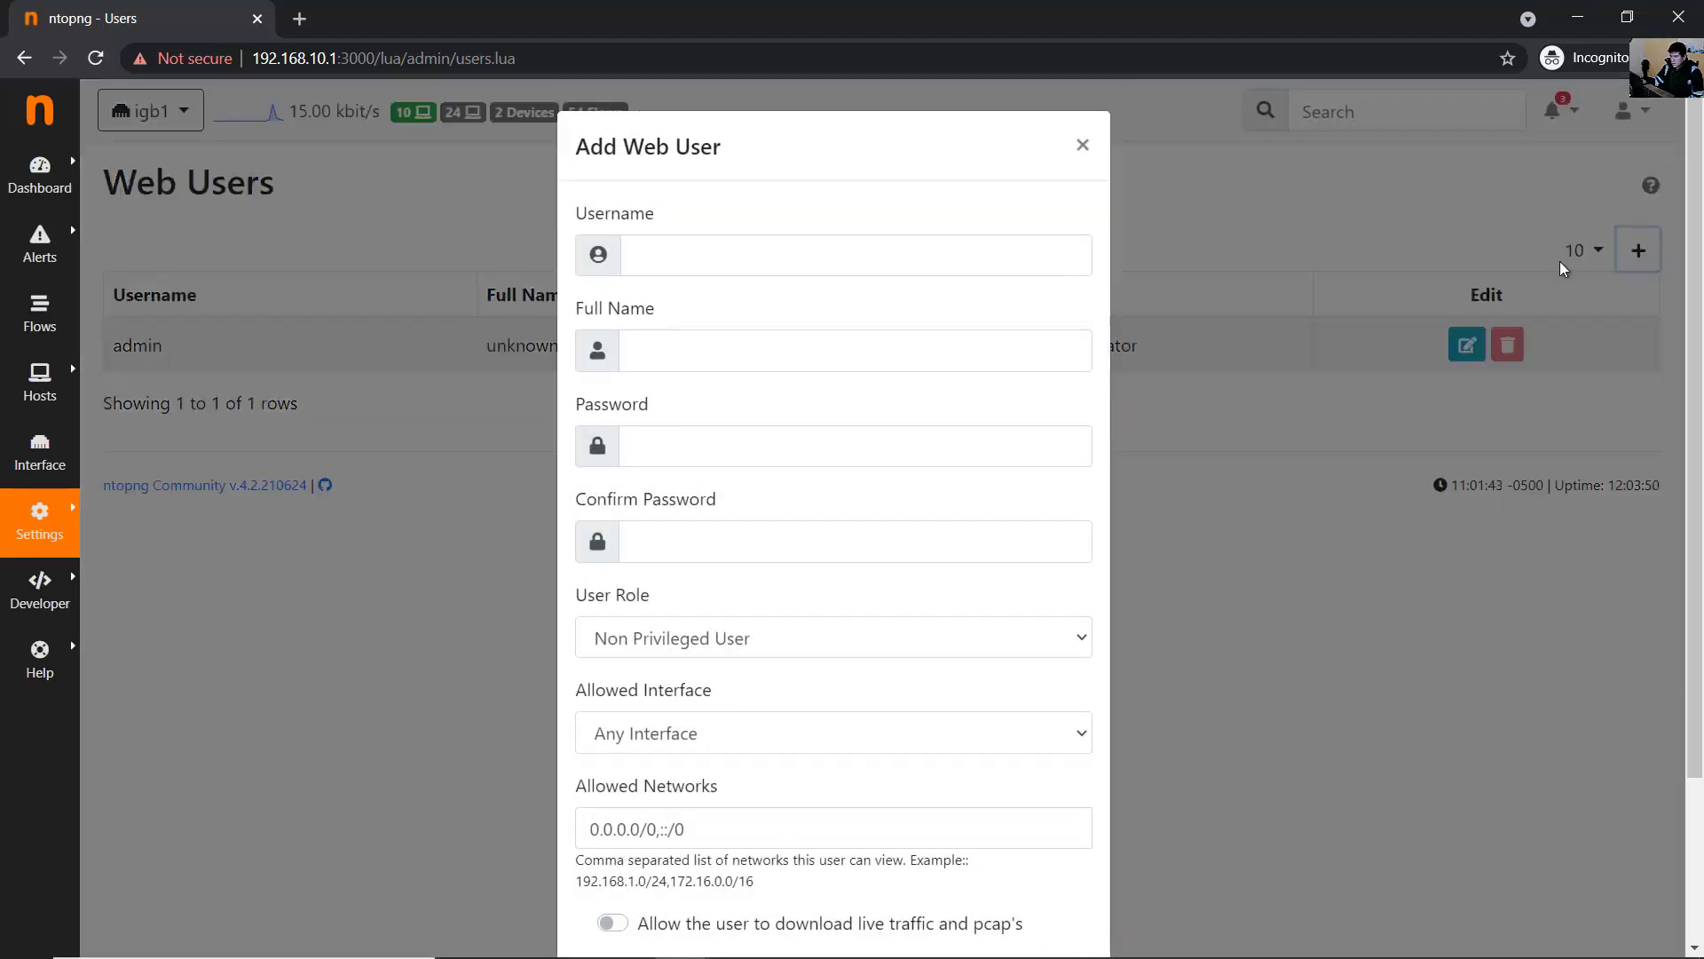
pyautogui.click(929, 265)
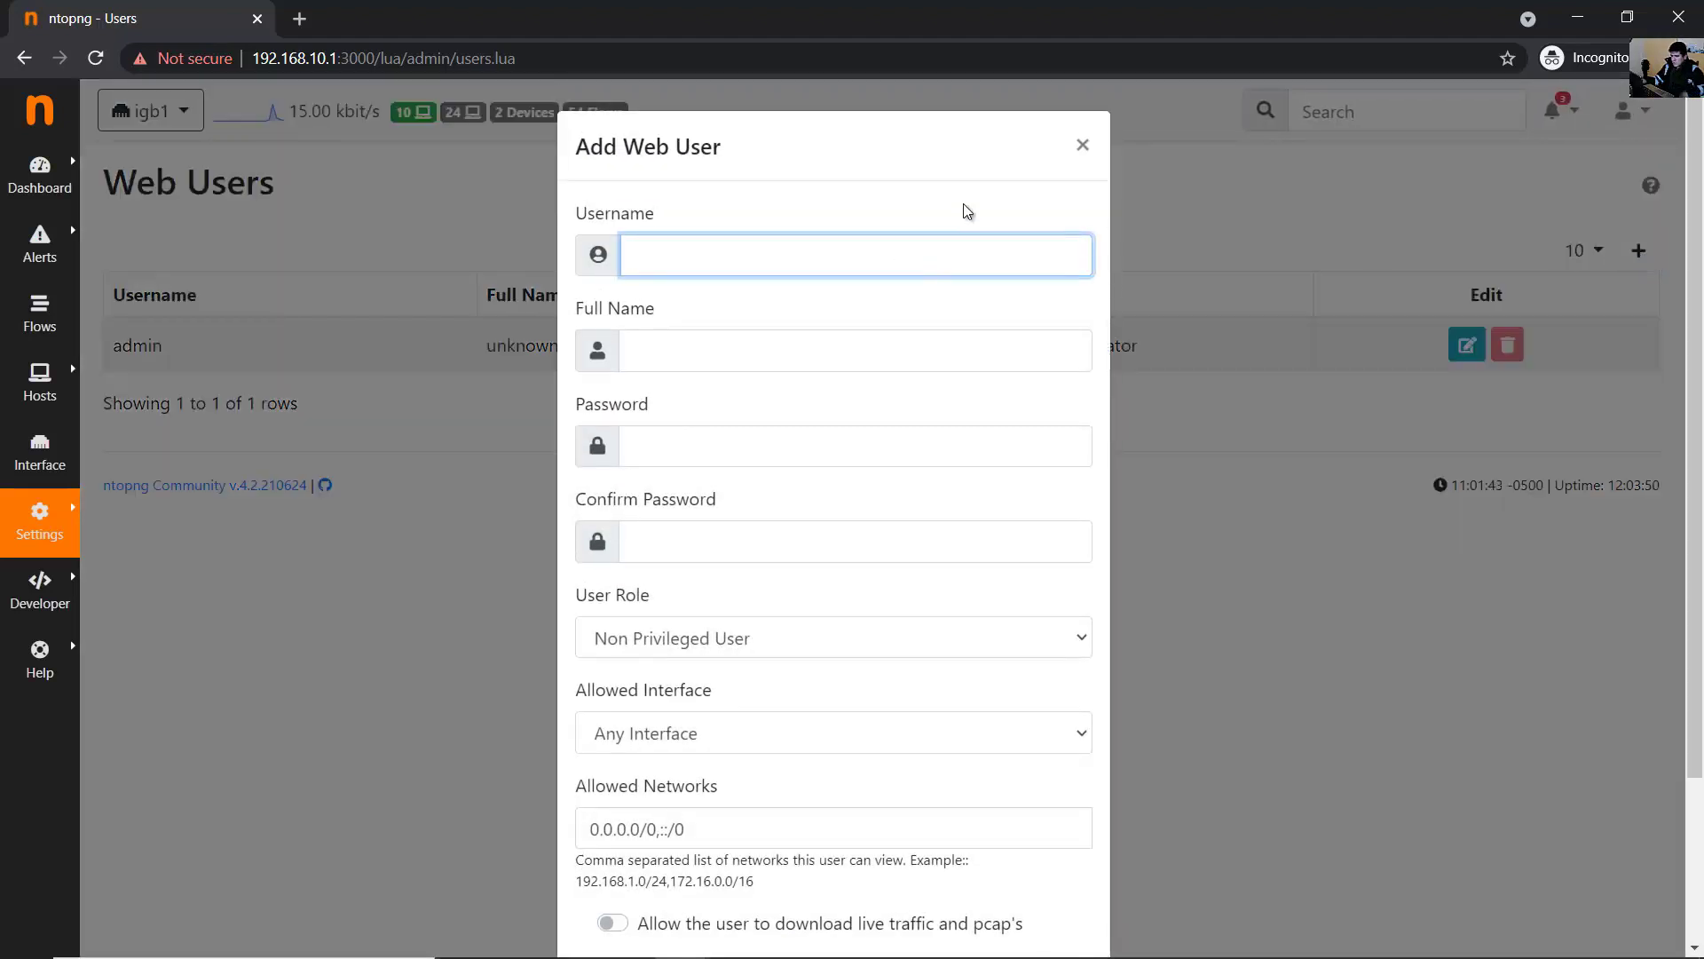
pyautogui.write('user1')
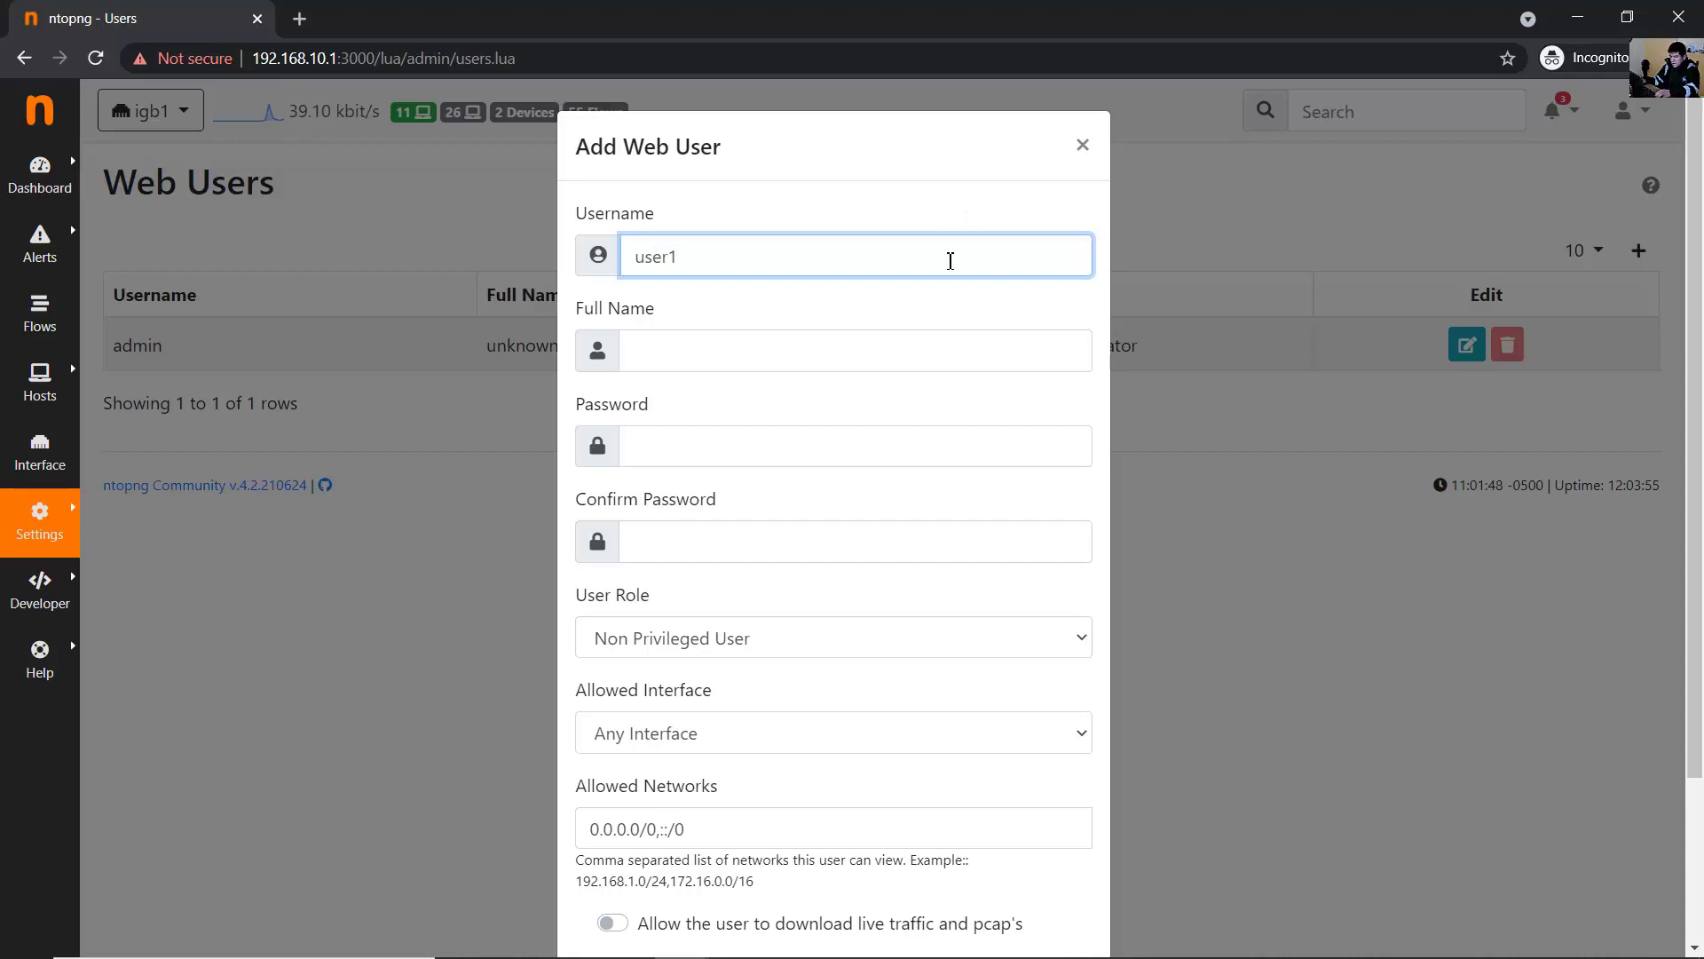
pyautogui.click(831, 354)
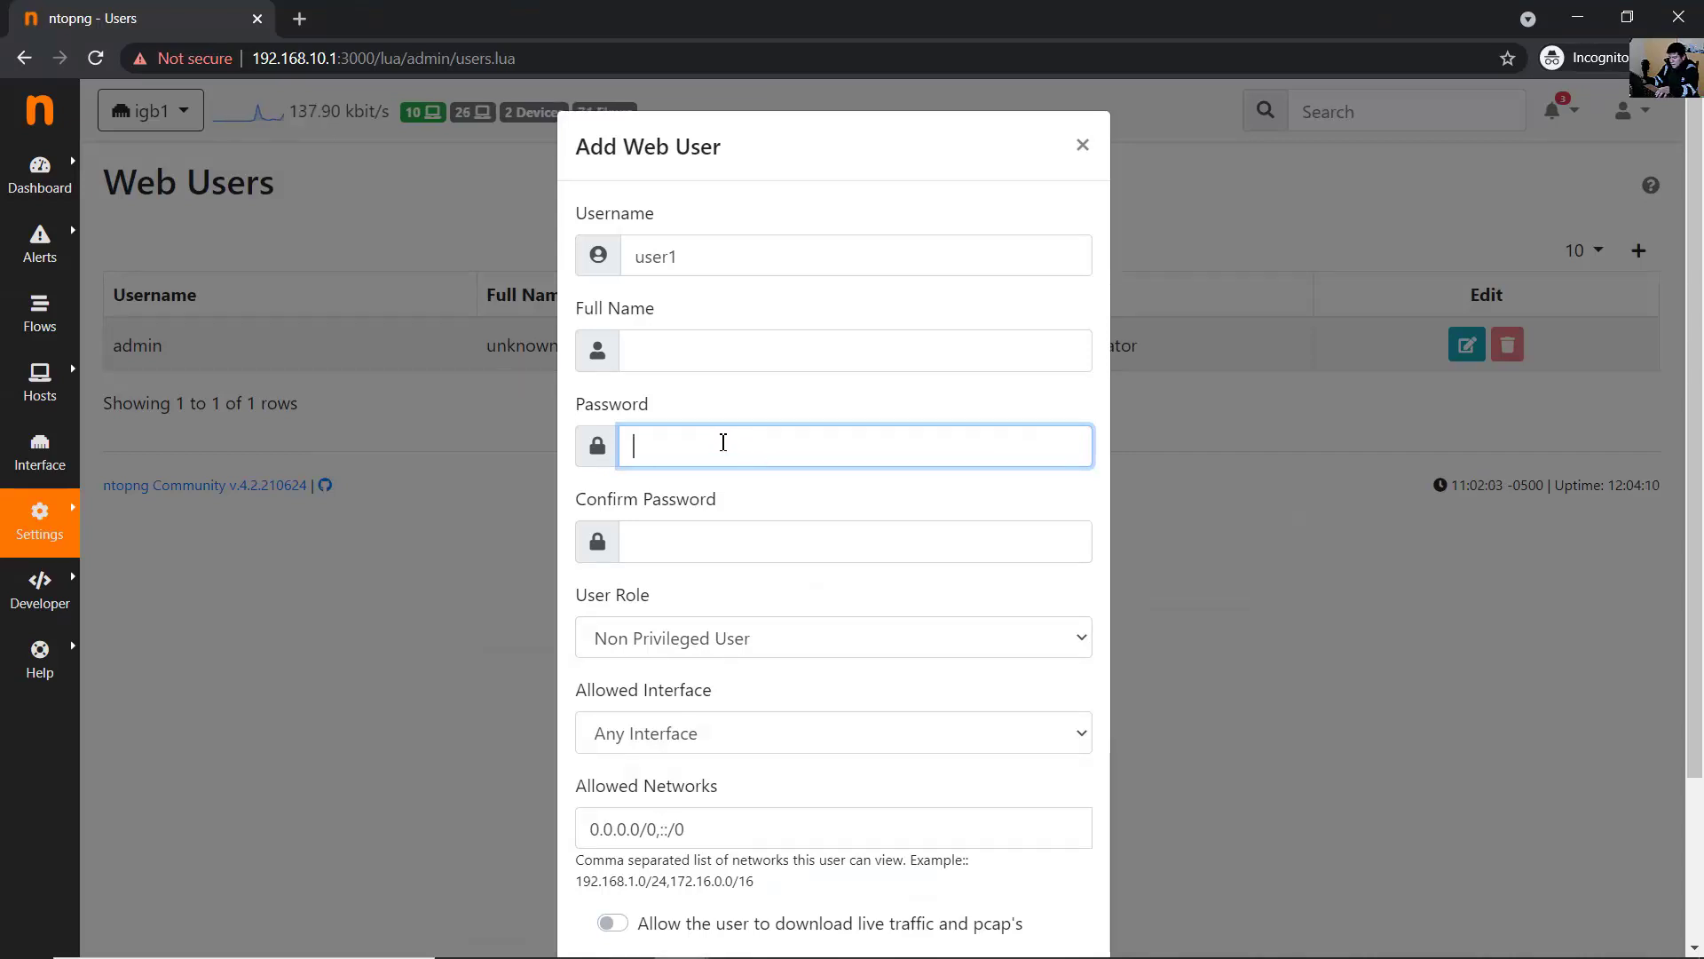
pyautogui.hotkey('ctrl', 'v')
pyautogui.hotkey('ctrl', 'v')
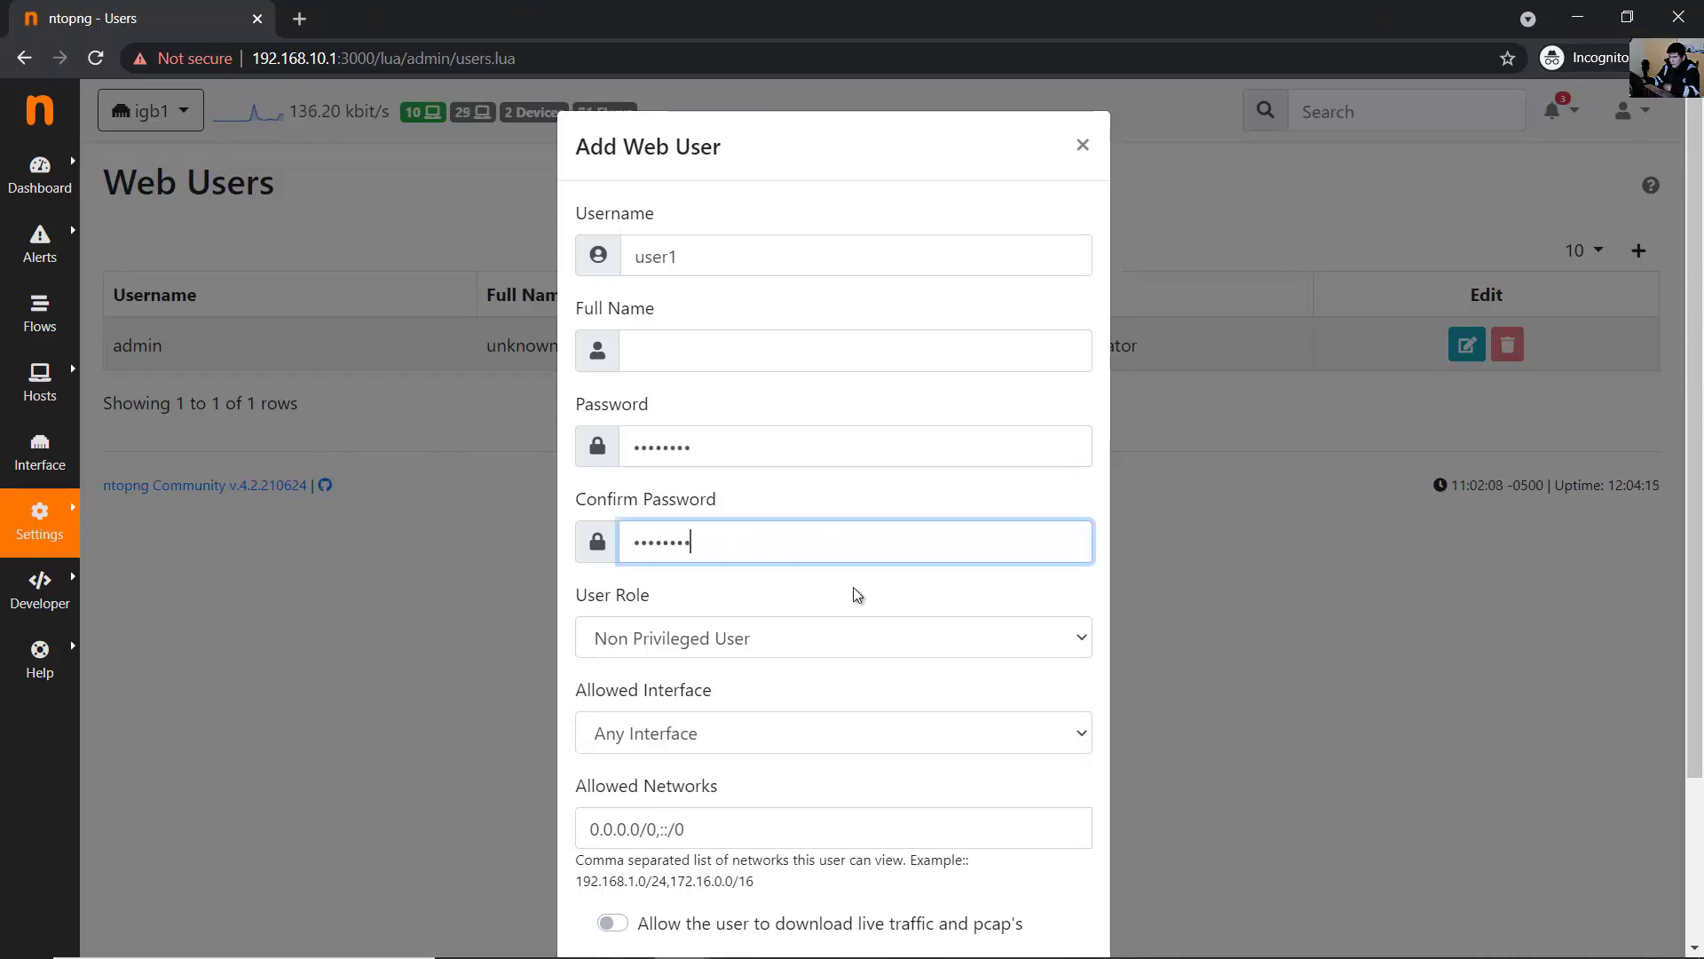
pyautogui.click(1070, 603)
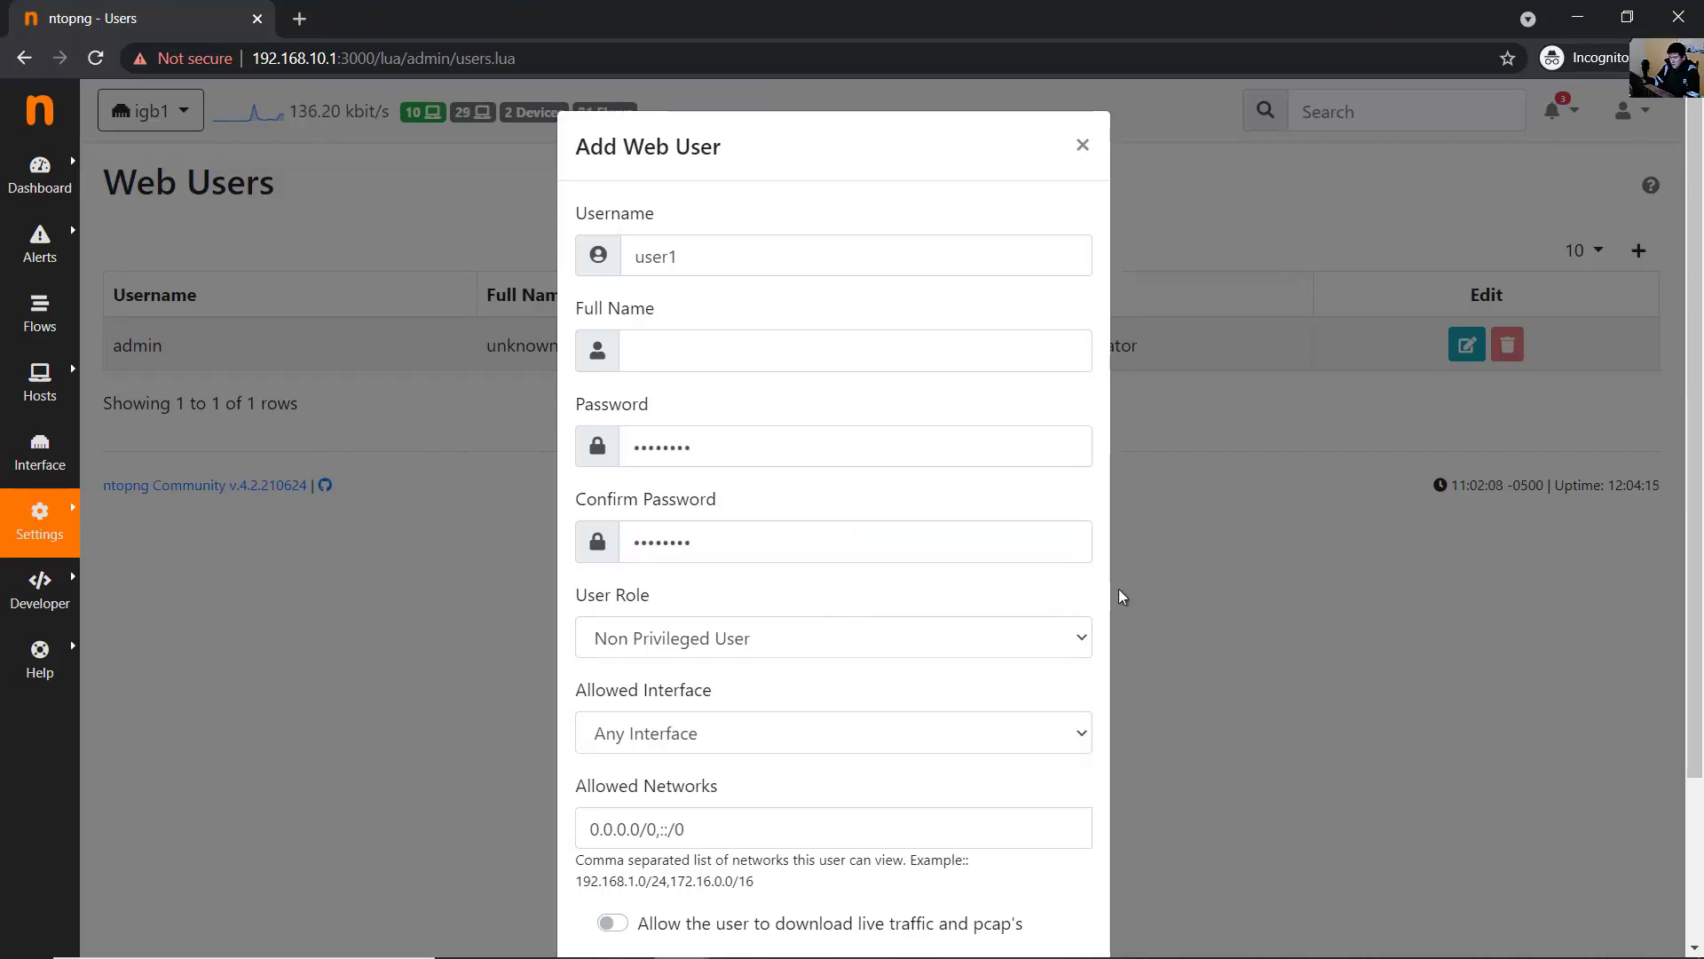
# - Keep the role as Non Privileged User and the allowed interface as Any Interface
pyautogui.scroll(-2, 1115, 590)
pyautogui.click(664, 540)
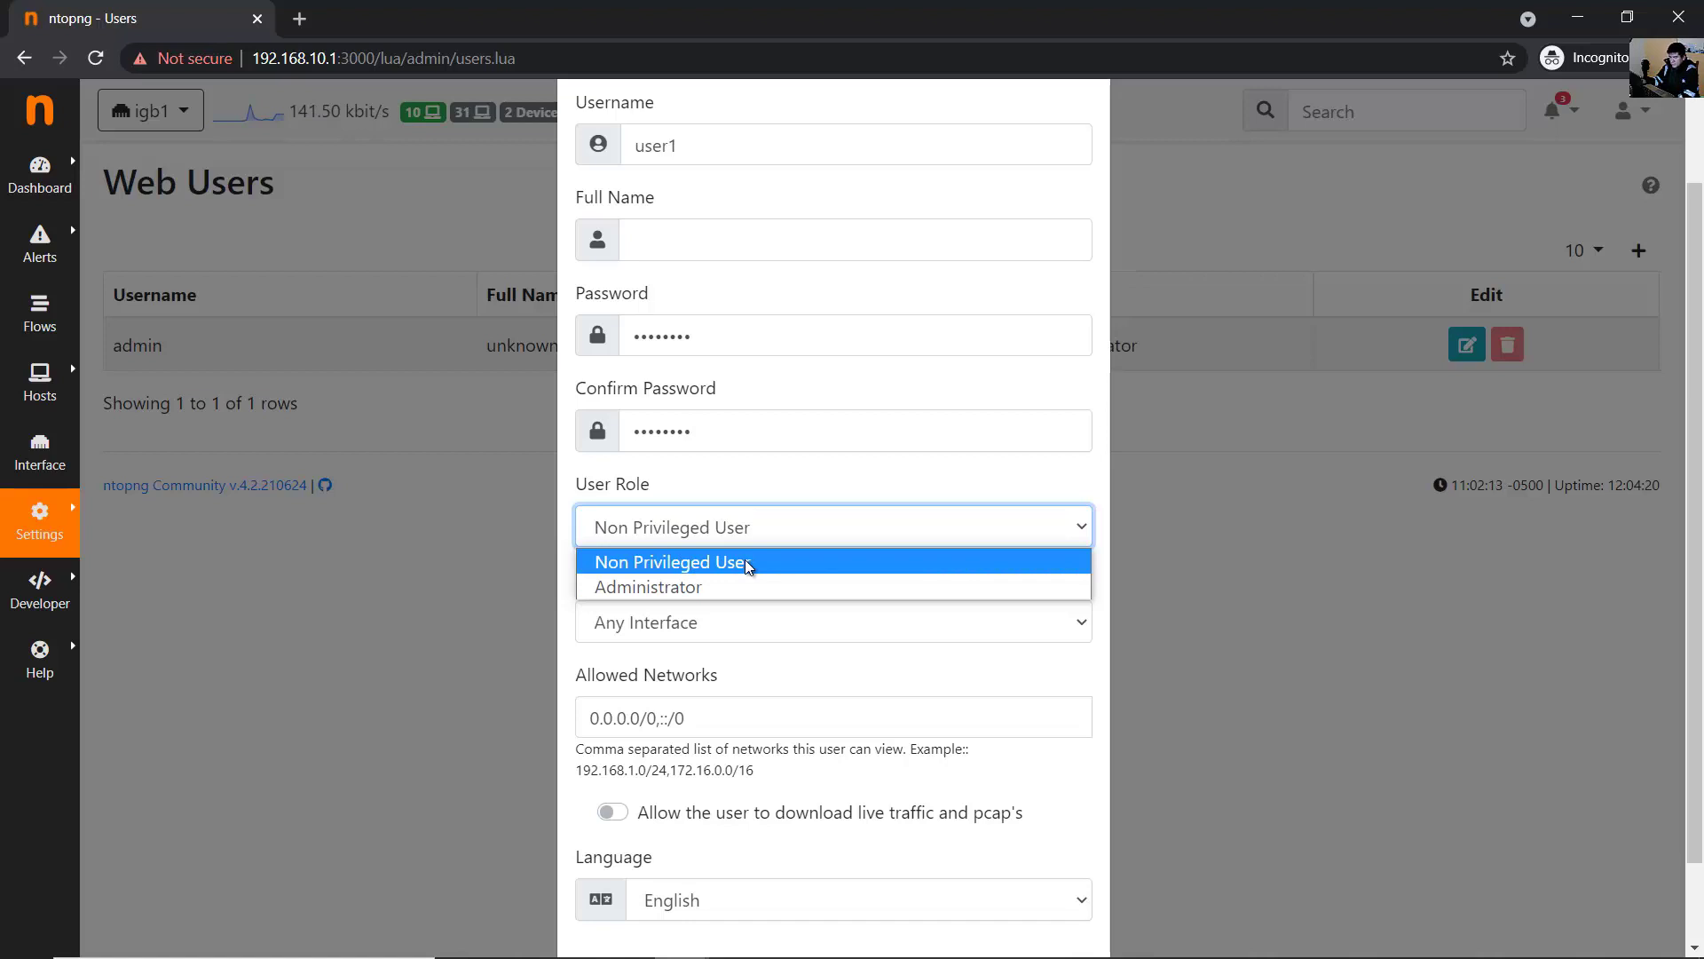
pyautogui.click(748, 566)
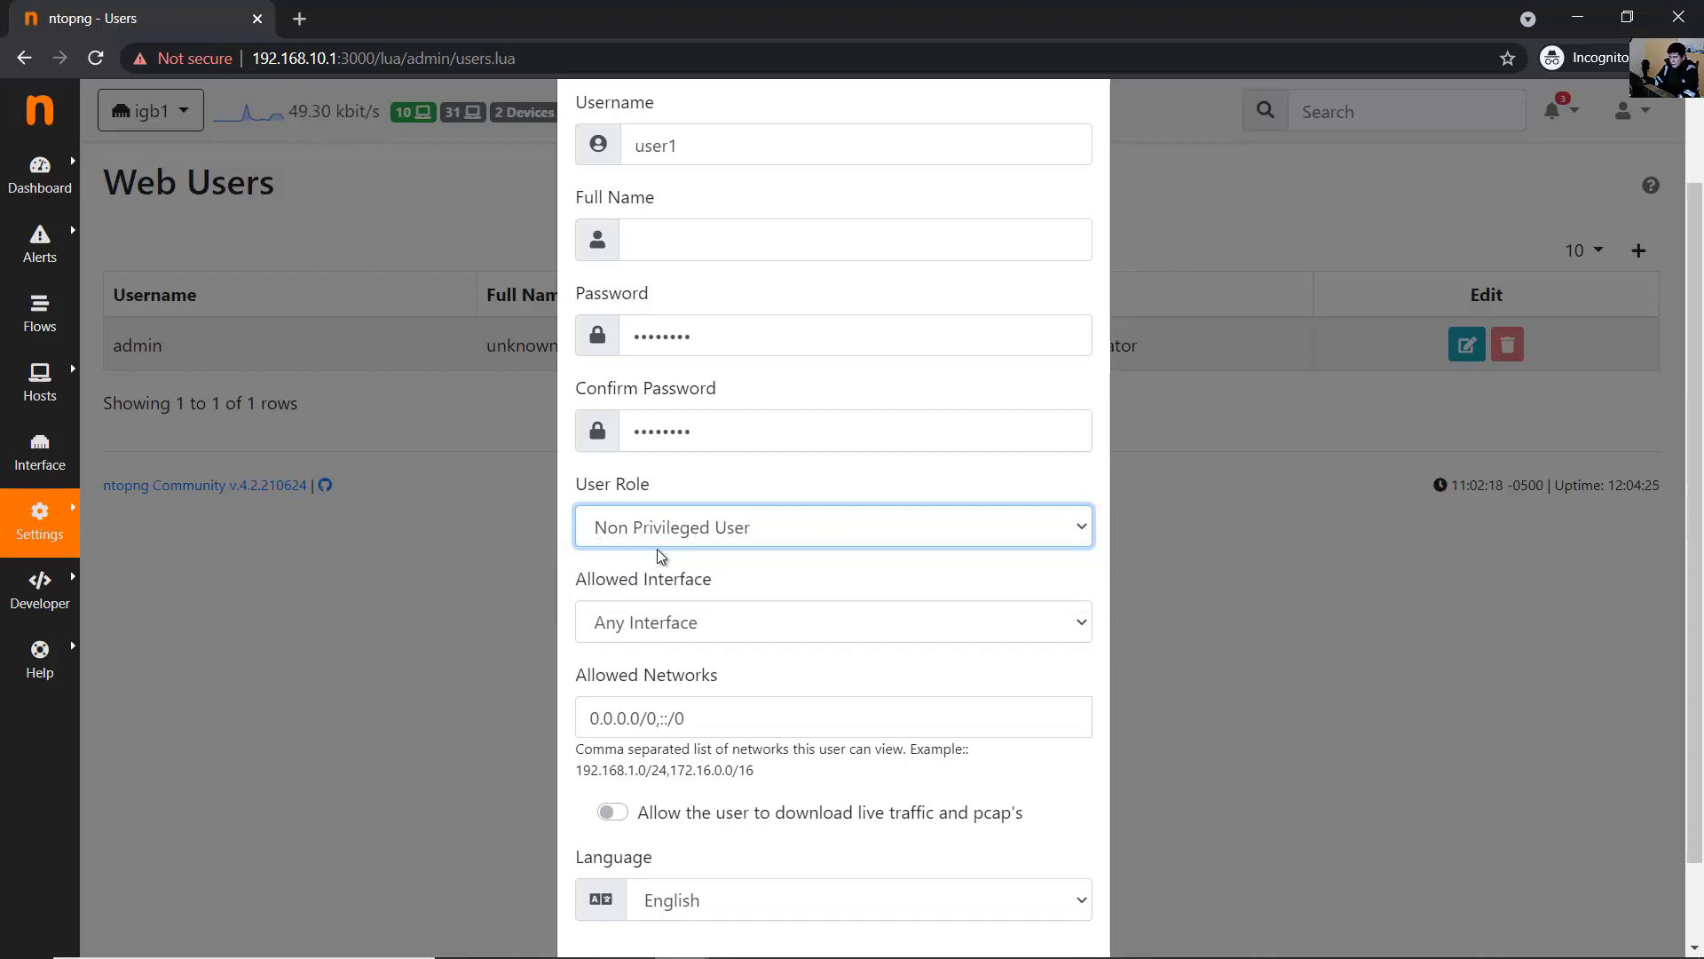
pyautogui.click(670, 630)
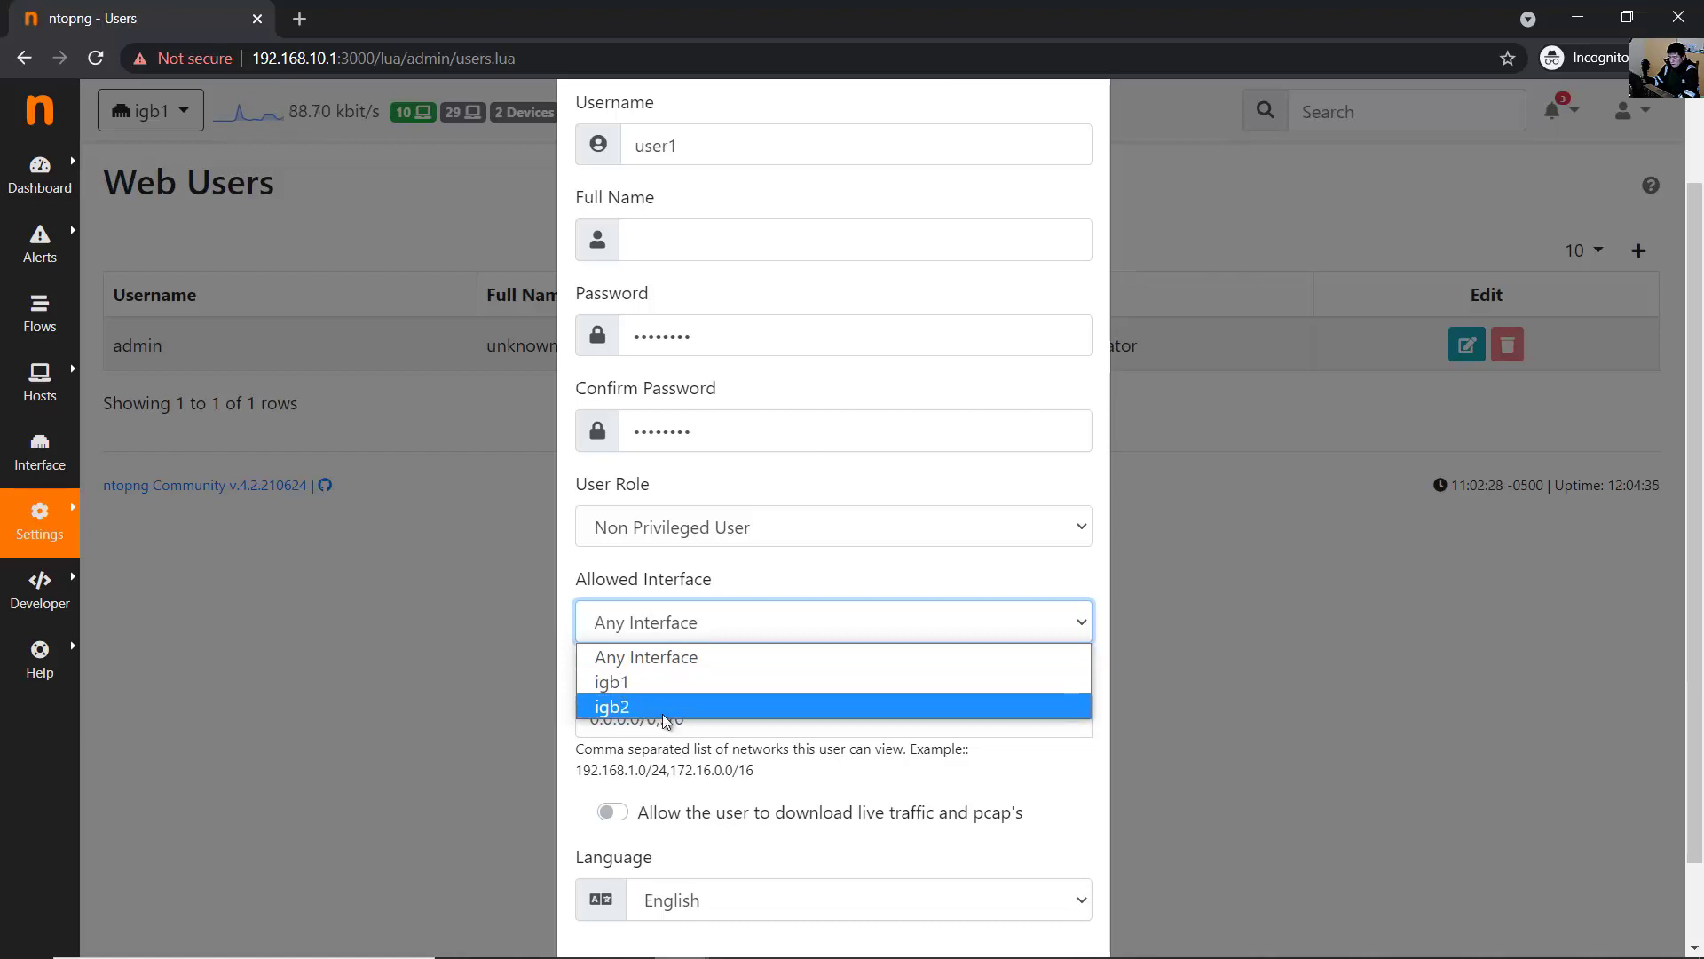
pyautogui.click(677, 662)
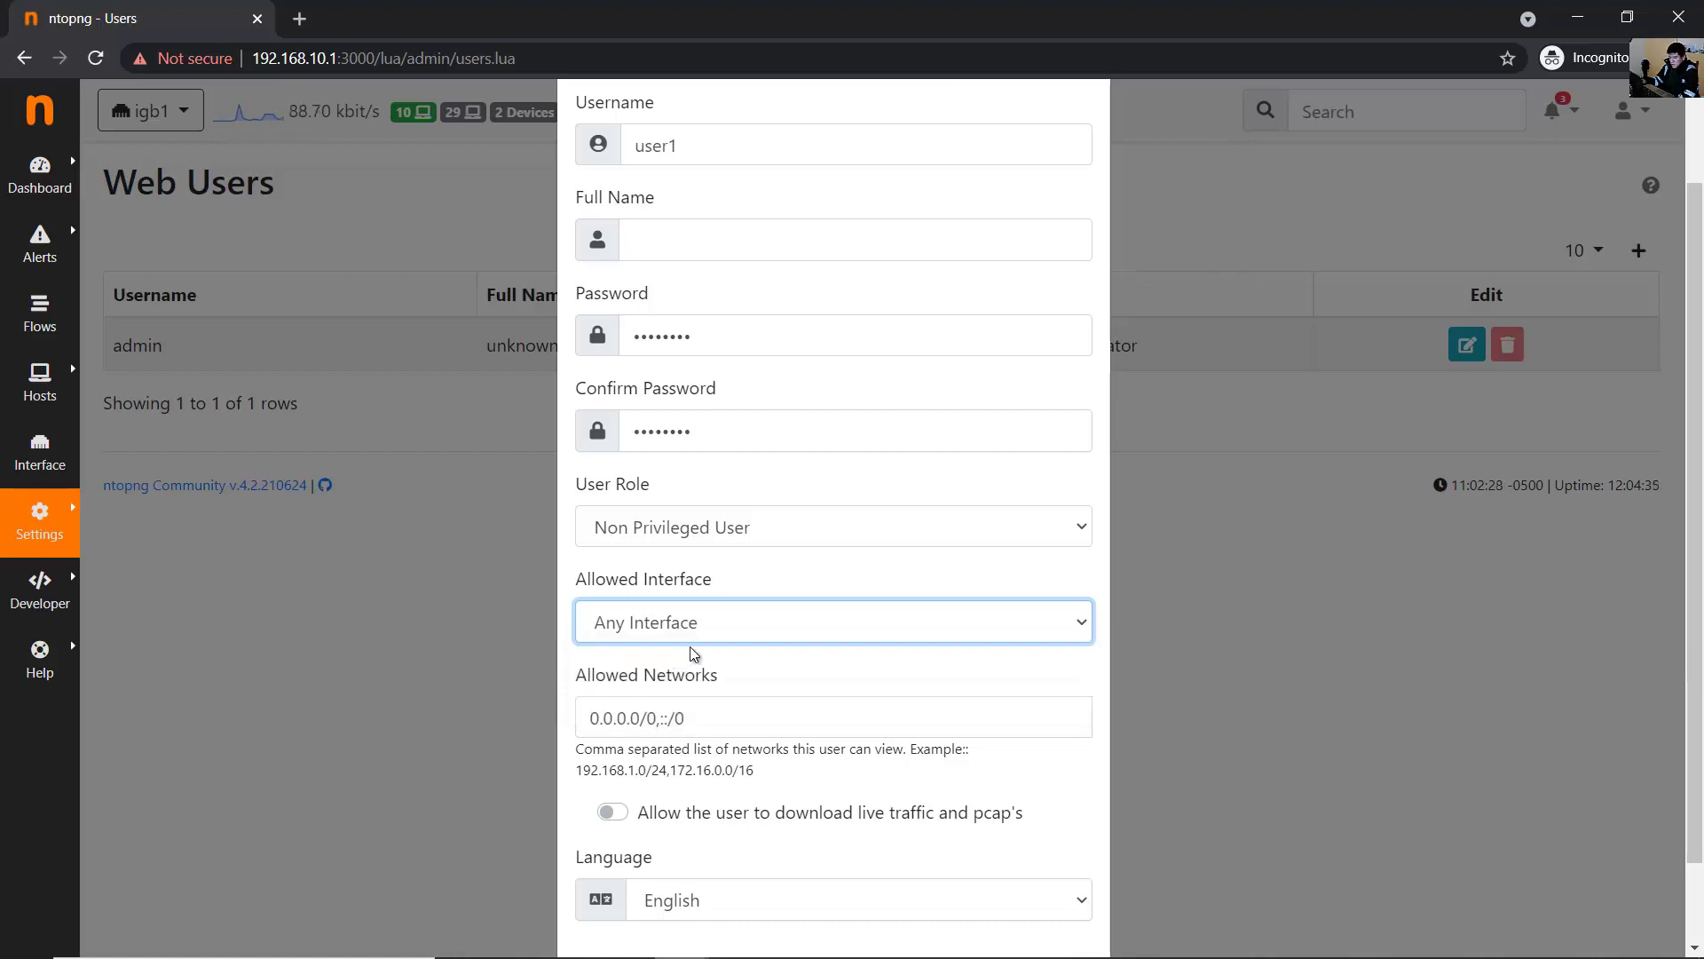
pyautogui.scroll(-1, 753, 637)
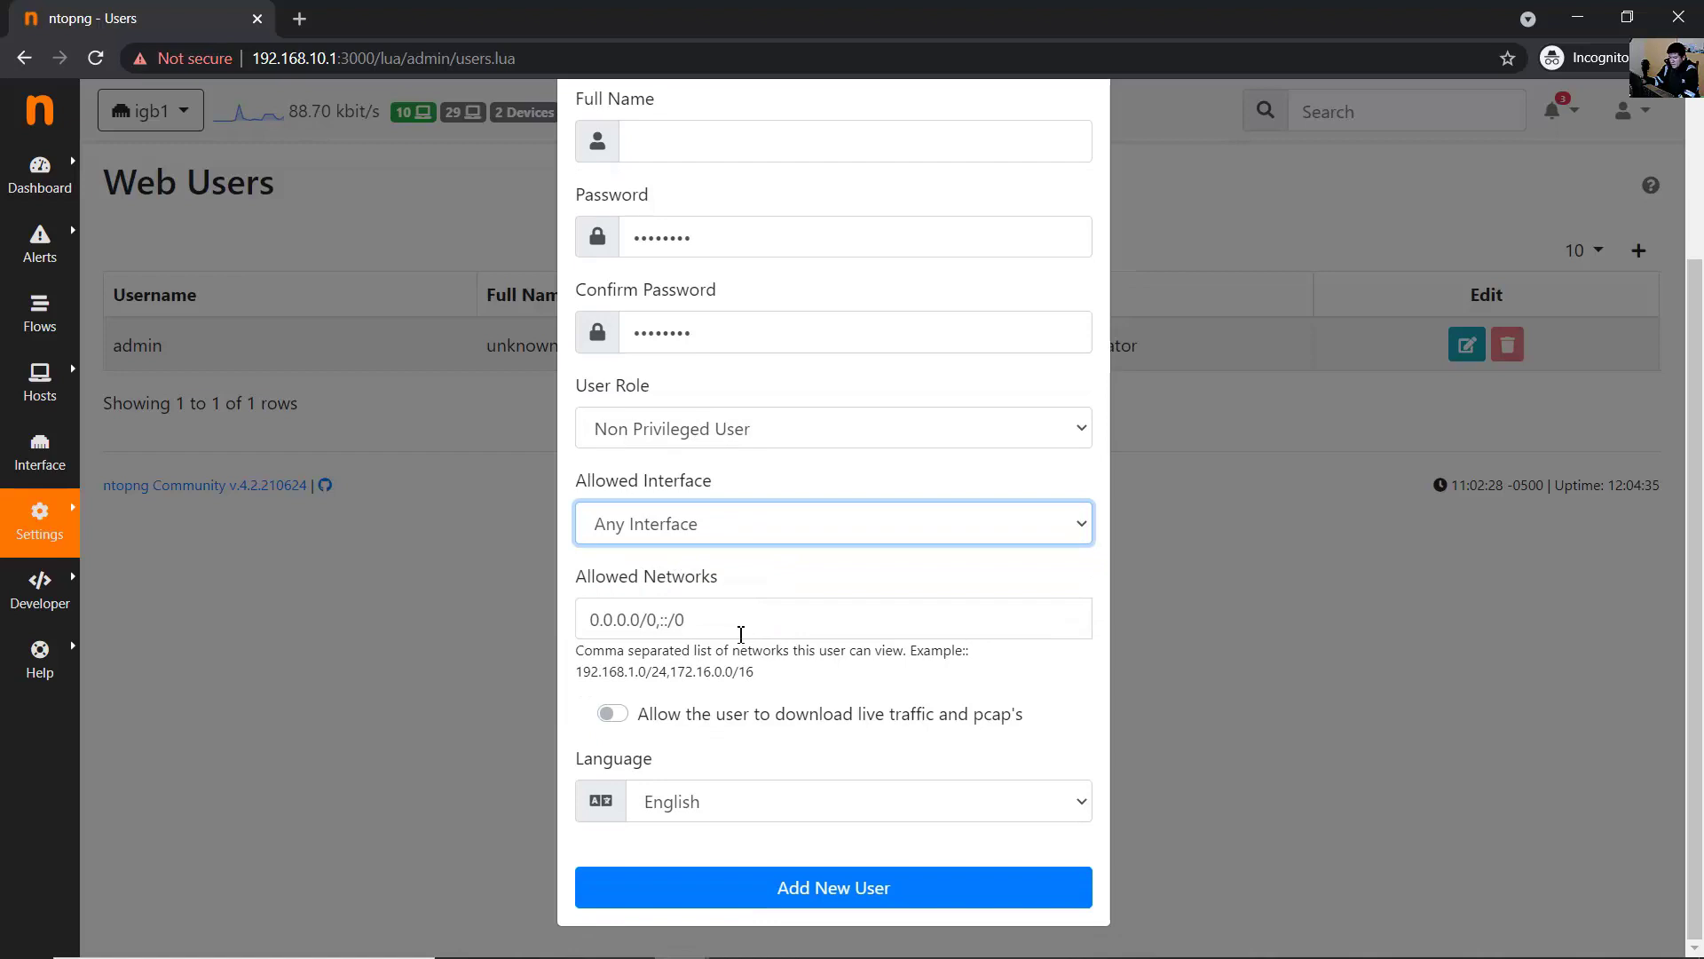
# - Review the Allowed Networks value 0.0.0.0/0,::/0, leaving it unchanged
pyautogui.click(742, 633)
pyautogui.hotkey('ctrl', 'a')
pyautogui.click(788, 624)
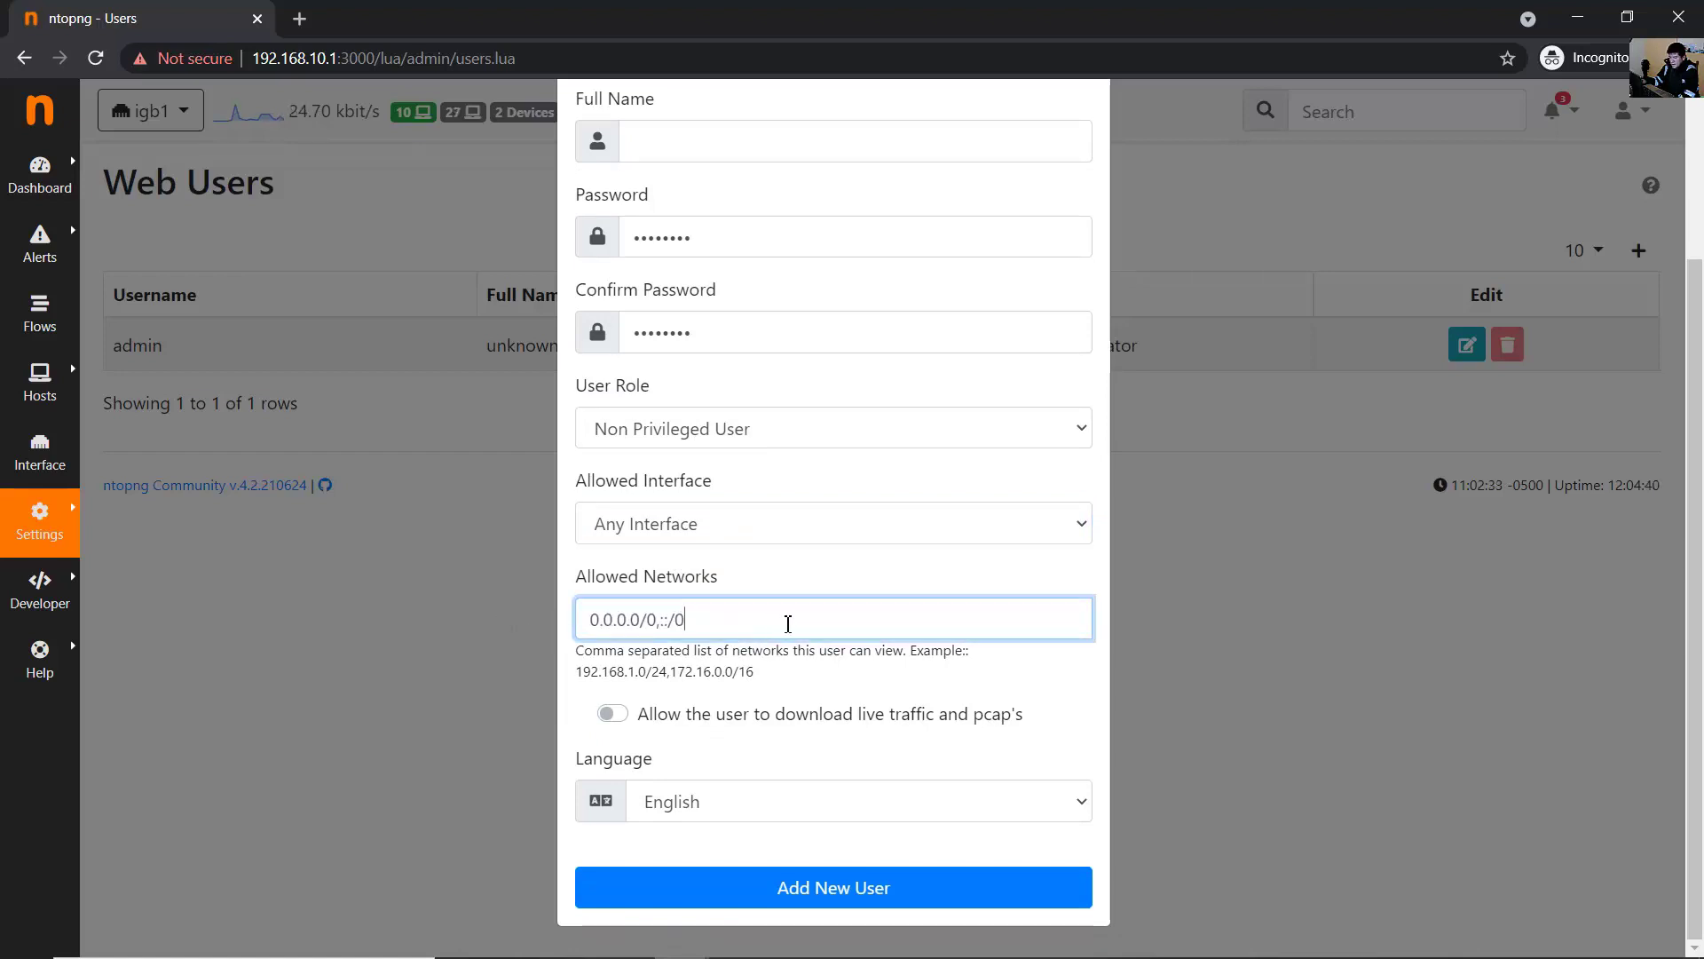
pyautogui.hotkey('ctrl', 'a')
pyautogui.click(793, 633)
pyautogui.hotkey('ctrl', 'a')
pyautogui.press('End')
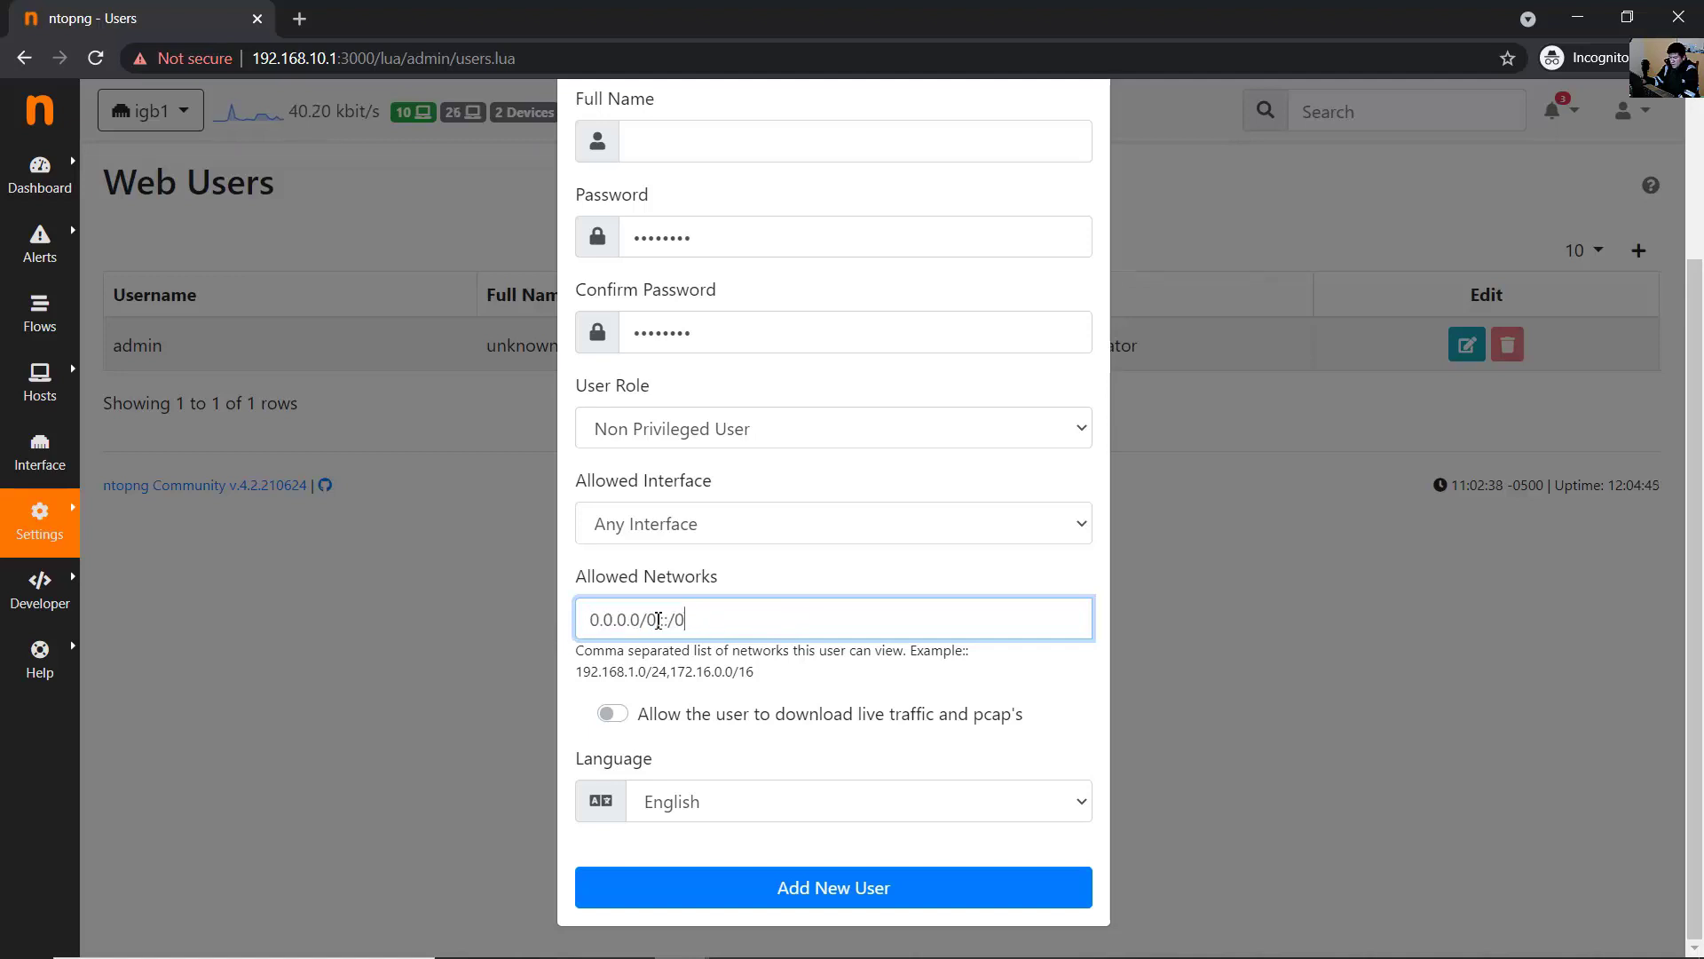
pyautogui.hotkey('shift', 'Home')
pyautogui.click(723, 619)
pyautogui.moveTo(681, 620); pyautogui.dragTo(663, 621)
pyautogui.click(771, 621)
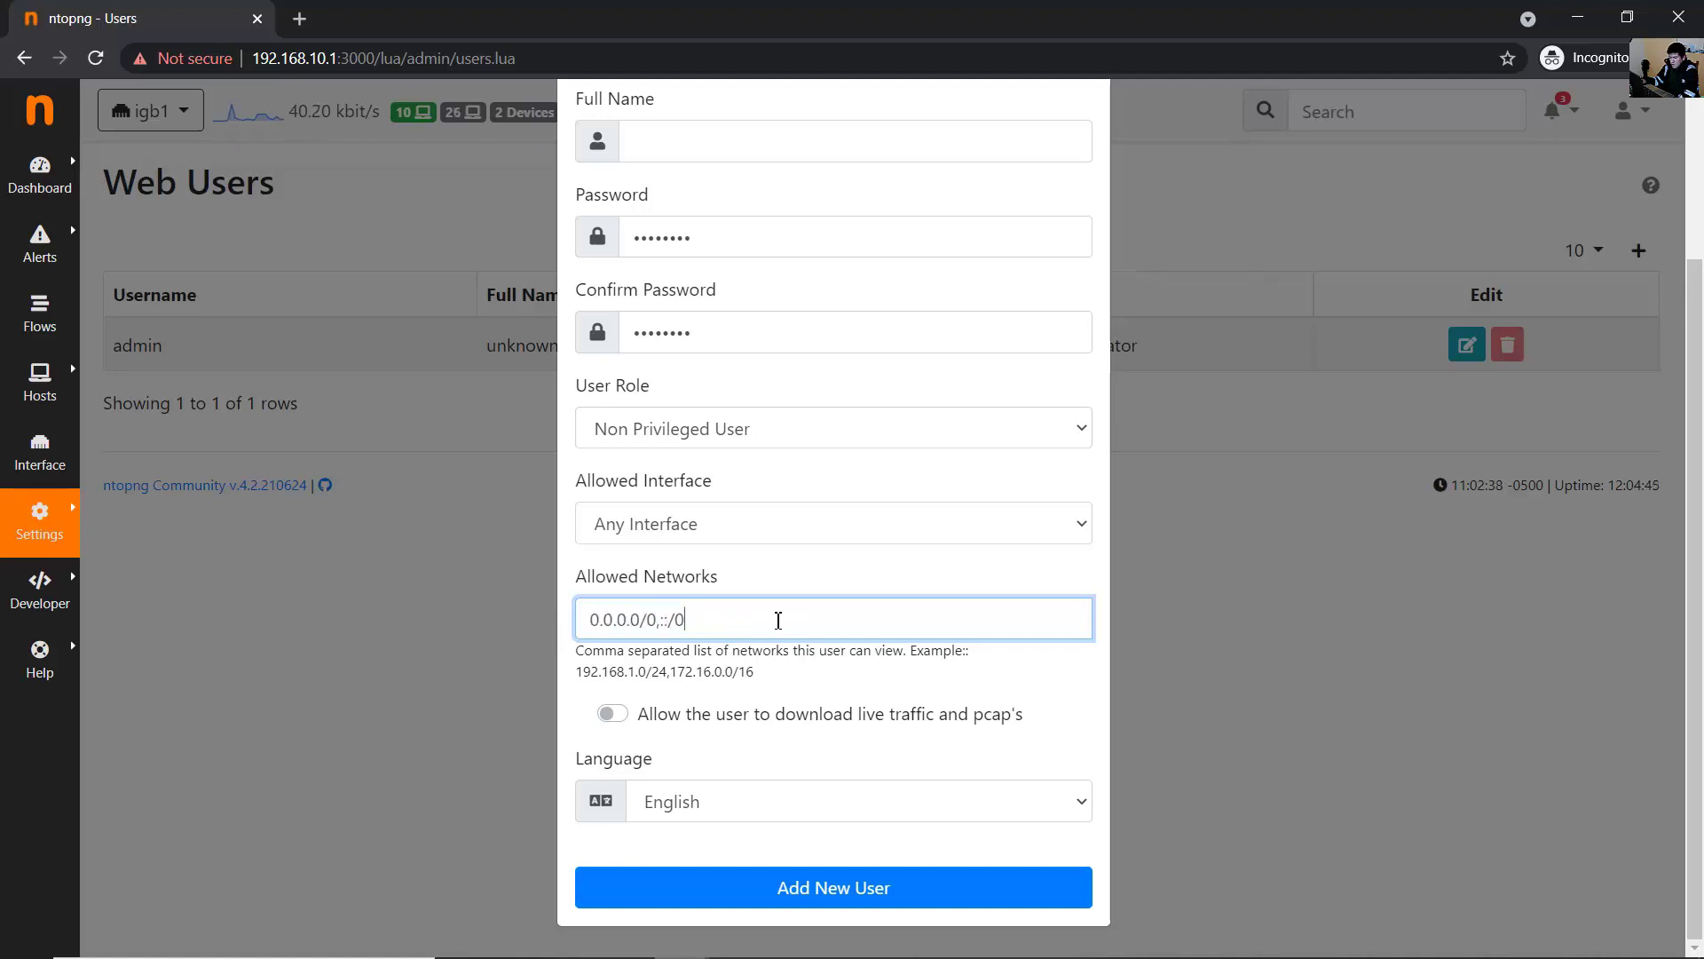
# - Keep English as the language and create the new user
pyautogui.click(922, 683)
pyautogui.click(677, 802)
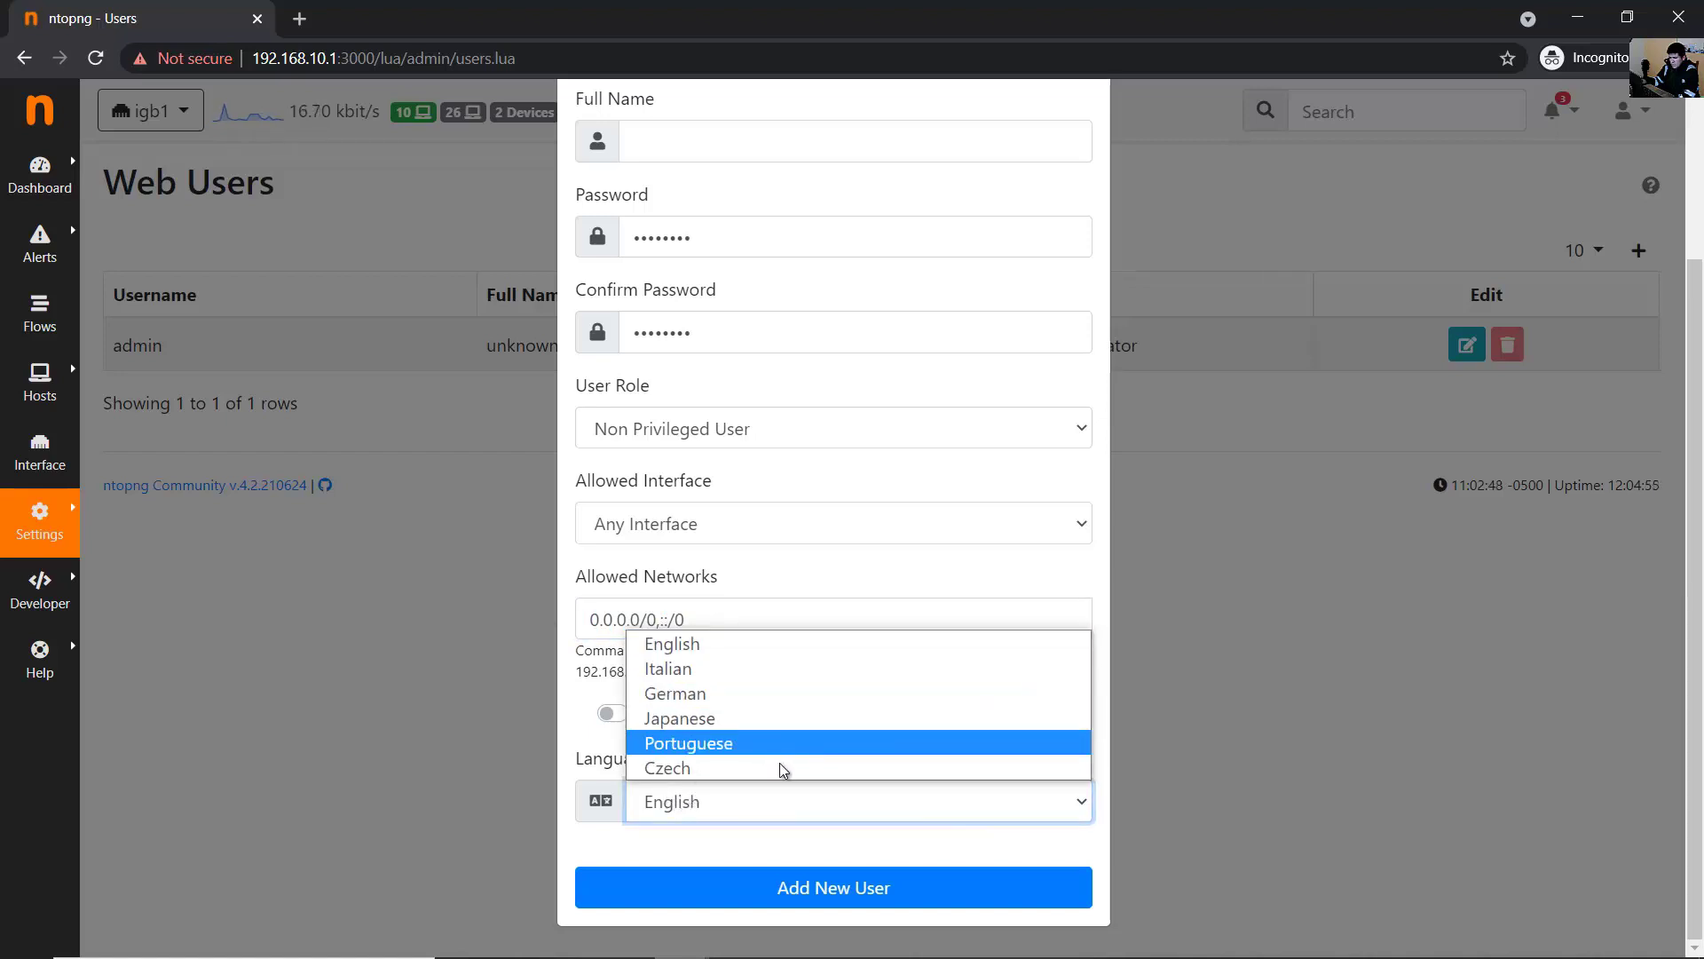
pyautogui.click(768, 804)
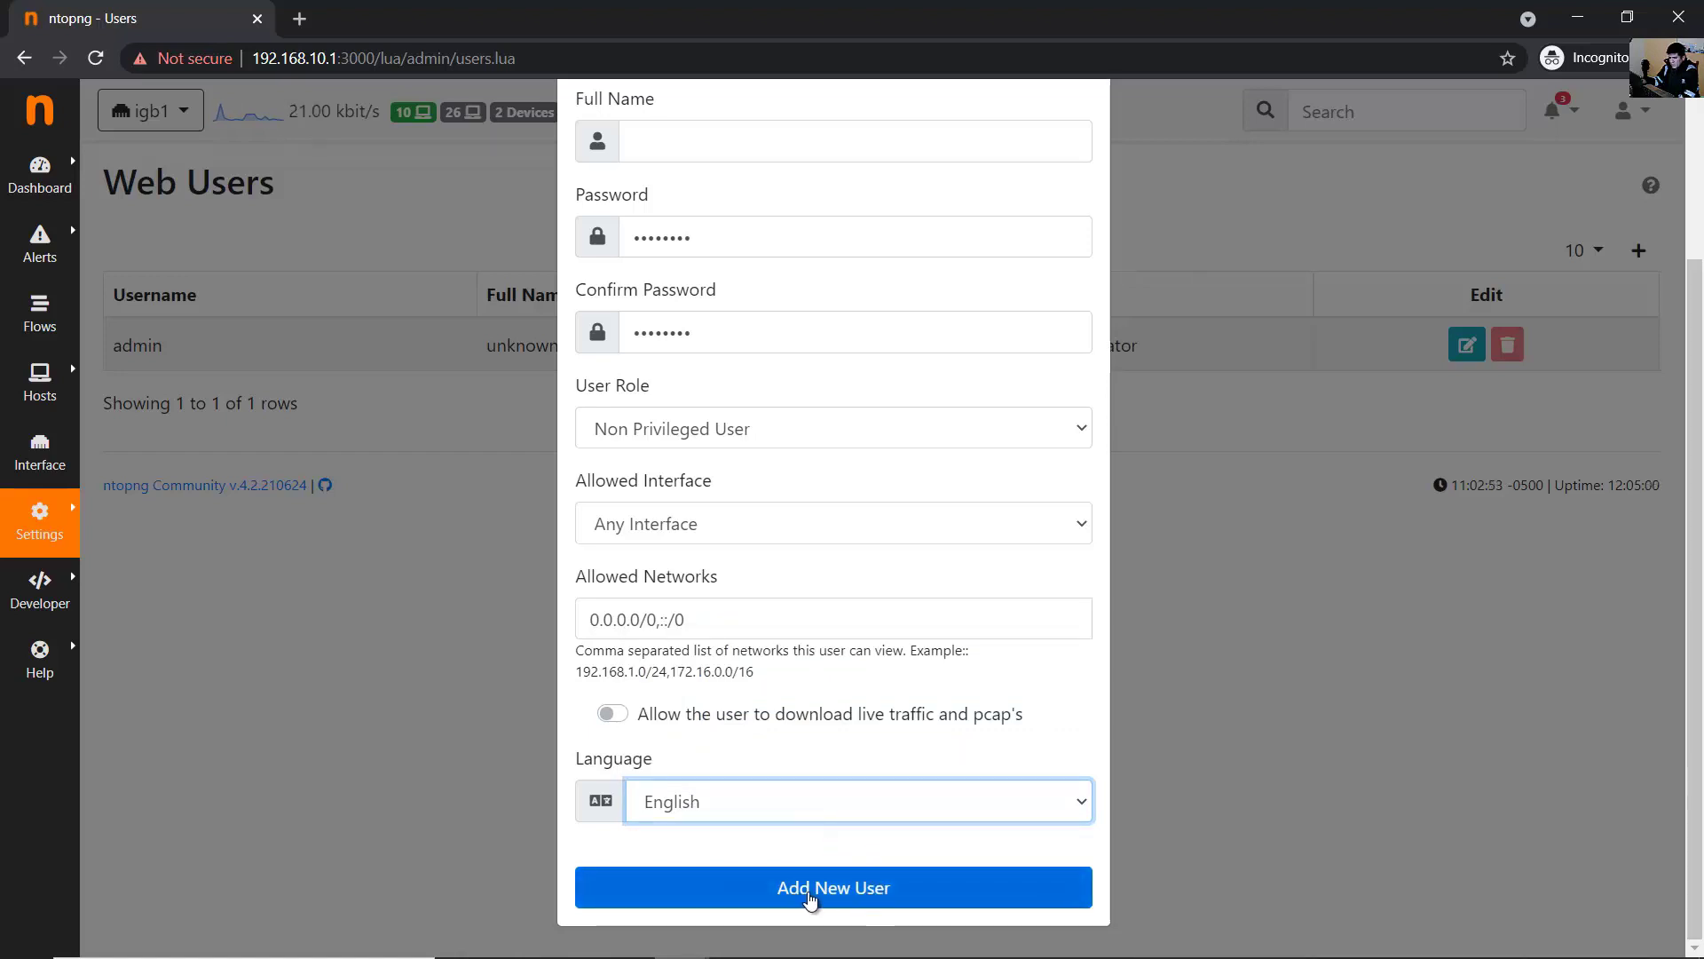
pyautogui.click(807, 899)
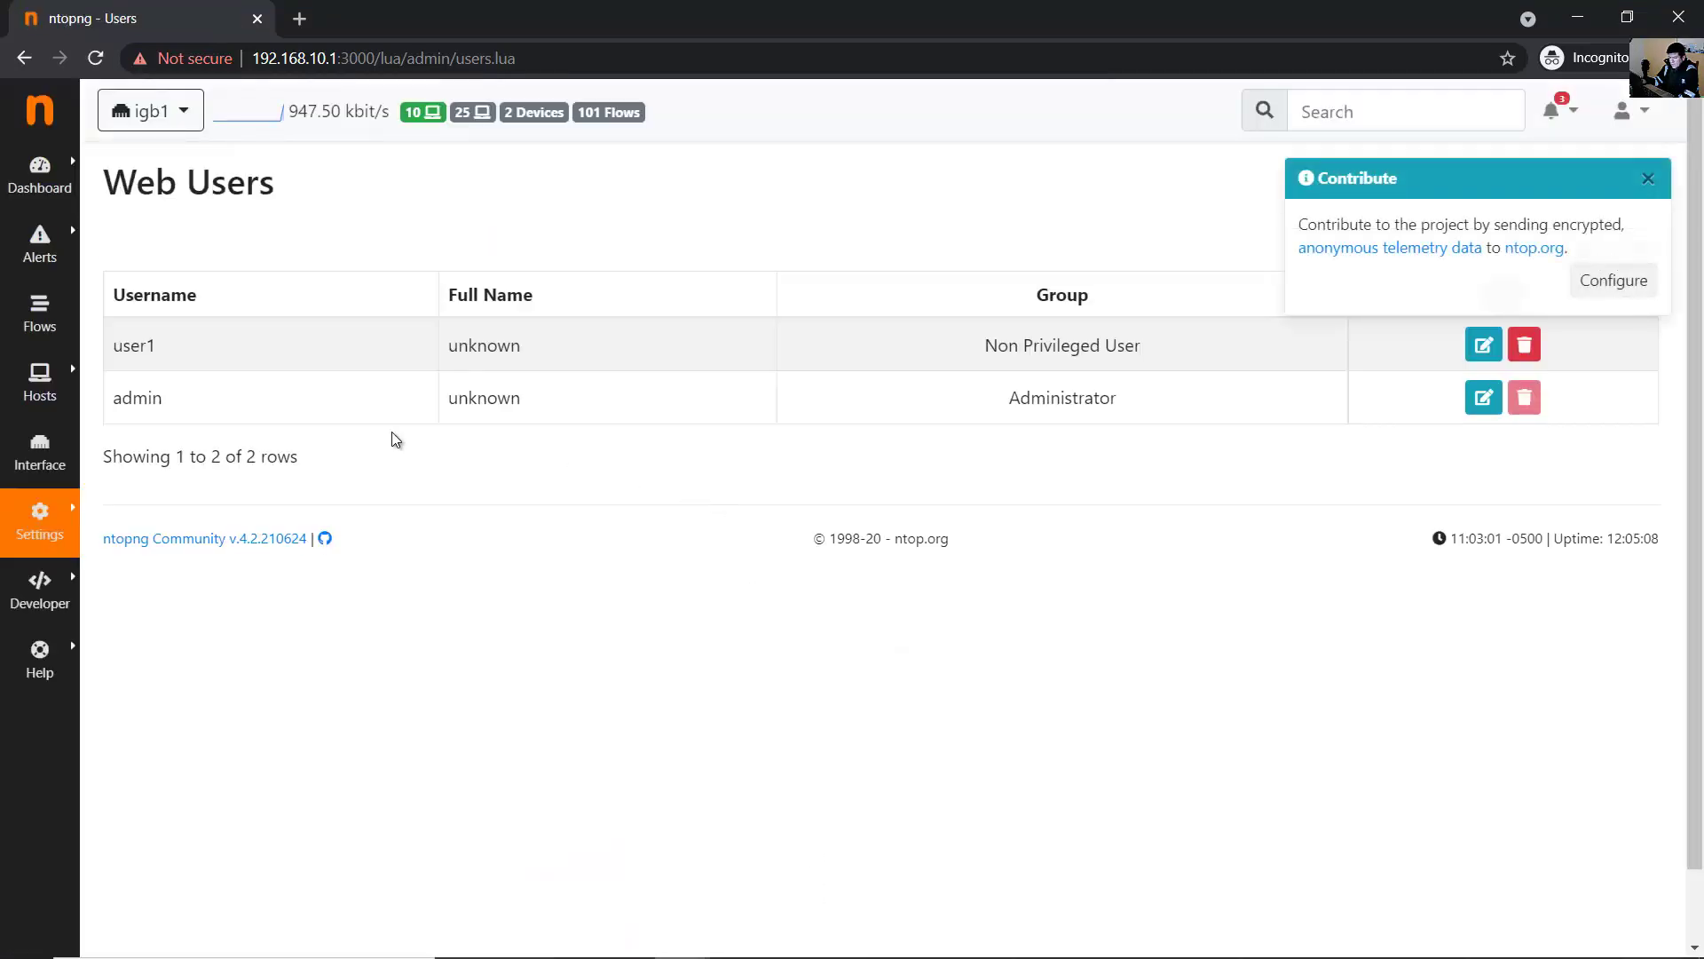
# - Verify the Web Users table lists user1 as Non Privileged User alongside admin
pyautogui.moveTo(119, 406); pyautogui.dragTo(240, 411)
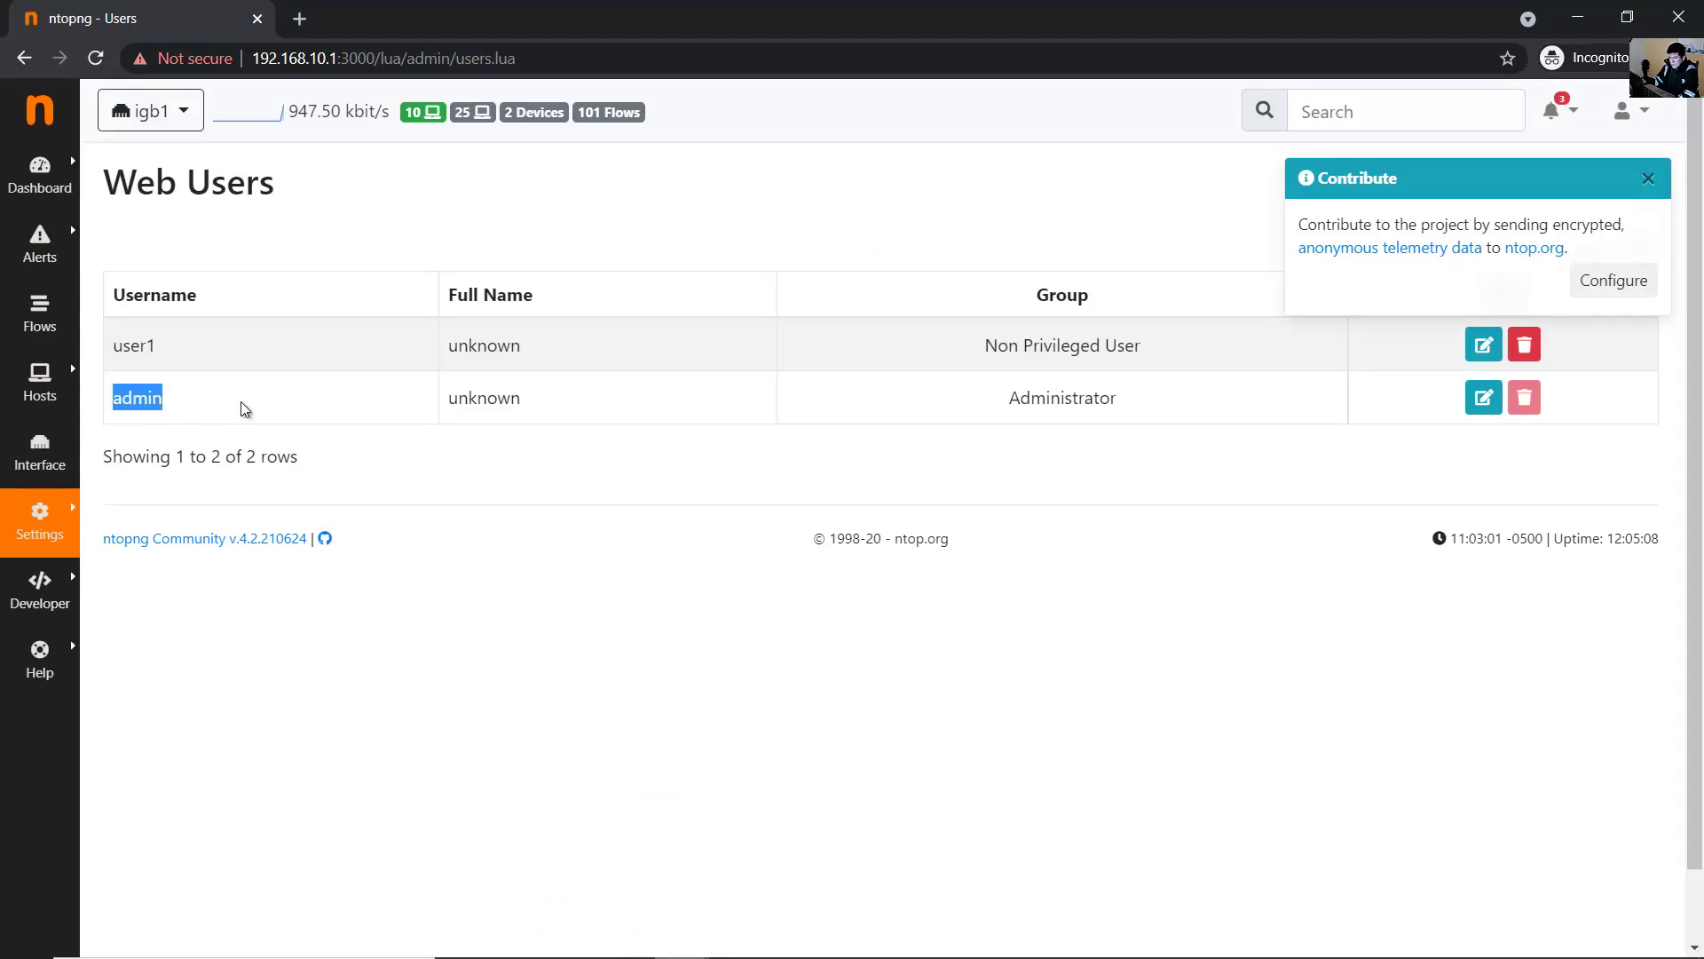
pyautogui.moveTo(115, 345); pyautogui.dragTo(197, 353)
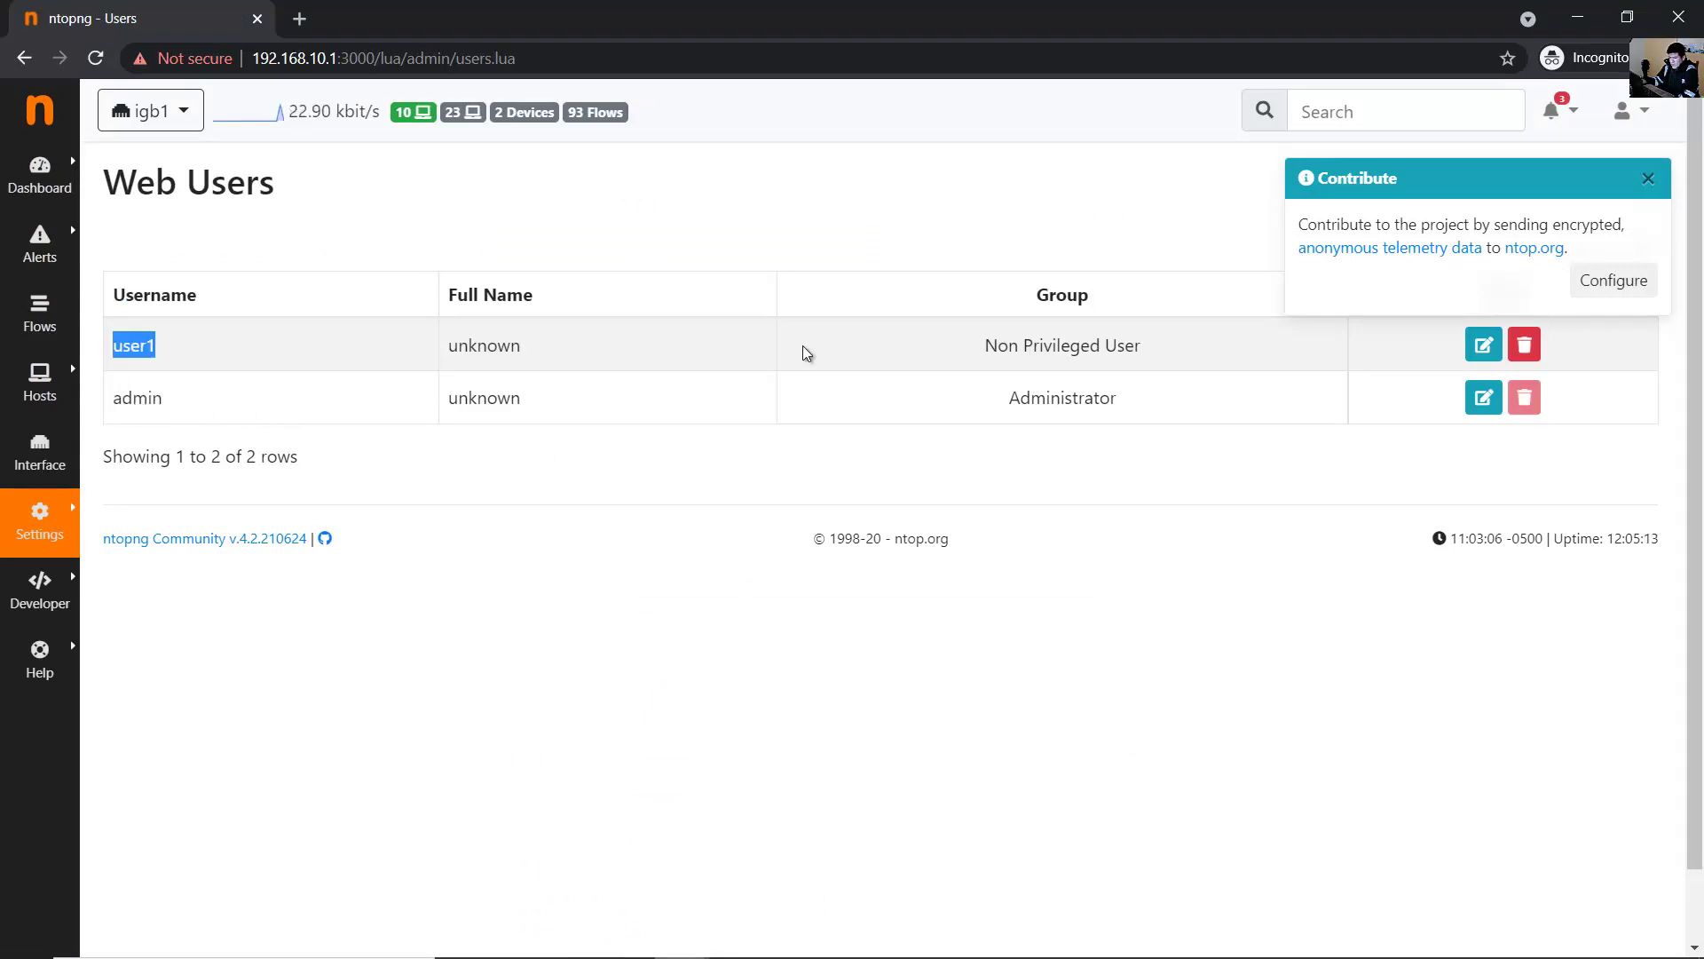
pyautogui.moveTo(969, 353); pyautogui.dragTo(1161, 357)
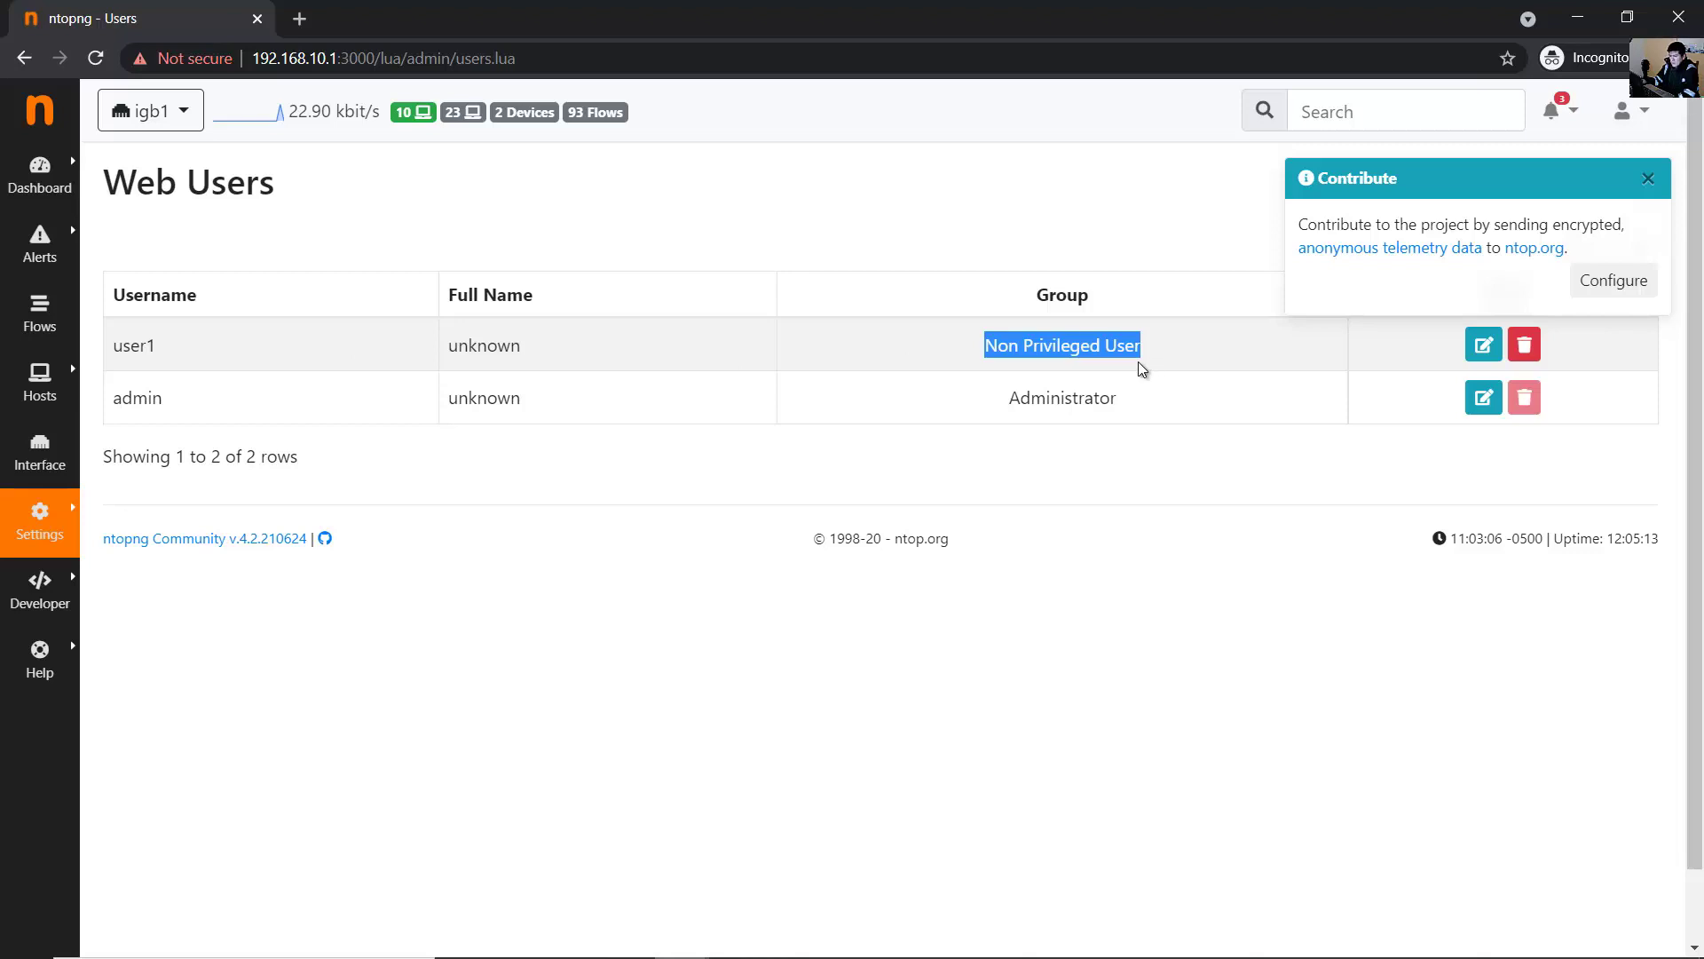
pyautogui.click(1147, 370)
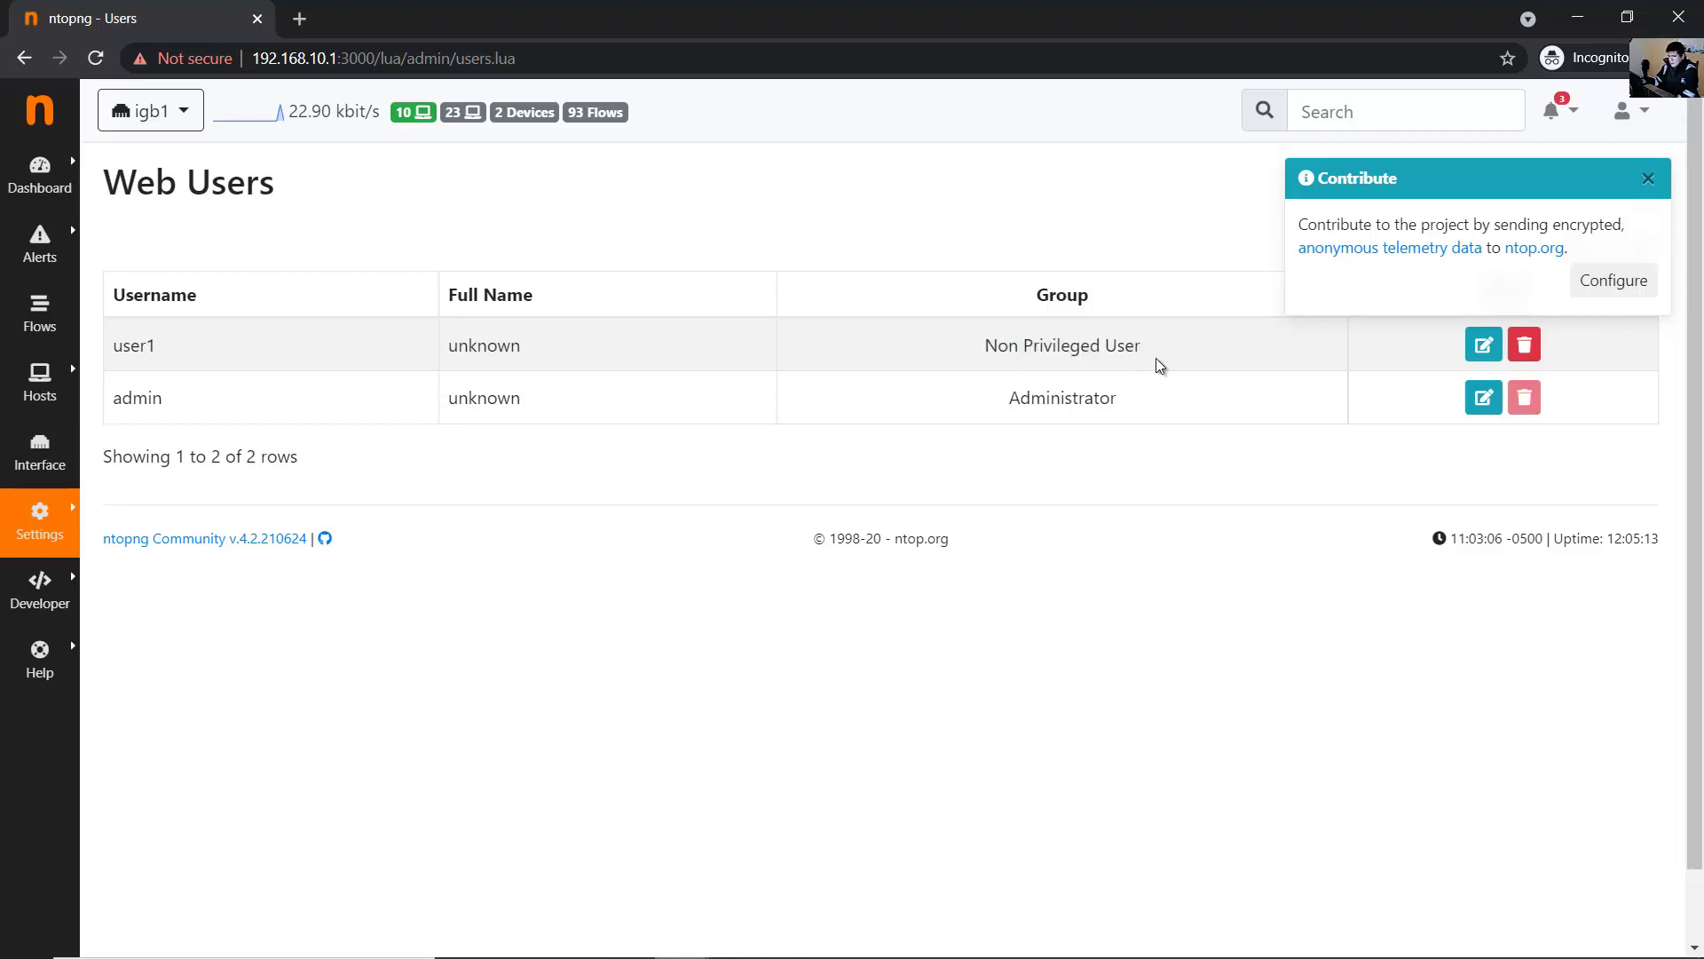
pyautogui.hotkey('ctrl', 'shift', 'n')
# - Load 192.168.10.1:3000 in the incognito window, which returns an error page
pyautogui.write('192.168.1.')
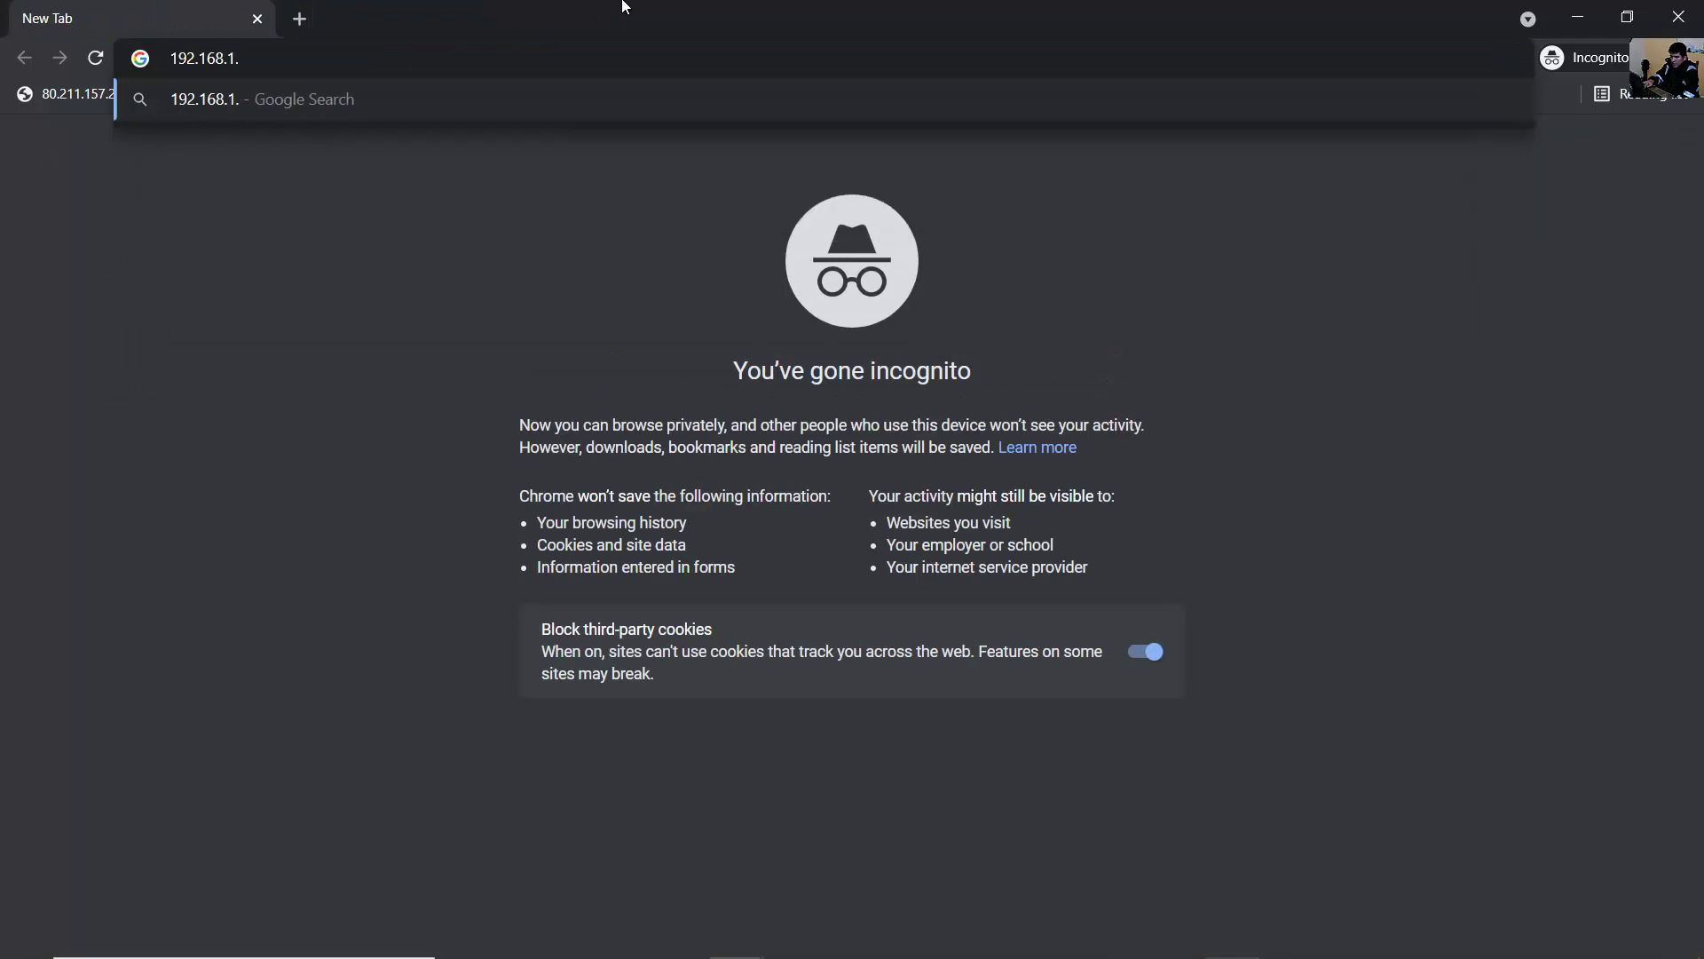
pyautogui.write('0.1')
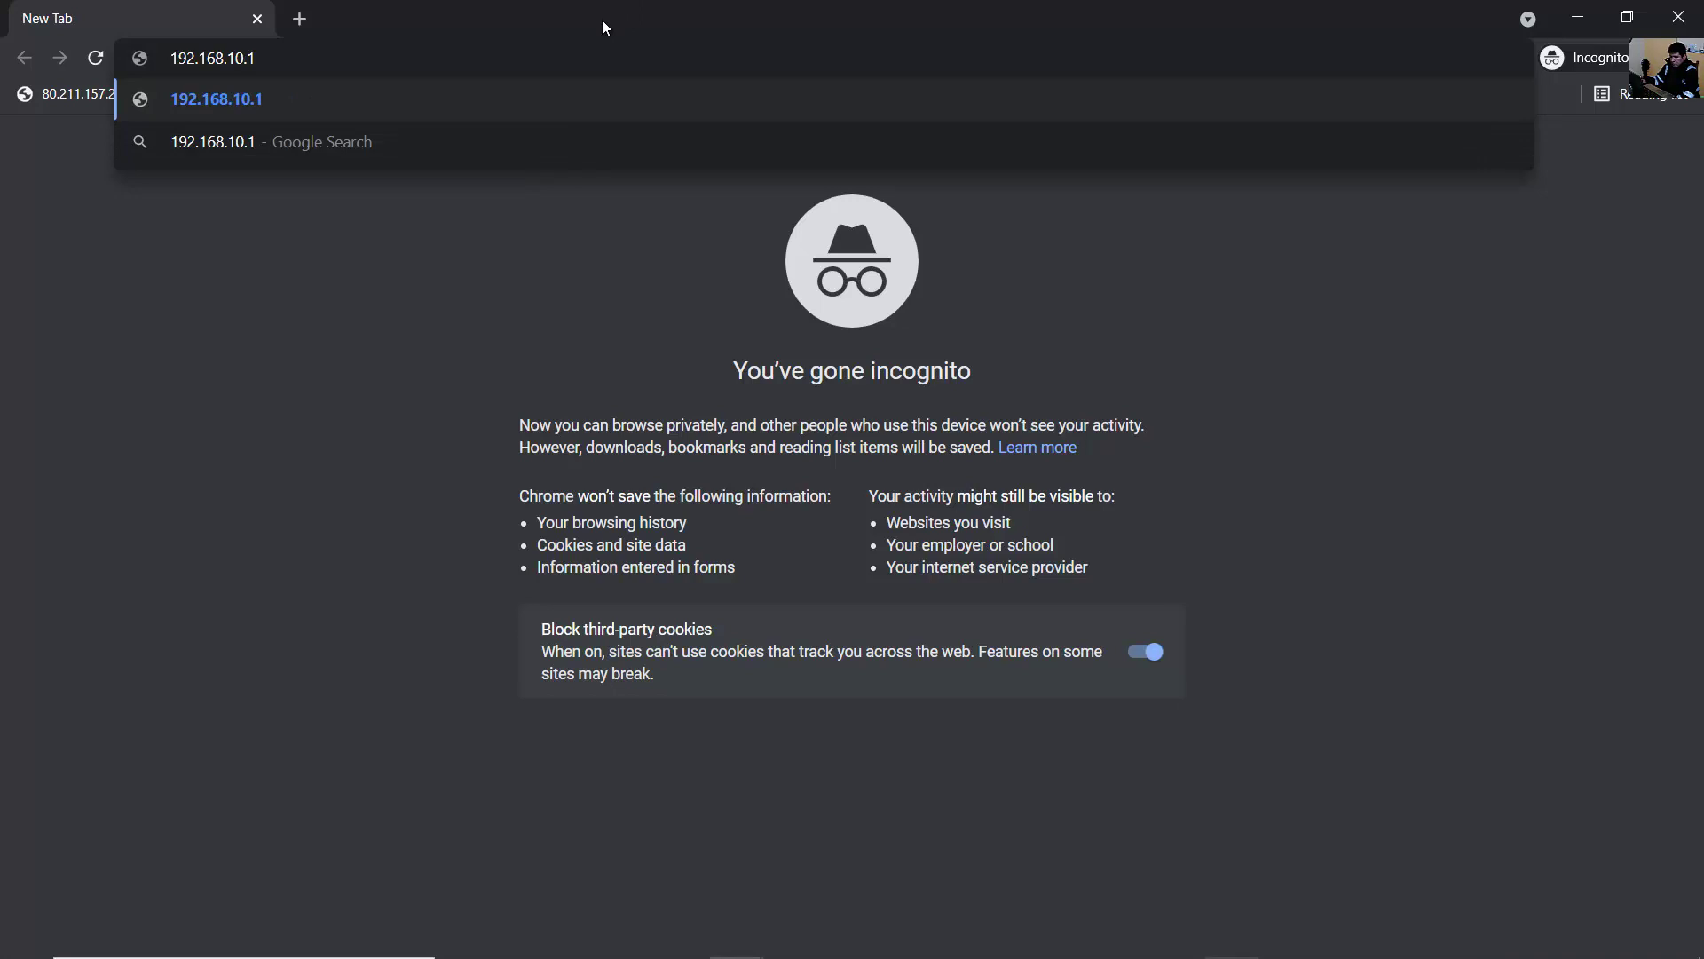
pyautogui.write(':300')
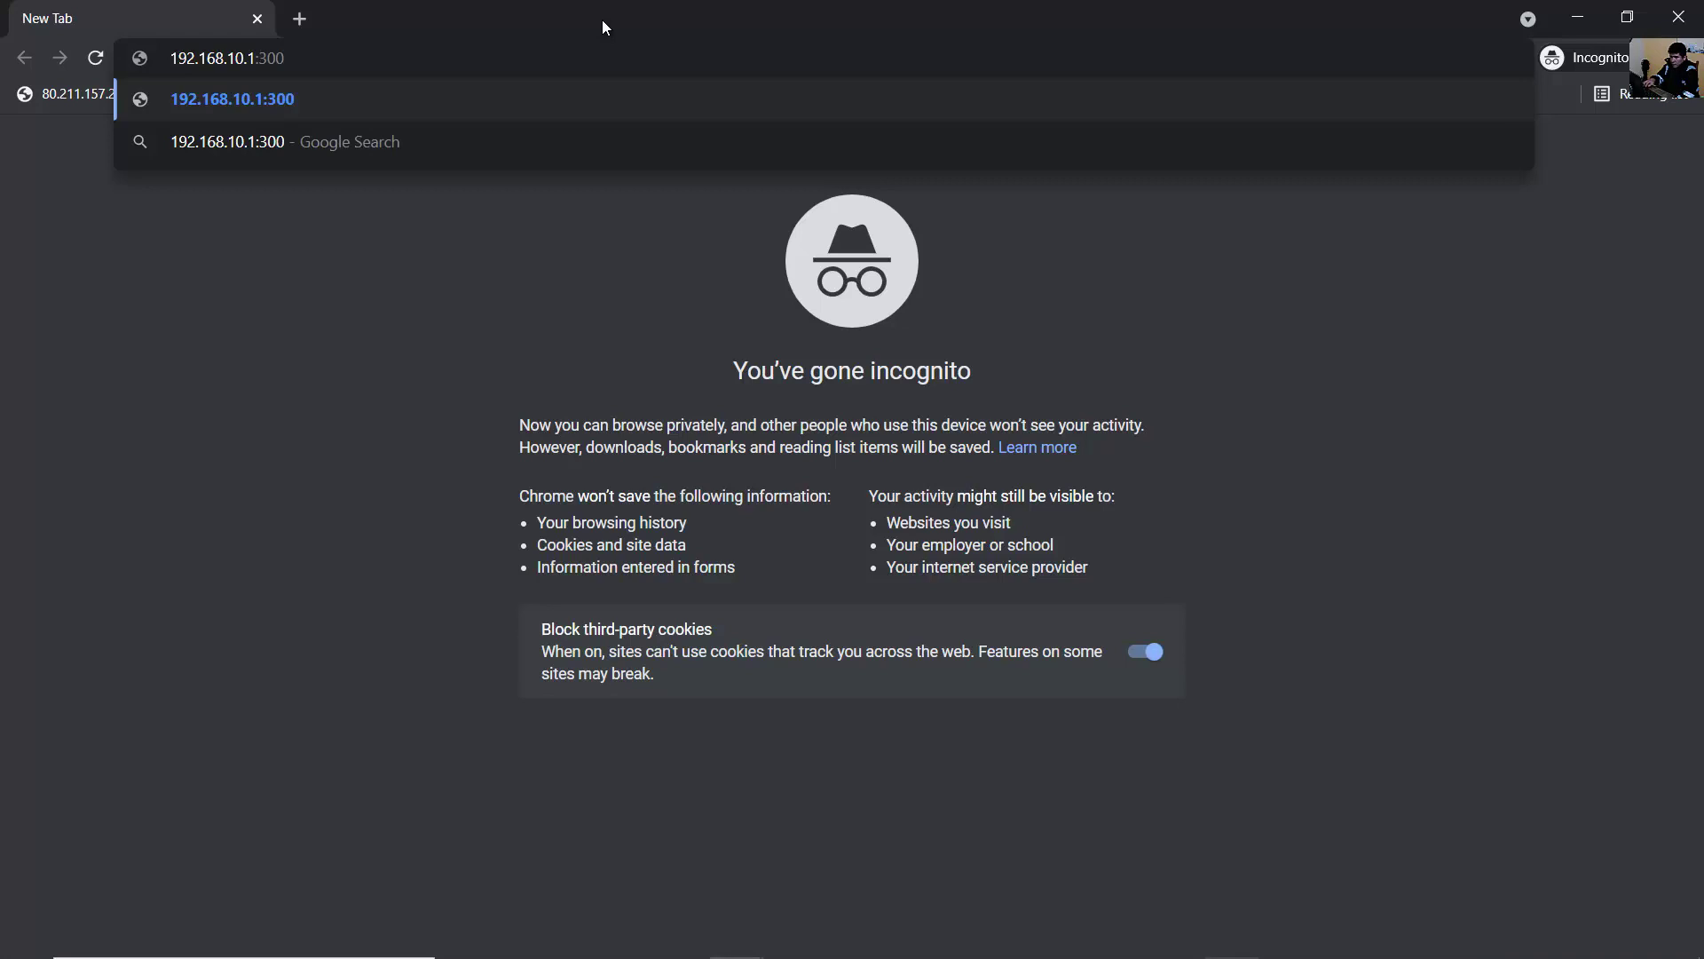
pyautogui.press('BackSpace')
pyautogui.press('BackSpace')
pyautogui.press('BackSpace')
pyautogui.press('BackSpace')
pyautogui.write(':3000')
pyautogui.press('Return')
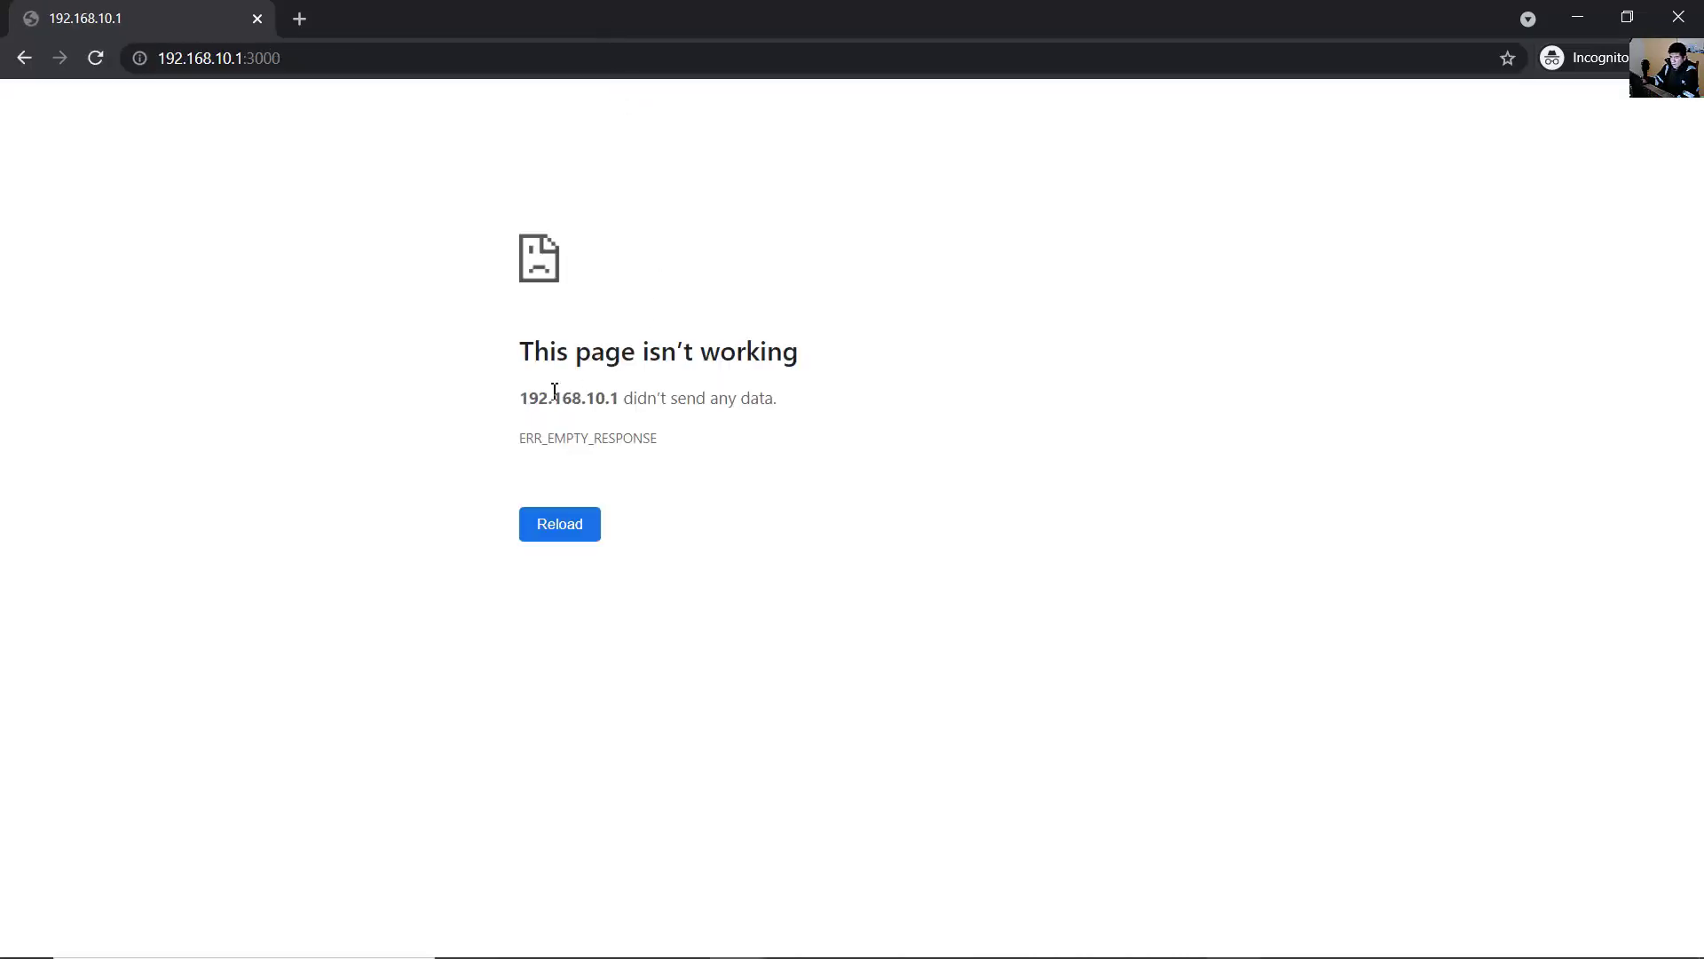
pyautogui.moveTo(528, 353); pyautogui.dragTo(753, 525)
pyautogui.click(715, 611)
pyautogui.click(351, 64)
pyautogui.click(368, 66)
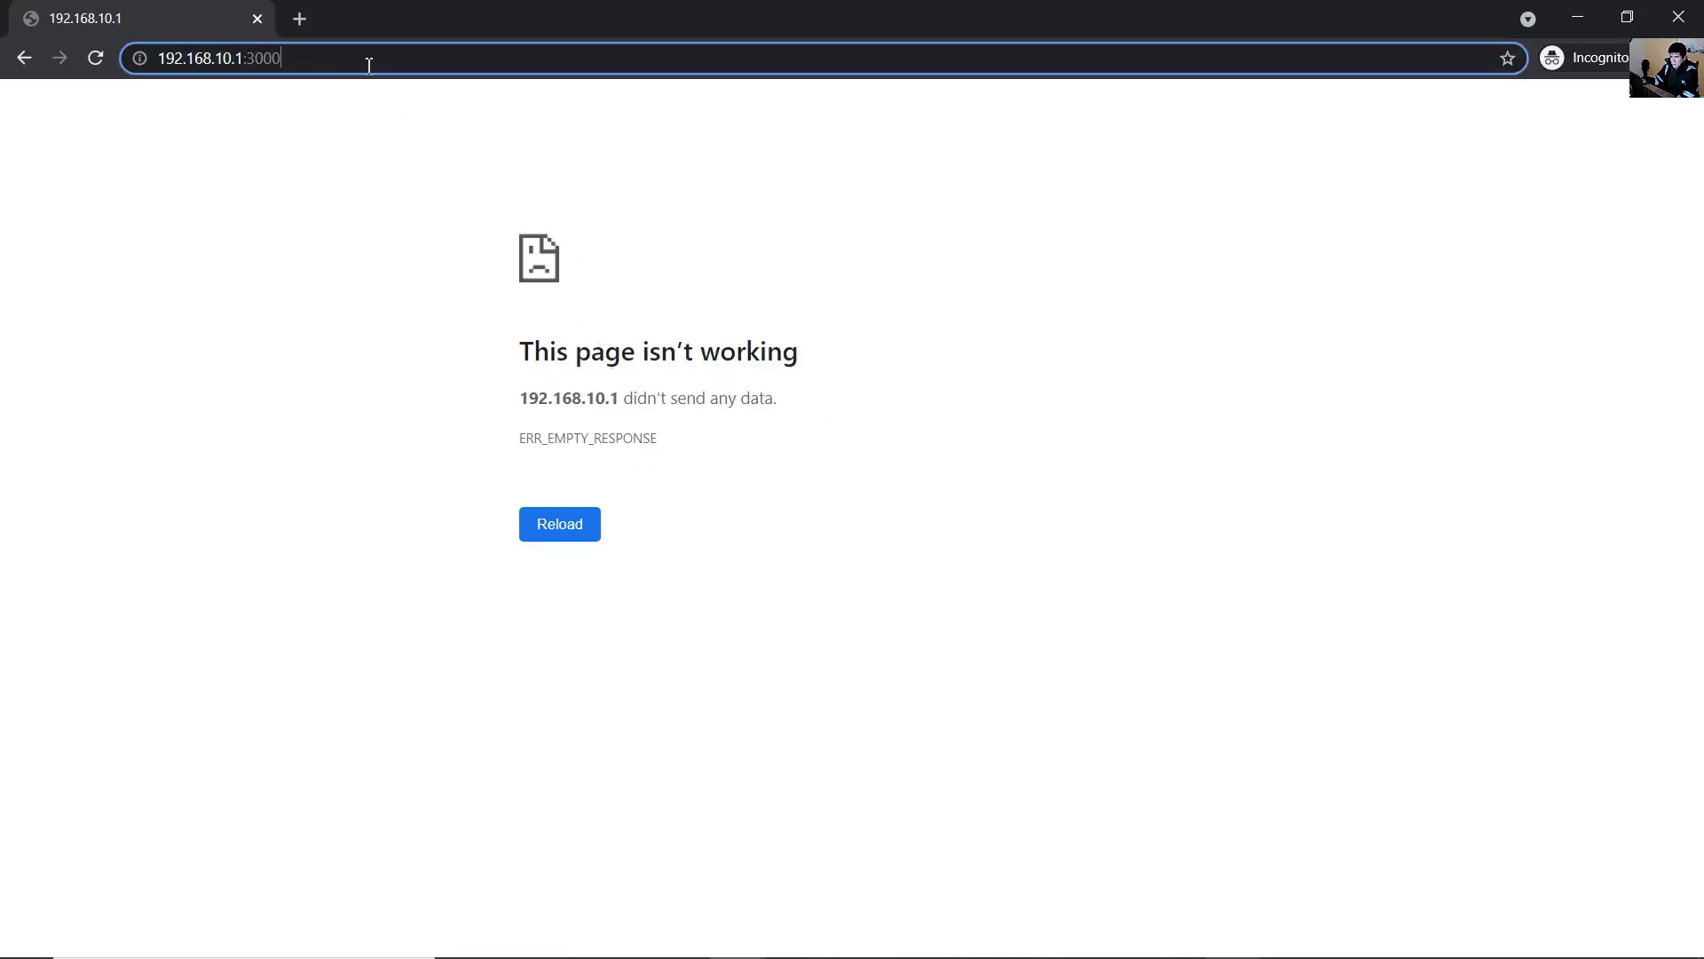
pyautogui.press('BackSpace')
pyautogui.press('BackSpace')
pyautogui.press('BackSpace')
pyautogui.press('BackSpace')
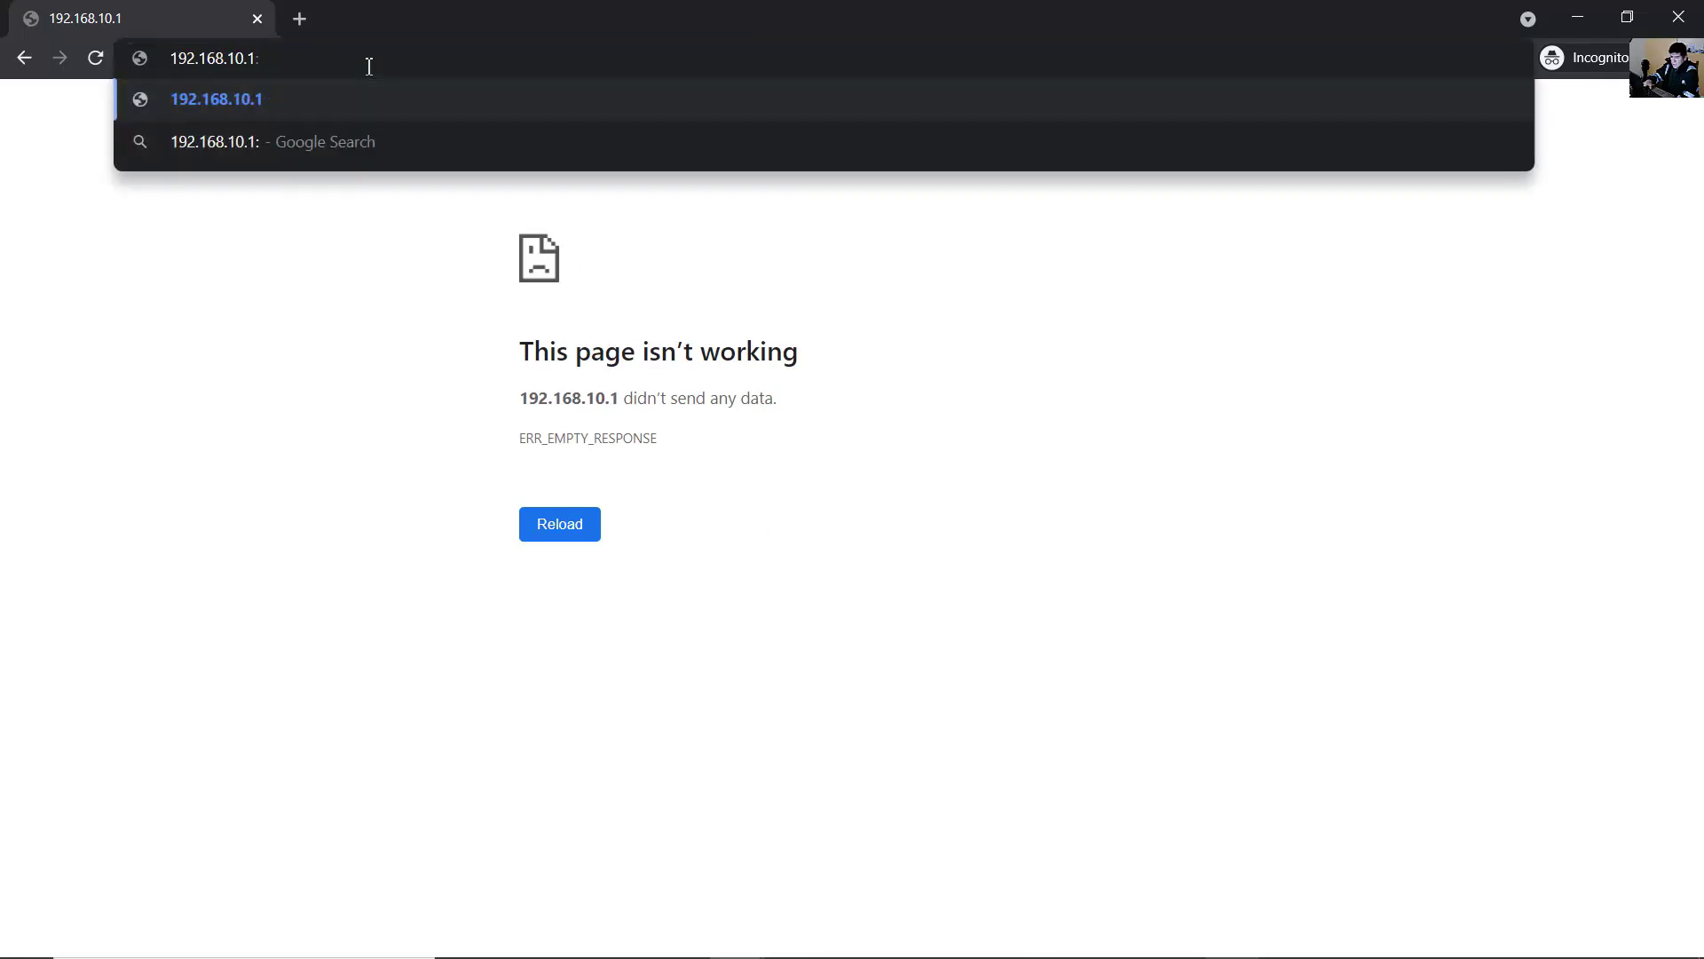
pyautogui.write('3000')
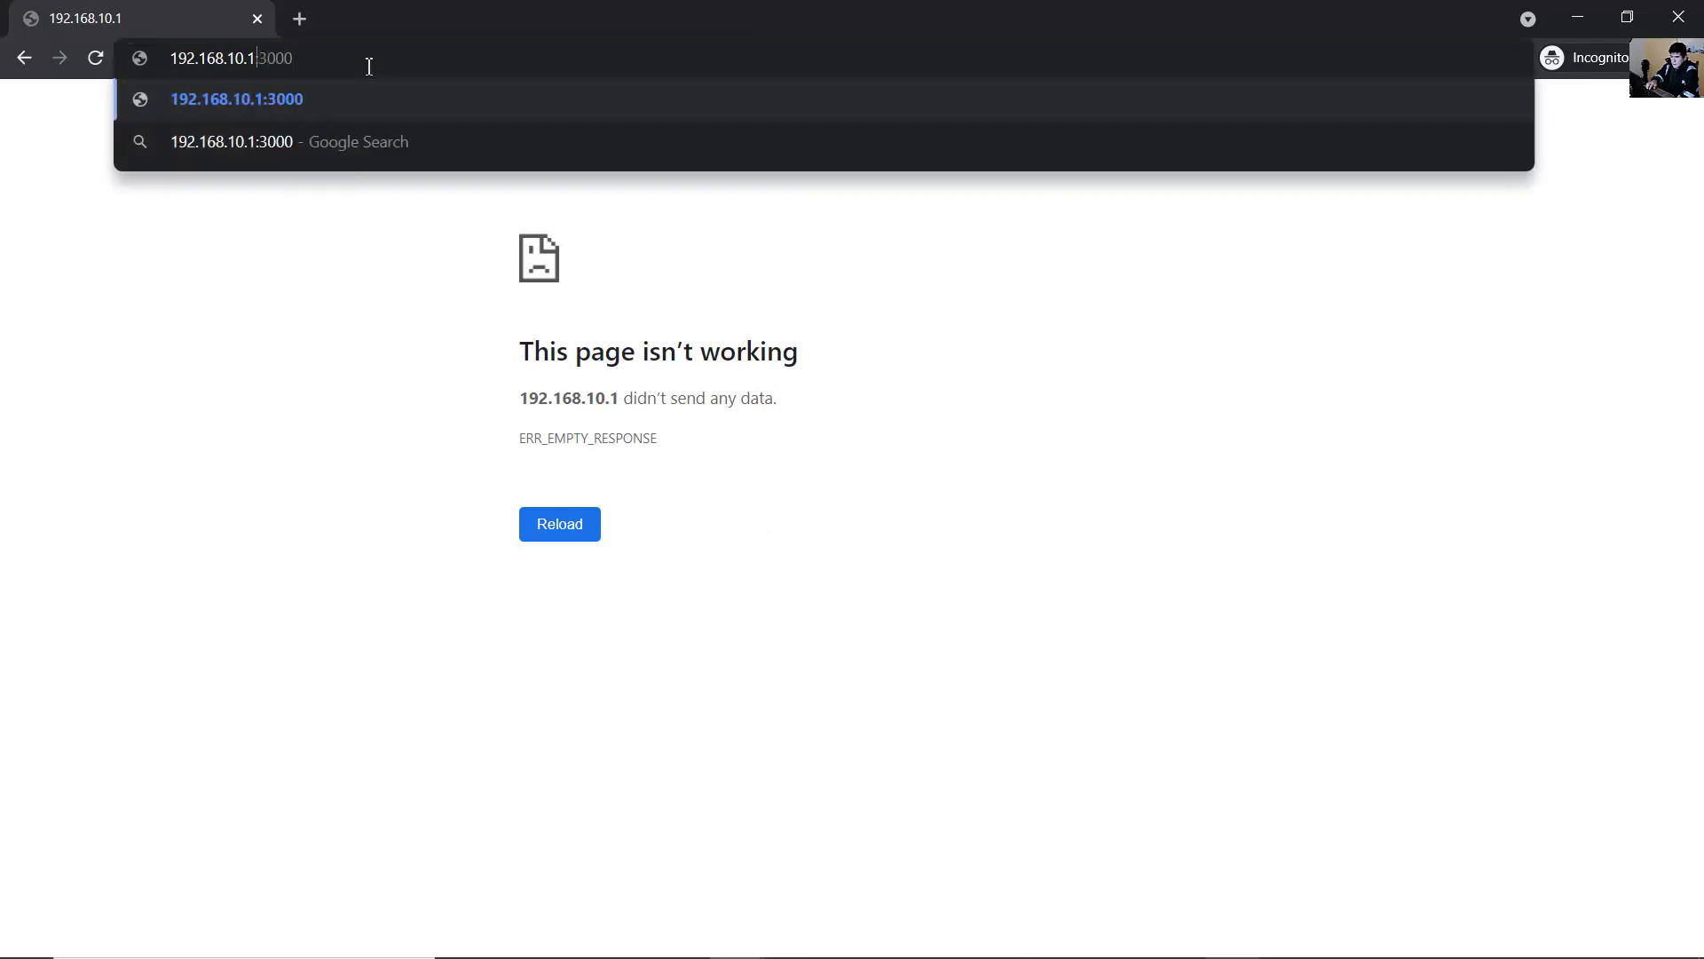
pyautogui.write('https')
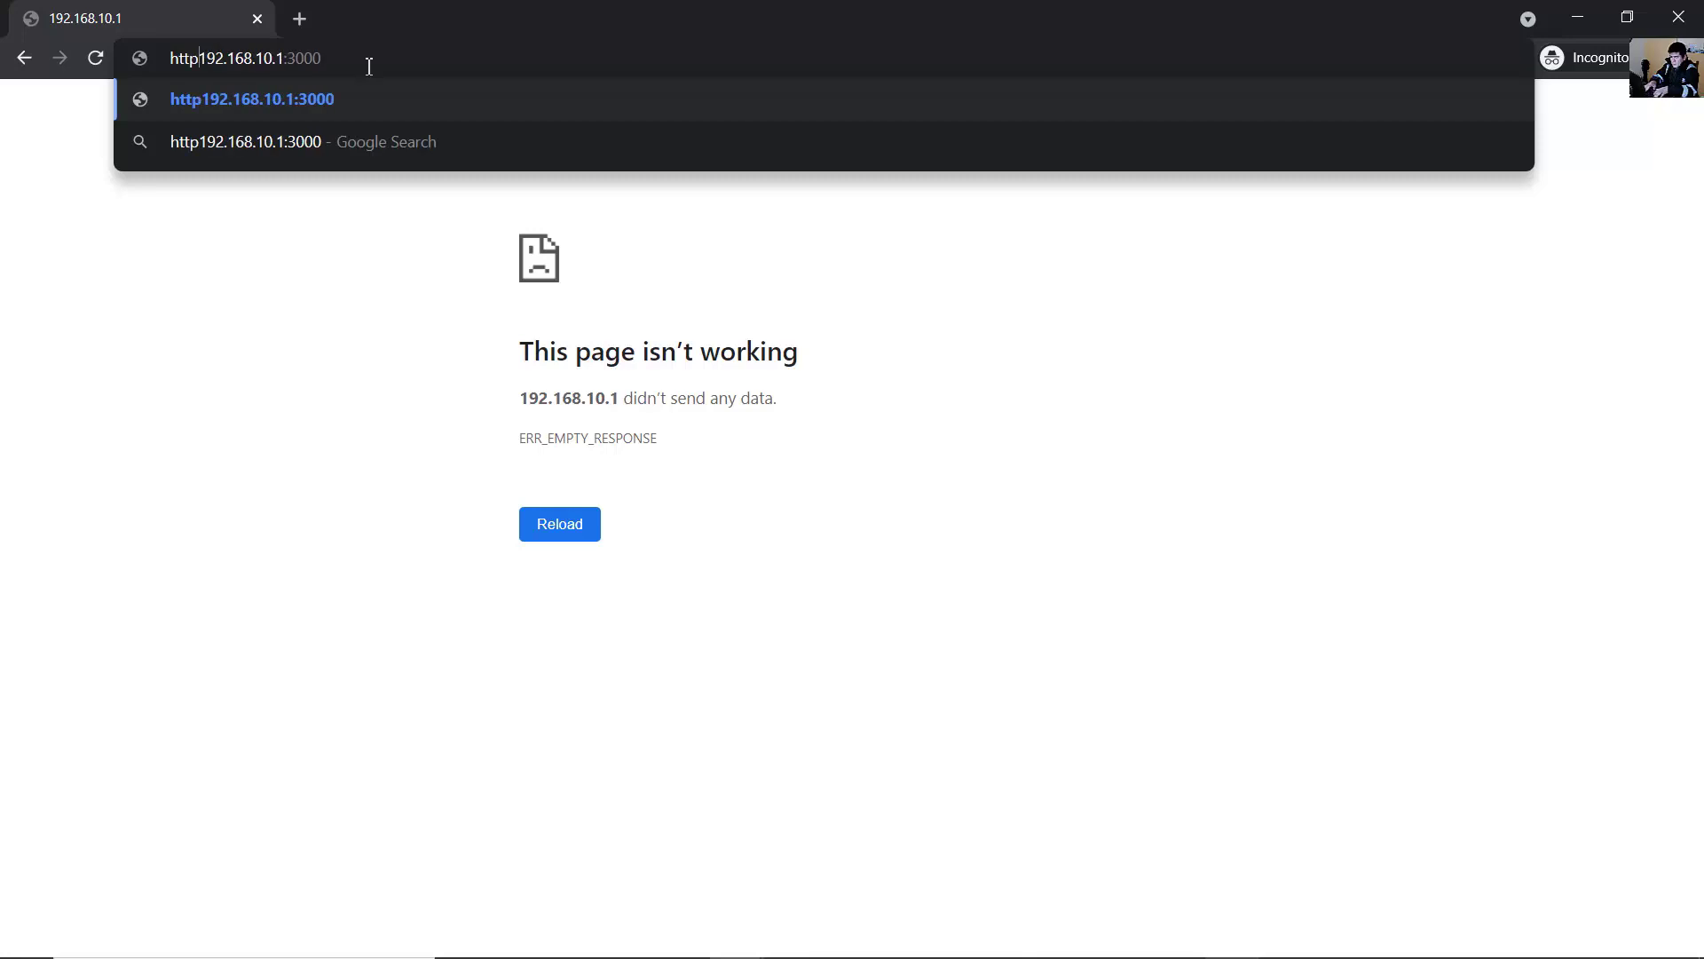
pyautogui.write('://')
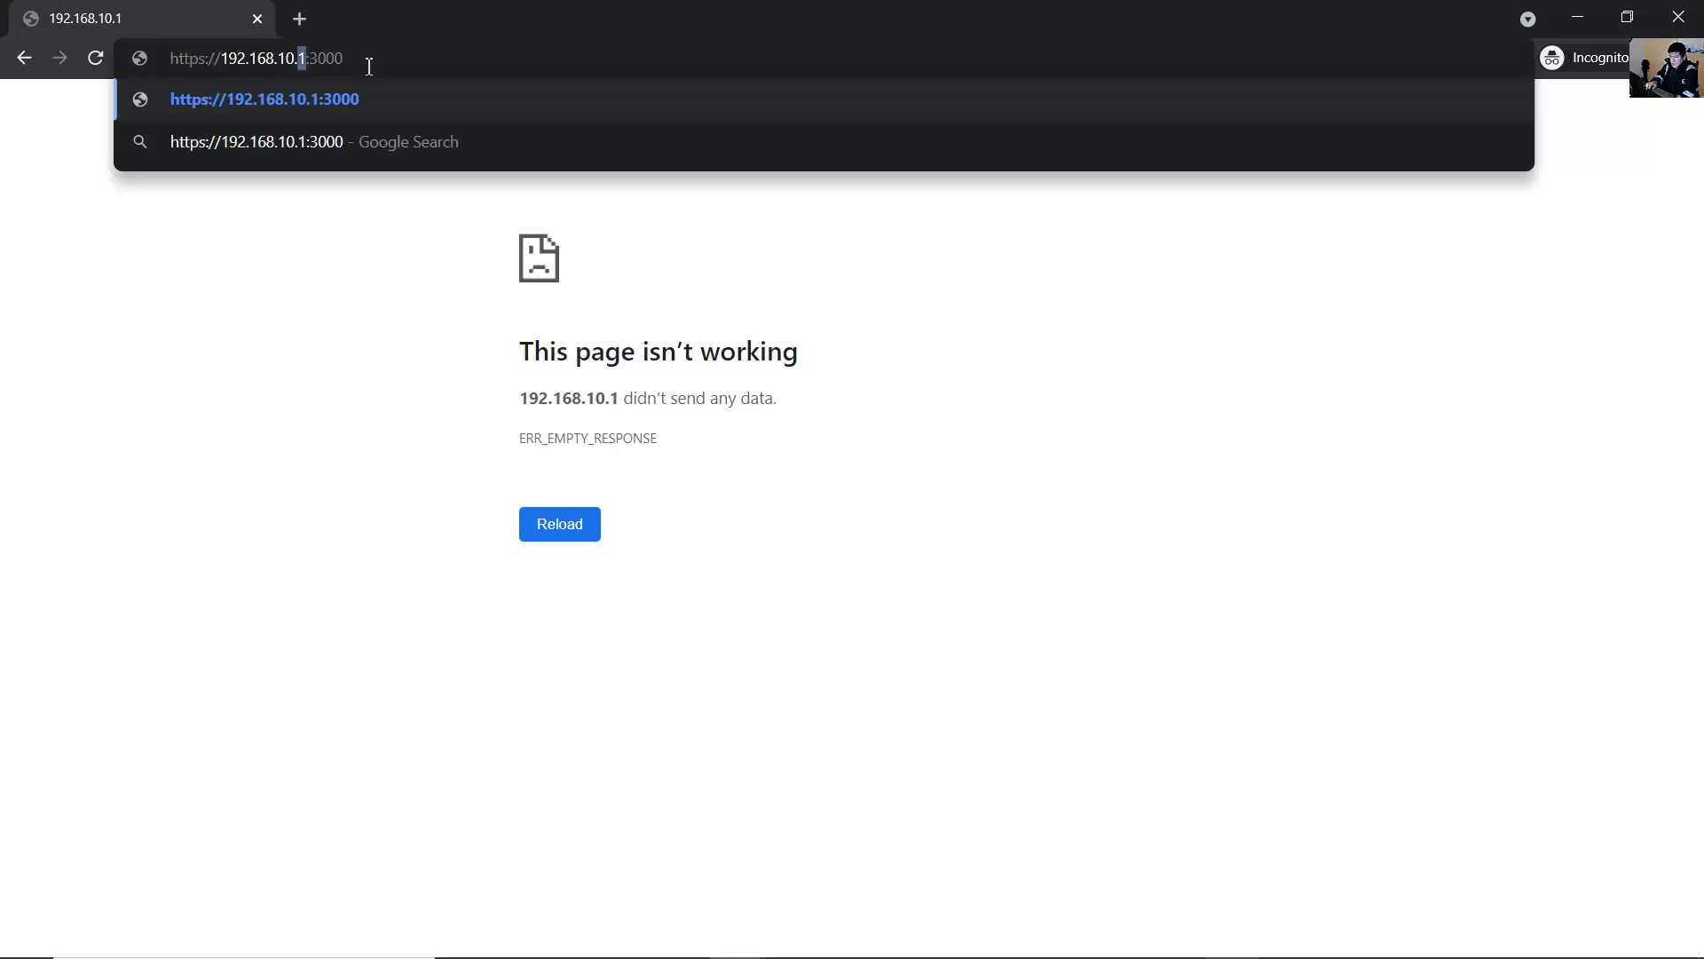
pyautogui.hotkey('shift', 'Left')
pyautogui.hotkey('shift', 'Left')
pyautogui.hotkey('shift', 'Left')
pyautogui.hotkey('shift', 'Left')
pyautogui.hotkey('shift', 'Left')
pyautogui.hotkey('shift', 'Left')
pyautogui.hotkey('shift', 'Left')
pyautogui.hotkey('shift', 'Left')
pyautogui.hotkey('shift', 'Left')
pyautogui.press('Right')
pyautogui.press('Right')
pyautogui.press('Return')
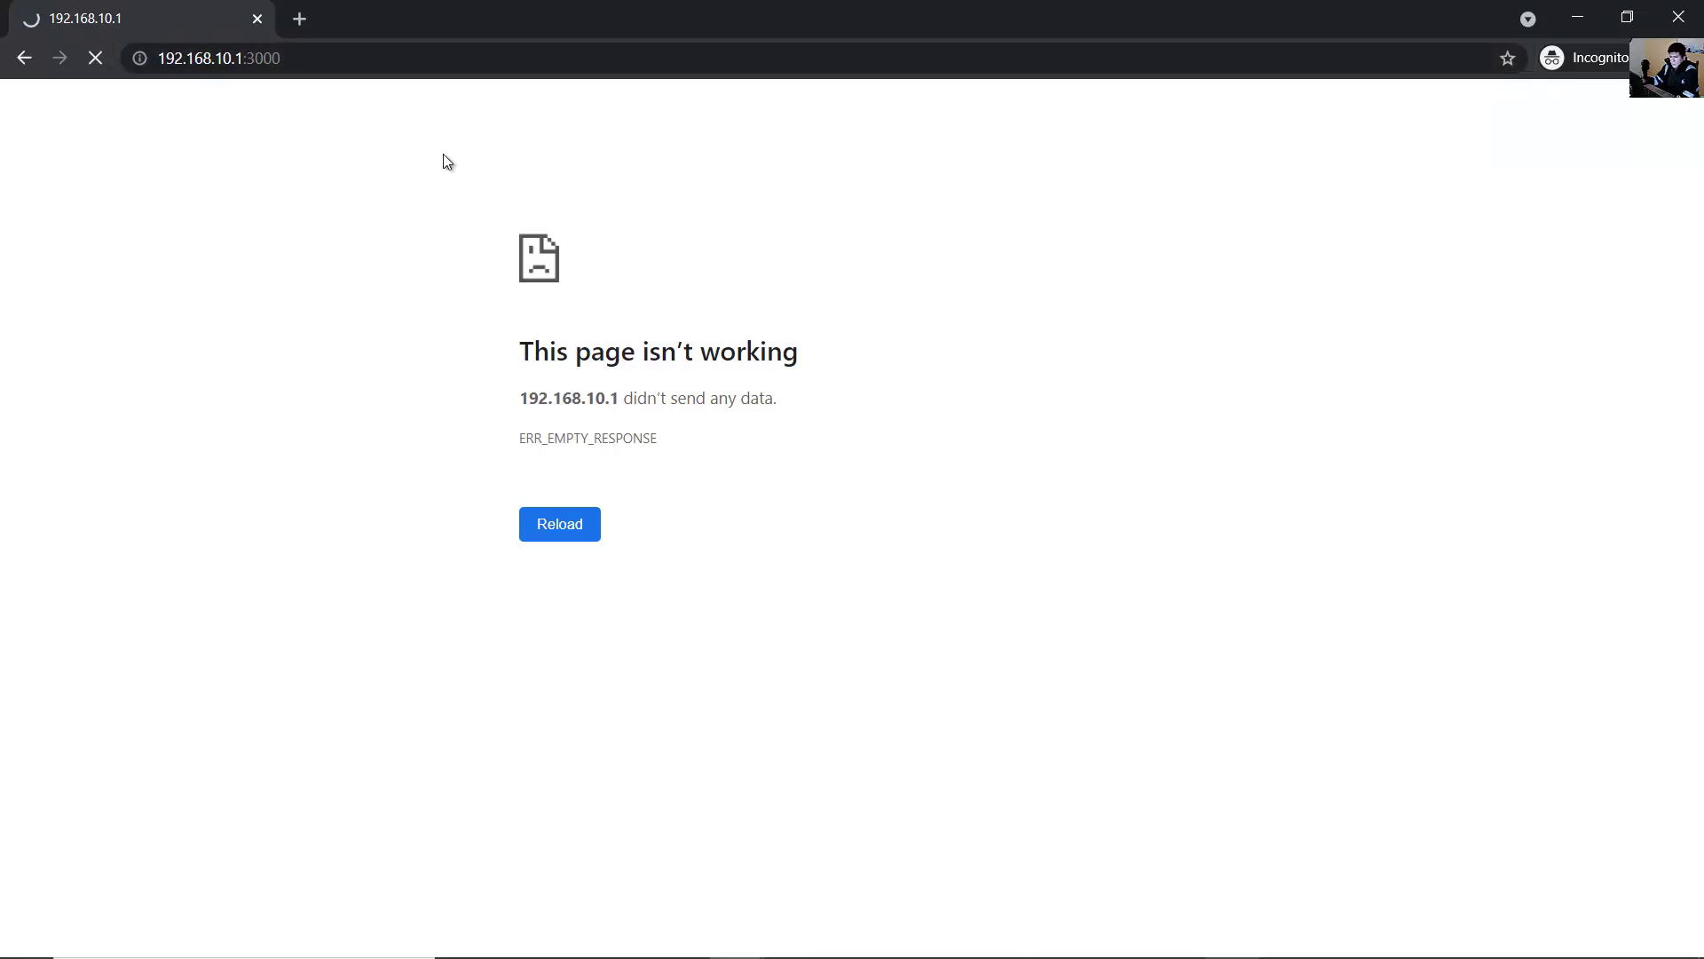
# - Proceed past the certificate warning to the ntopng login page
pyautogui.click(426, 61)
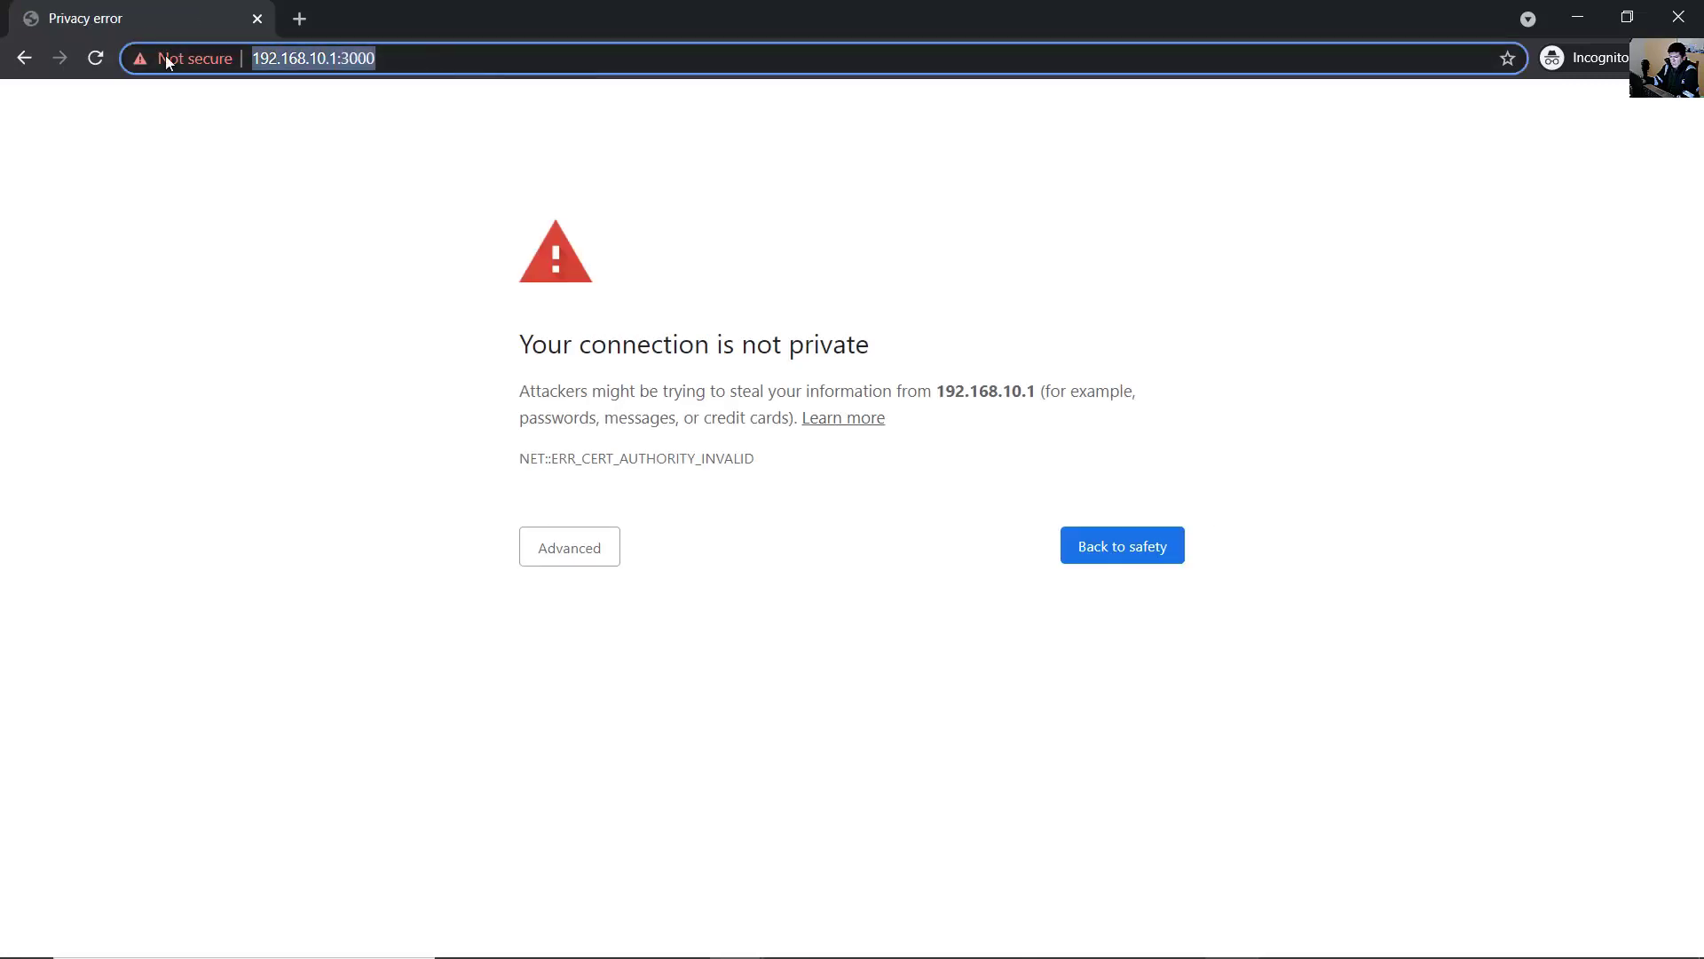
pyautogui.click(422, 123)
pyautogui.click(577, 547)
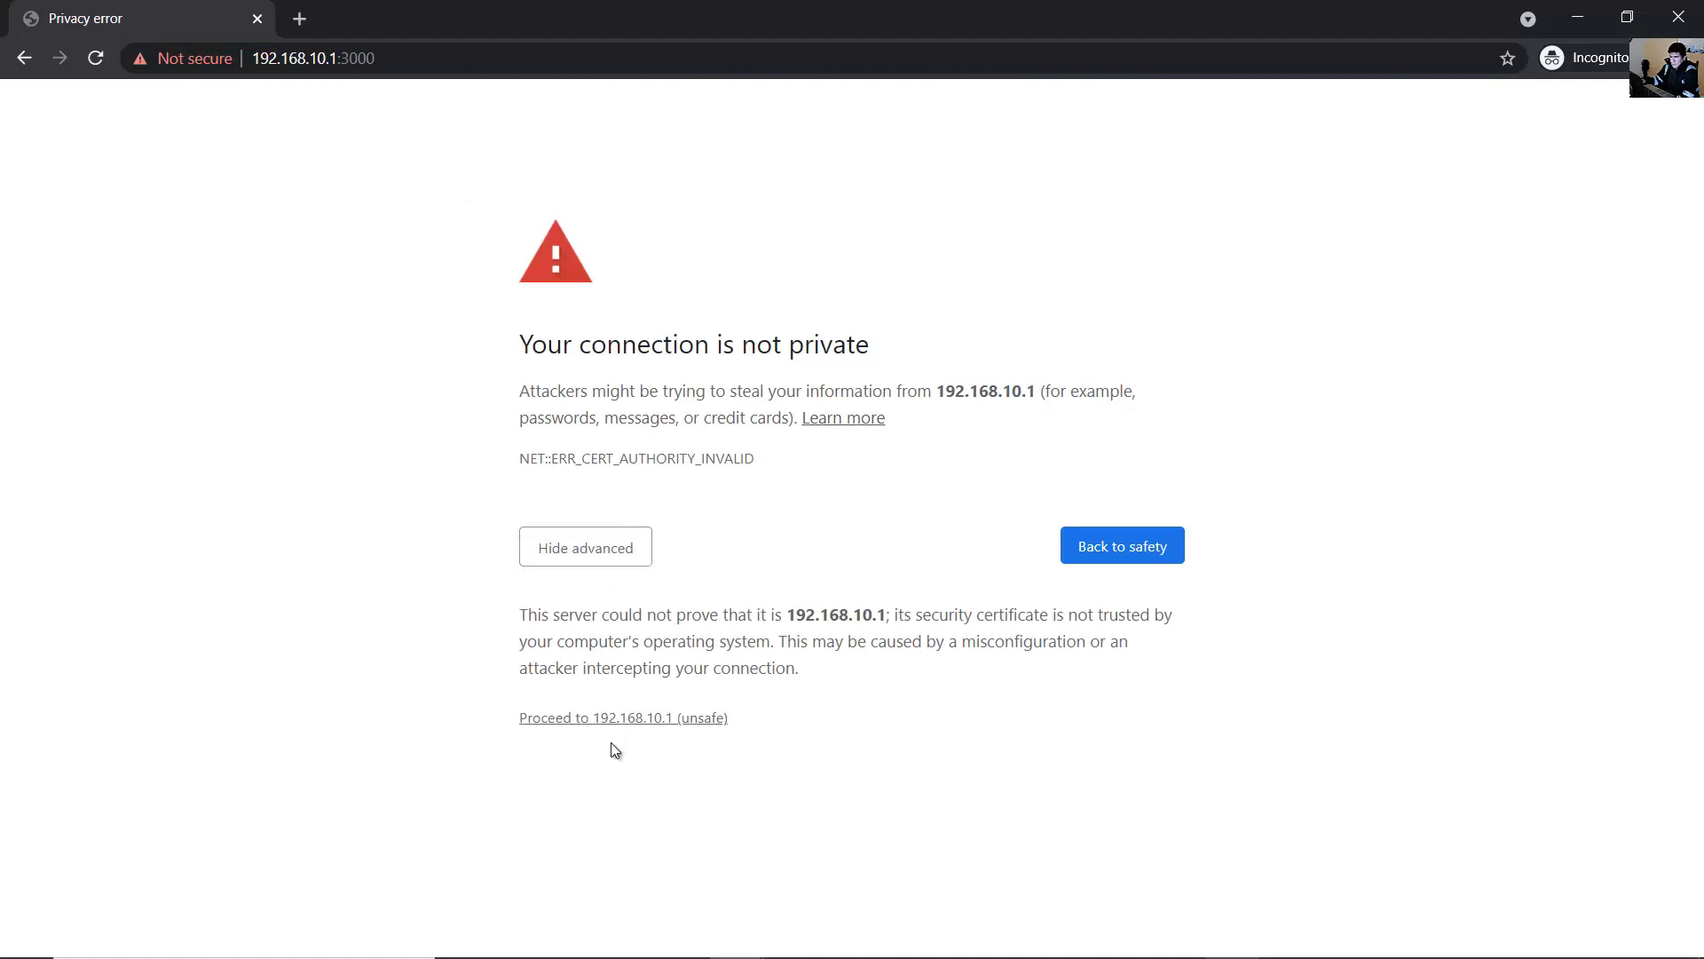
pyautogui.click(610, 718)
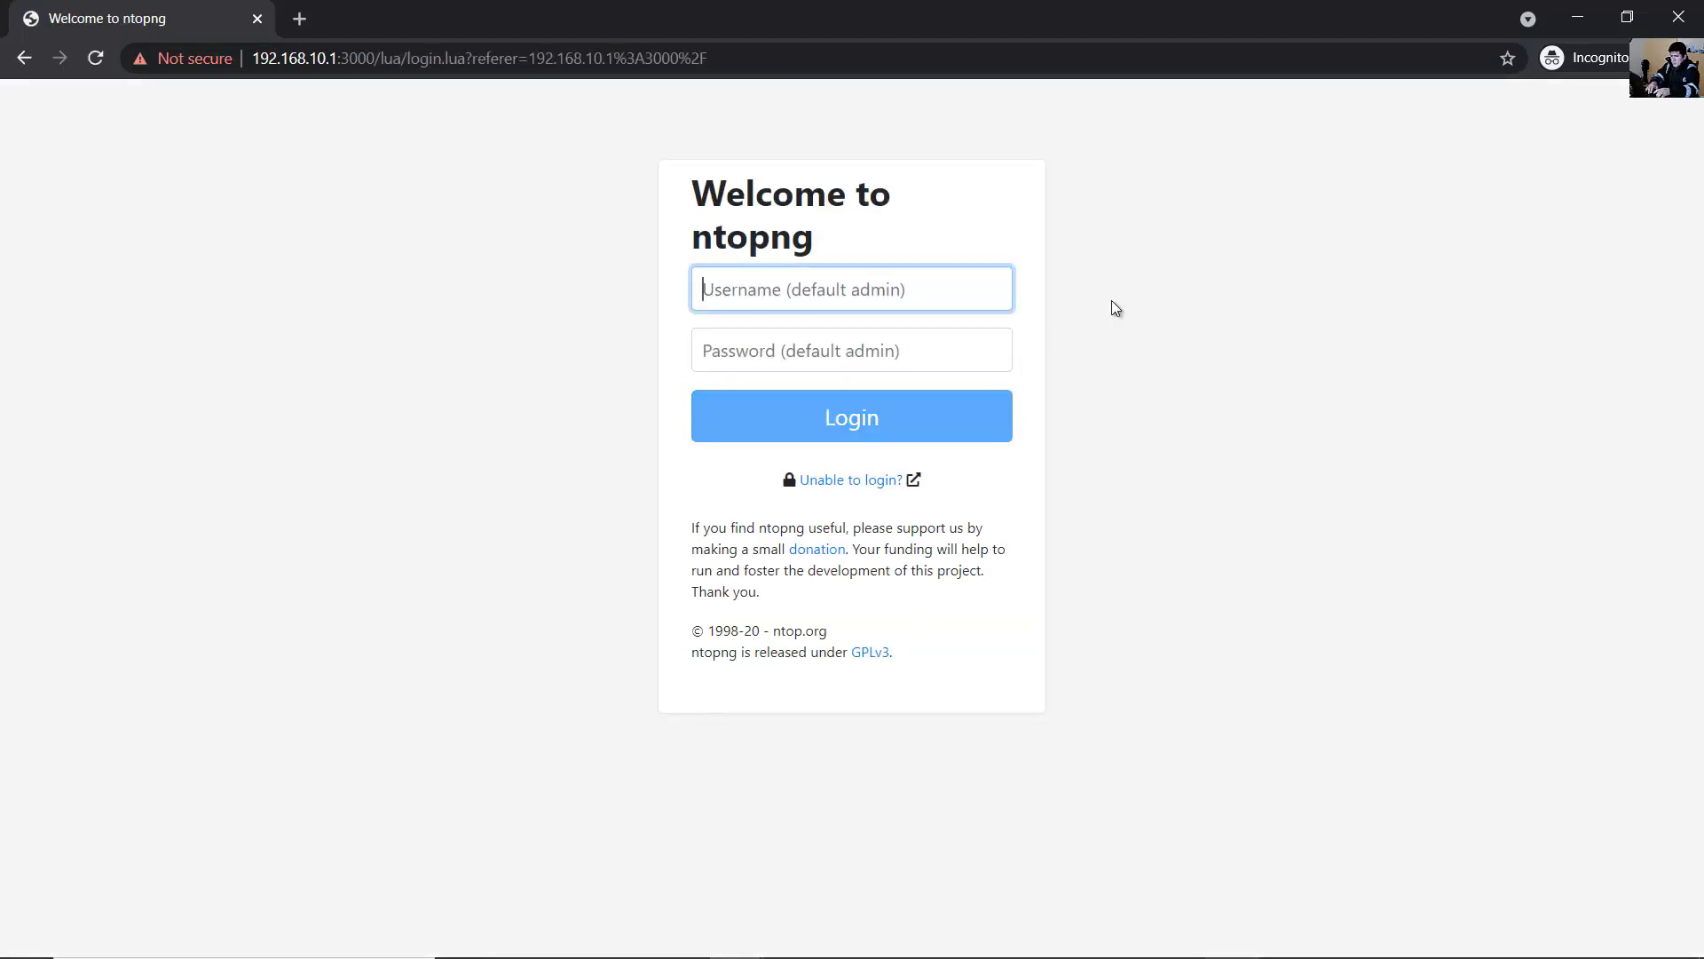
# - Log in to ntopng as user1 with its password, keeping igb1 as the monitored interface
pyautogui.write('user1')
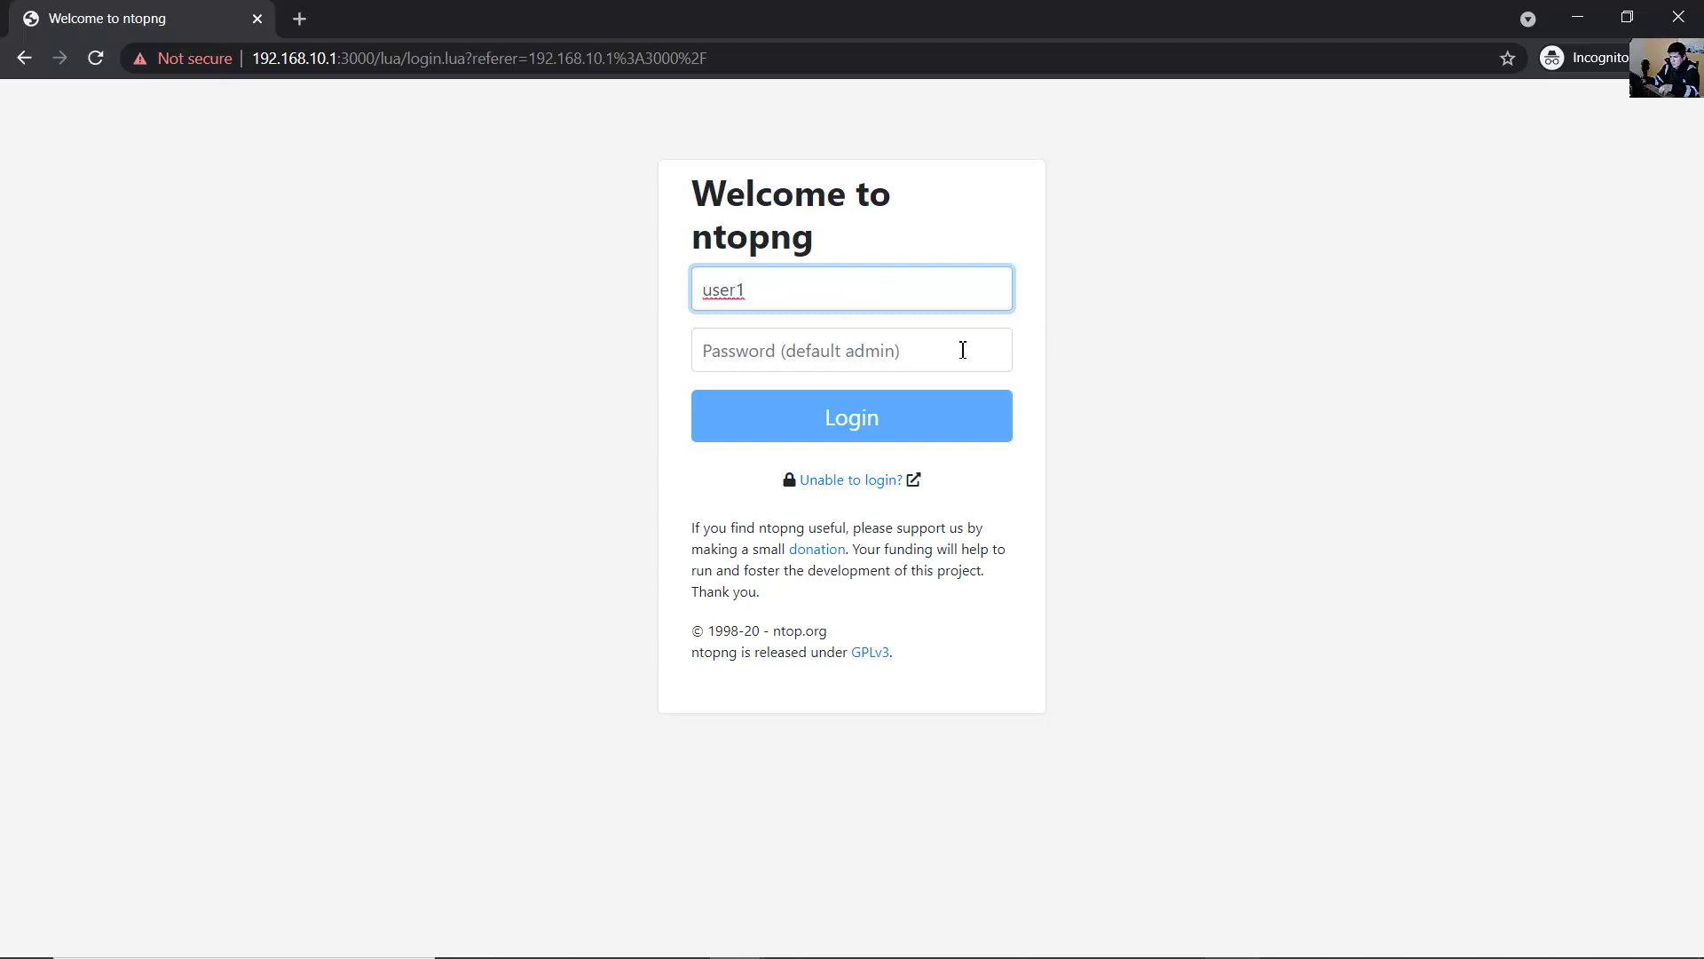
pyautogui.click(950, 350)
pyautogui.hotkey('ctrl', 'v')
pyautogui.moveTo(799, 361); pyautogui.dragTo(657, 337)
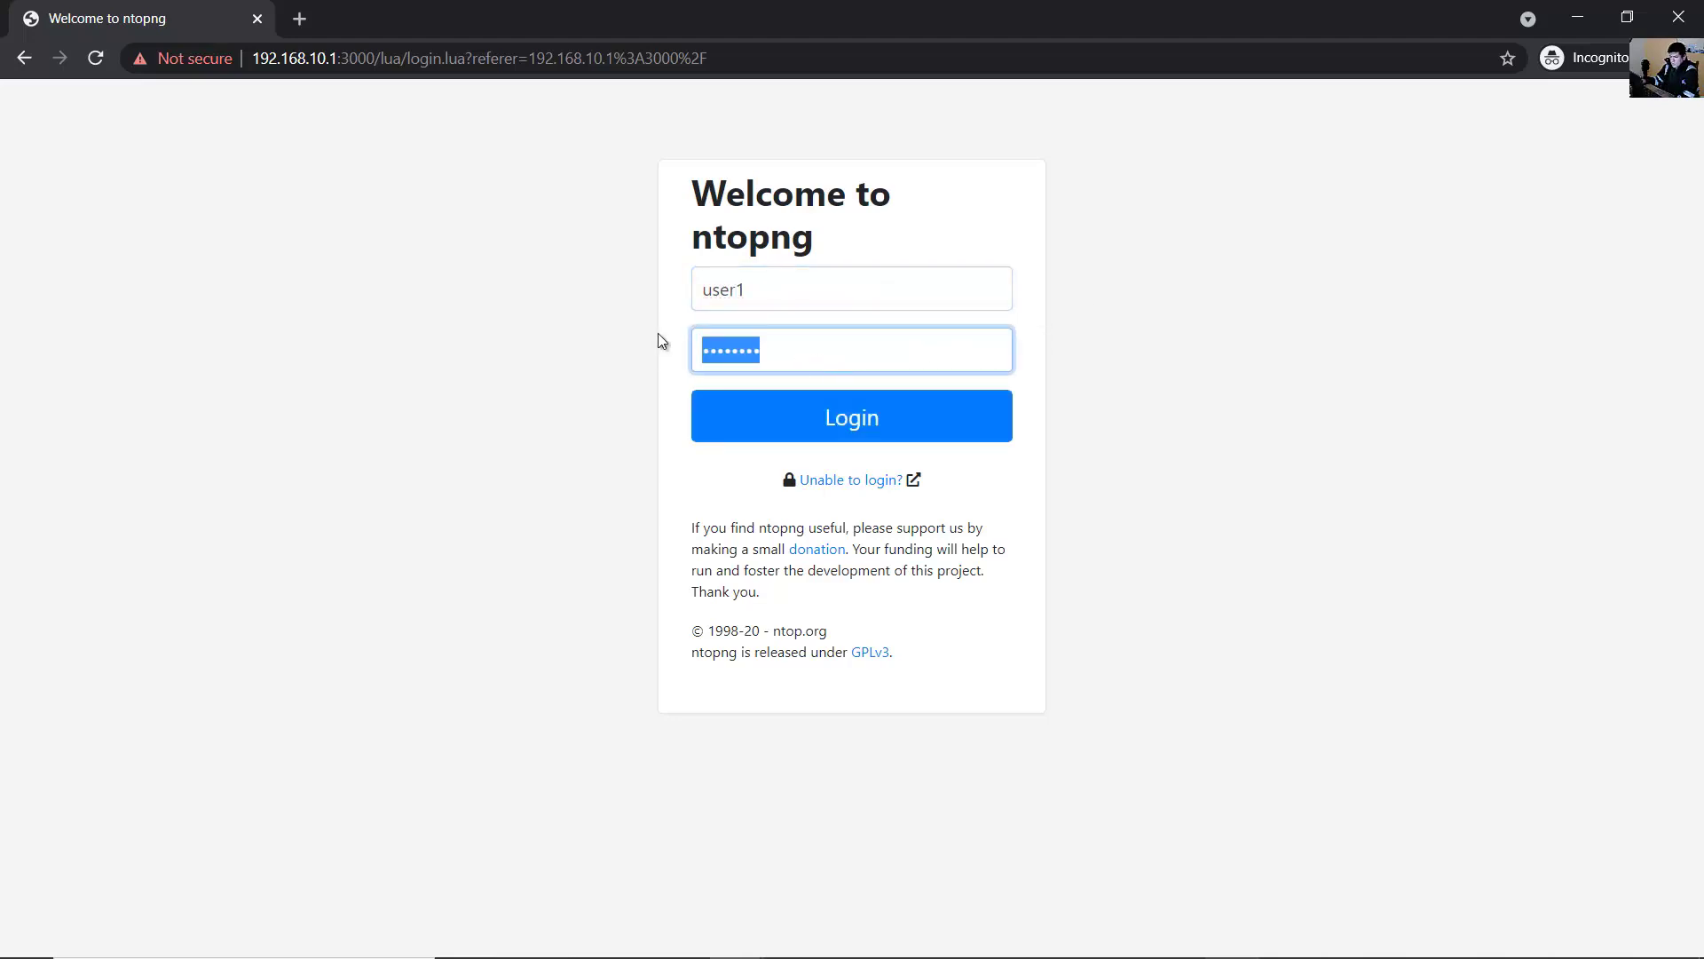
pyautogui.click(1203, 336)
pyautogui.click(879, 415)
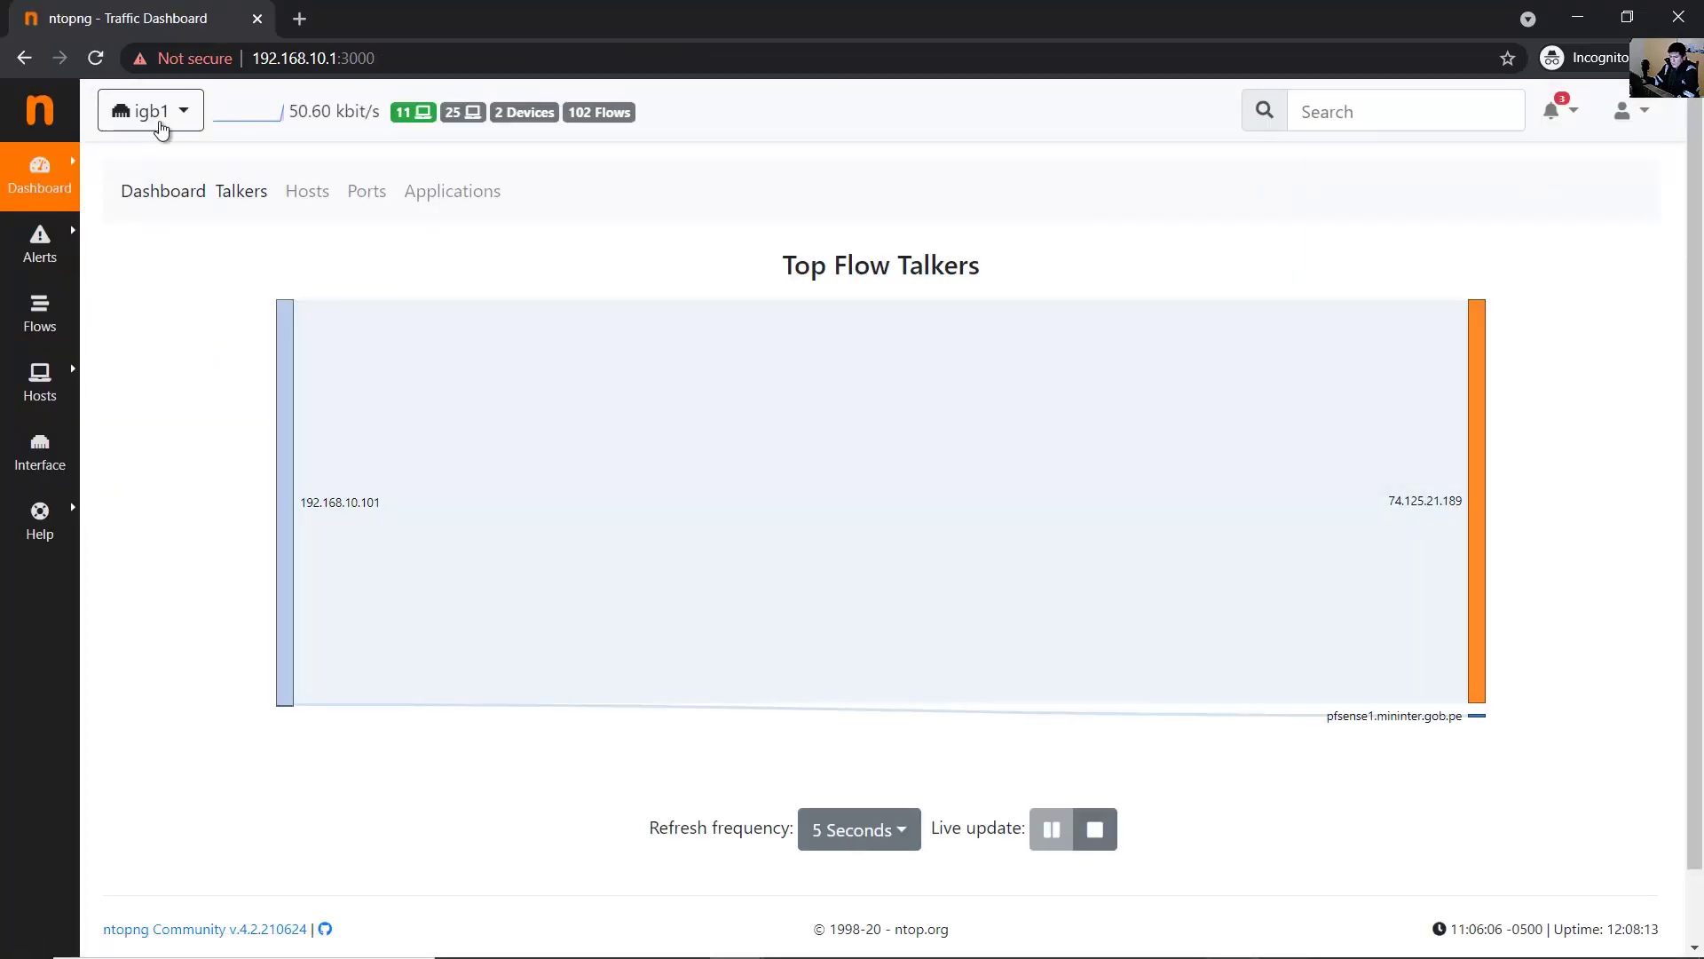
pyautogui.click(165, 116)
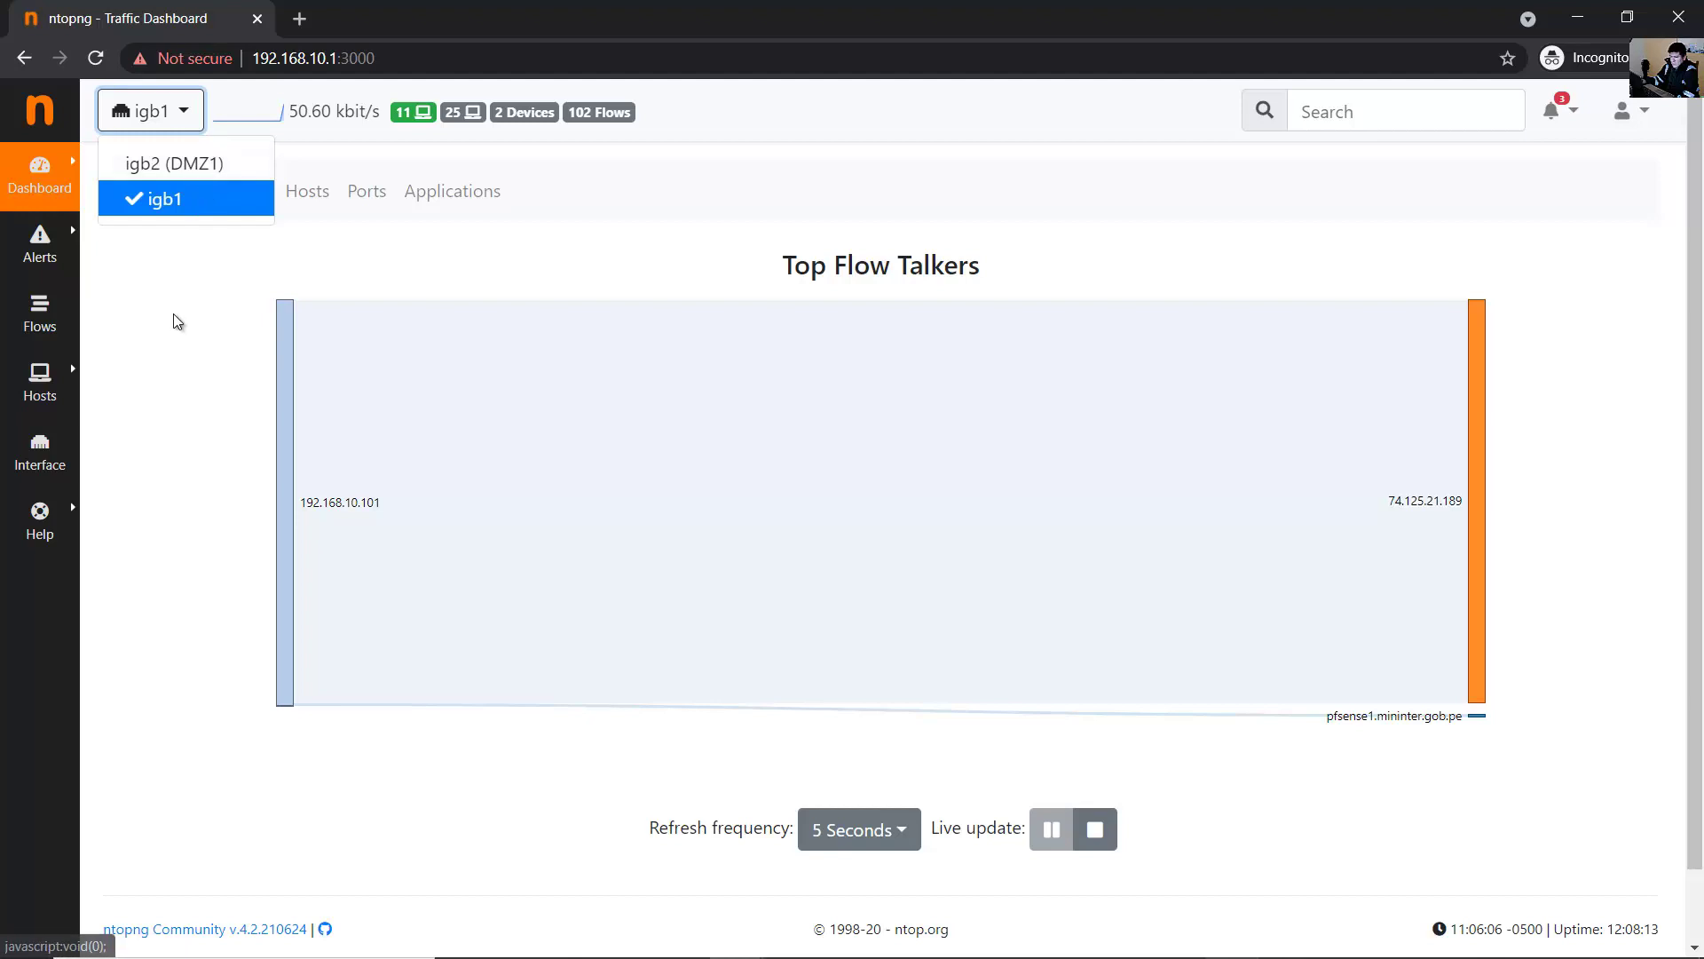
pyautogui.click(41, 256)
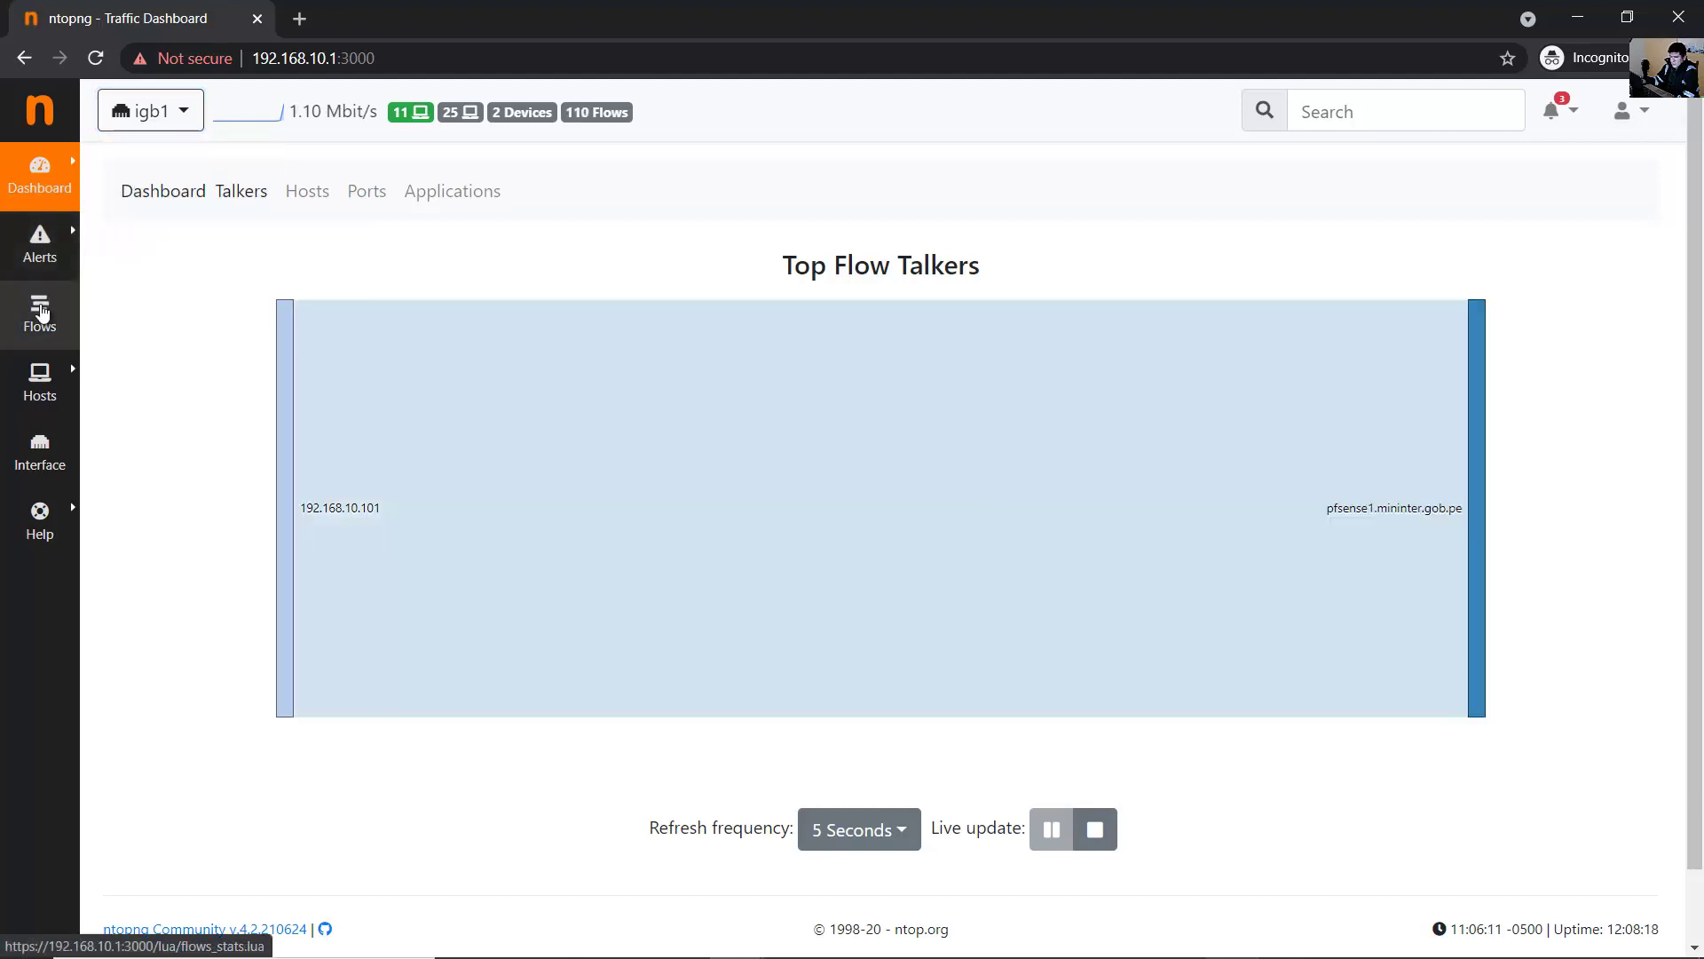
# - Open the Active Flows list as user1 and look over the Alerts and Help menus
pyautogui.click(40, 310)
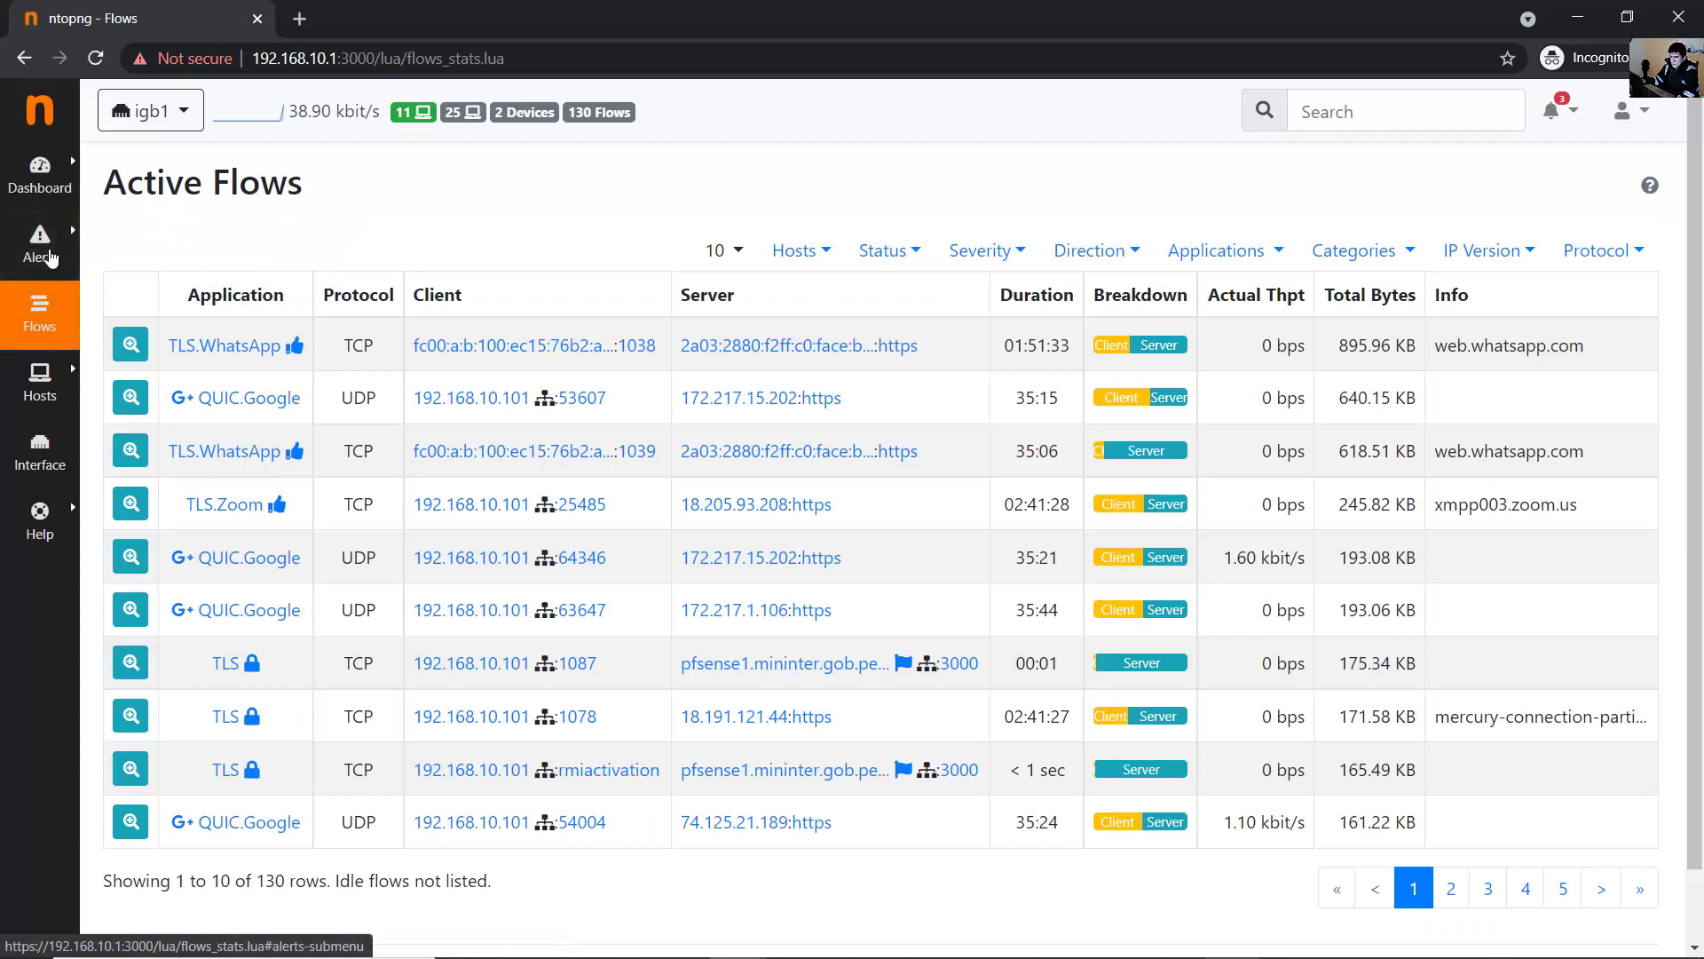
pyautogui.click(50, 255)
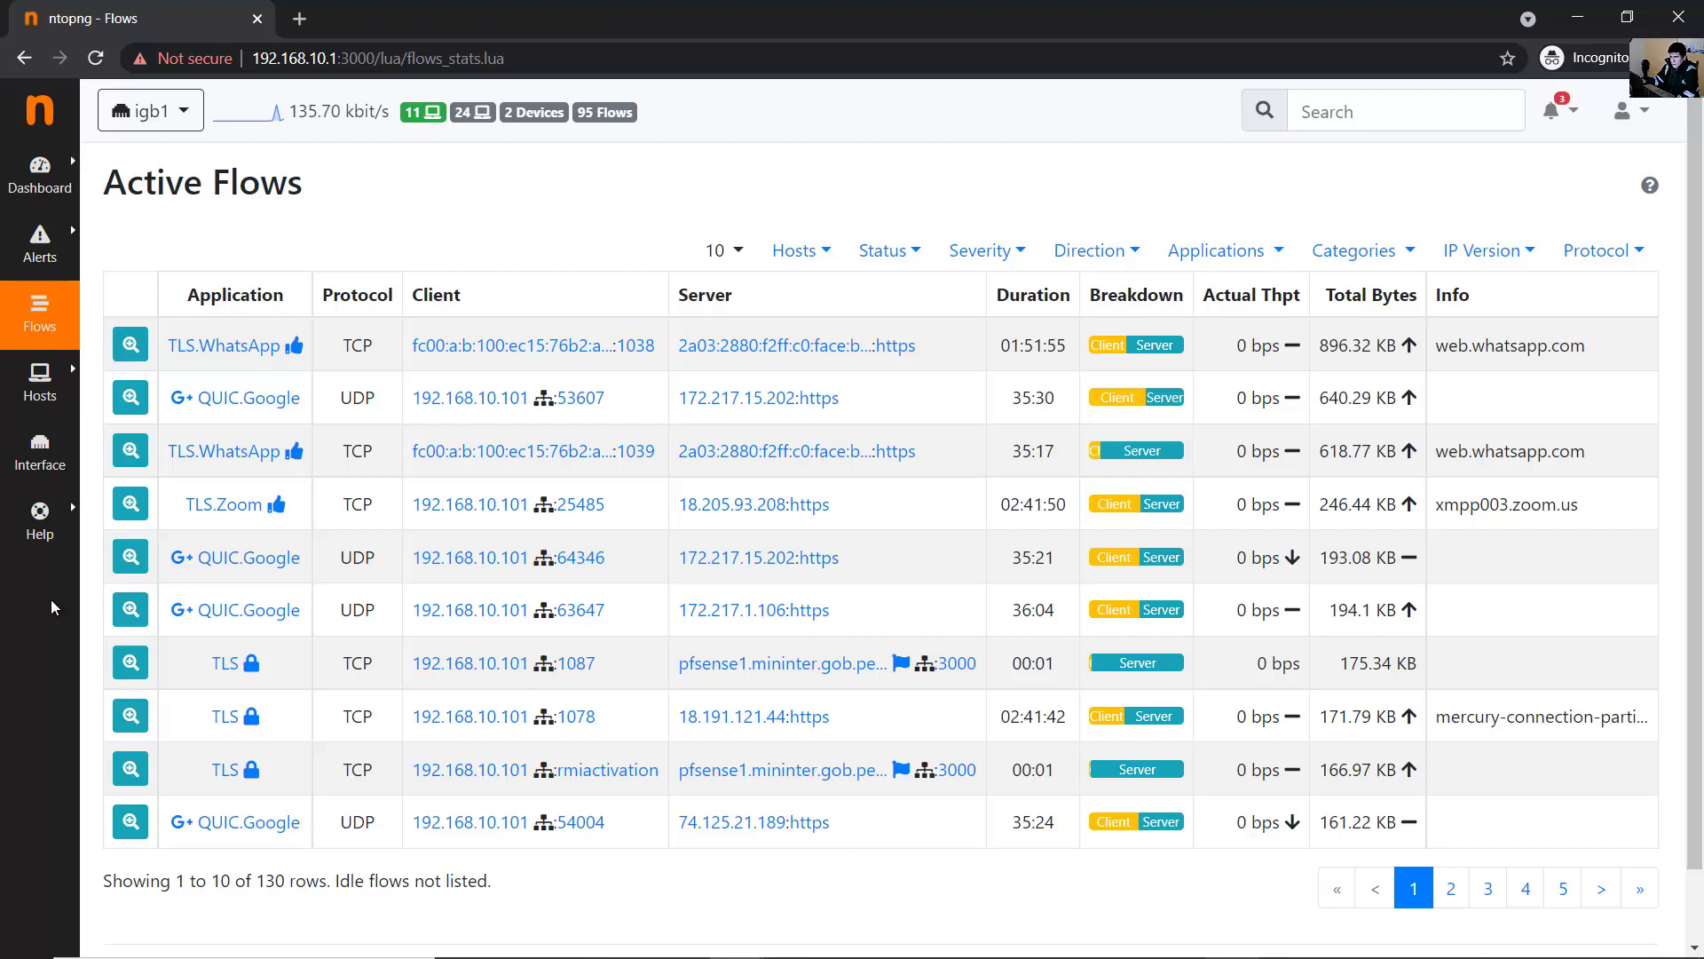
pyautogui.moveTo(46, 513)
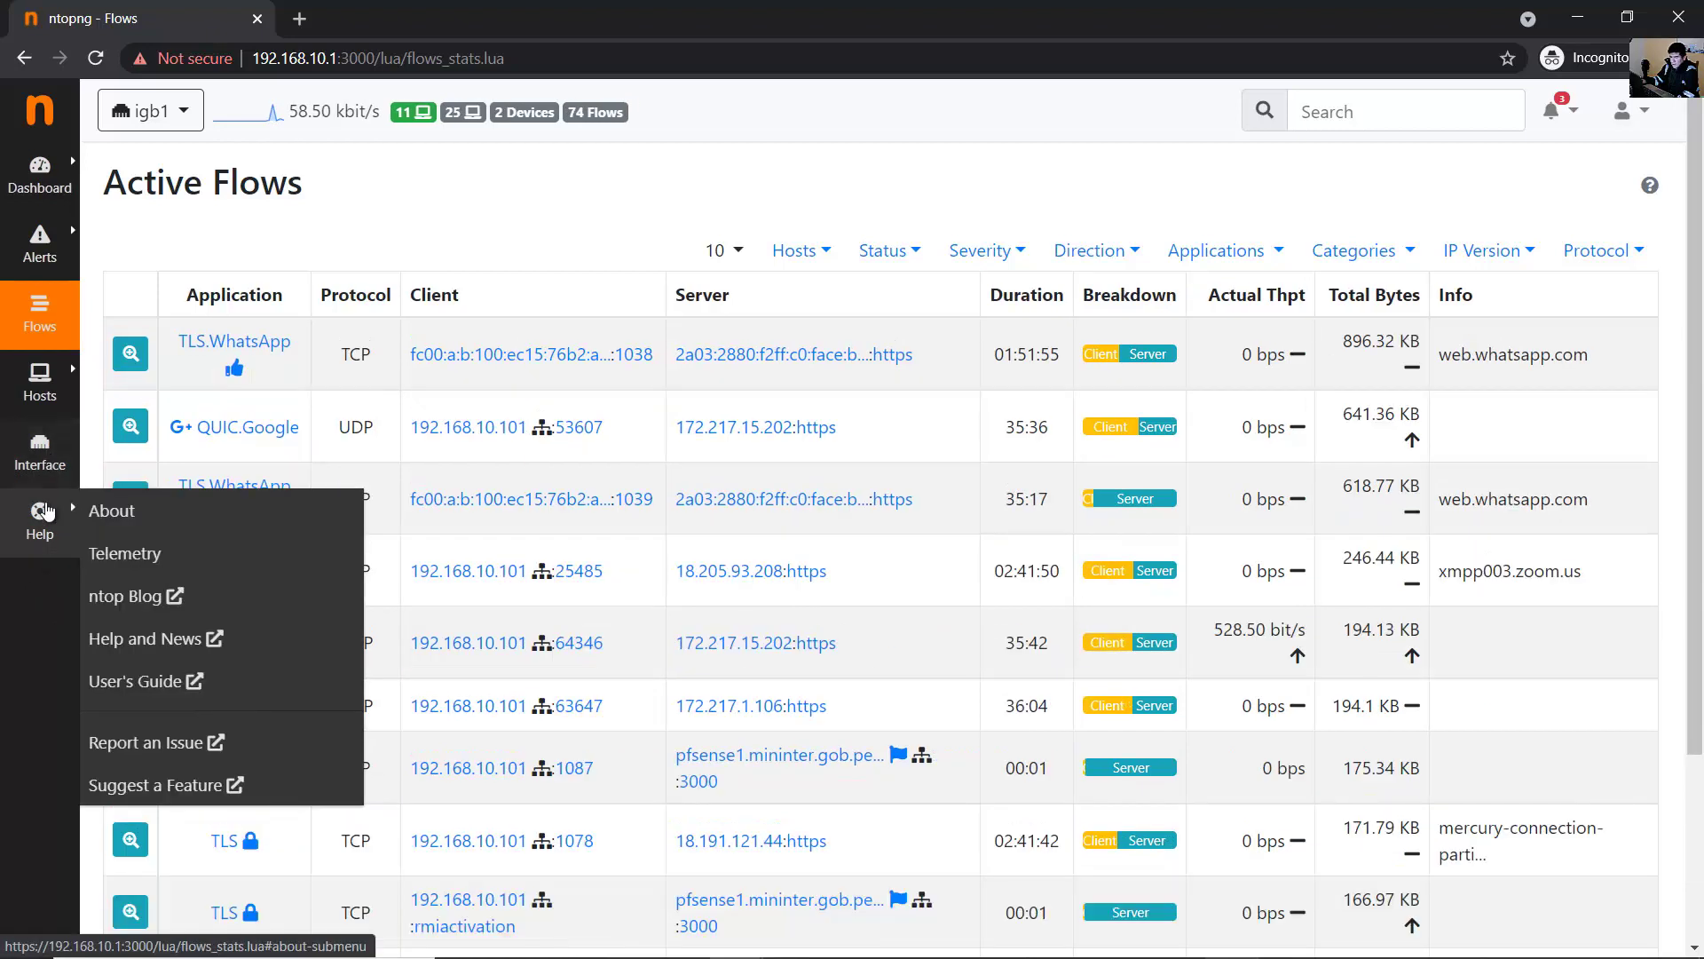